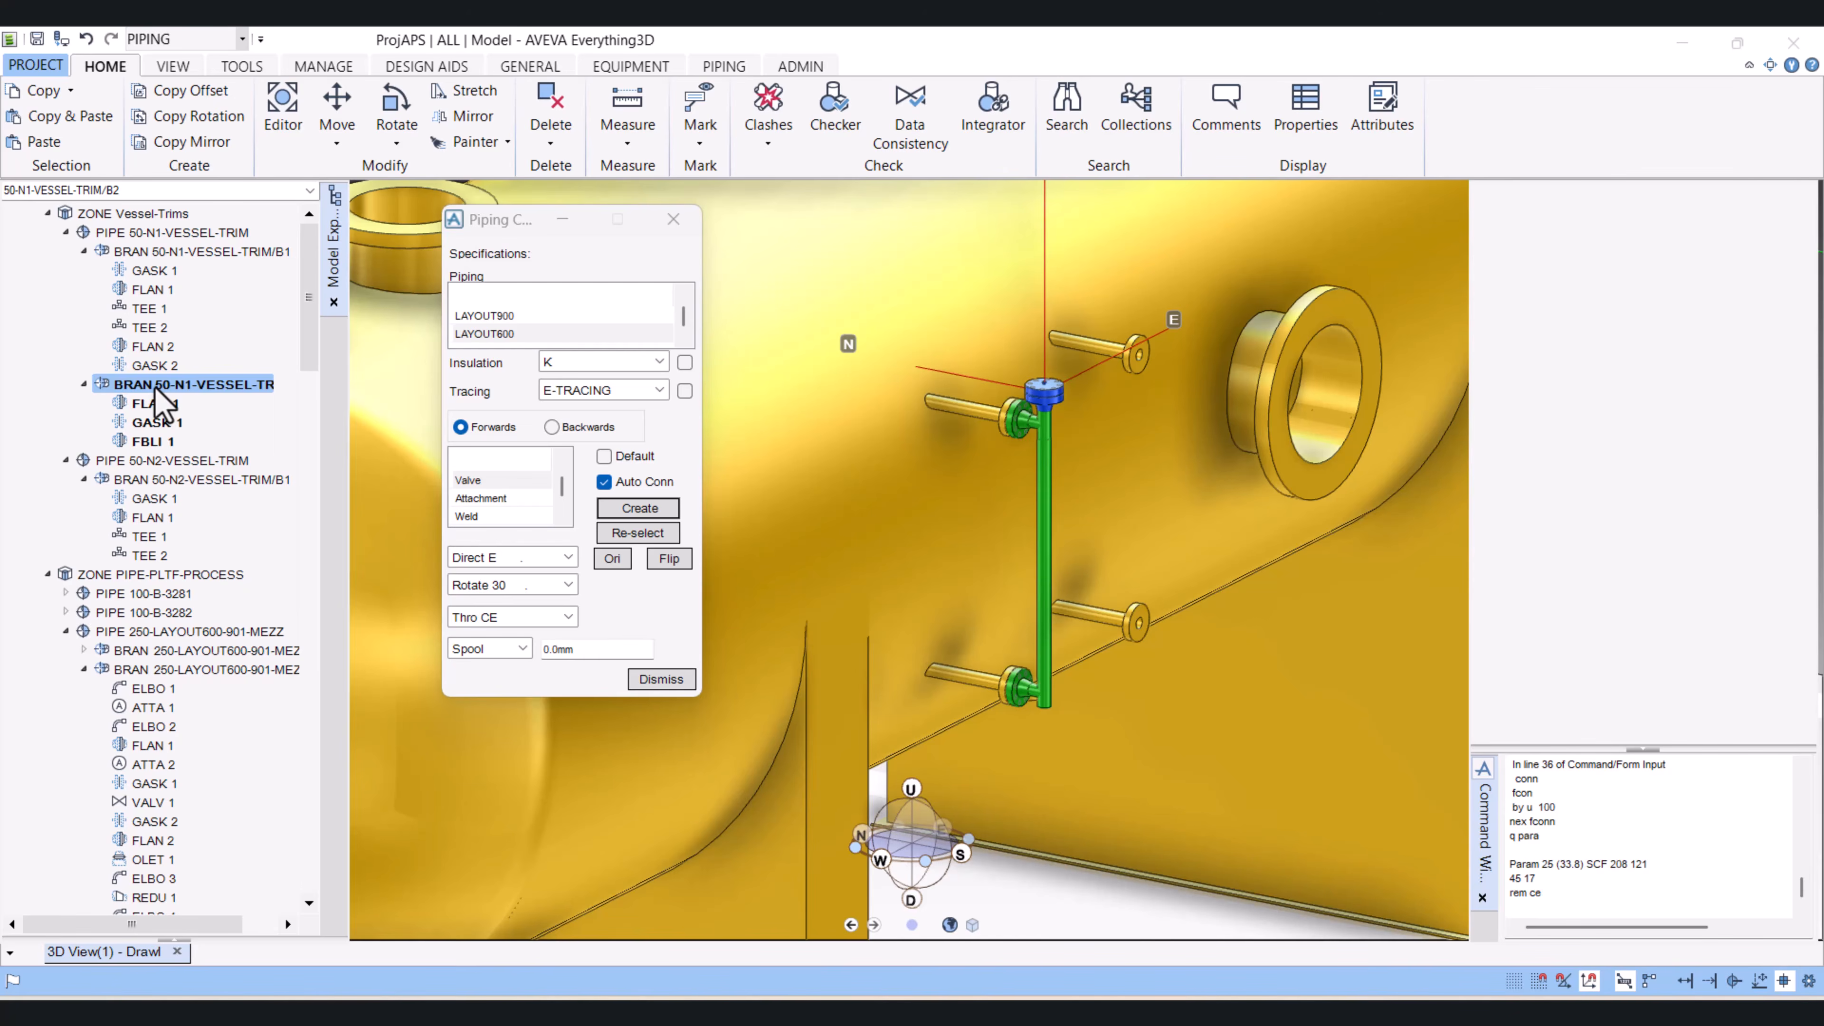
Step: Set up a Copy Mirror of branch 50-N1-VESSEL-TRIM/B2 with CE as the object and Mirror Copy as the type
{"action": "left_click", "coordinate": [161, 420]}
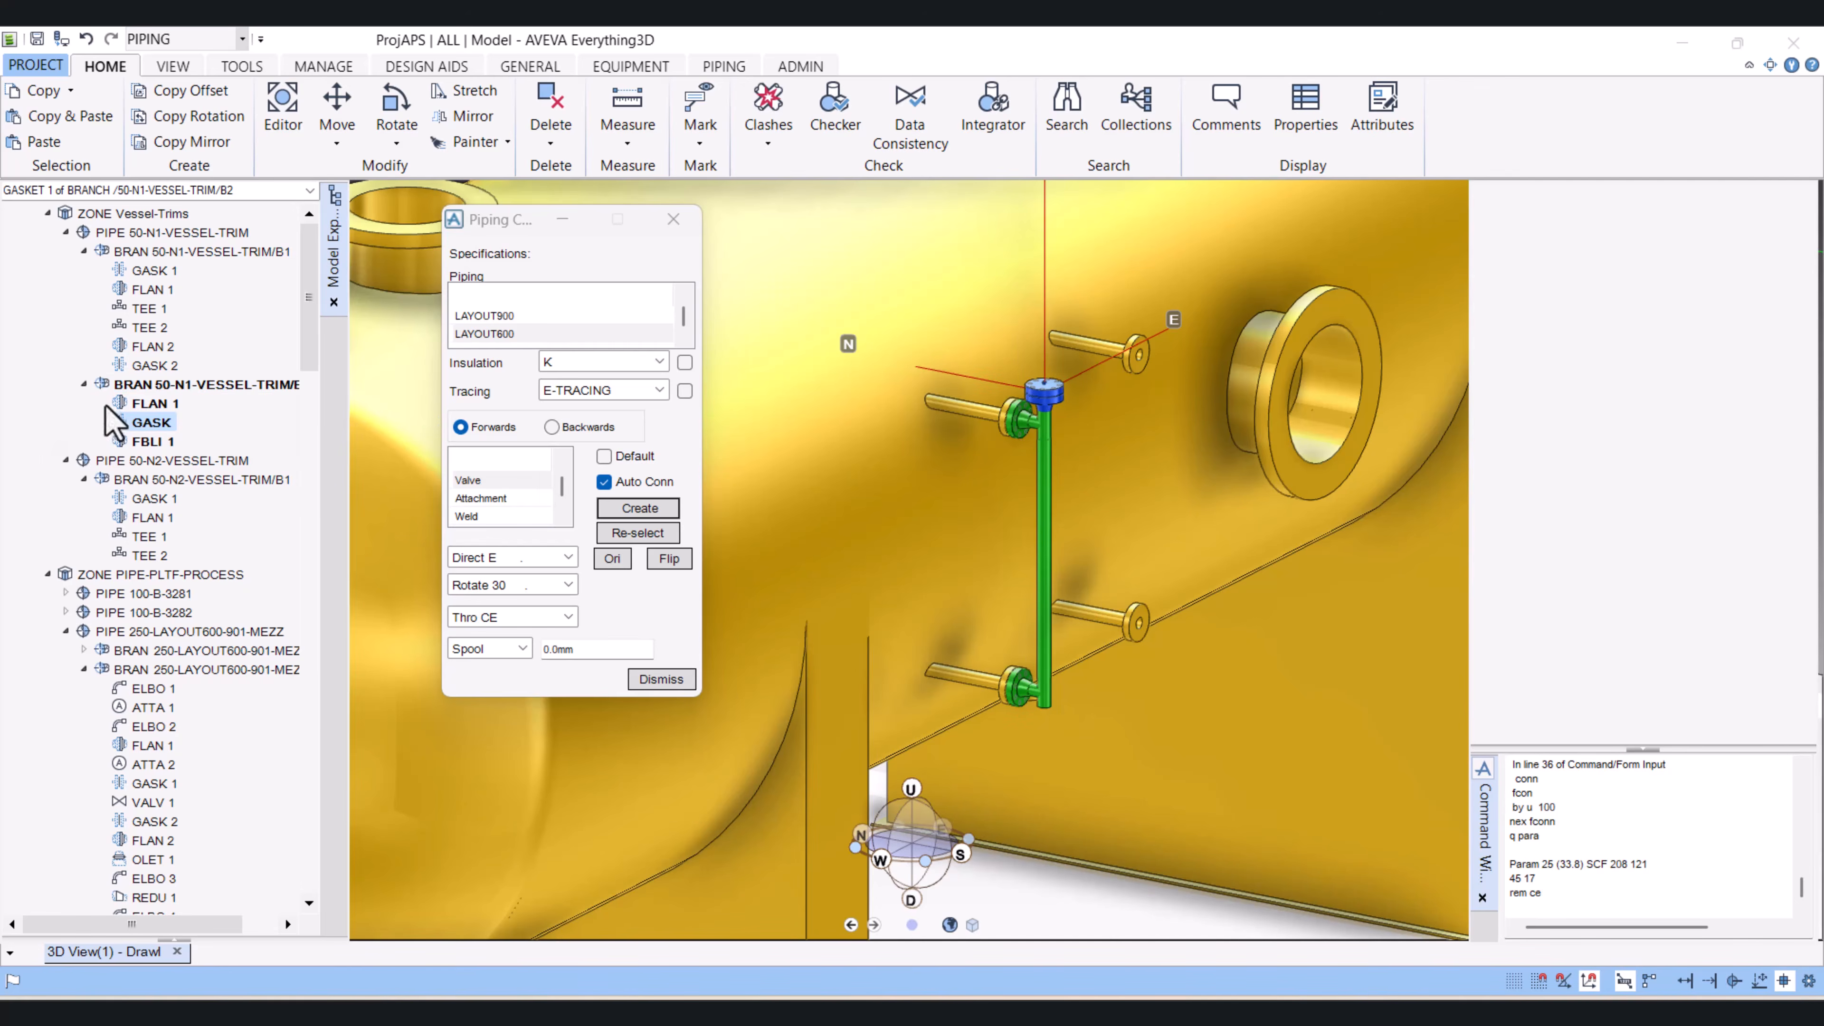
{"action": "left_click", "coordinate": [195, 385]}
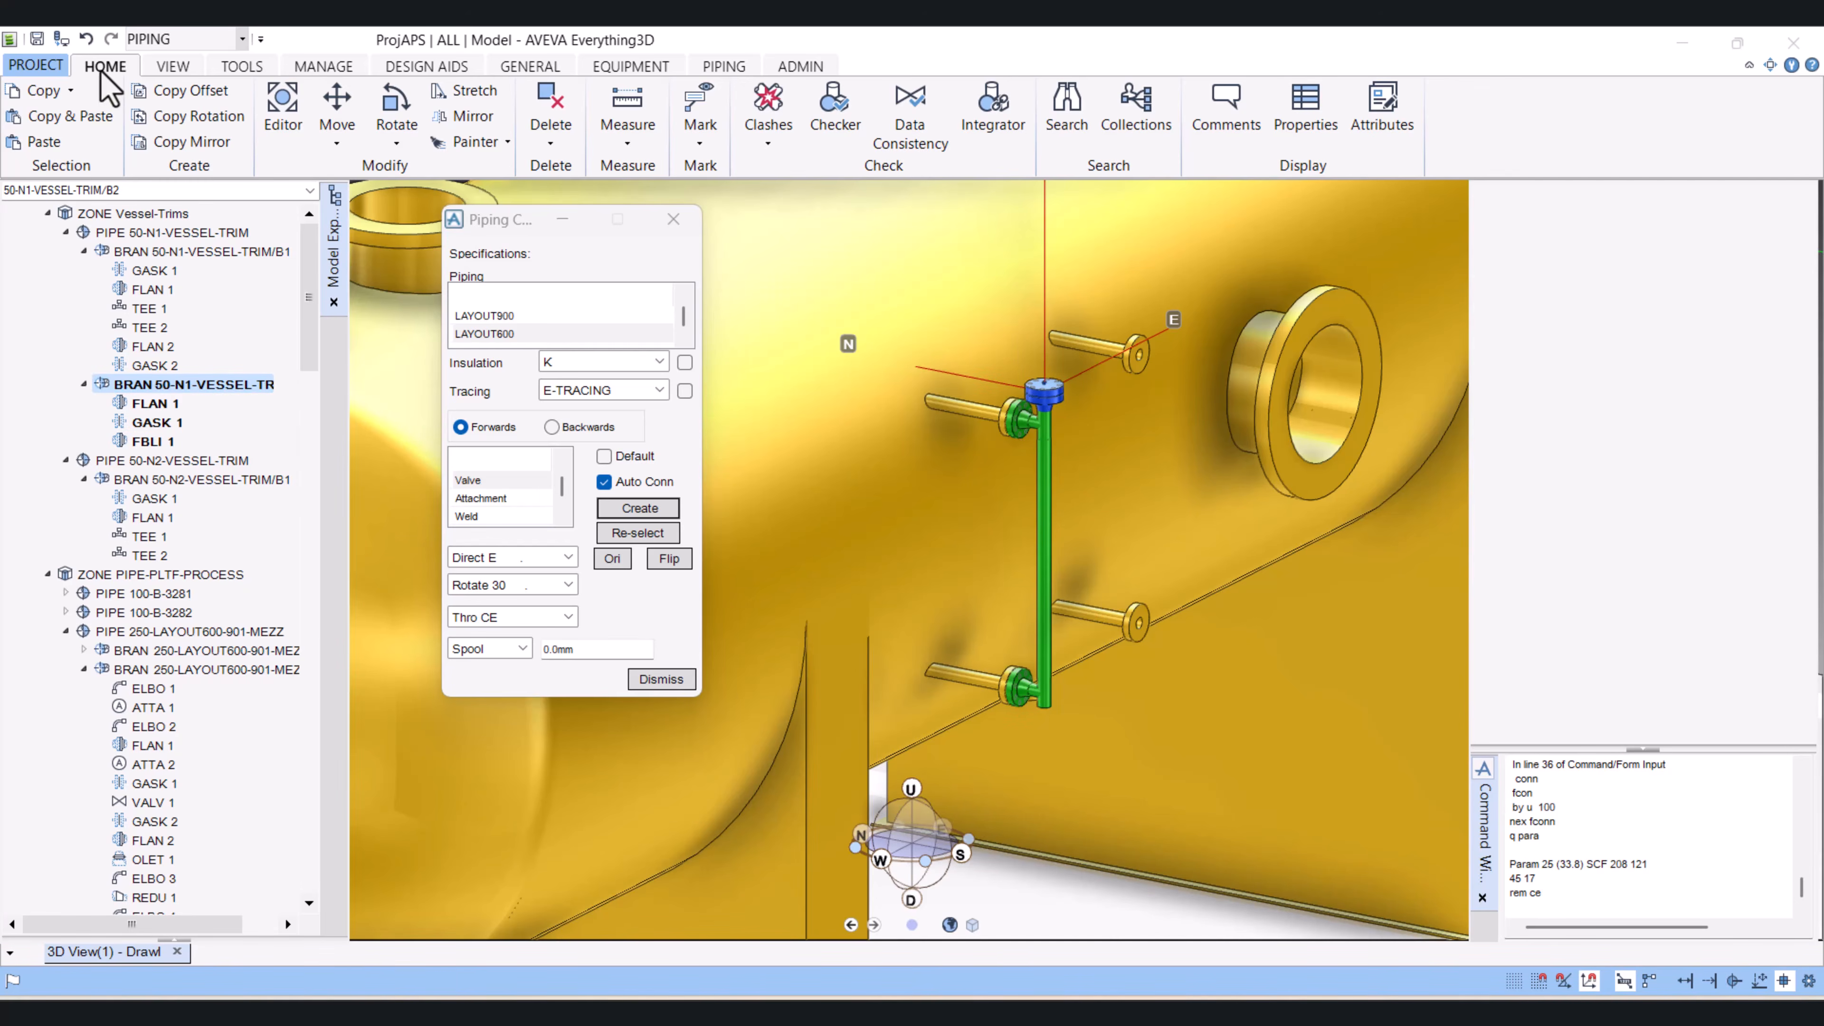
{"action": "left_click", "coordinate": [204, 148]}
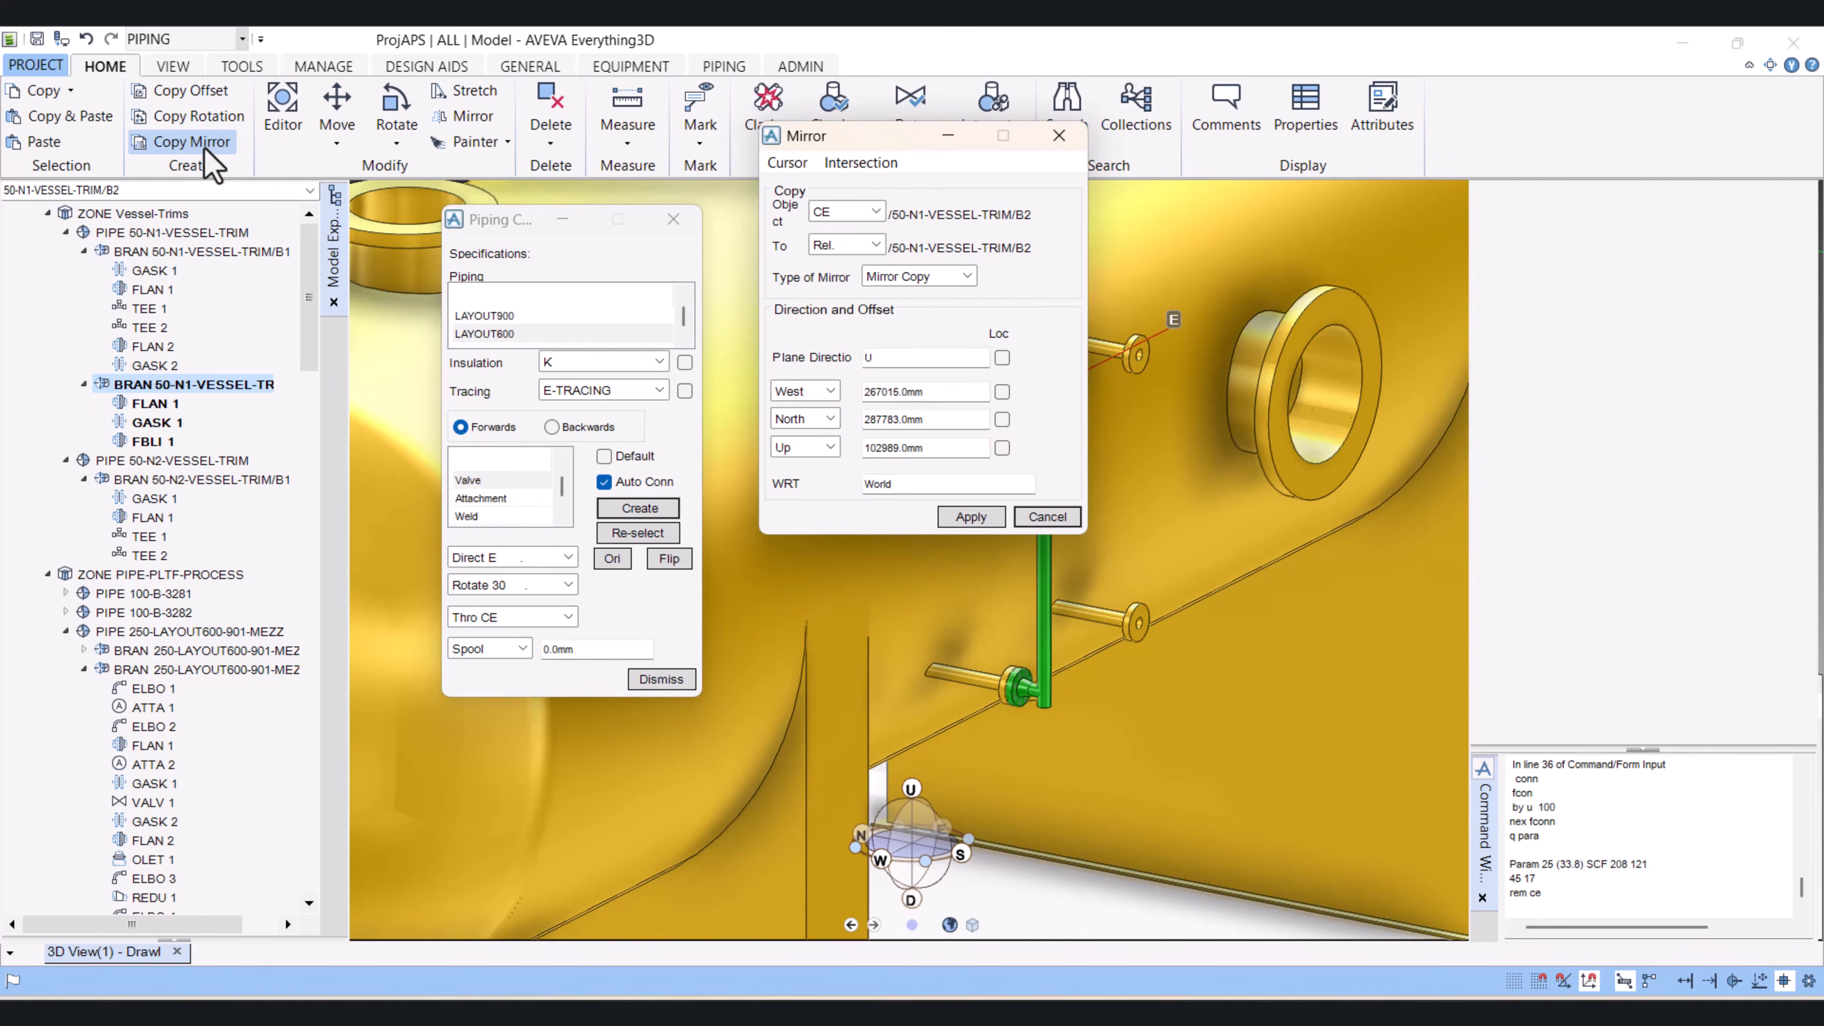
{"action": "left_click_drag", "start_coordinate": [825, 148], "coordinate": [646, 103]}
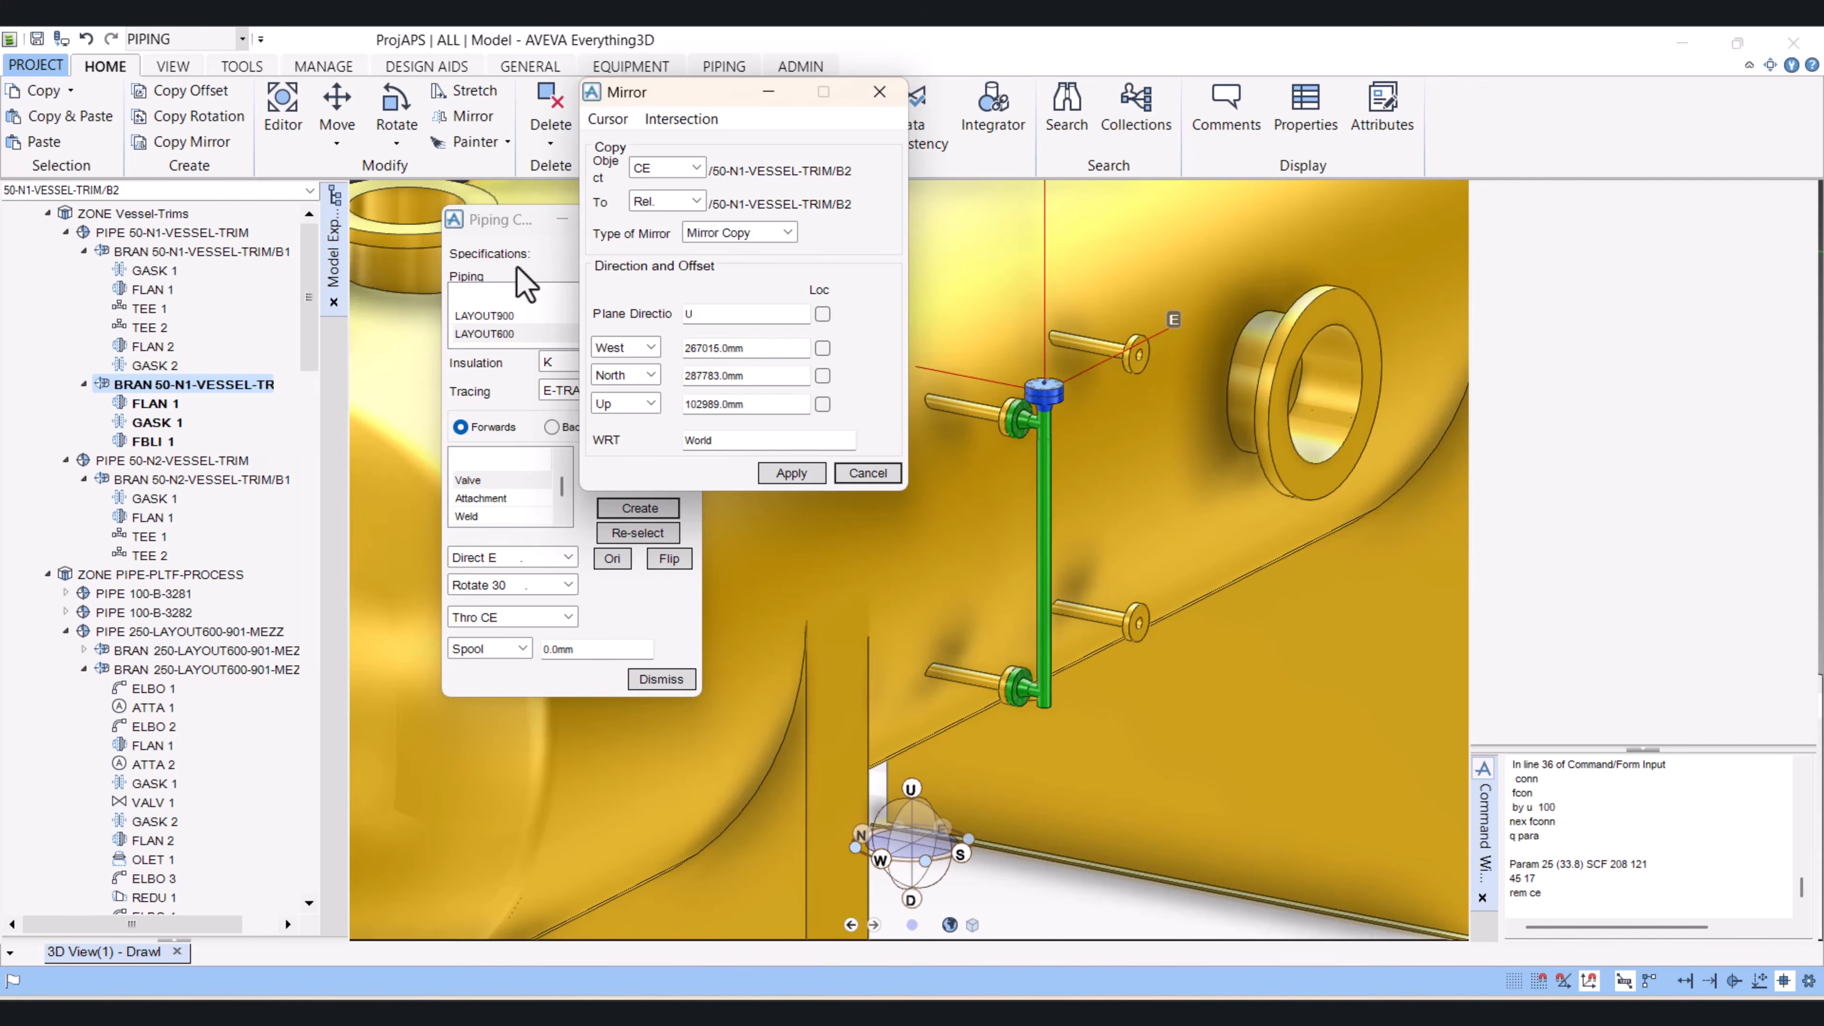
{"action": "left_click", "coordinate": [693, 168]}
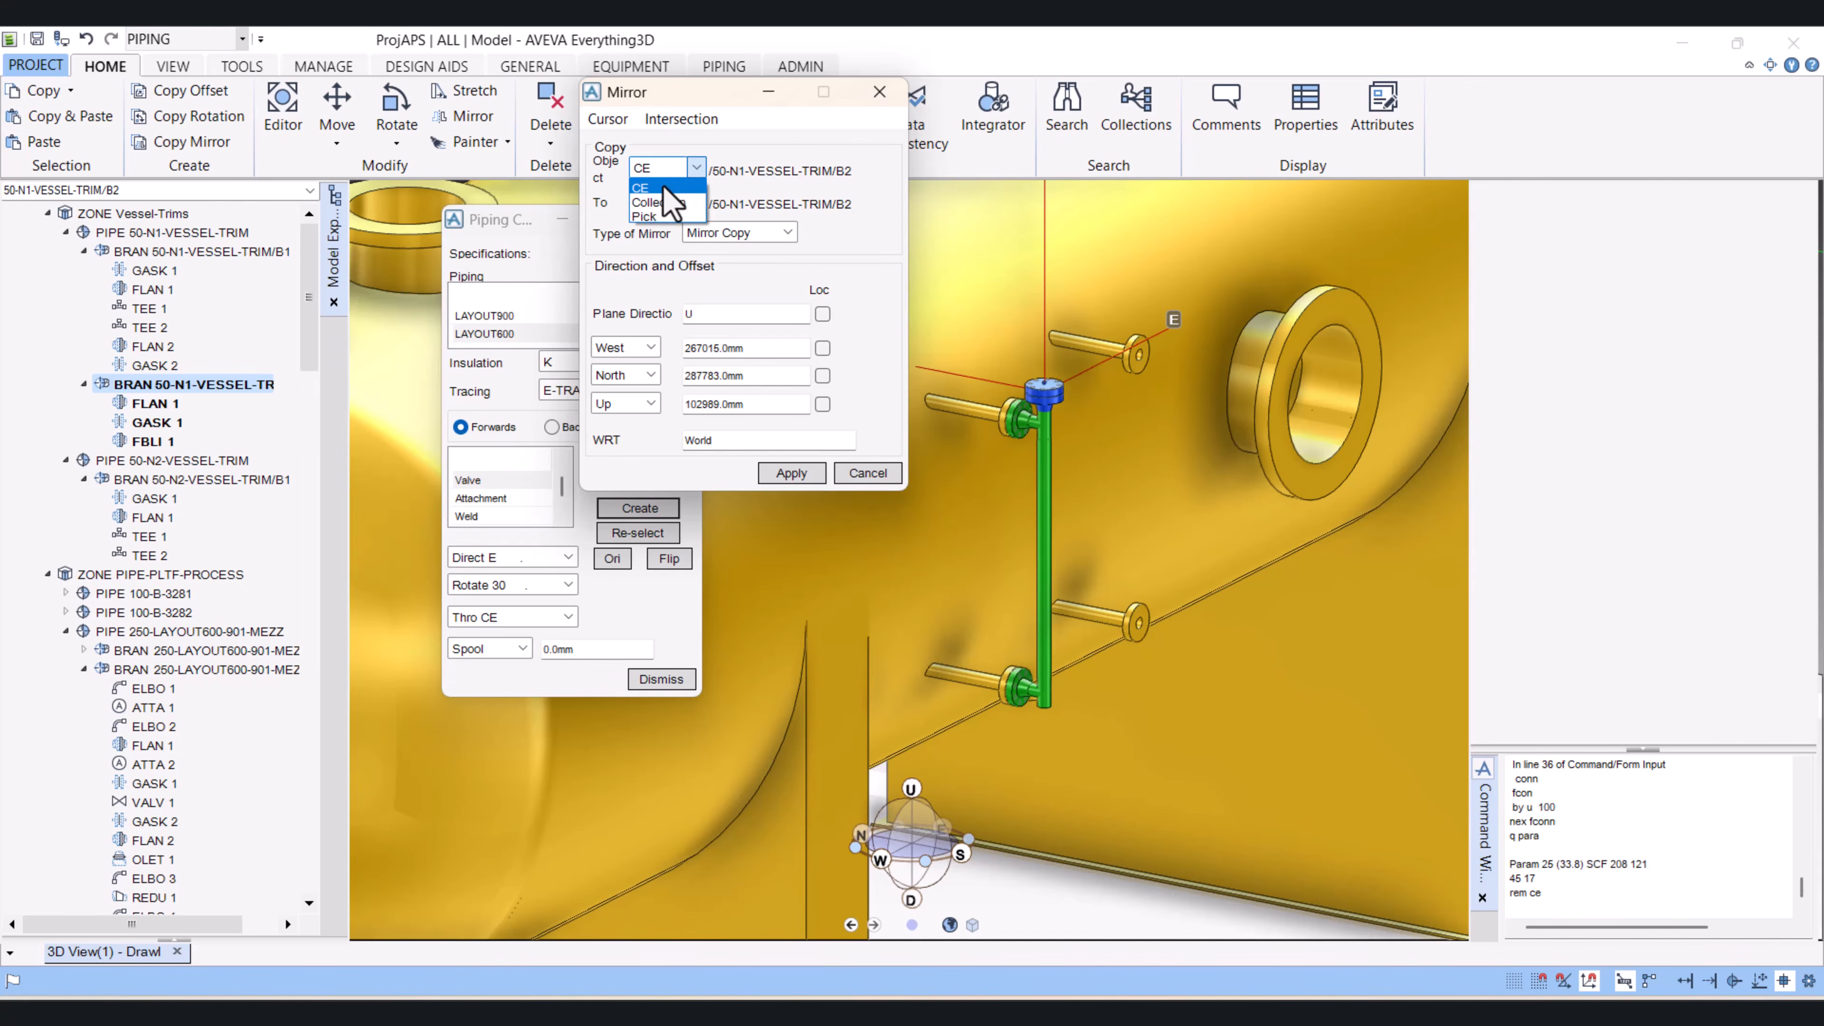
{"action": "left_click", "coordinate": [663, 187]}
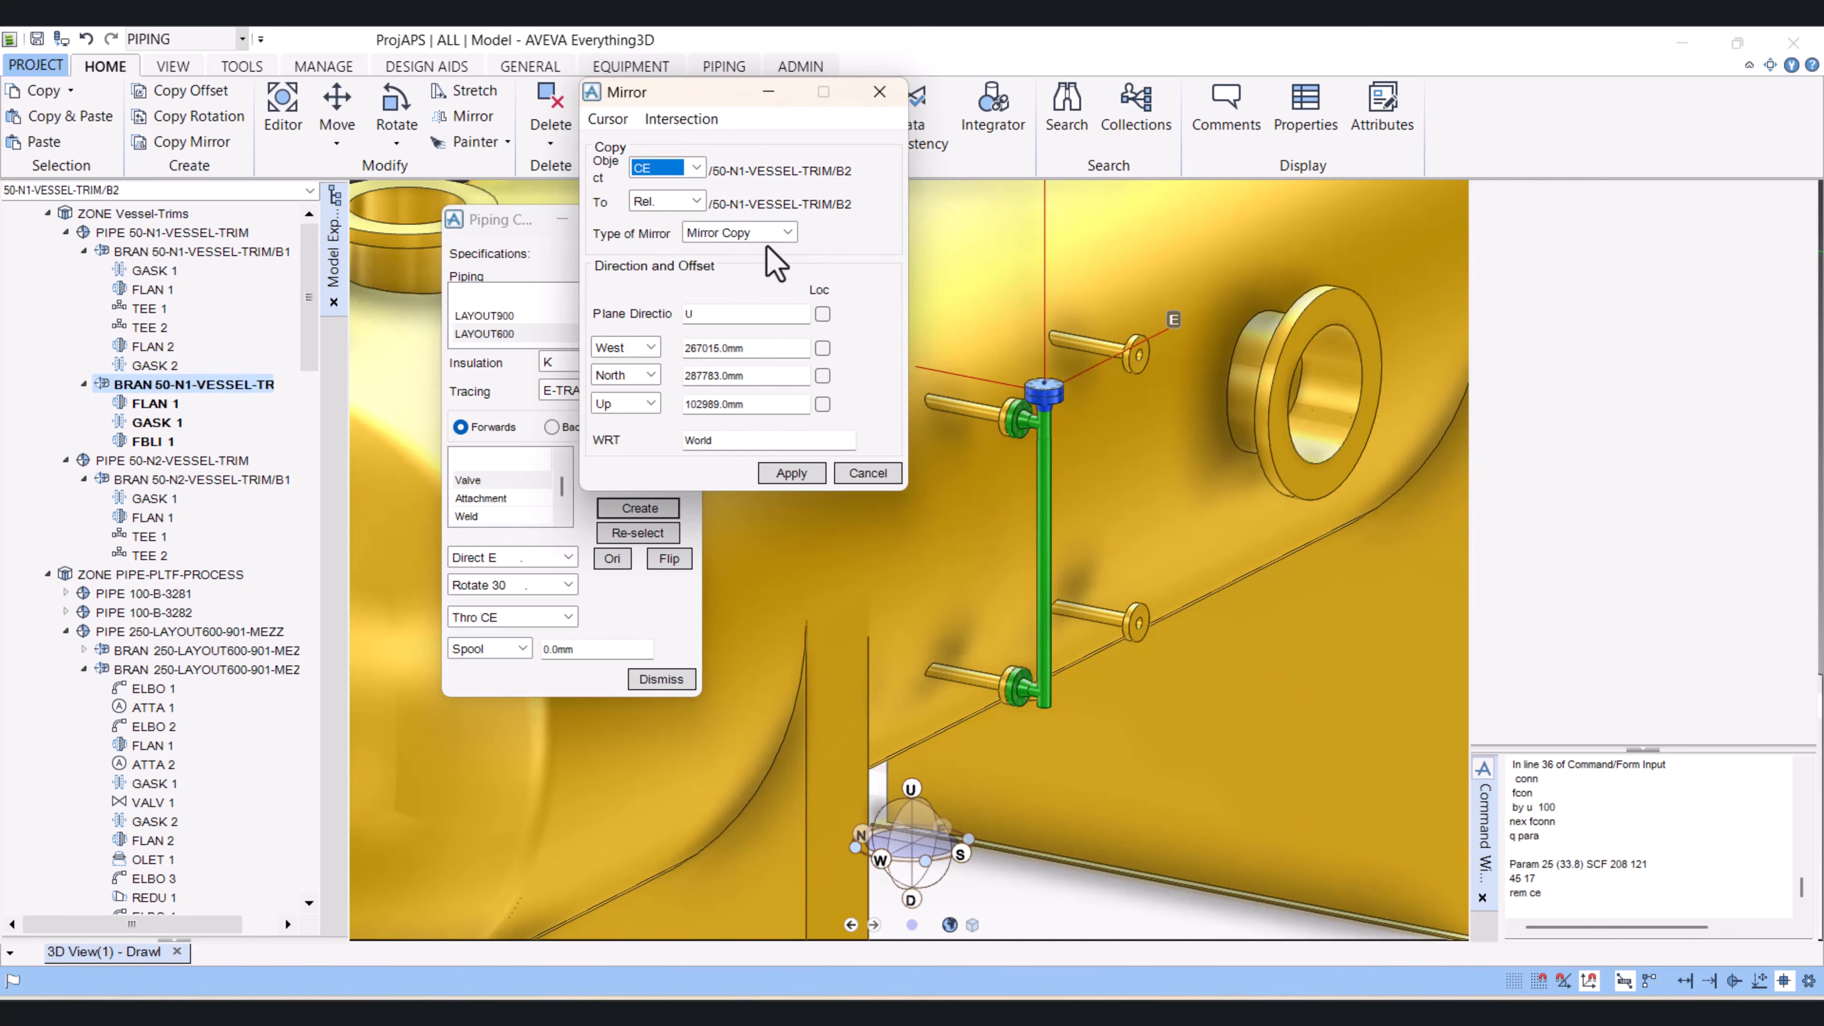
{"action": "left_click", "coordinate": [782, 237]}
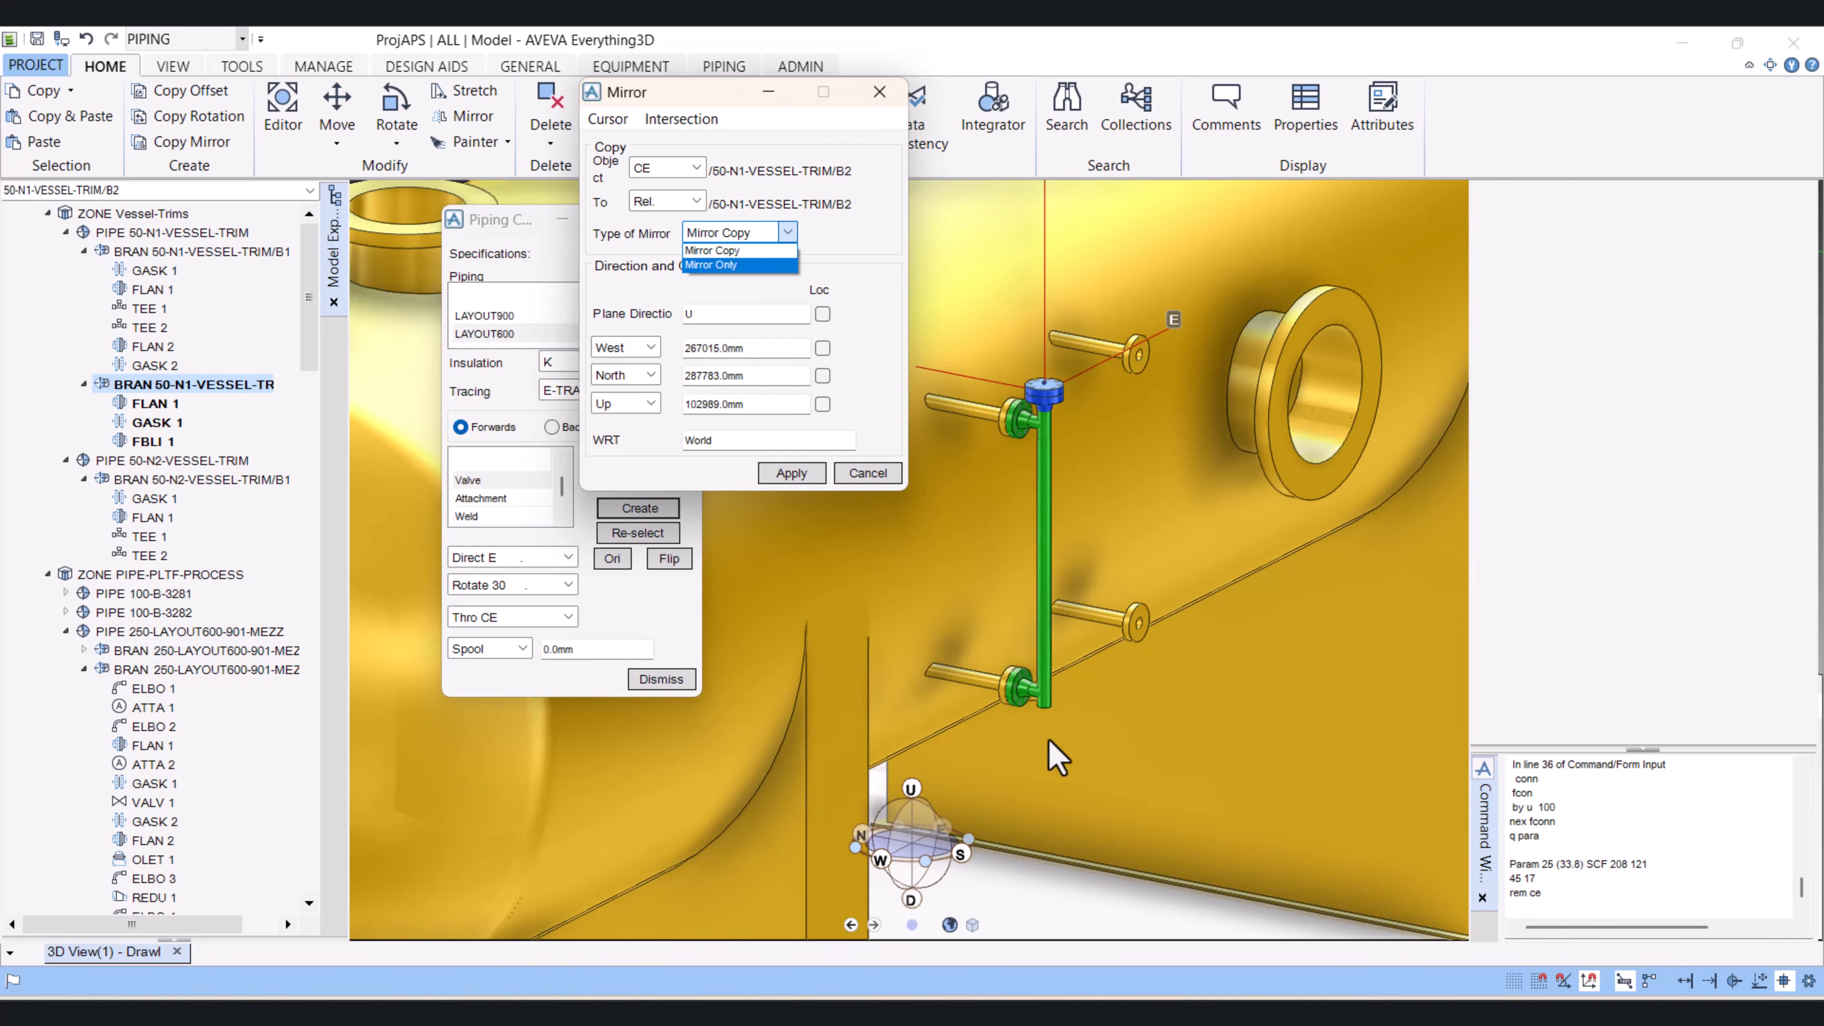
{"action": "left_click", "coordinate": [768, 250]}
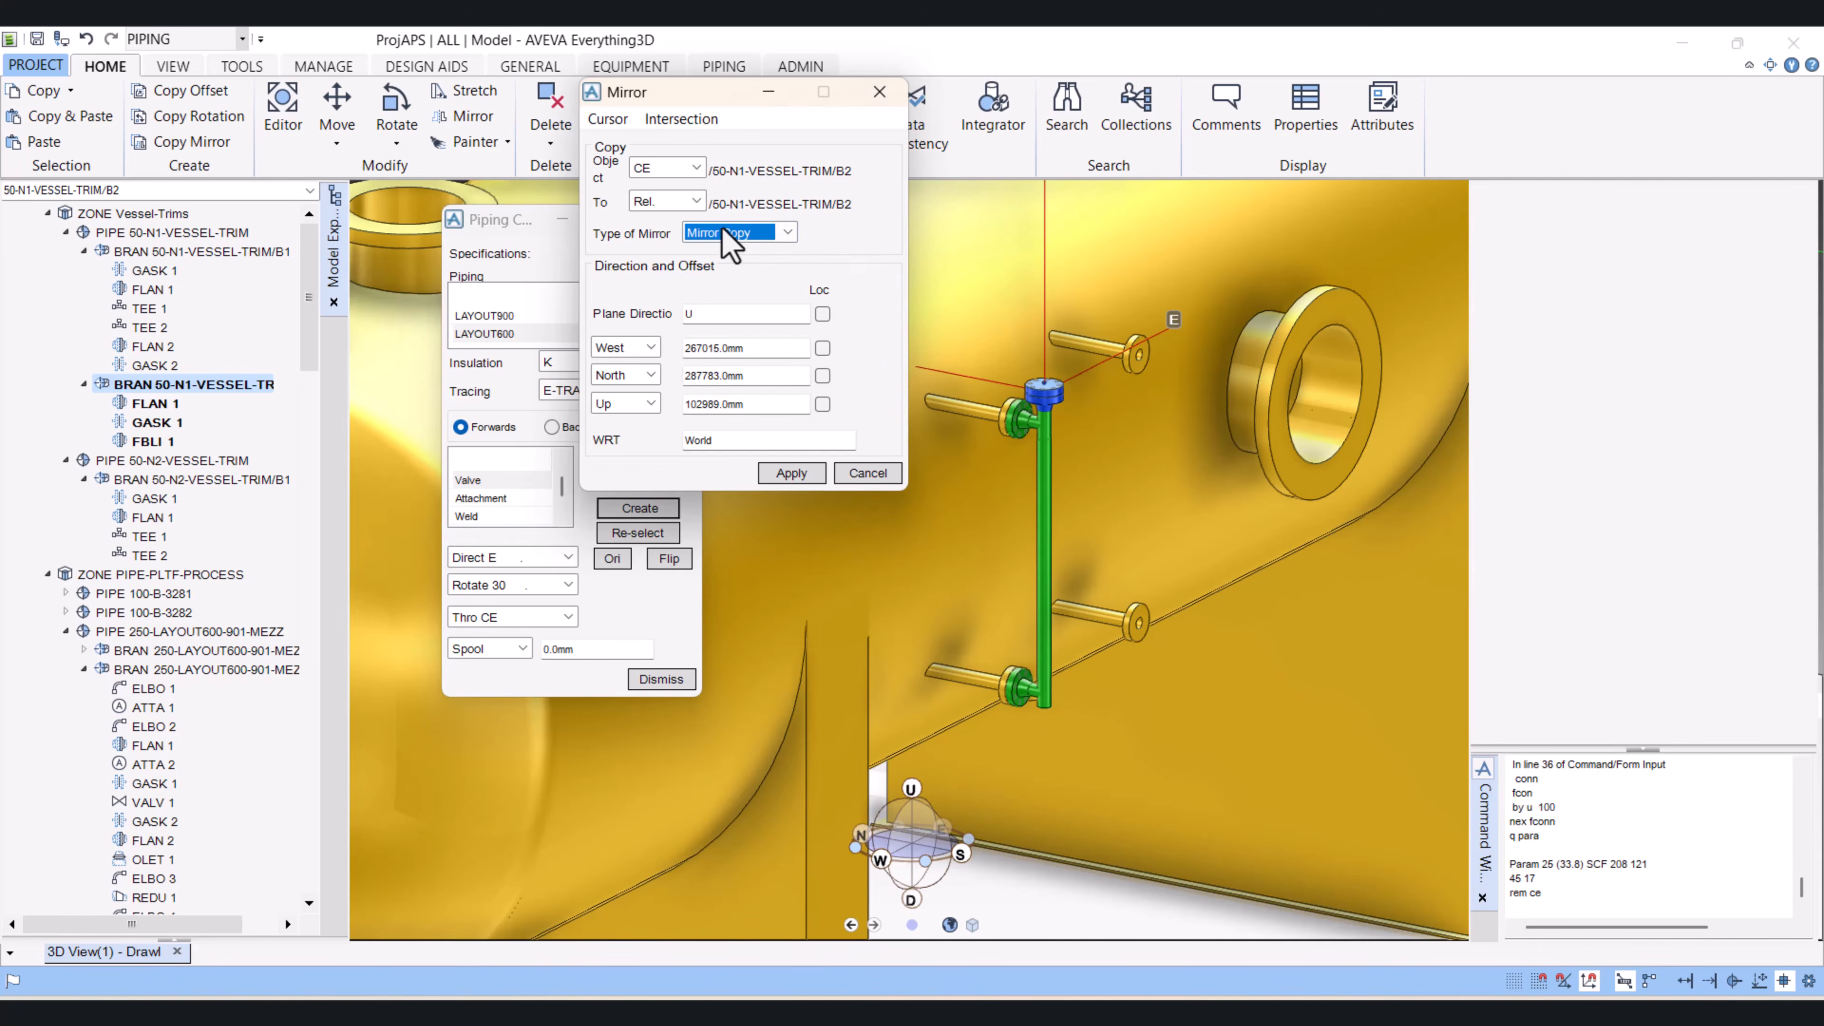
Step: Place the mirror plane by snapping to the large nozzle on the vessel's side and set the plane direction to D
{"action": "left_click", "coordinate": [607, 119]}
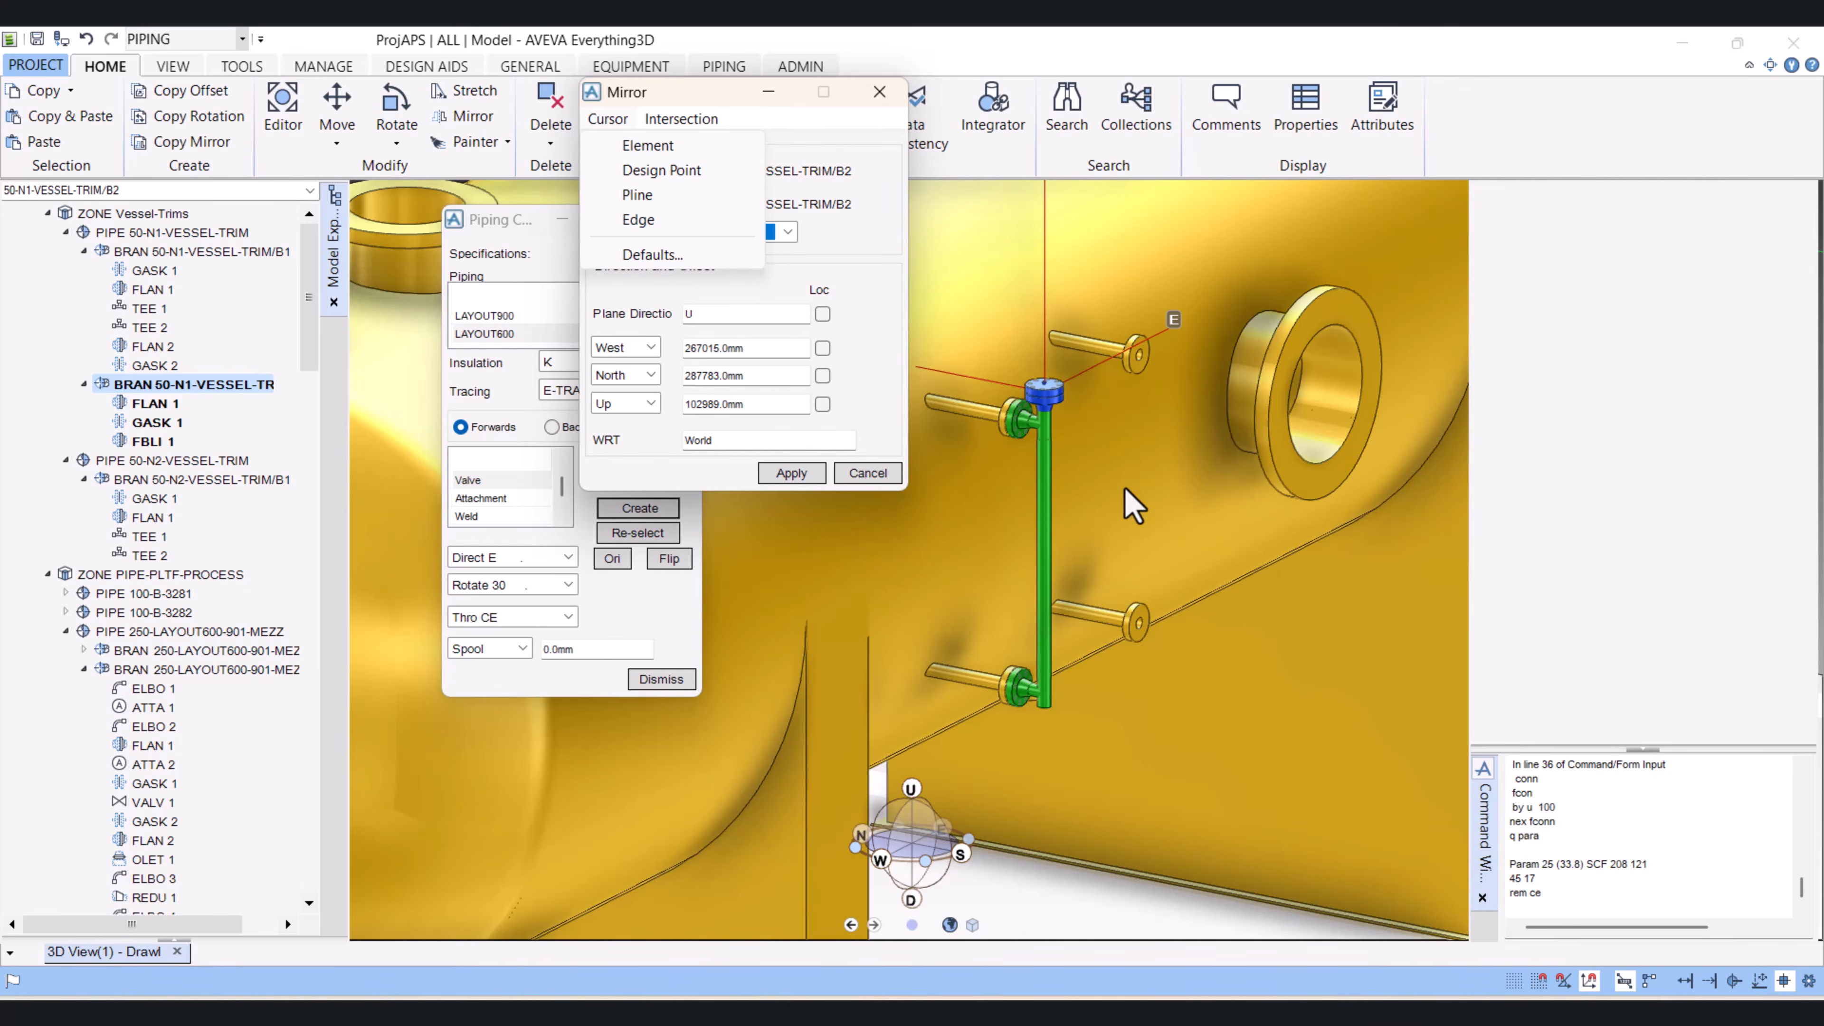
{"action": "left_click", "coordinate": [663, 149]}
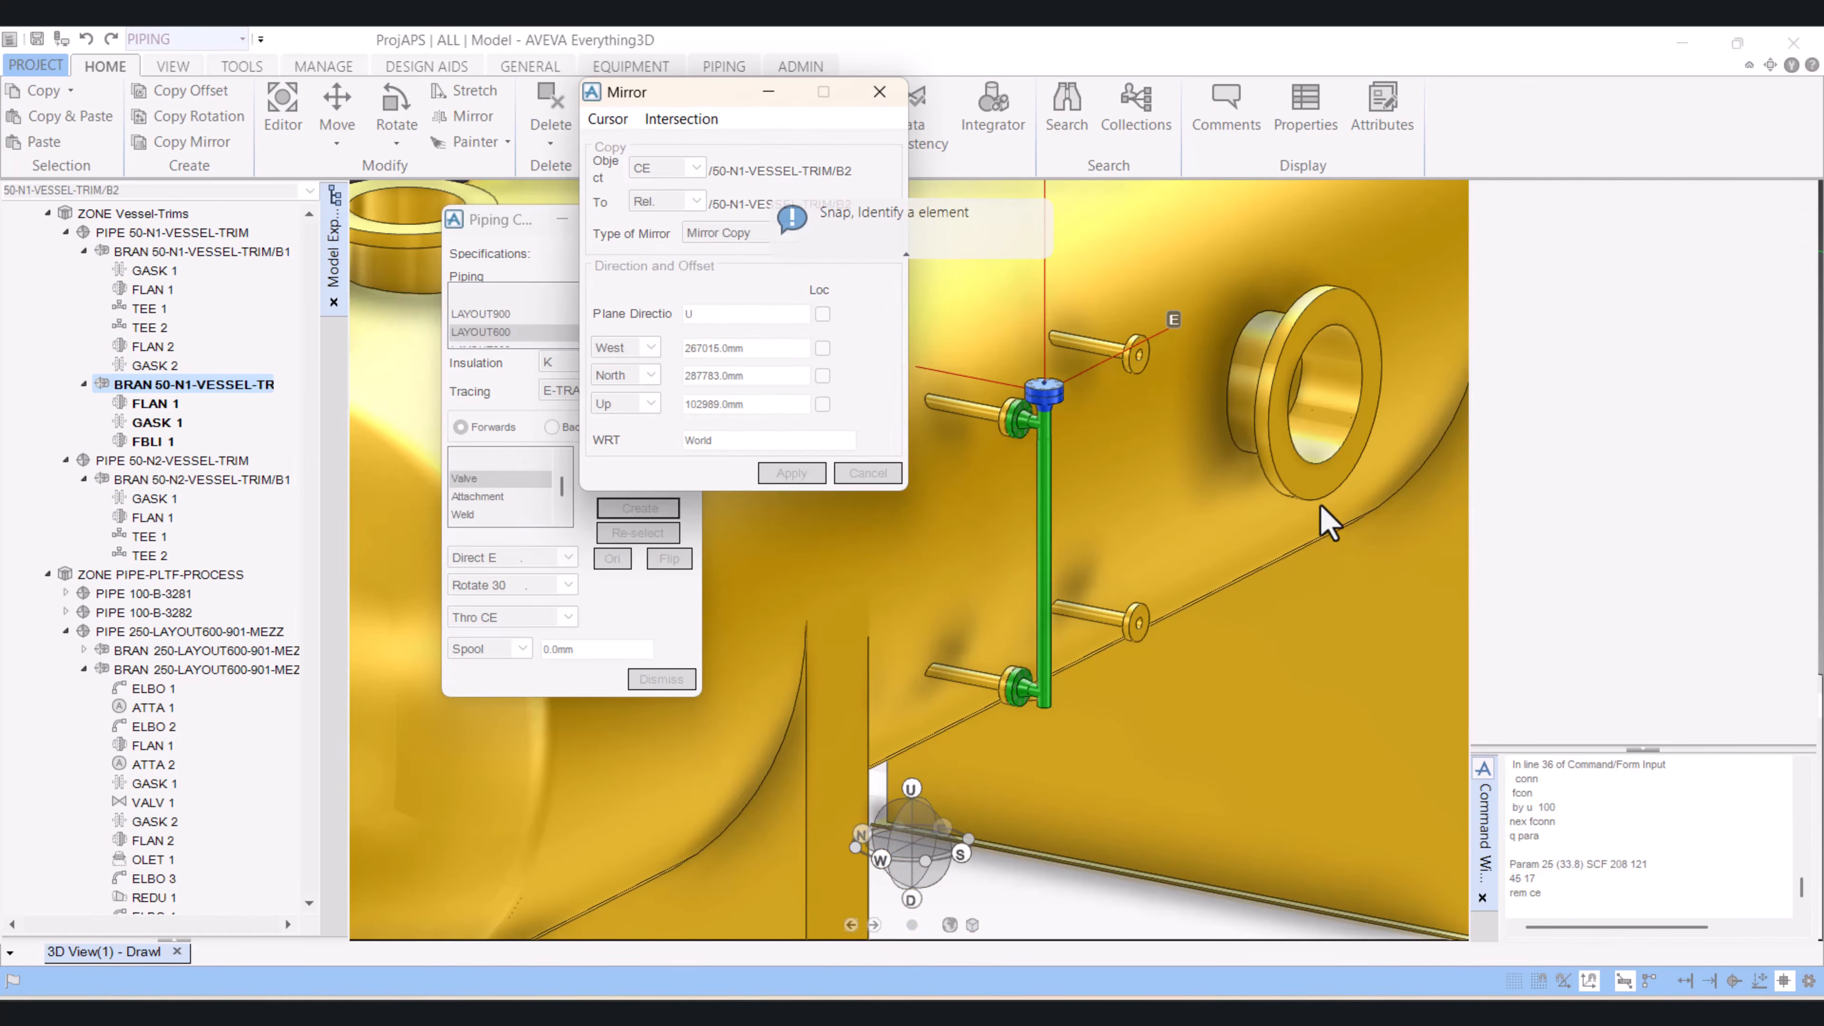
{"action": "left_click", "coordinate": [1301, 490]}
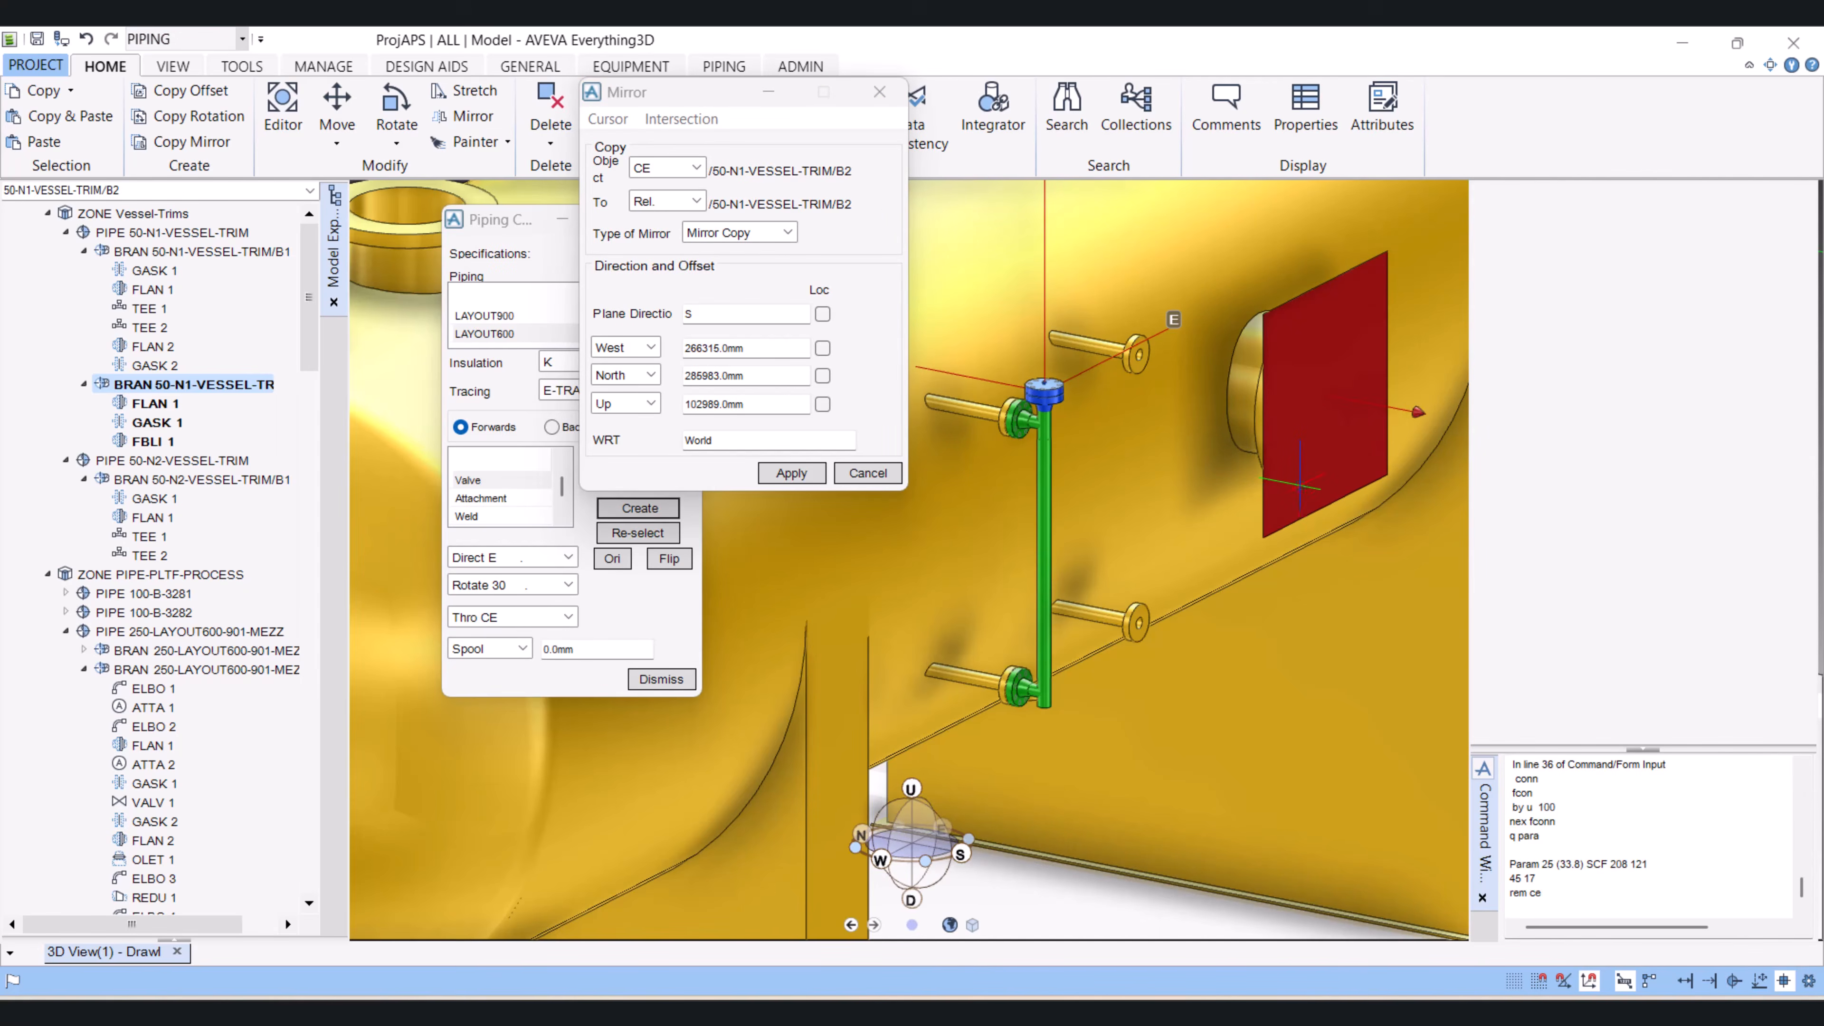
{"action": "scroll", "coordinate": [1219, 421], "scroll_direction": "up", "scroll_amount": 1}
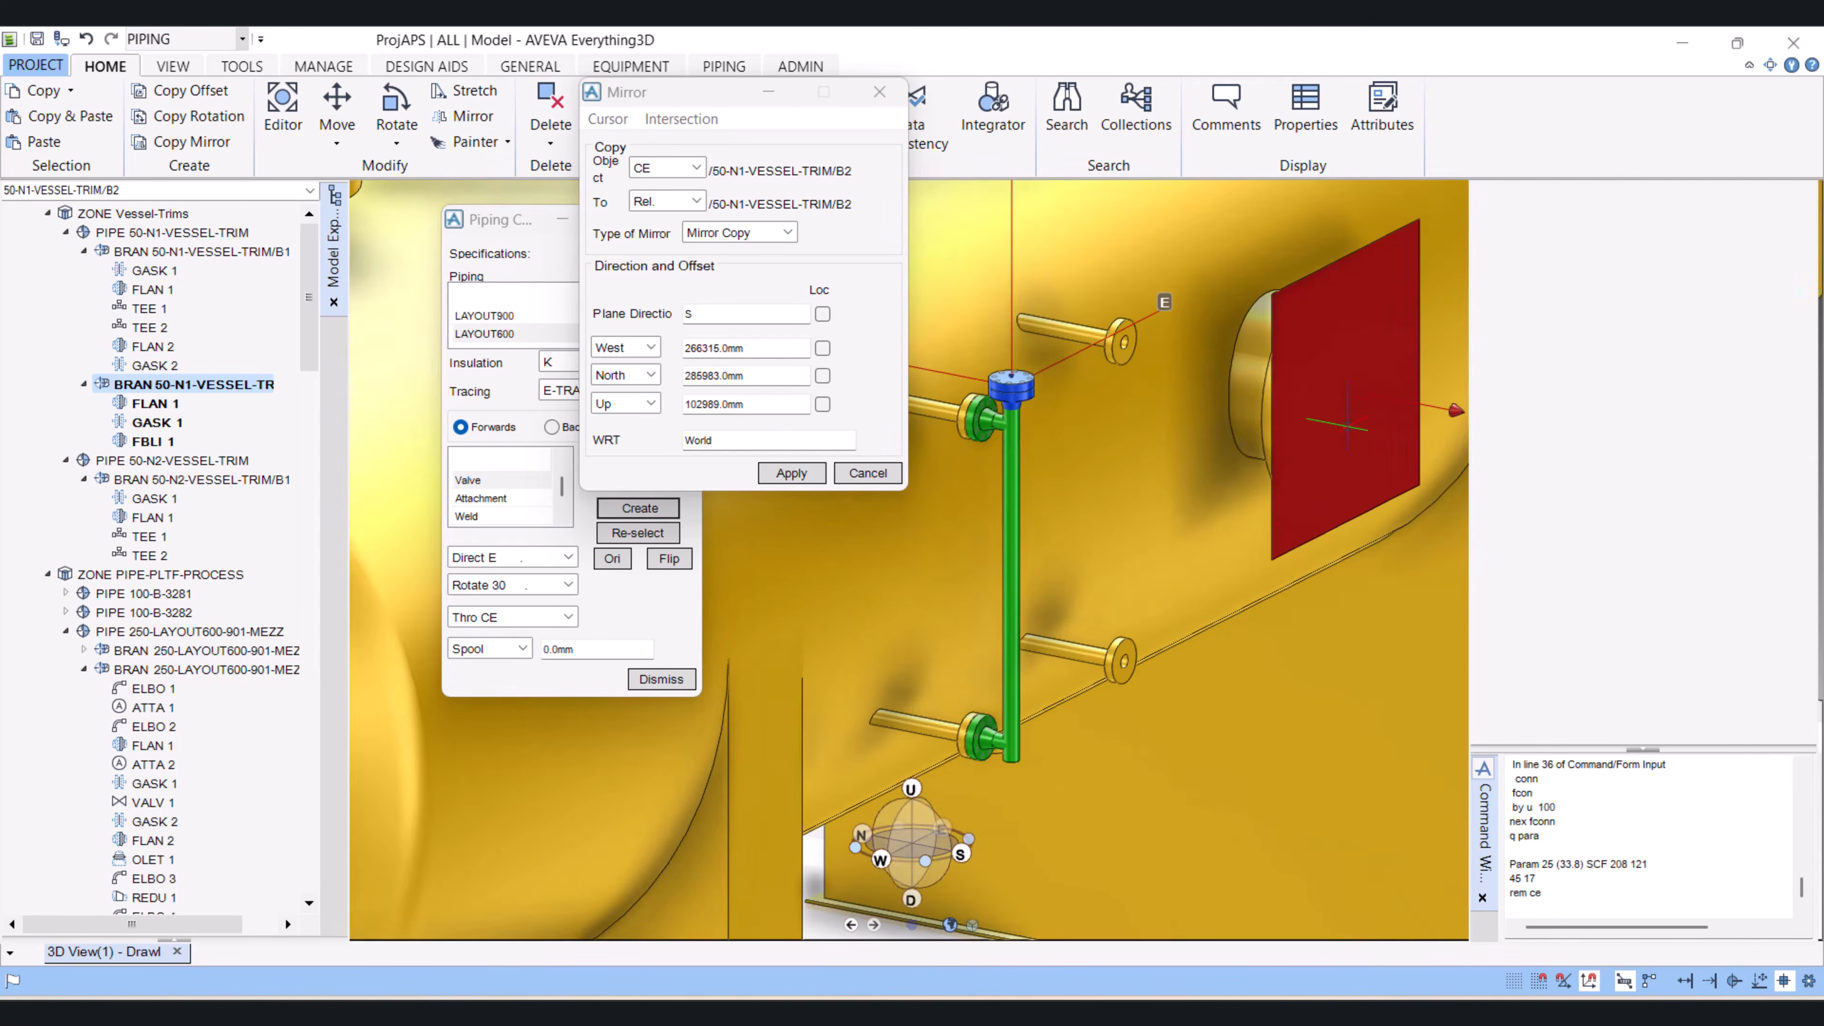
{"action": "scroll", "coordinate": [1347, 425], "scroll_direction": "down", "scroll_amount": 1}
{"action": "scroll", "coordinate": [1351, 421], "scroll_direction": "up", "scroll_amount": 1}
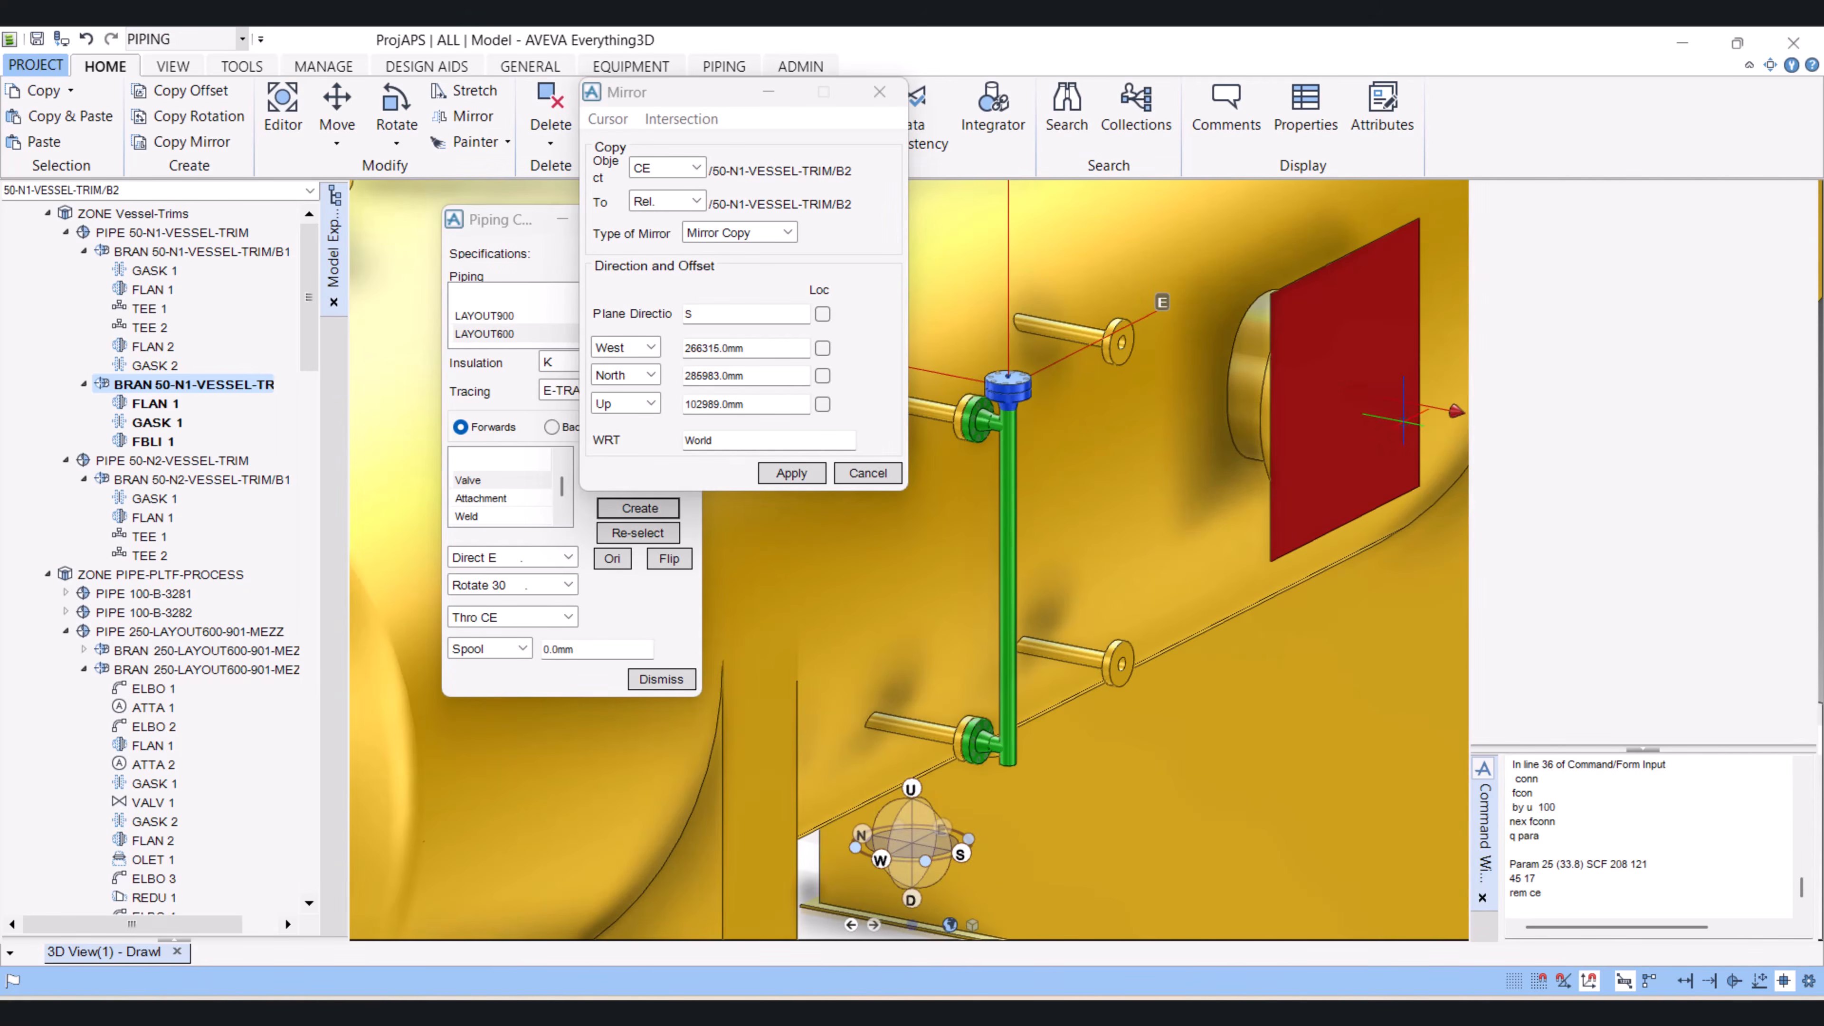
{"action": "scroll", "coordinate": [1403, 418], "scroll_direction": "down", "scroll_amount": 2}
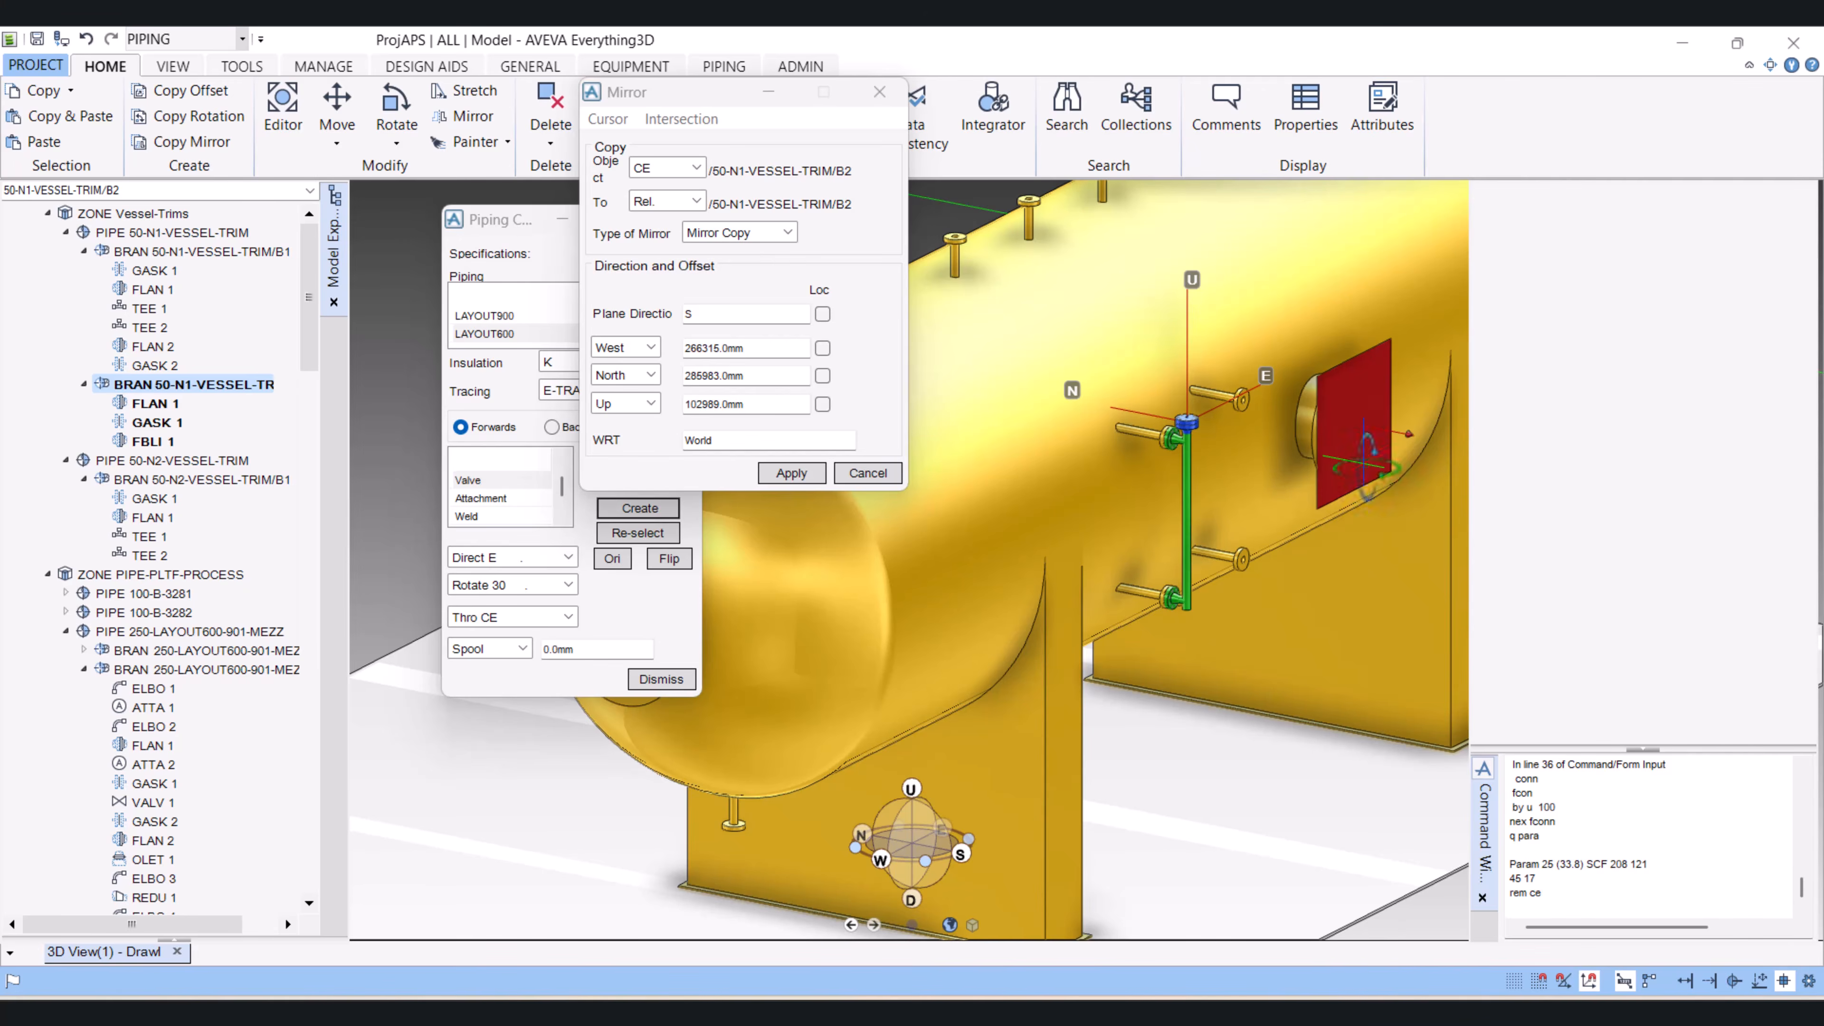
{"action": "scroll", "coordinate": [1364, 464], "scroll_direction": "up", "scroll_amount": 1}
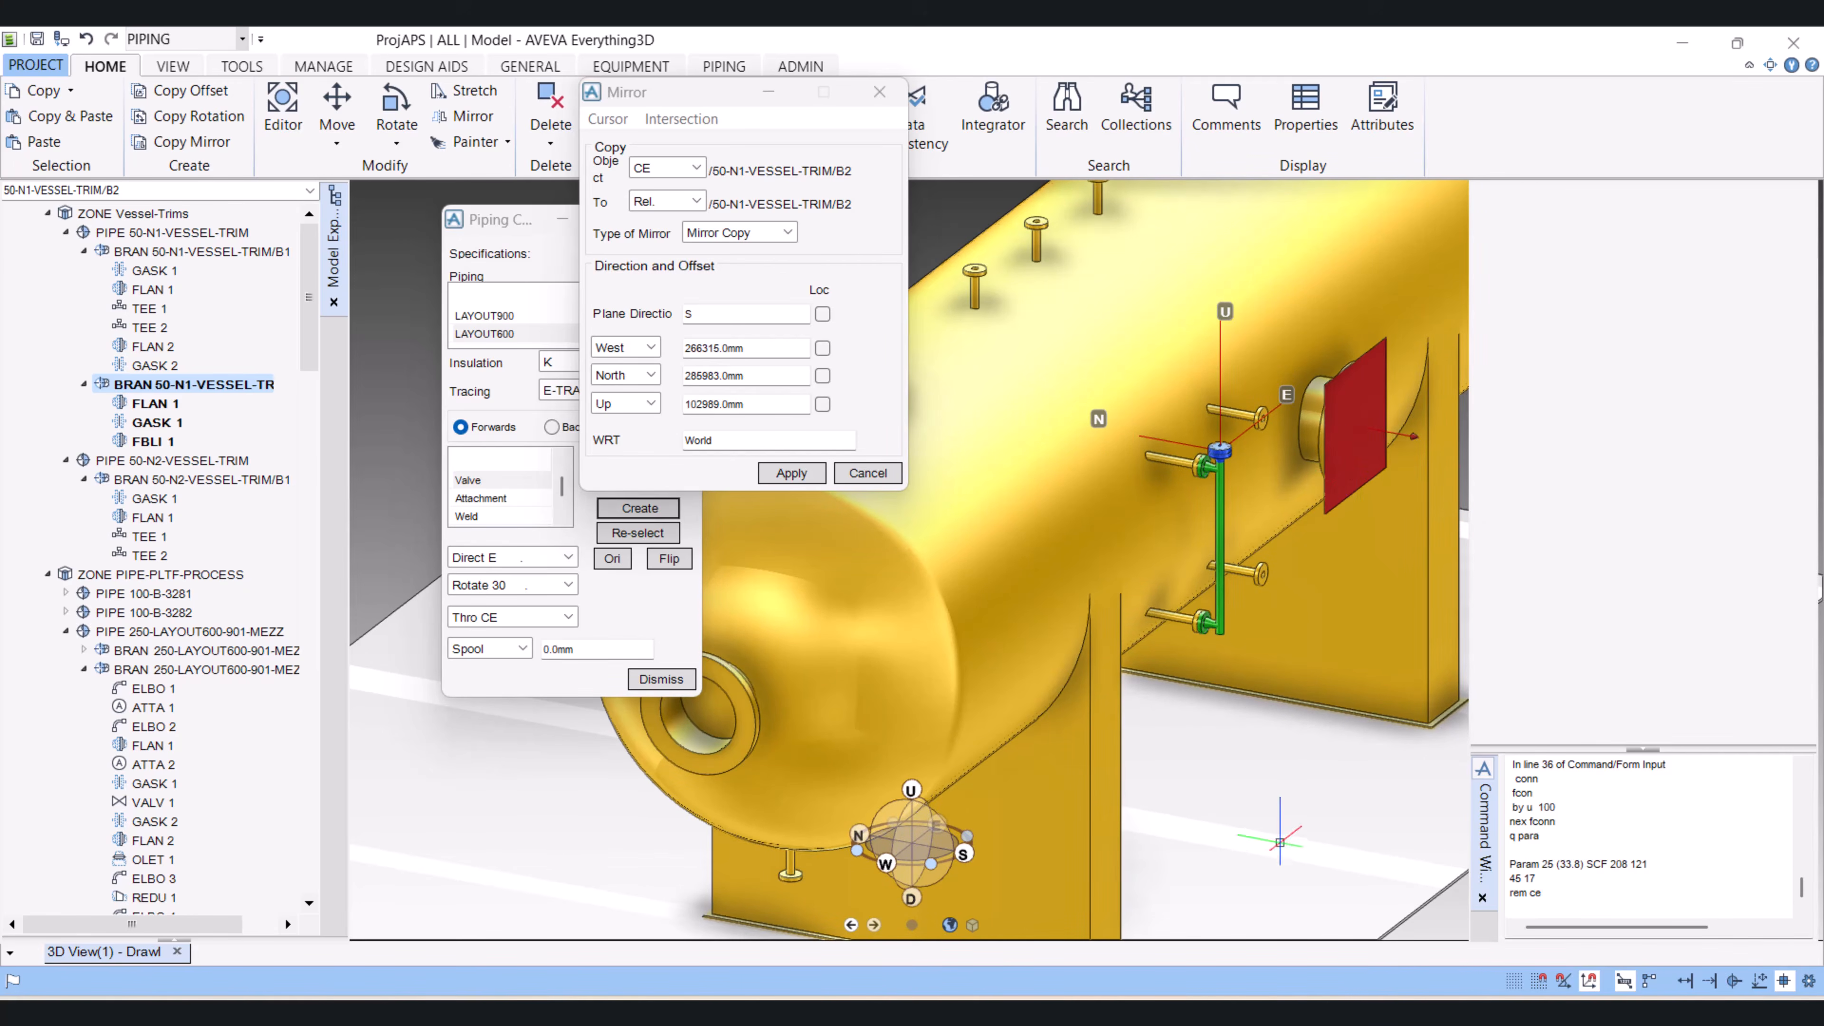
{"action": "scroll", "coordinate": [1393, 471], "scroll_direction": "down", "scroll_amount": 2}
{"action": "scroll", "coordinate": [909, 509], "scroll_direction": "up", "scroll_amount": 3}
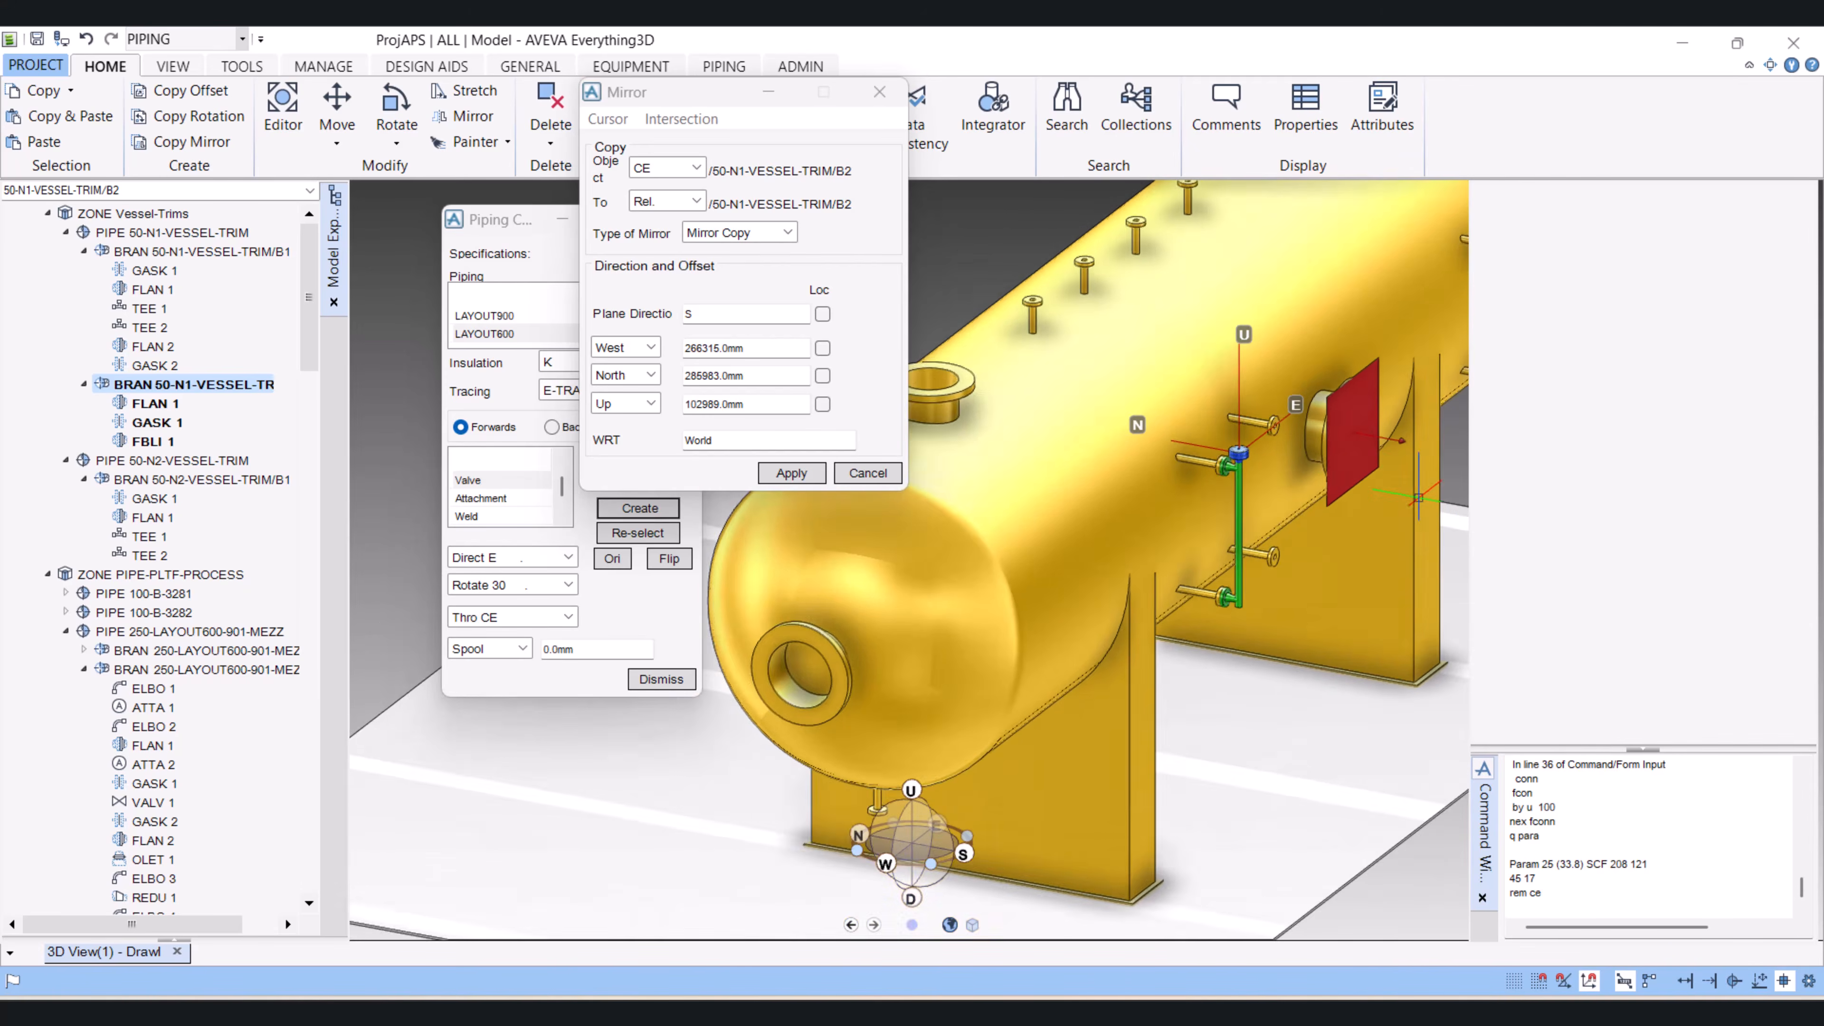
{"action": "left_click_drag", "start_coordinate": [719, 311], "coordinate": [649, 314]}
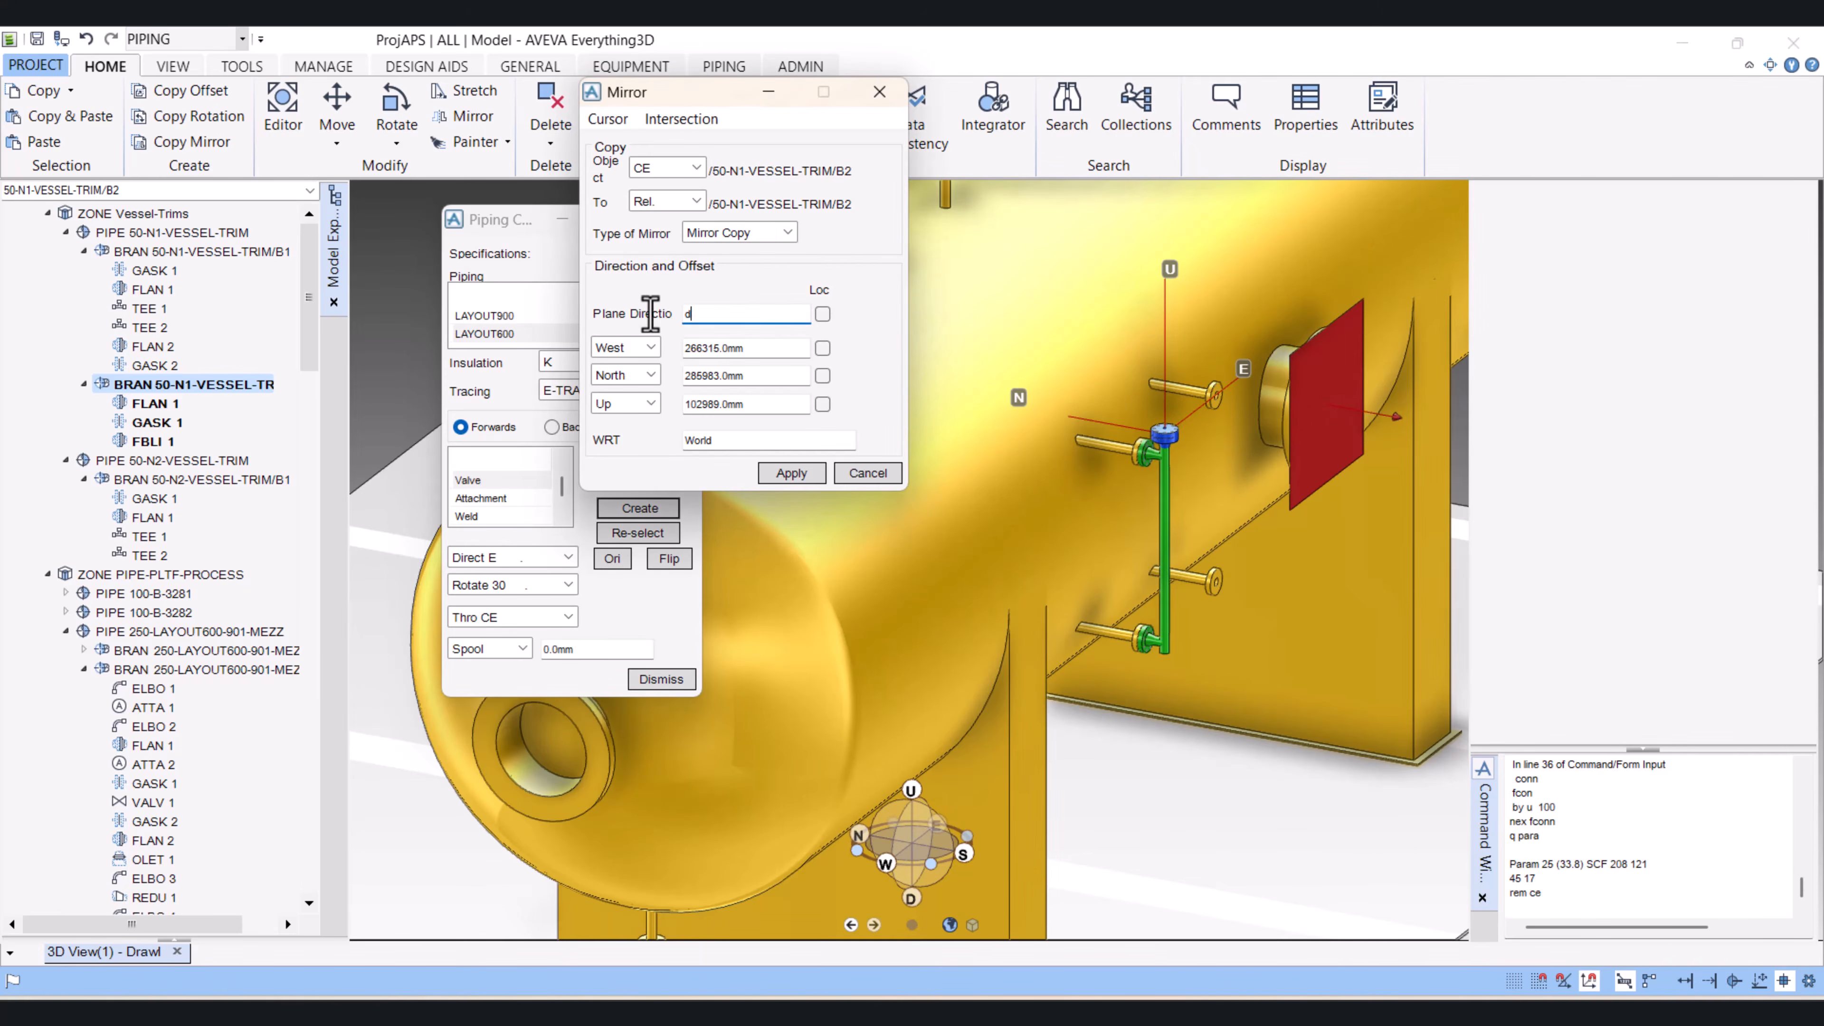
{"action": "key", "text": "Return"}
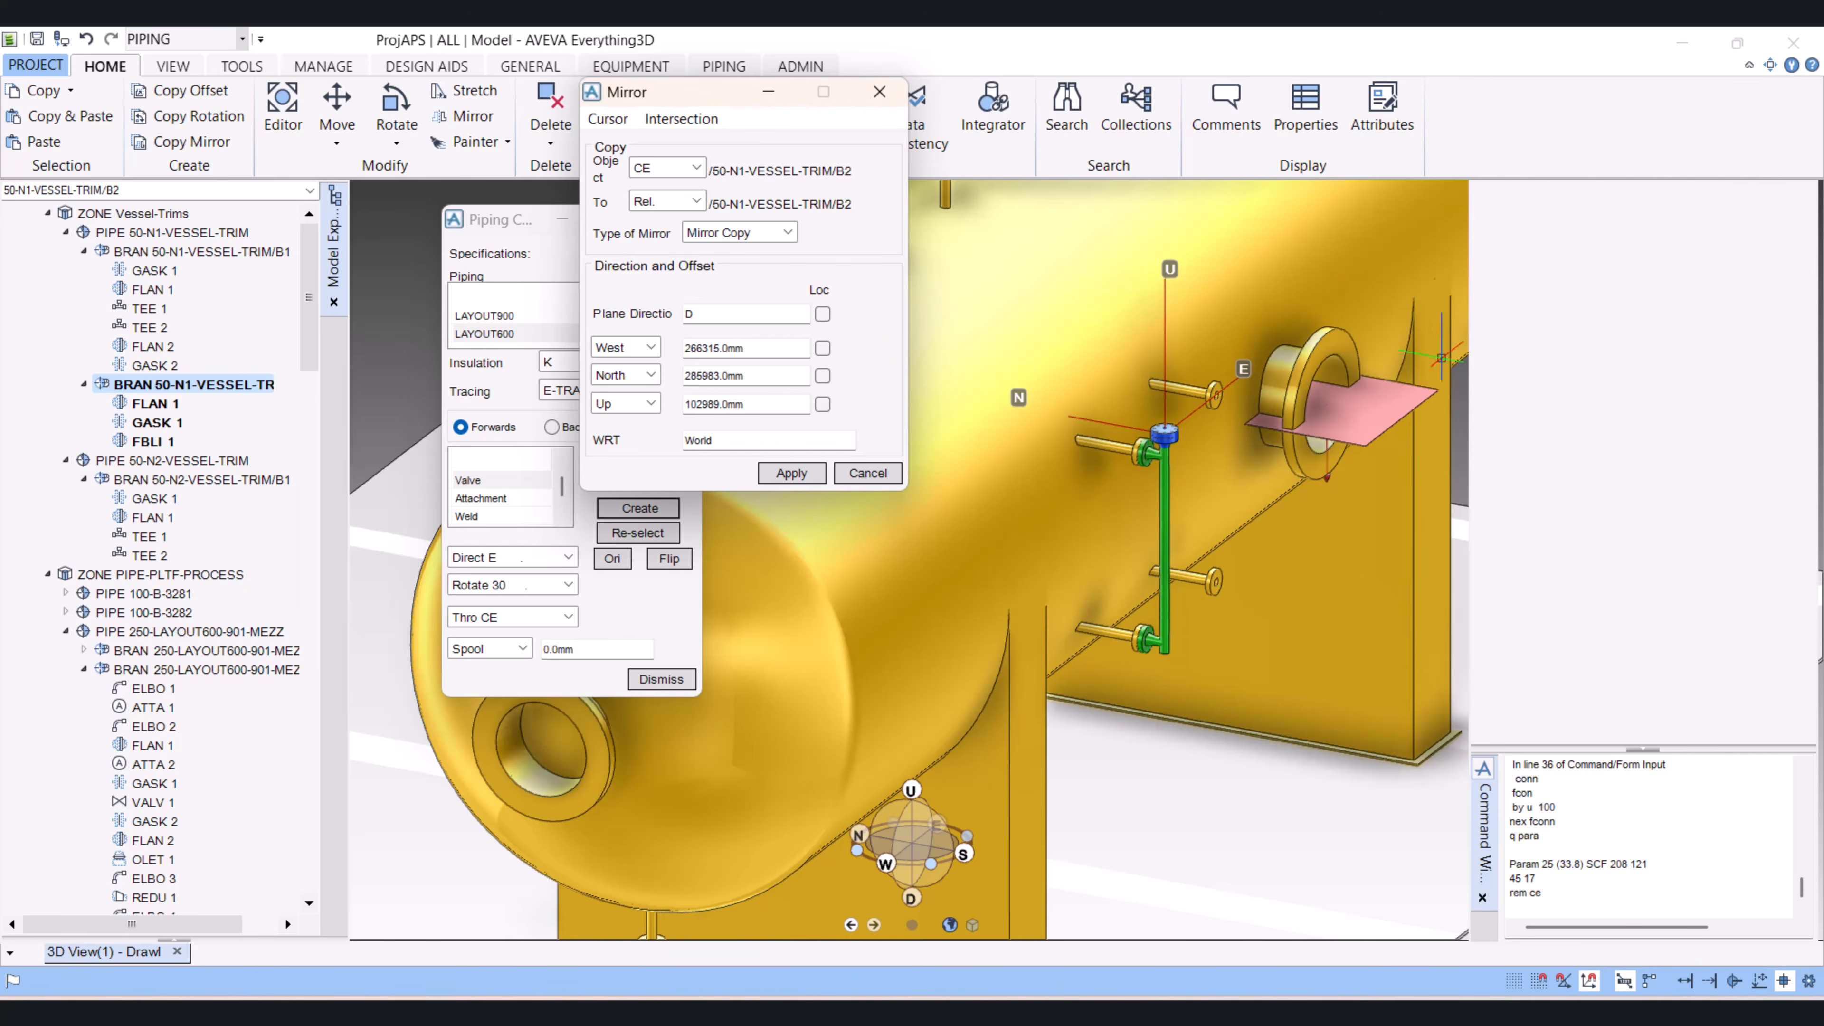
Step: Apply the mirror copy of the blind-flange branch and retain the created copy
{"action": "left_click", "coordinate": [790, 474]}
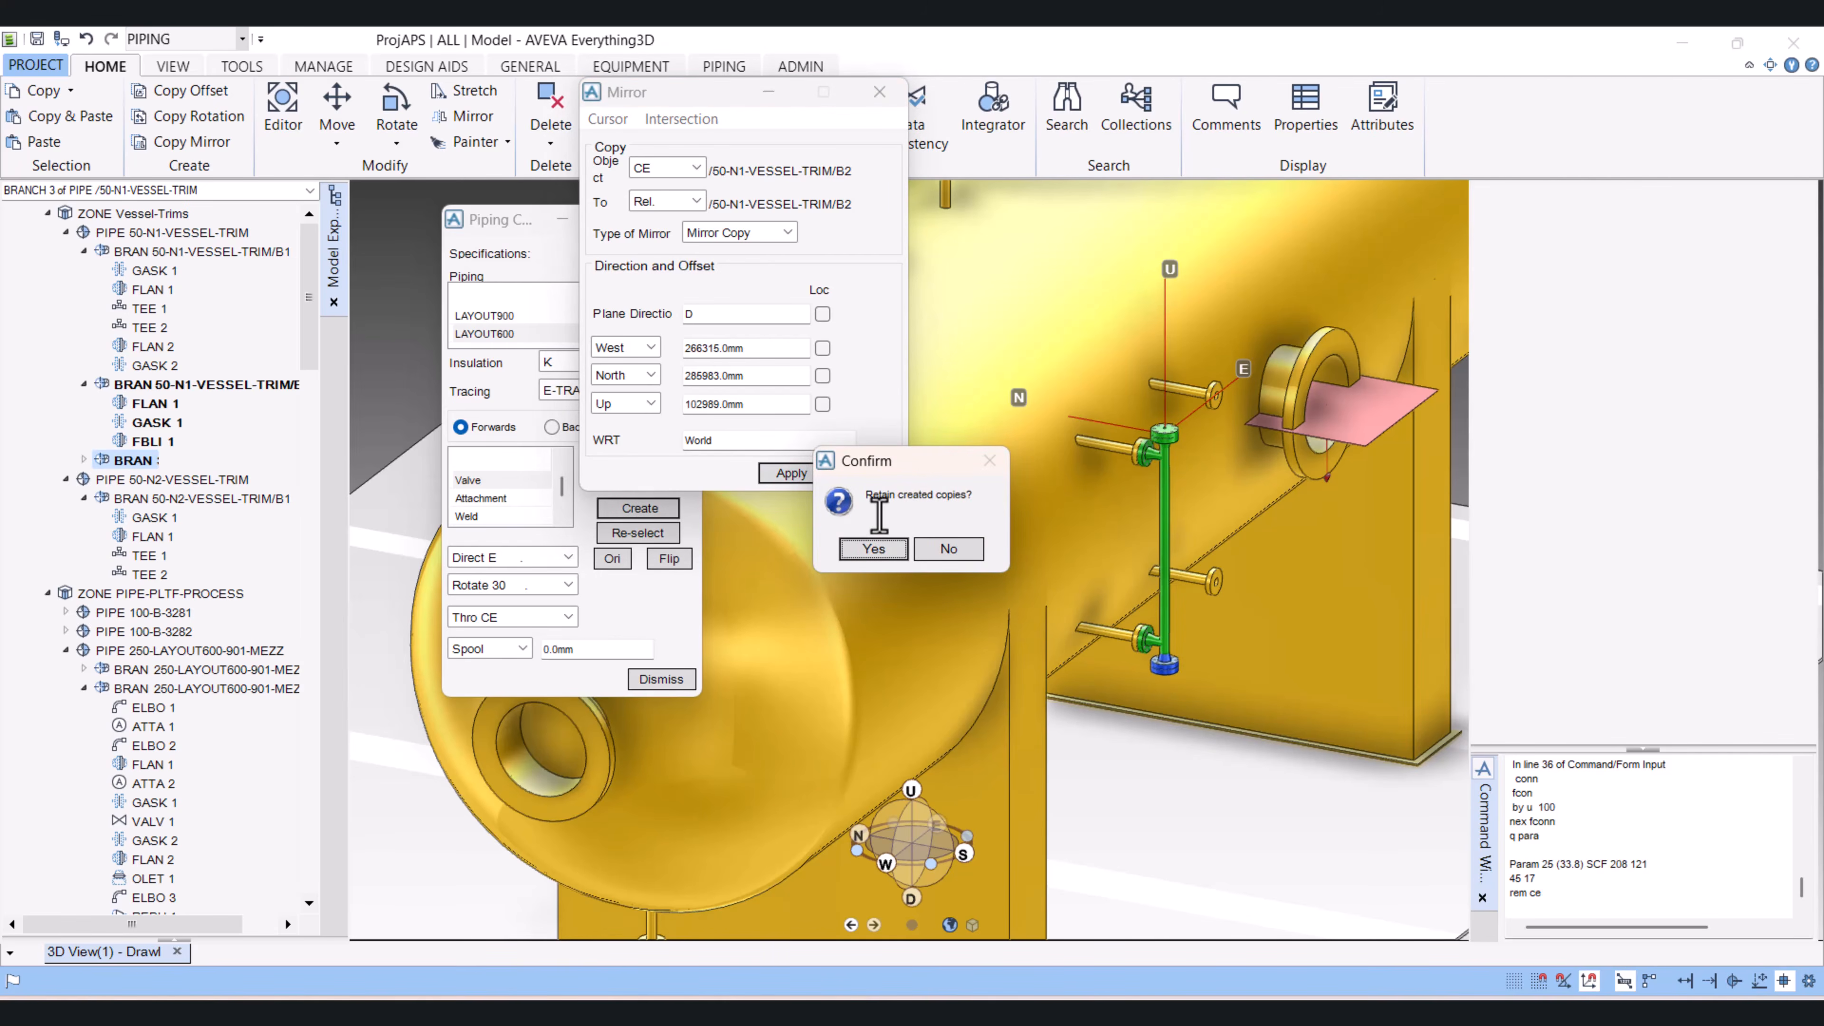
{"action": "left_click", "coordinate": [875, 550]}
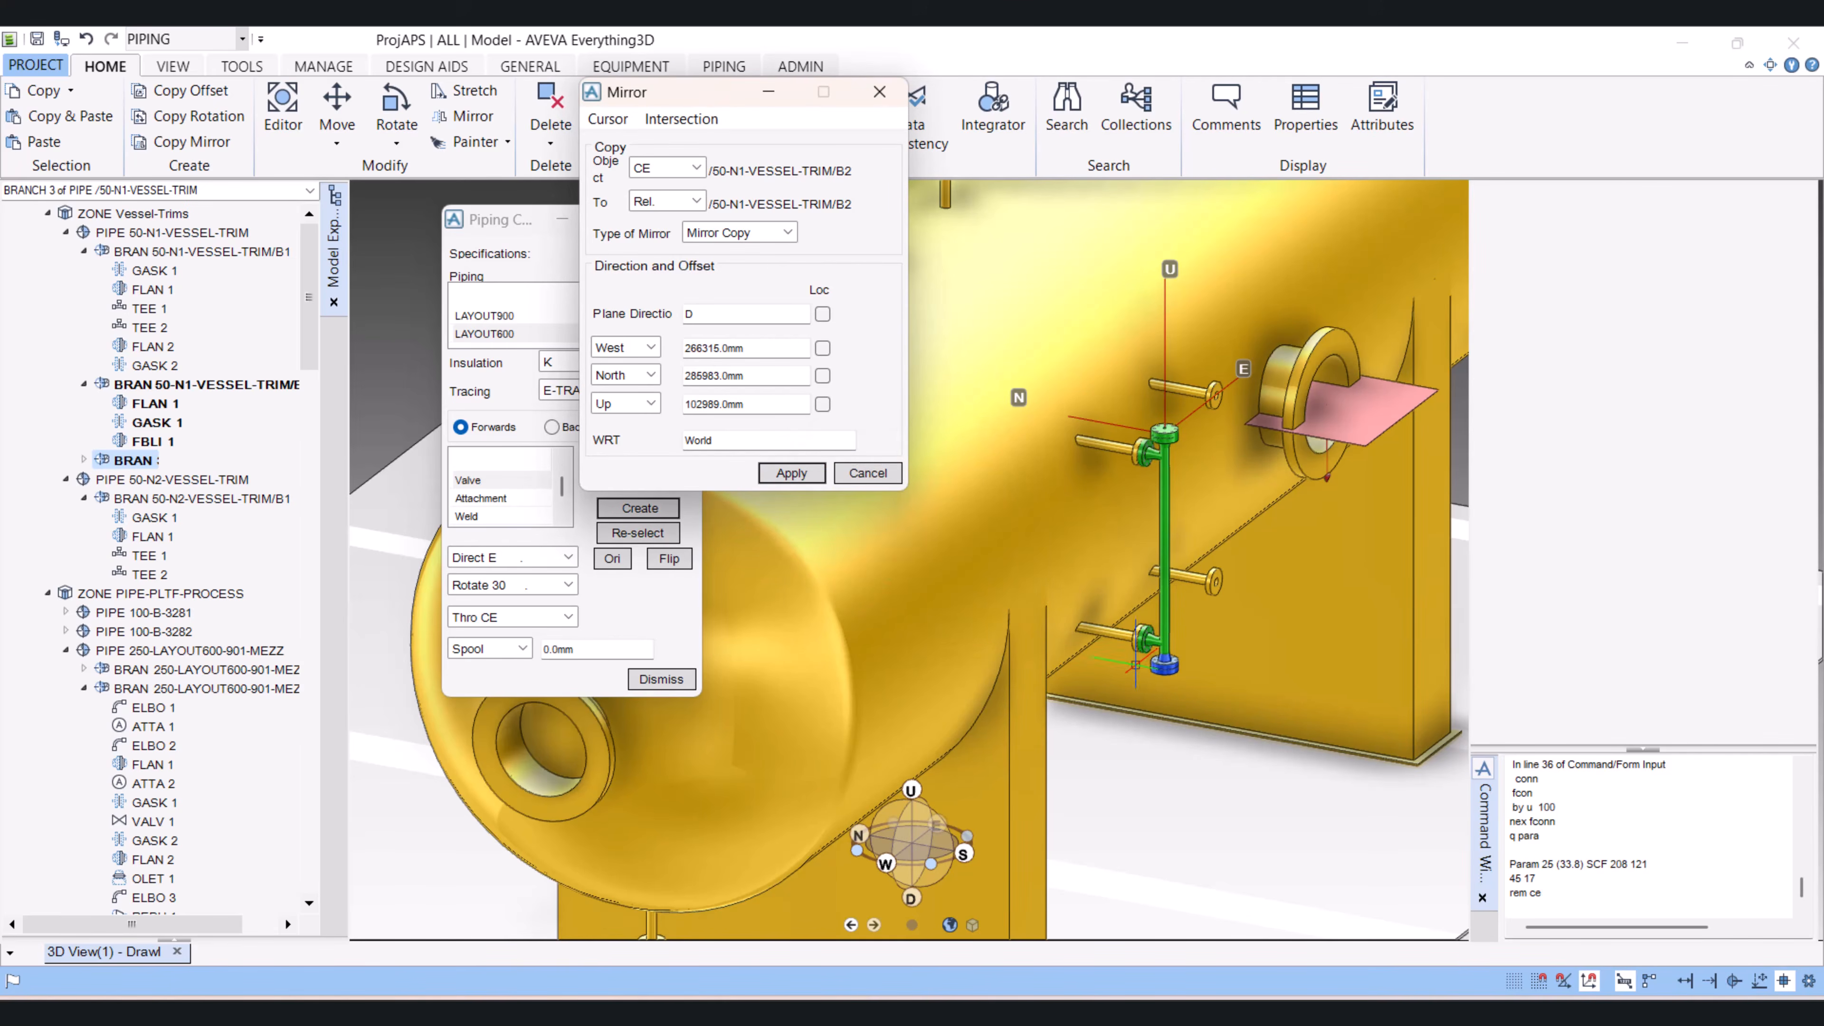
{"action": "scroll", "coordinate": [1140, 642], "scroll_direction": "down", "scroll_amount": 5}
{"action": "scroll", "coordinate": [1141, 646], "scroll_direction": "up", "scroll_amount": 5}
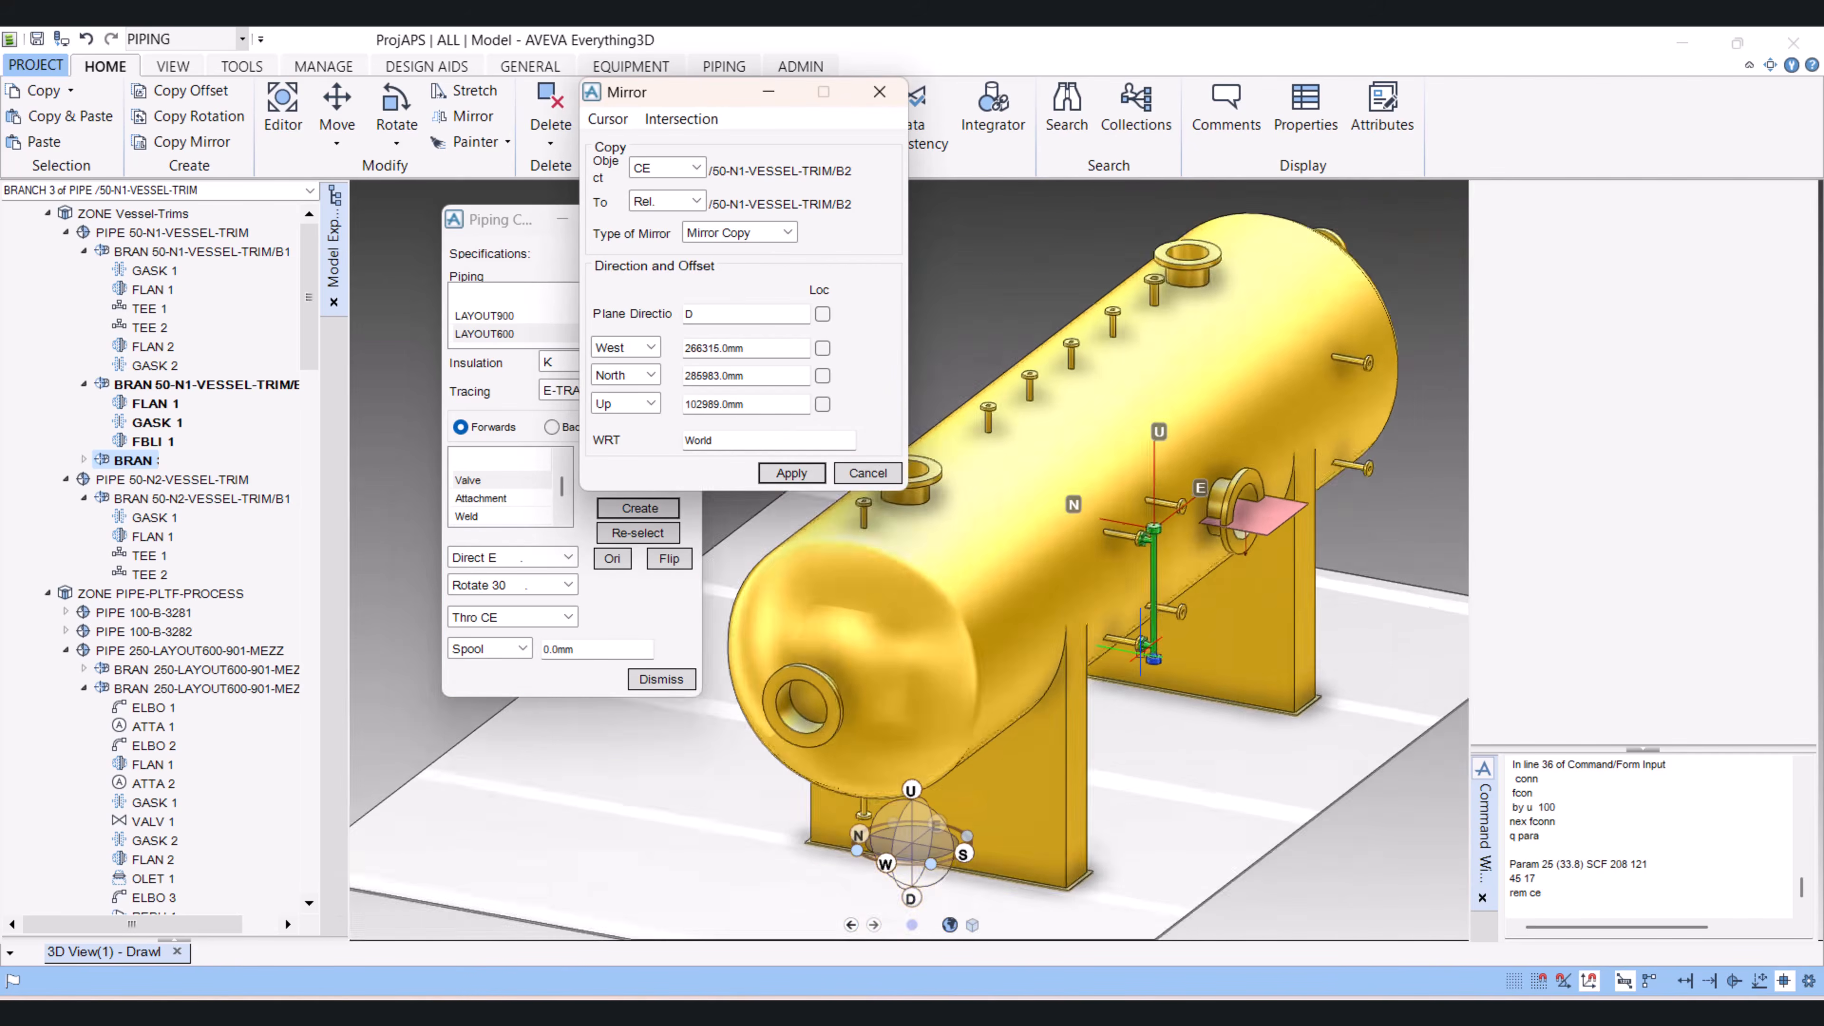
{"action": "scroll", "coordinate": [1141, 642], "scroll_direction": "up", "scroll_amount": 1}
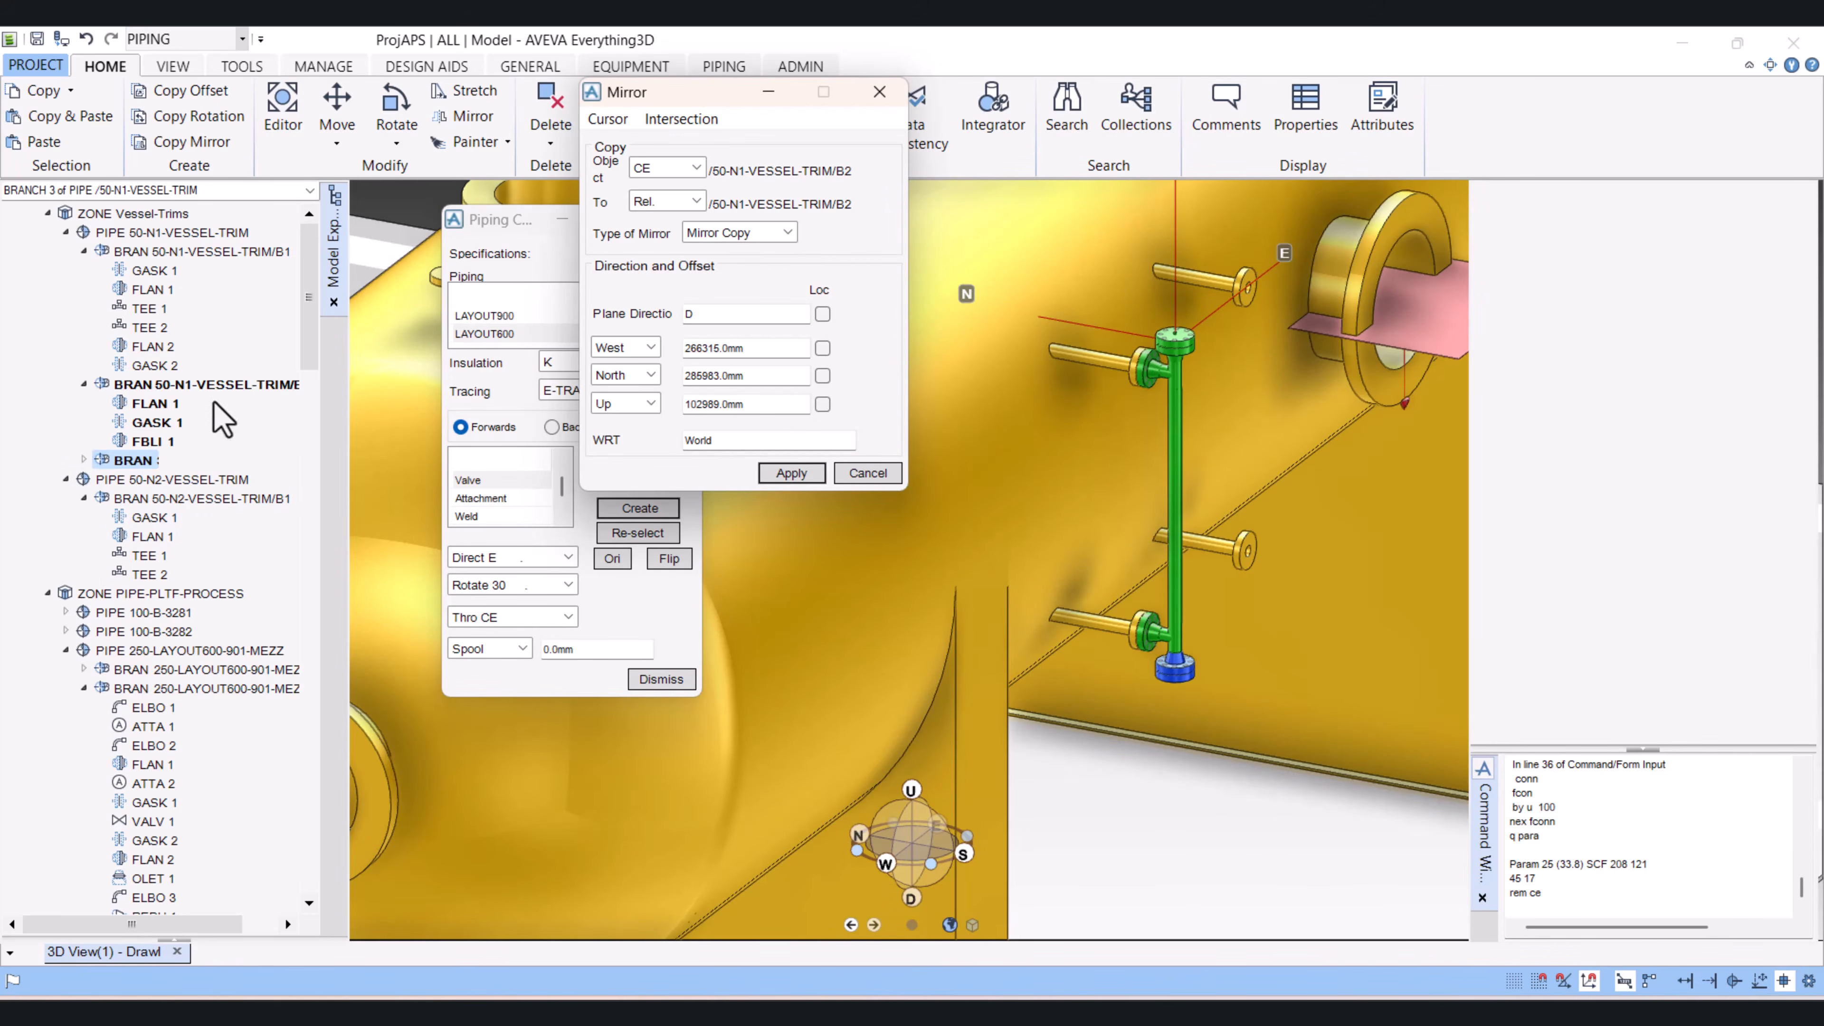
Step: Query the name of the original second branch of pipe 50-N1-VESSEL-TRIM with the command q nam
{"action": "left_click", "coordinate": [194, 384]}
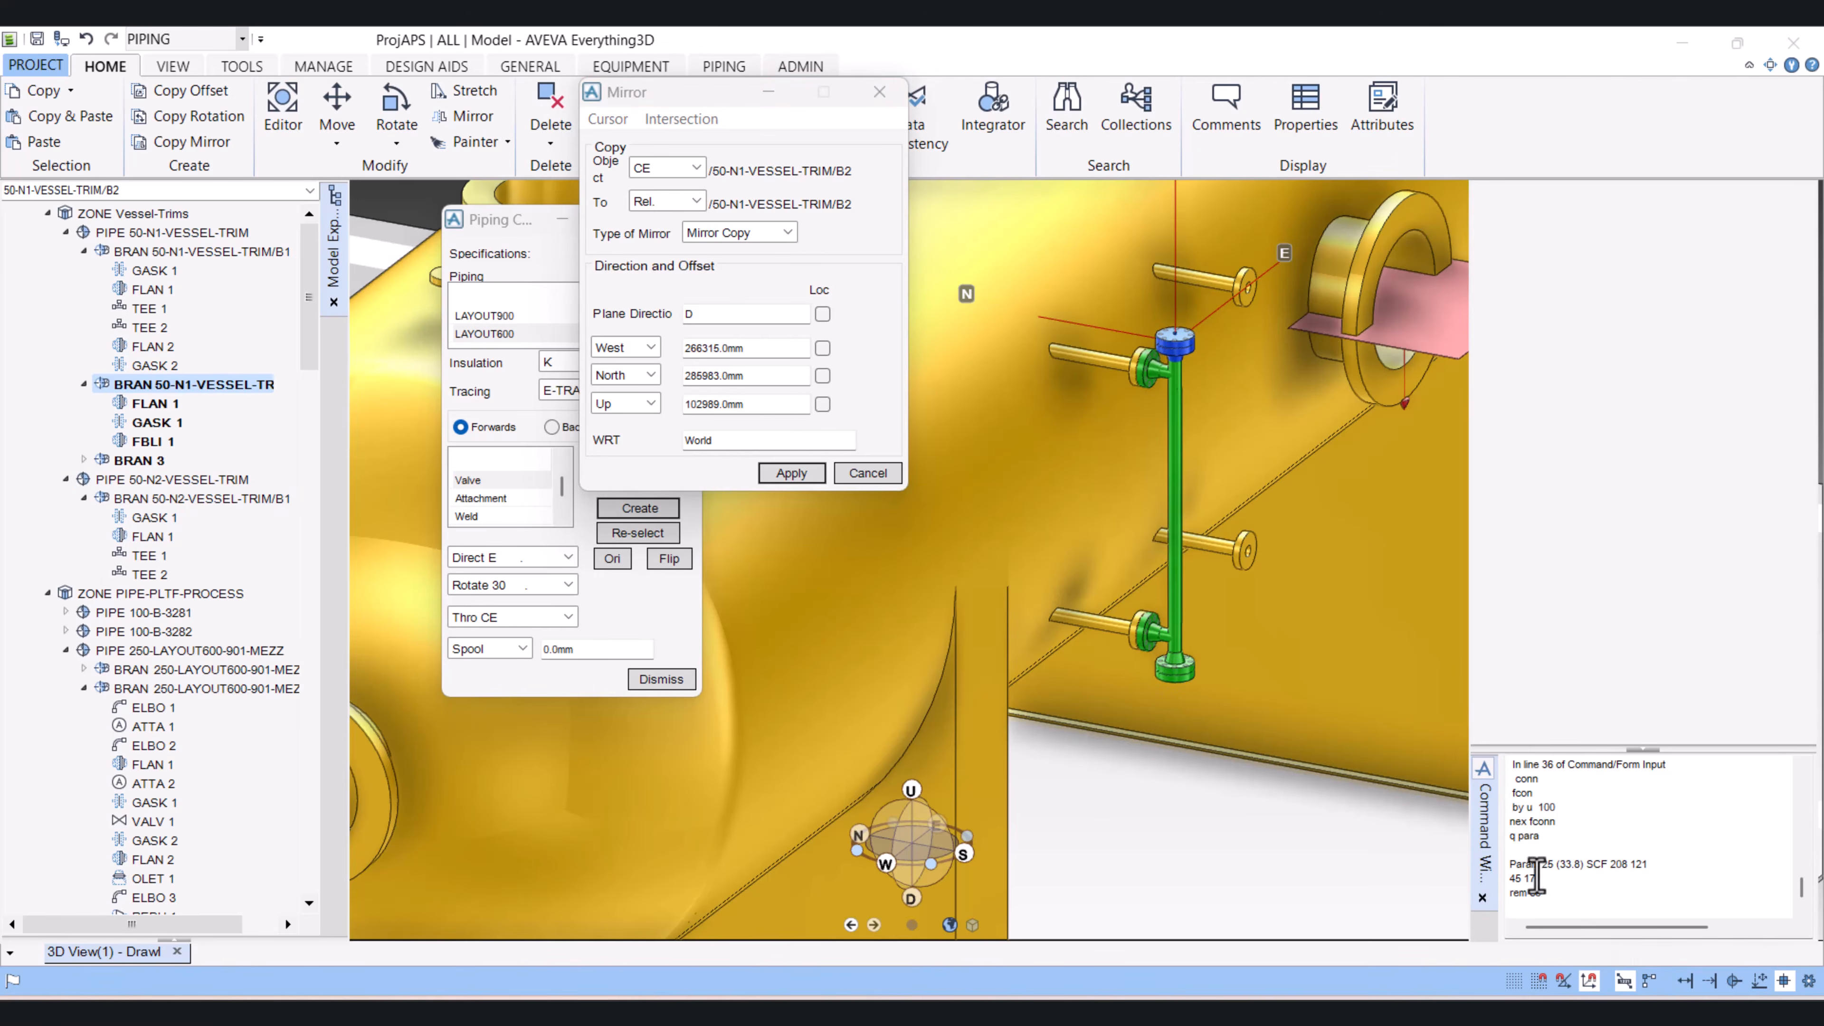
{"action": "left_click", "coordinate": [1551, 909]}
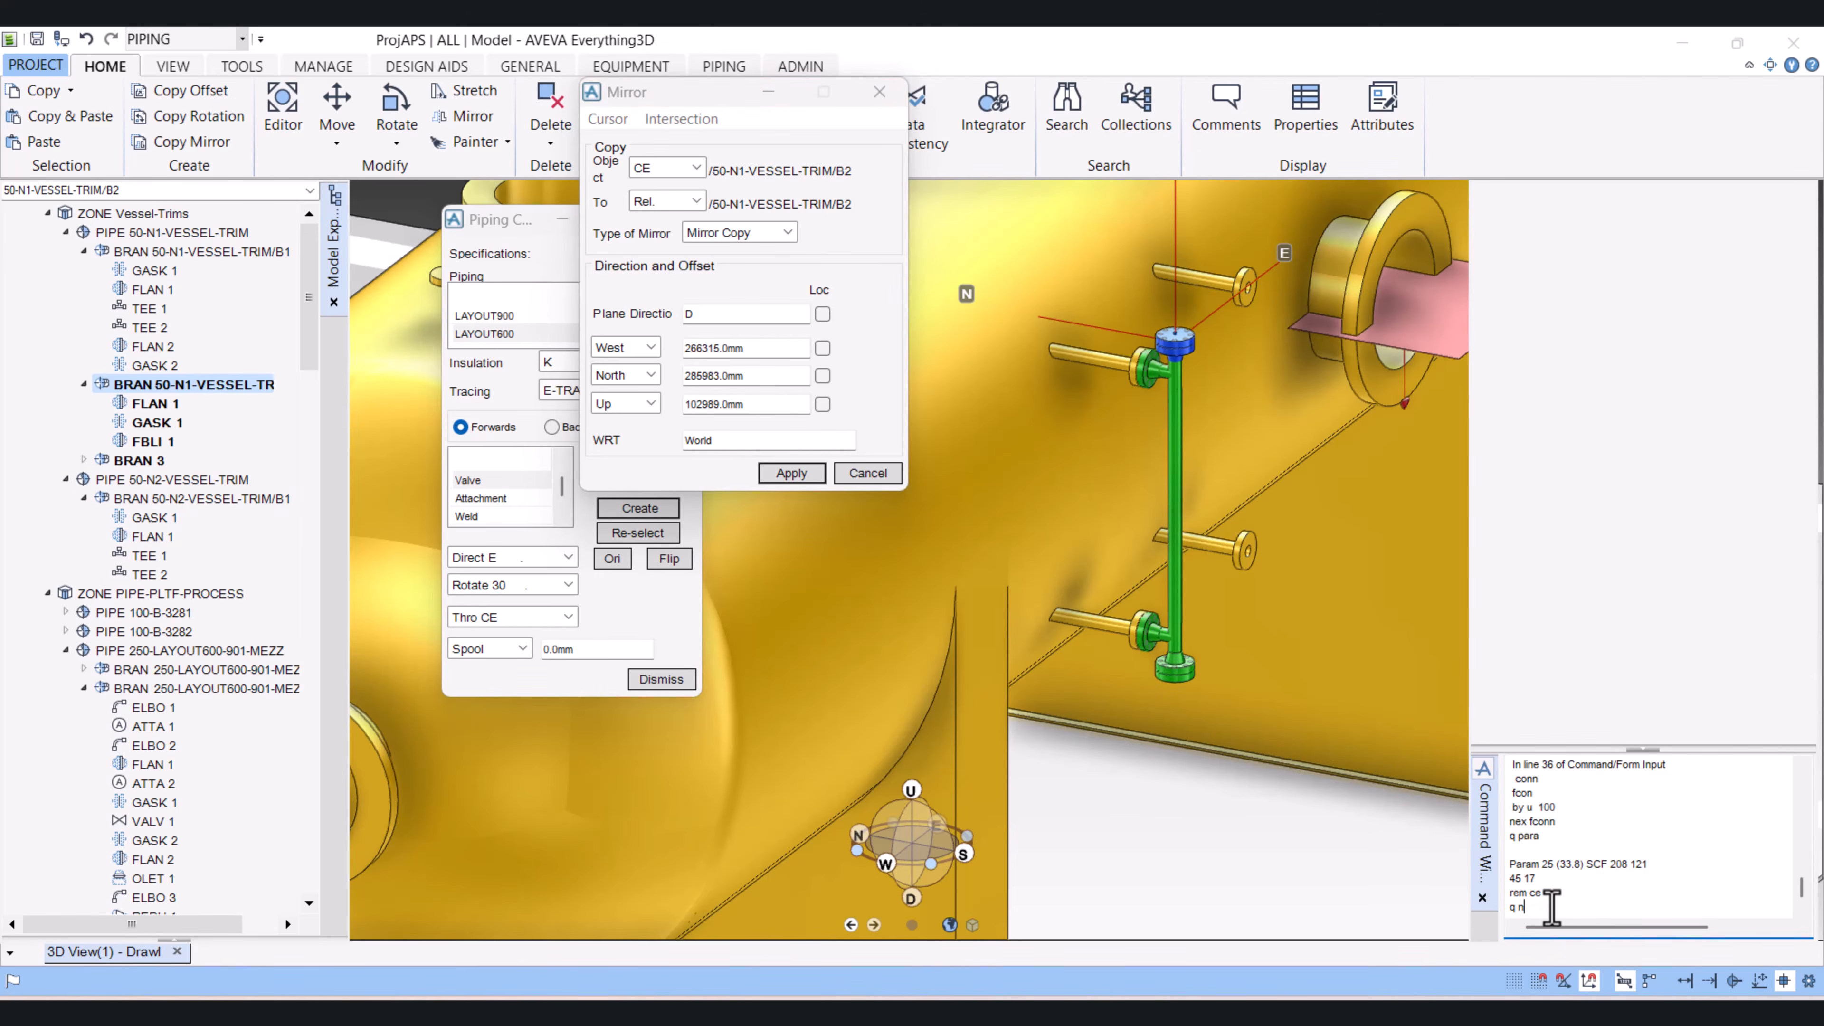
{"action": "type", "text": "q nam"}
{"action": "key", "text": "Return"}
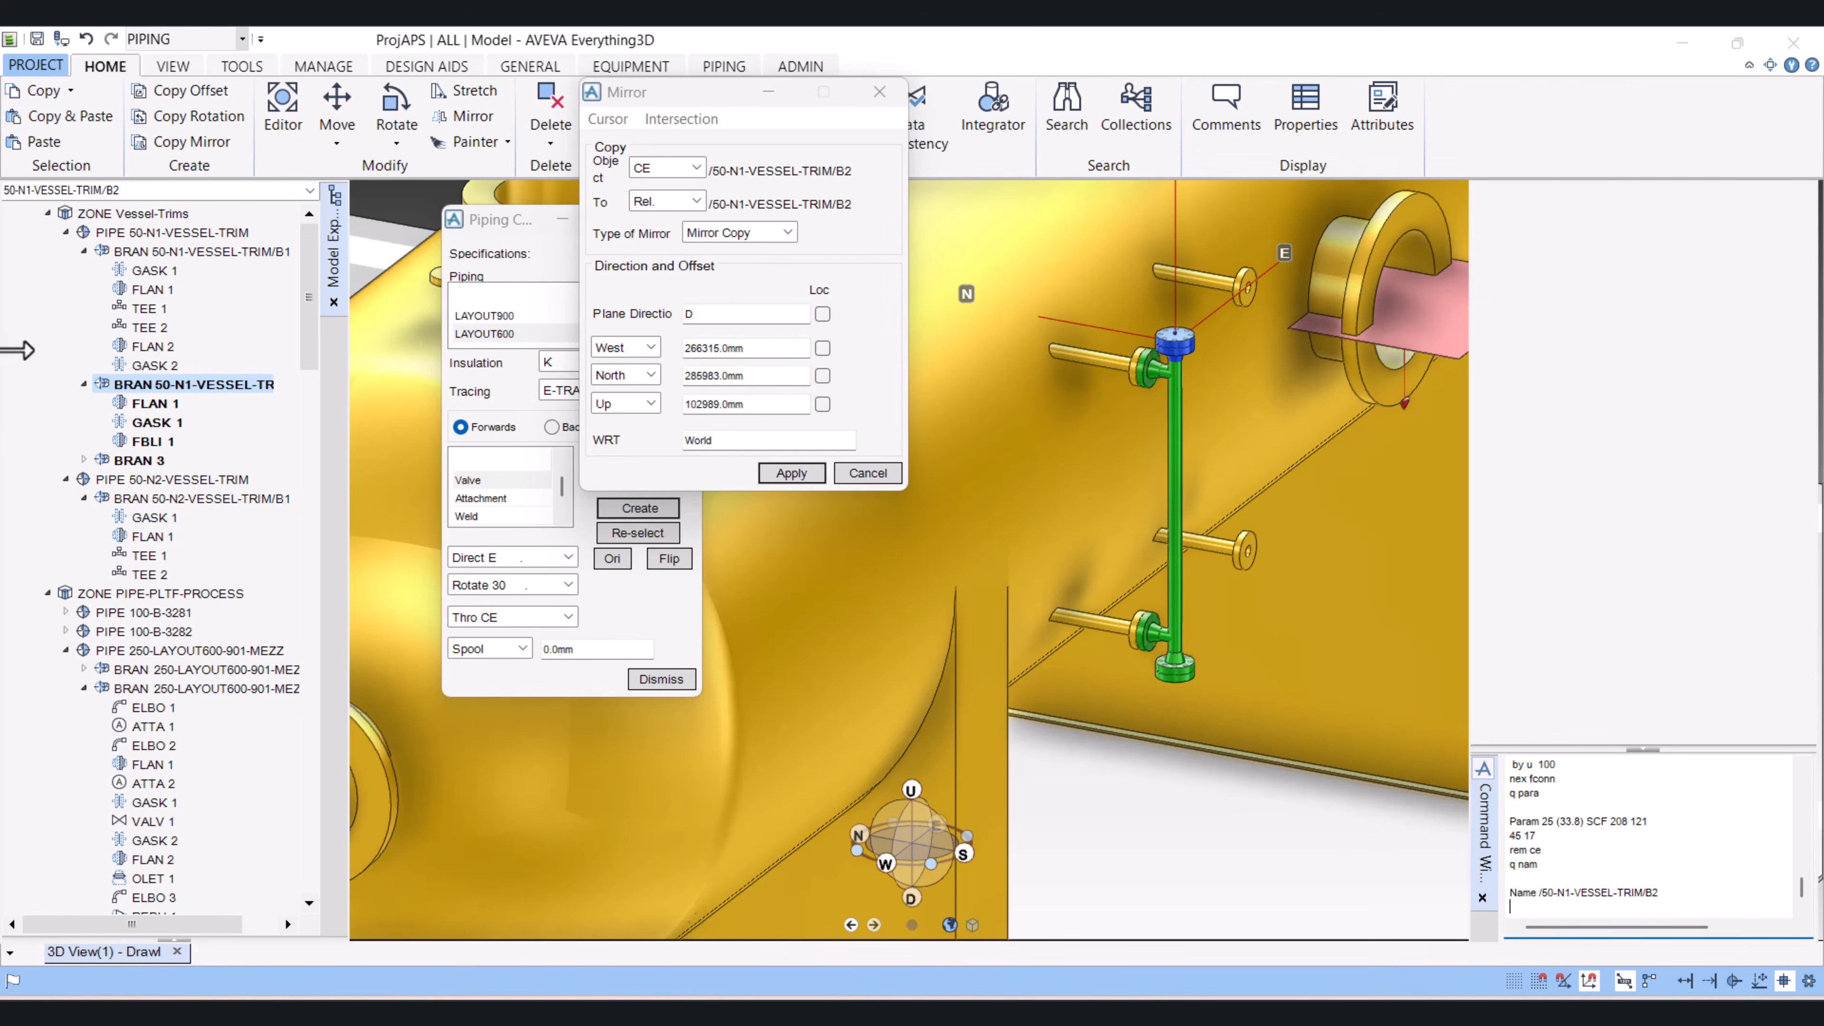
Step: Name the mirrored branch /50-N1-VESSEL-TRIM/B3 with a Name command
{"action": "left_click", "coordinate": [144, 460]}
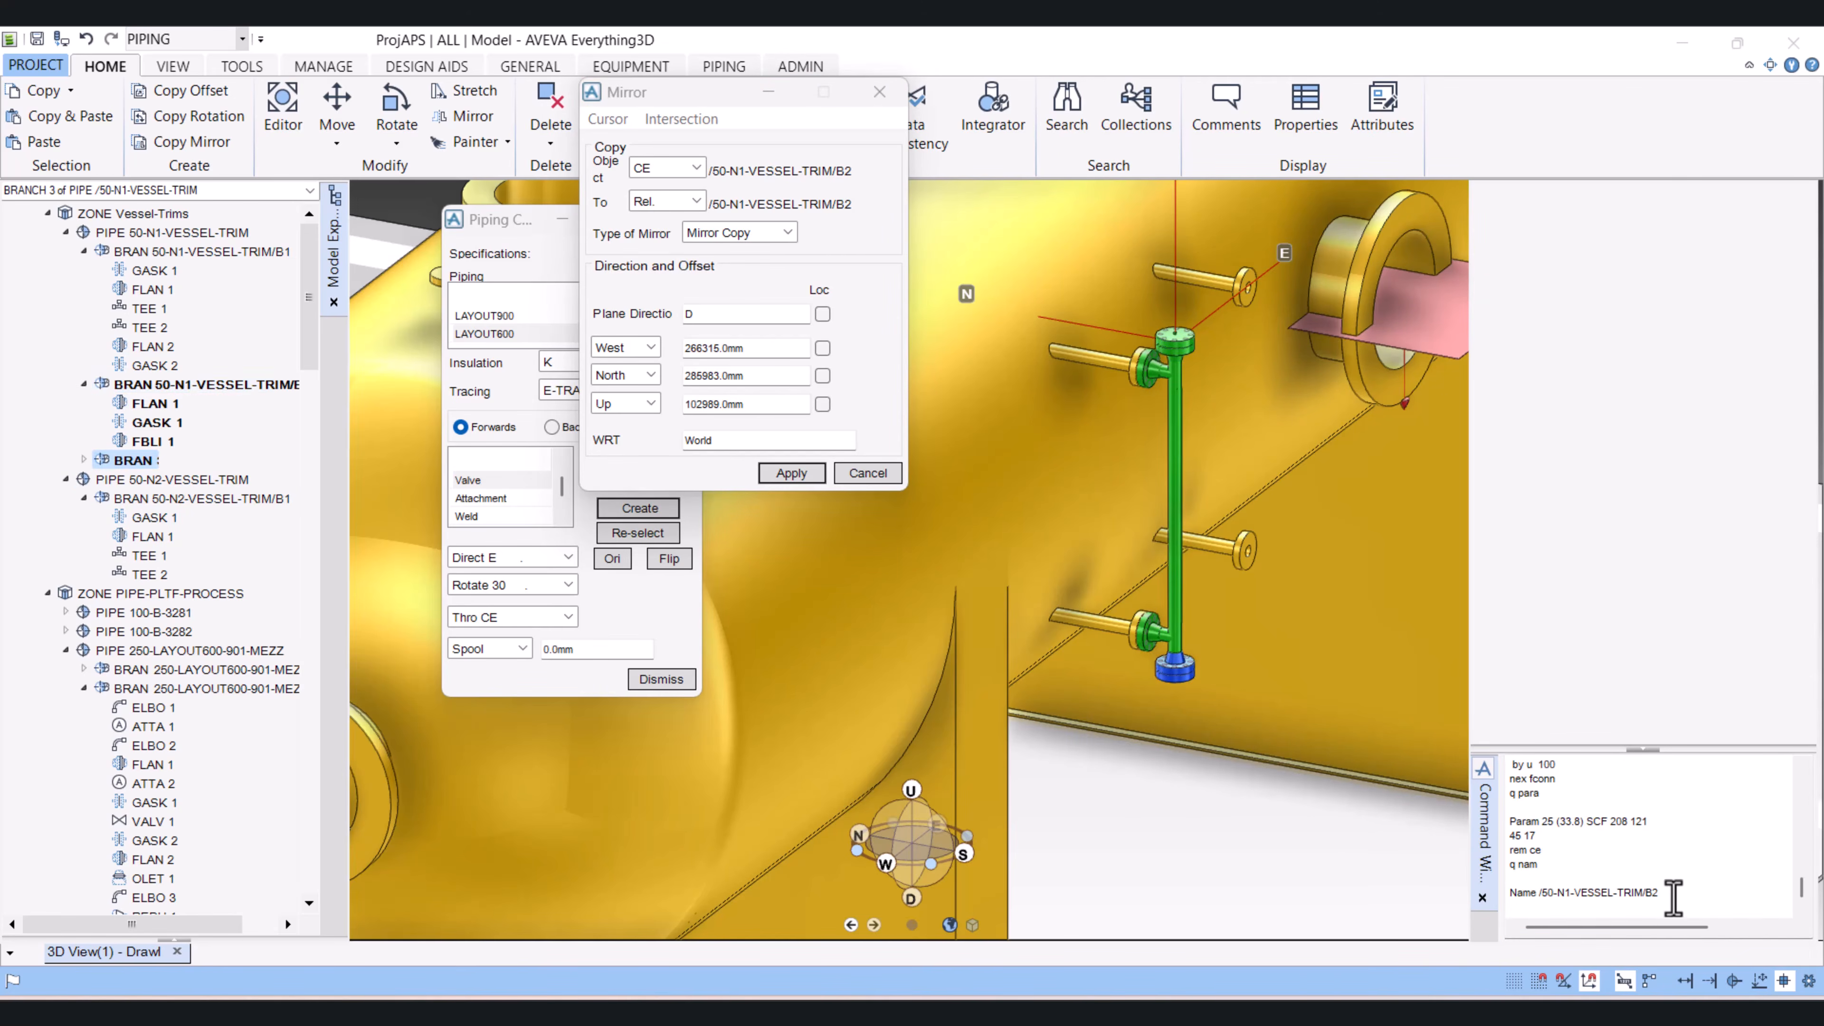
{"action": "left_click", "coordinate": [1673, 898]}
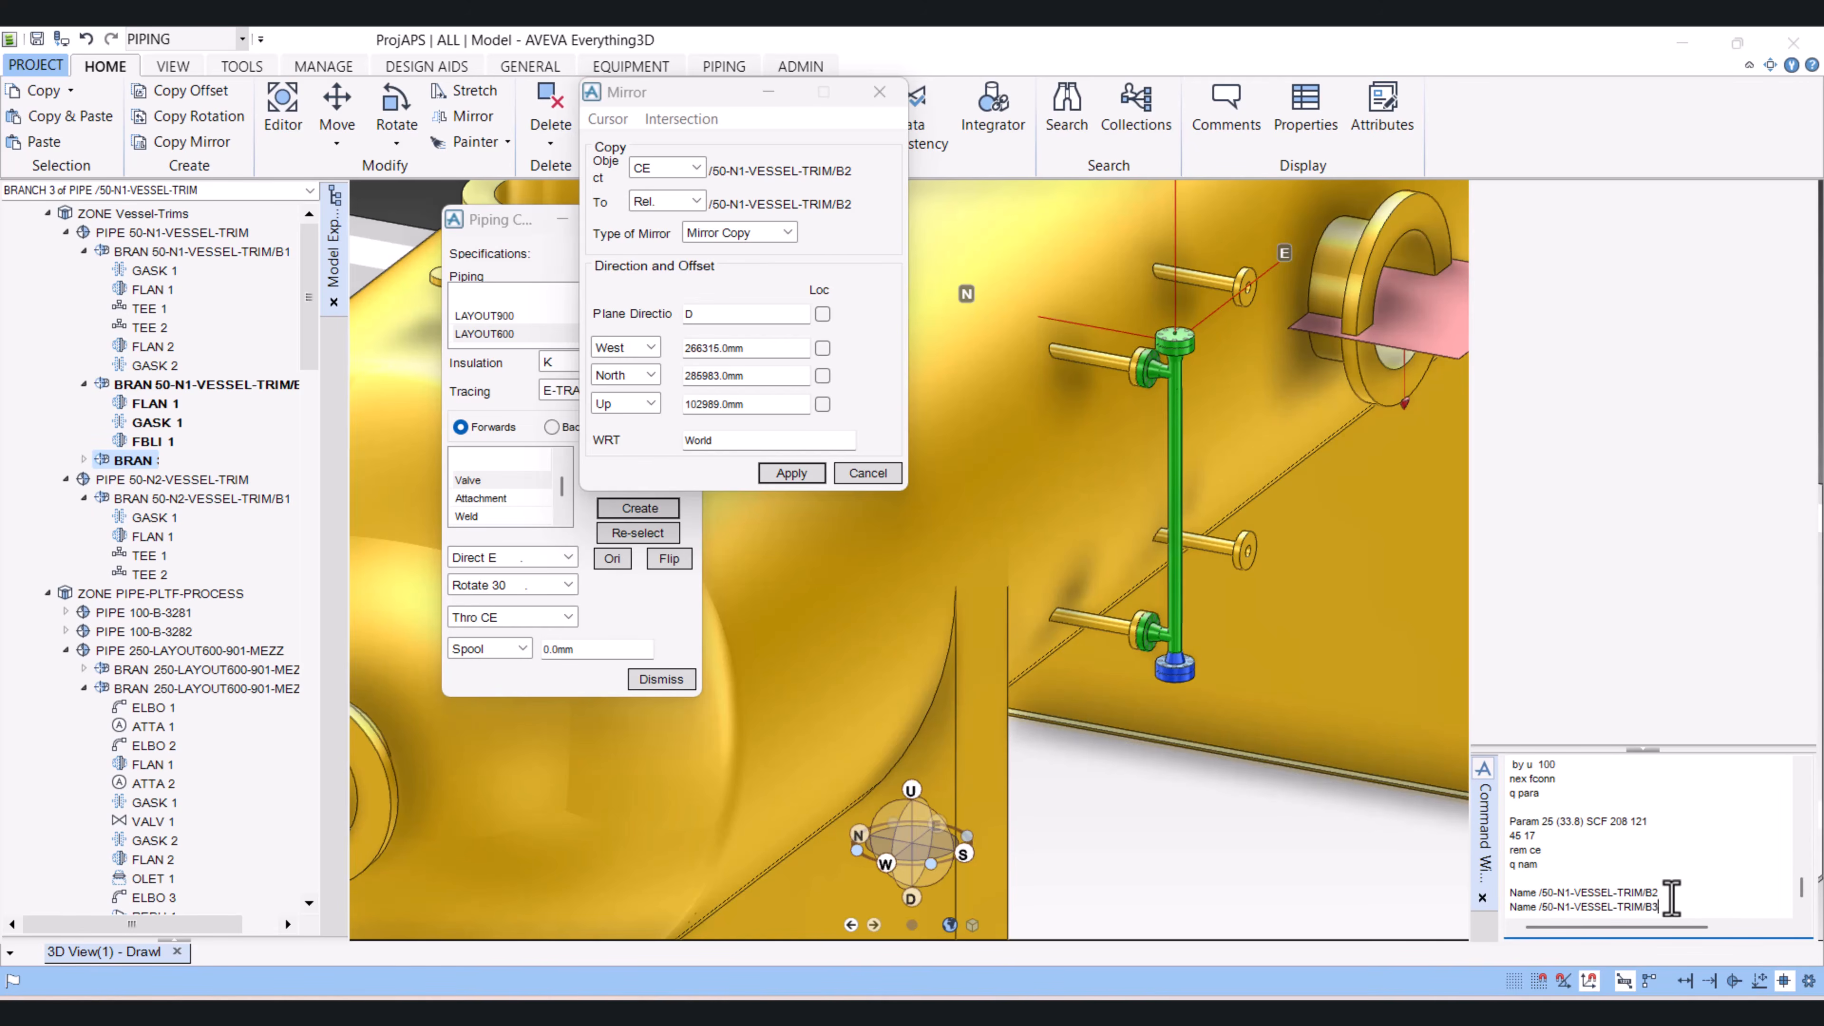
{"action": "key", "text": "Return"}
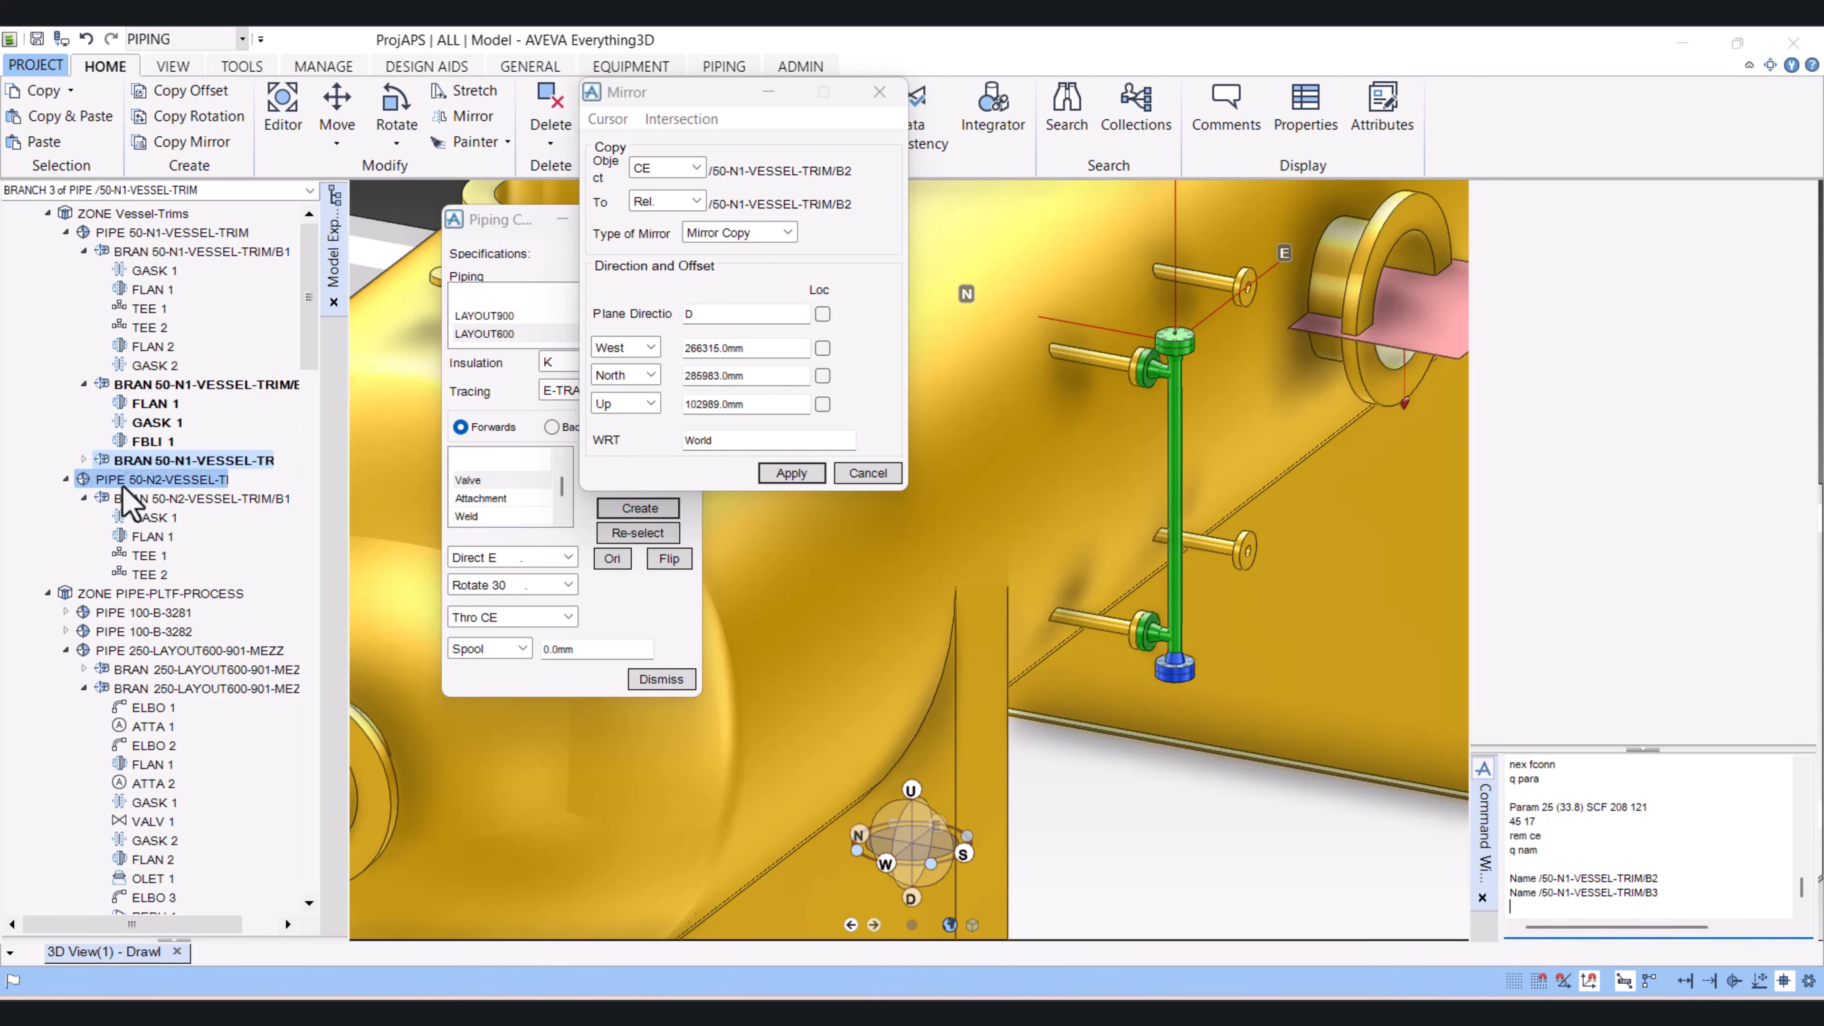
Step: Rename the mirrored branch 50-N1-VESSEL-TRIM/B3-1 and close the rename form
{"action": "right_click", "coordinate": [136, 460]}
{"action": "left_click", "coordinate": [196, 523]}
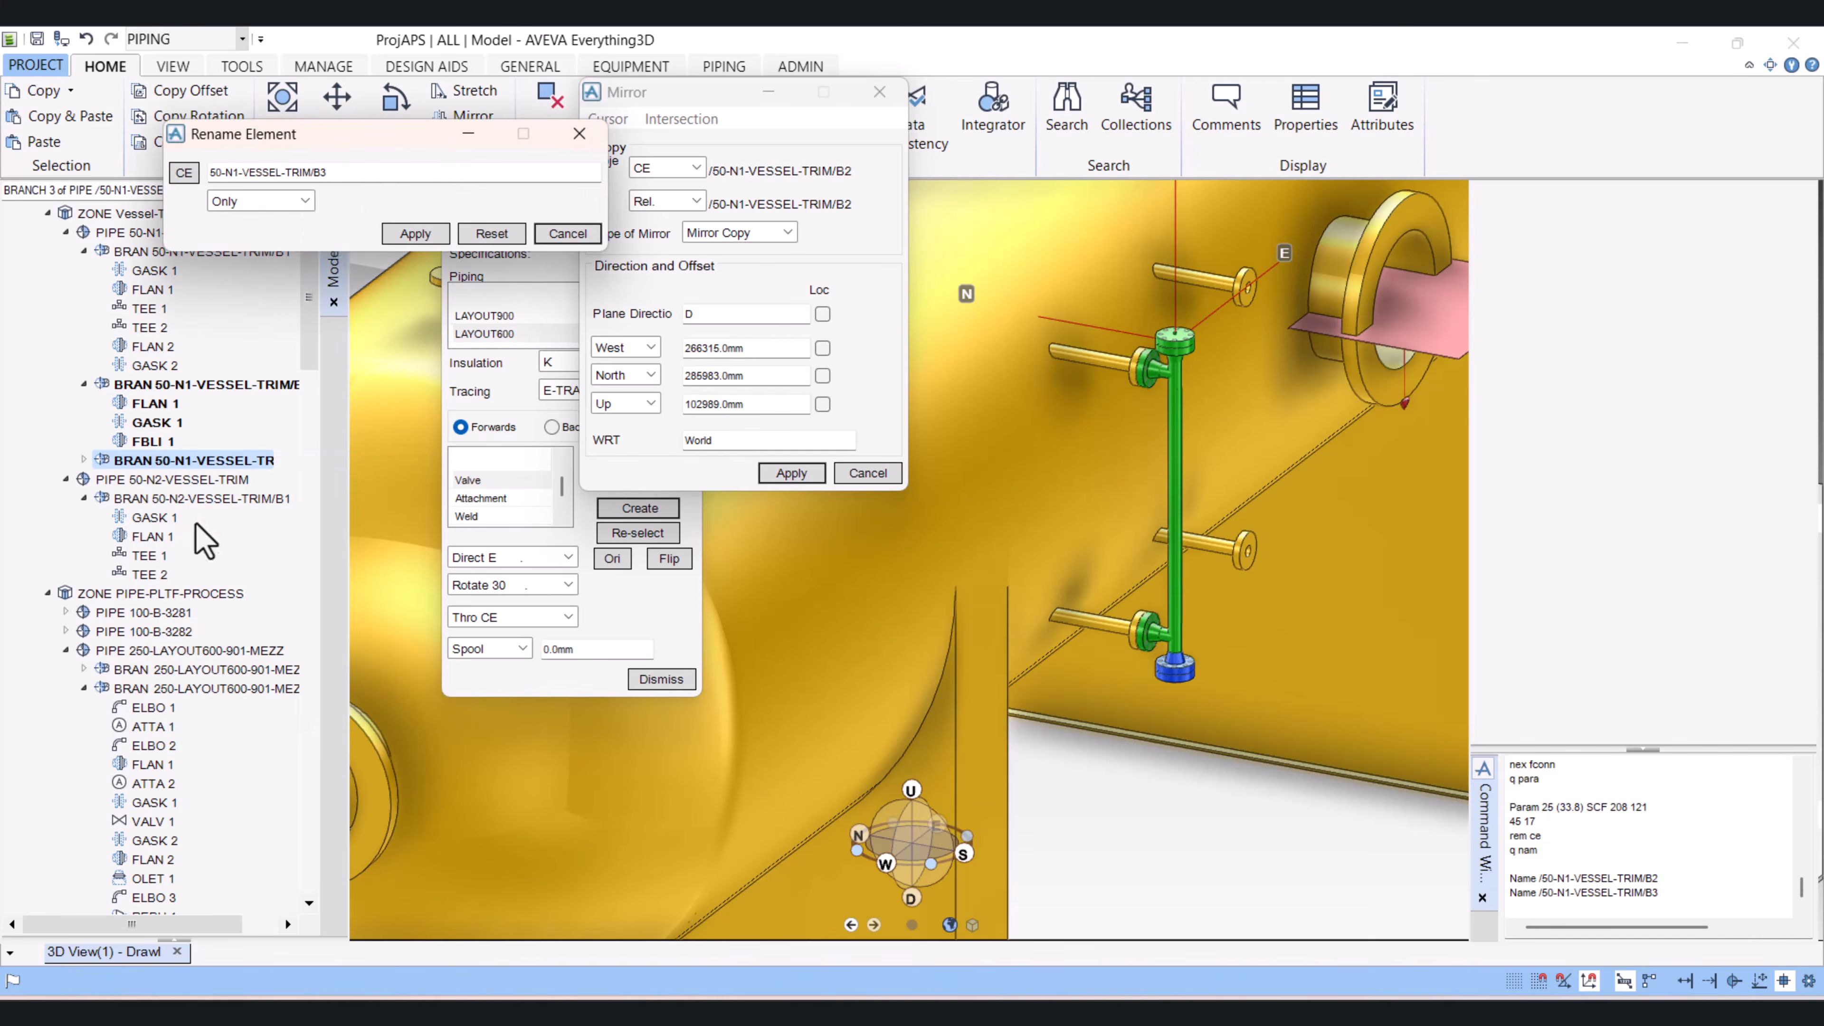
{"action": "left_click", "coordinate": [392, 163]}
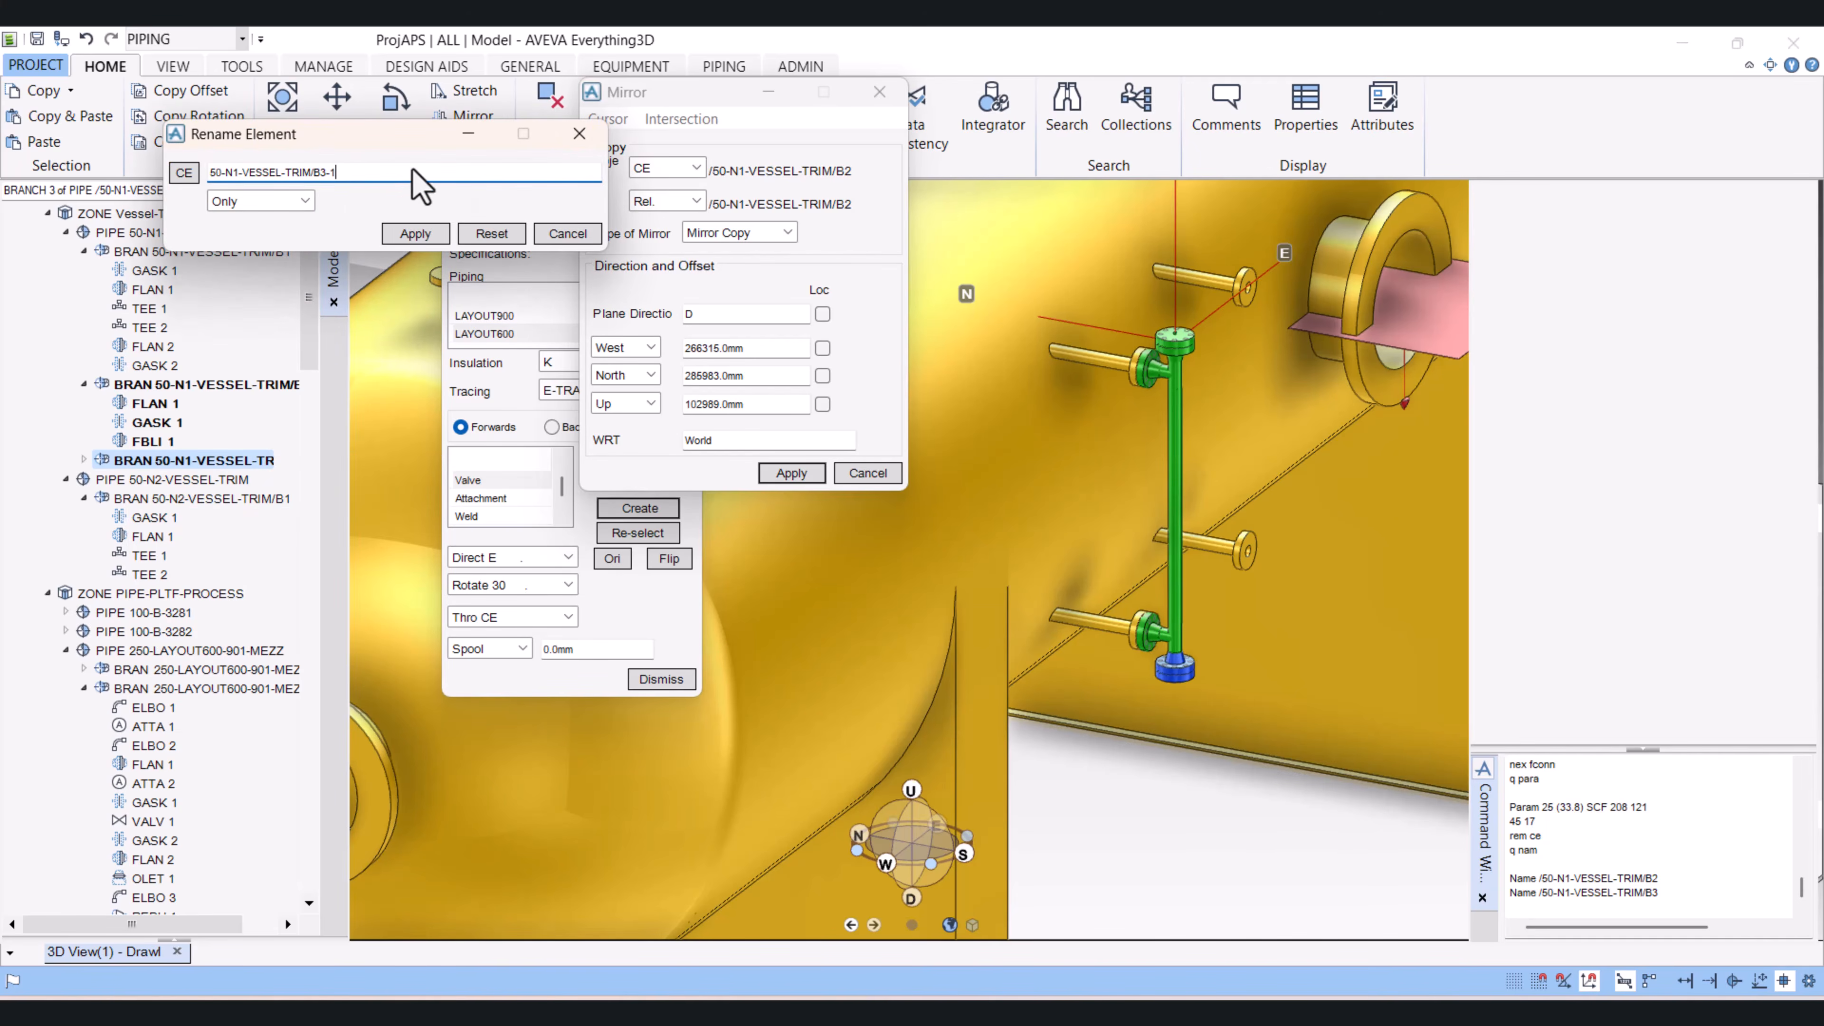
{"action": "left_click", "coordinate": [411, 234]}
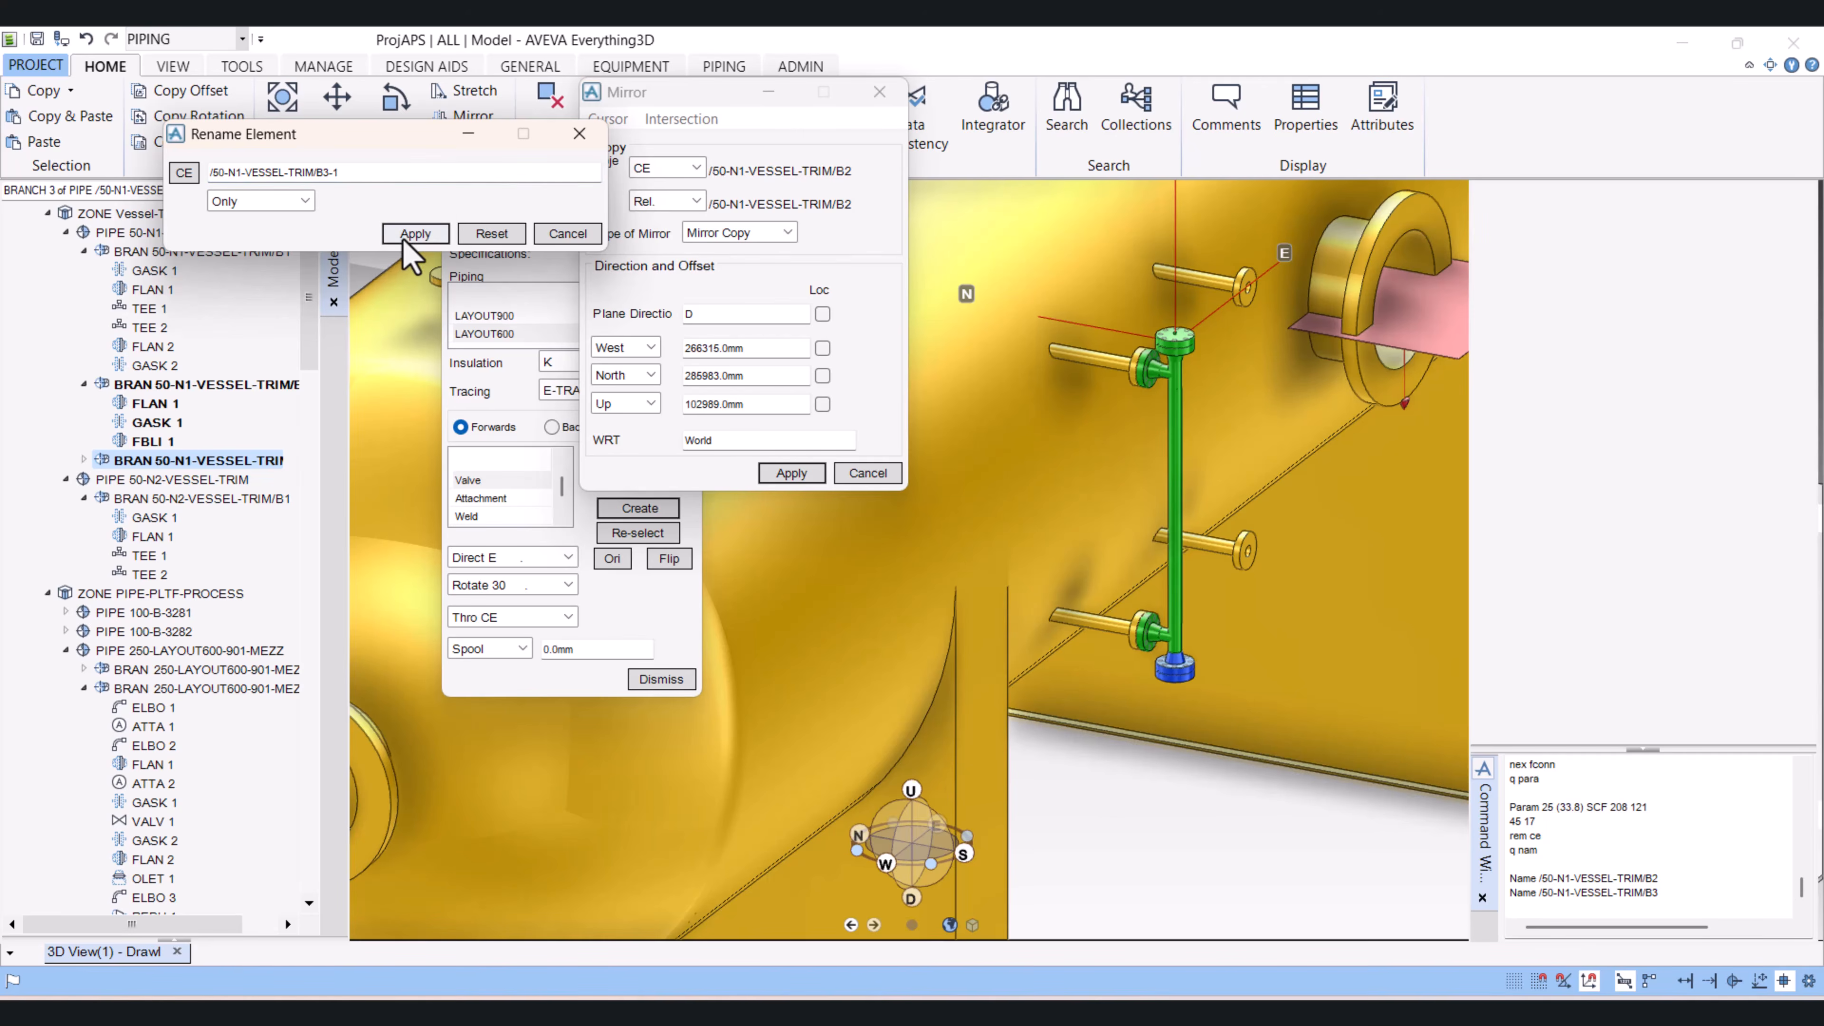
{"action": "left_click", "coordinate": [572, 236]}
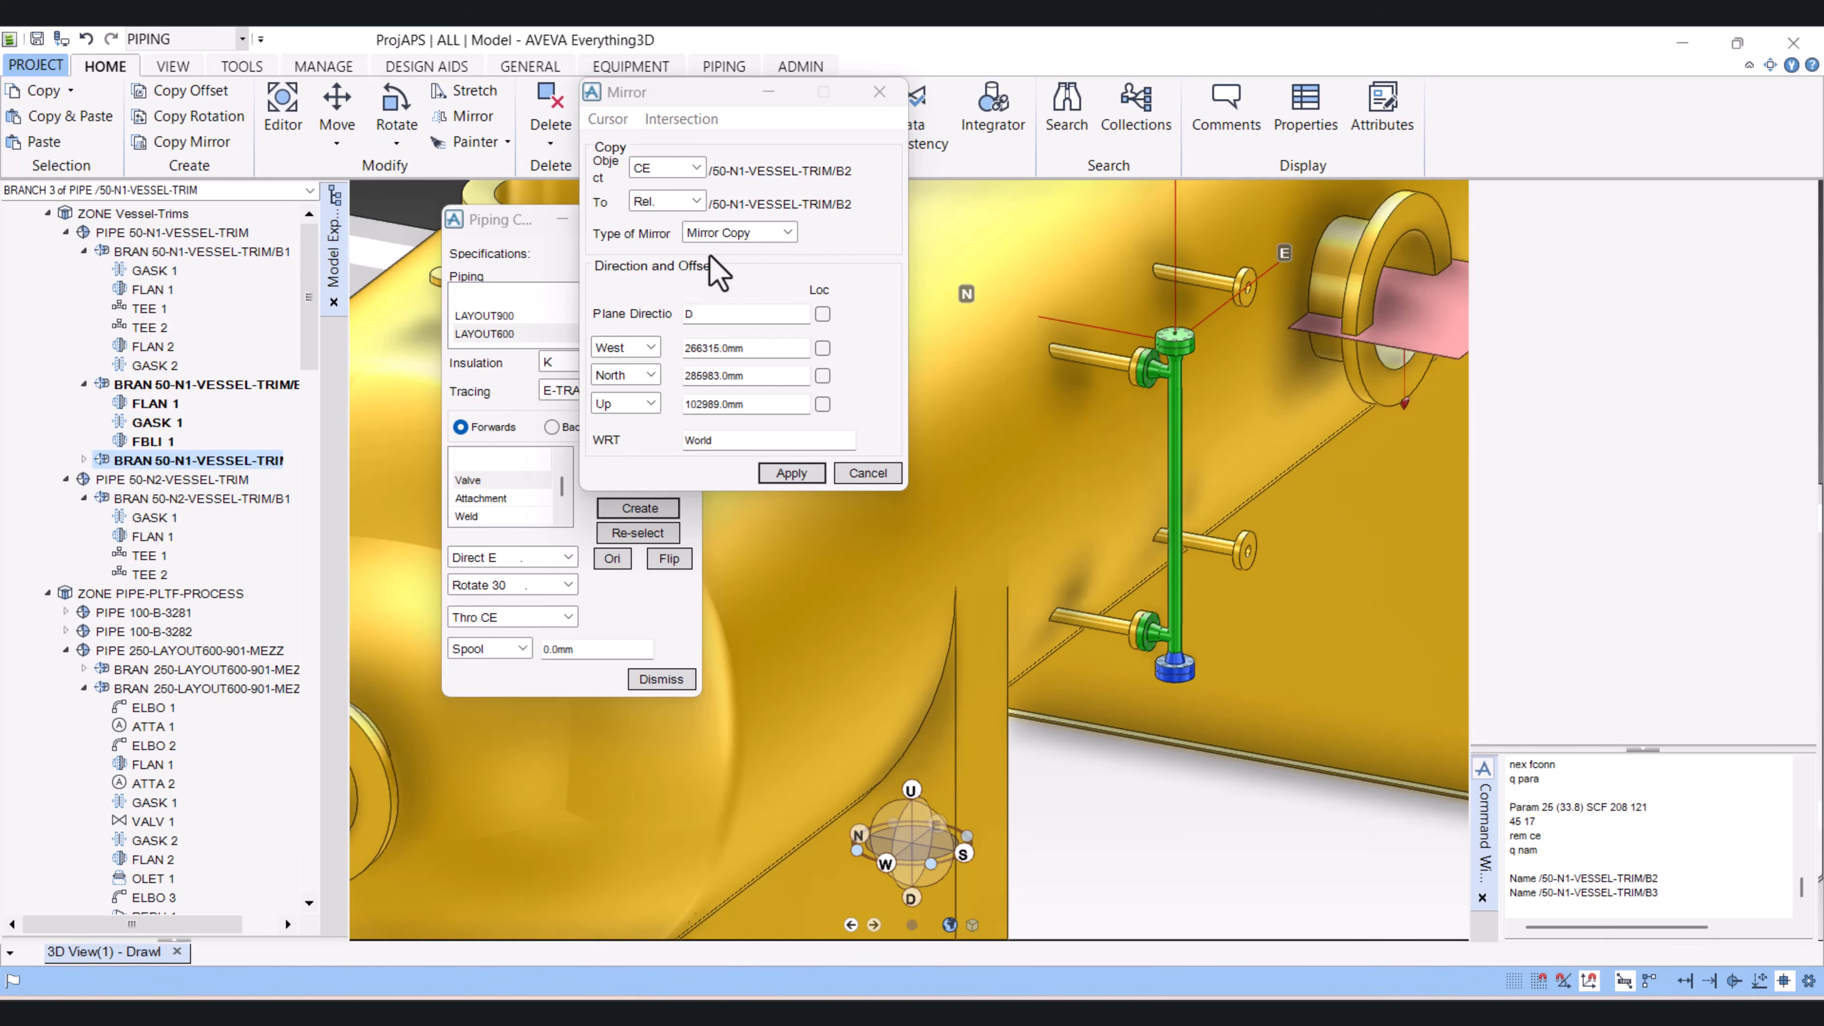
Step: Undo the naming of the mirrored branch and the mirror copy itself
{"action": "left_click", "coordinate": [787, 232]}
{"action": "left_click", "coordinate": [865, 327]}
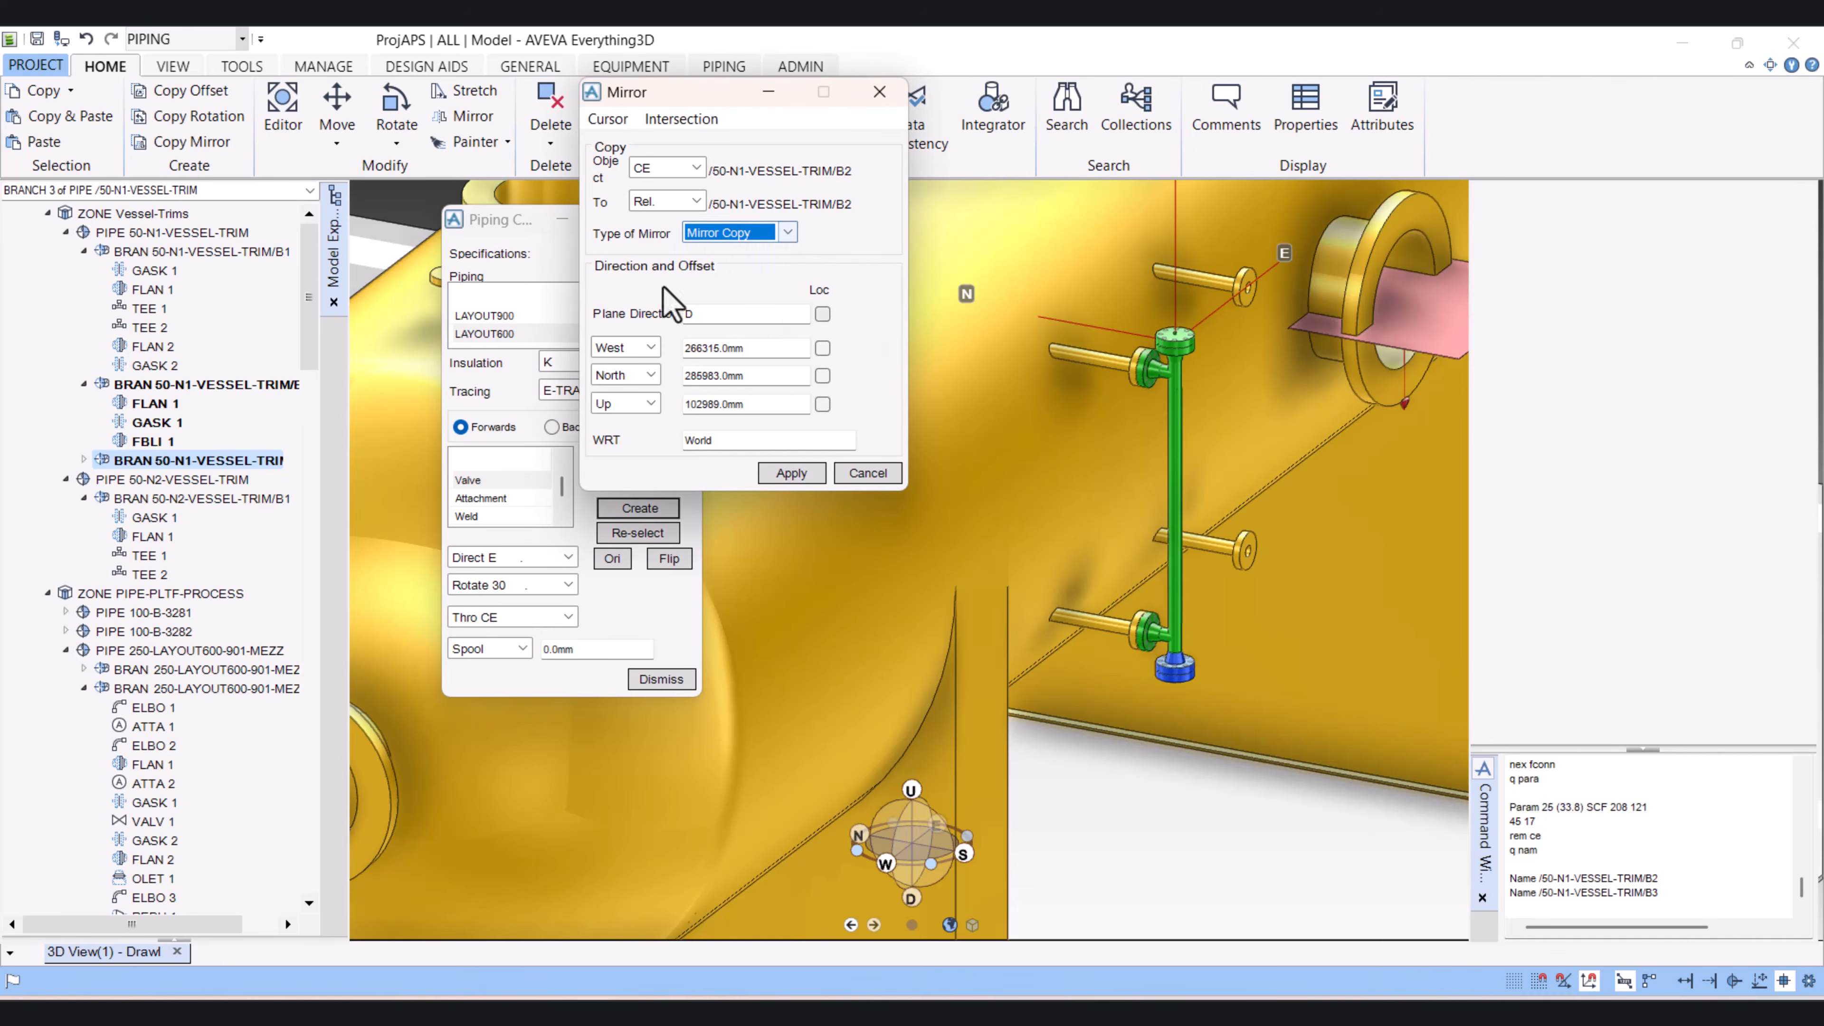
{"action": "left_click", "coordinate": [86, 40]}
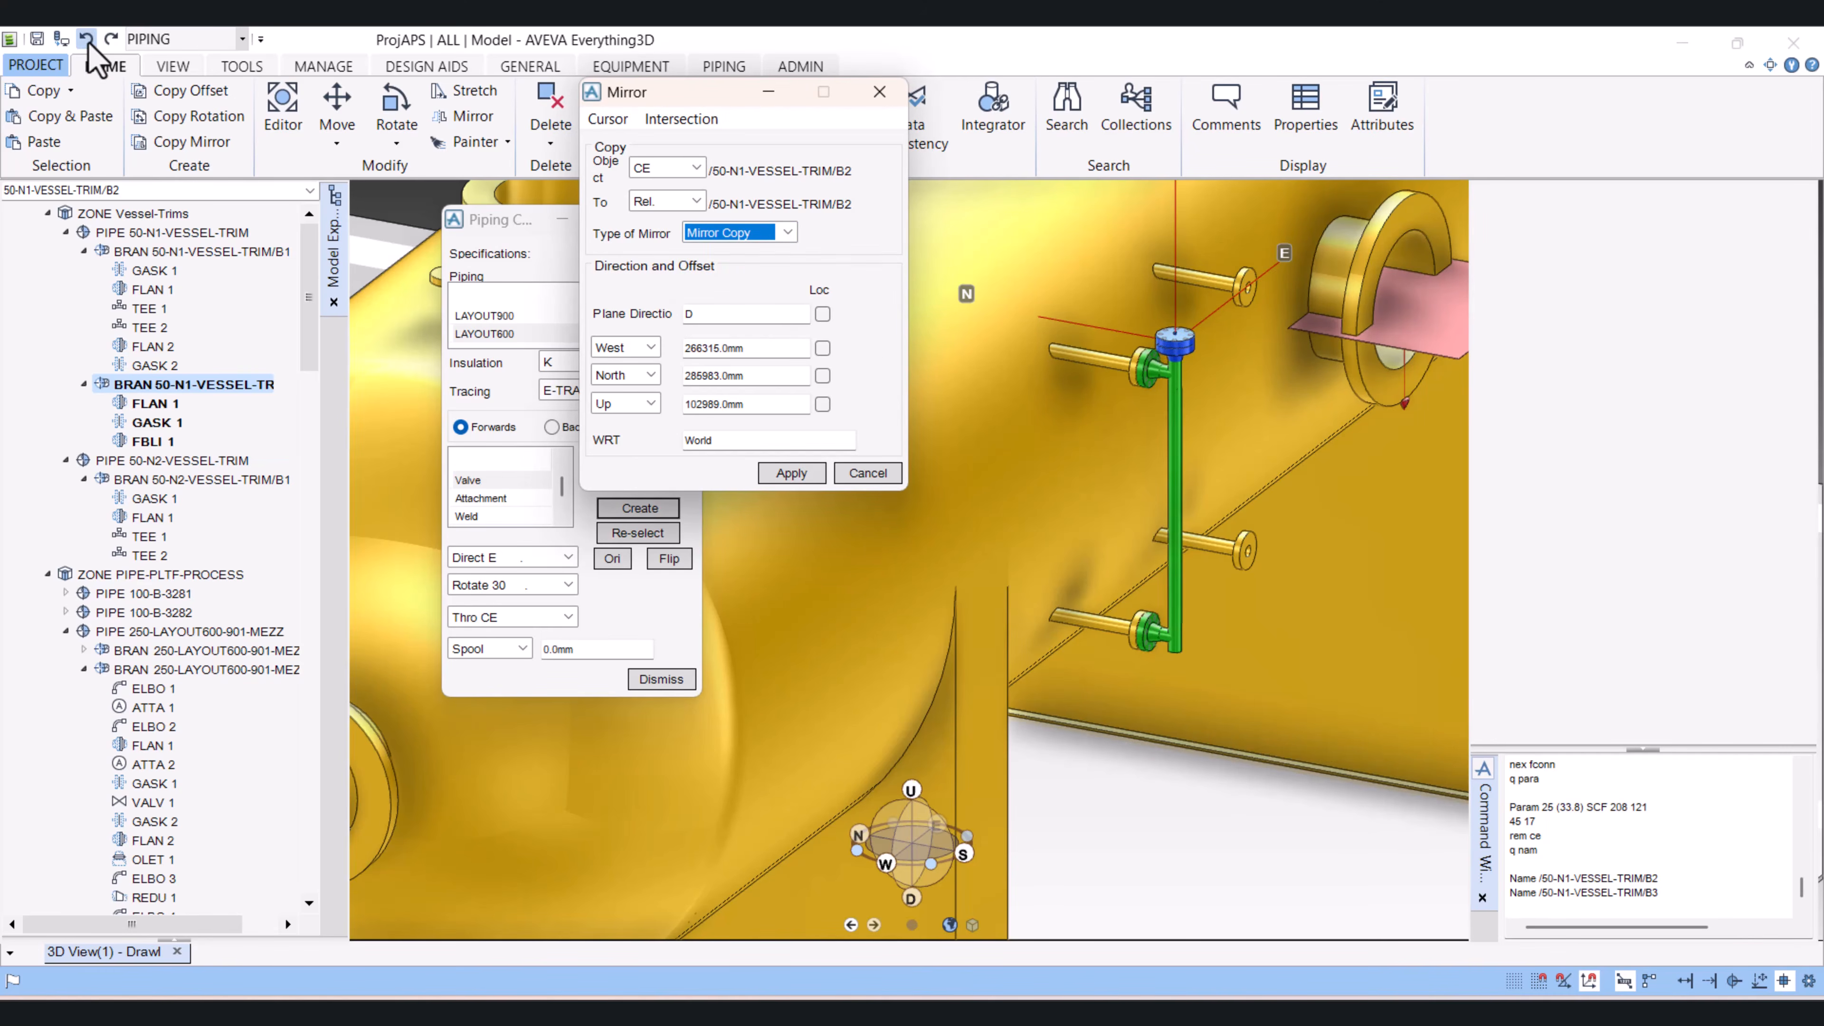
{"action": "left_click", "coordinate": [86, 40]}
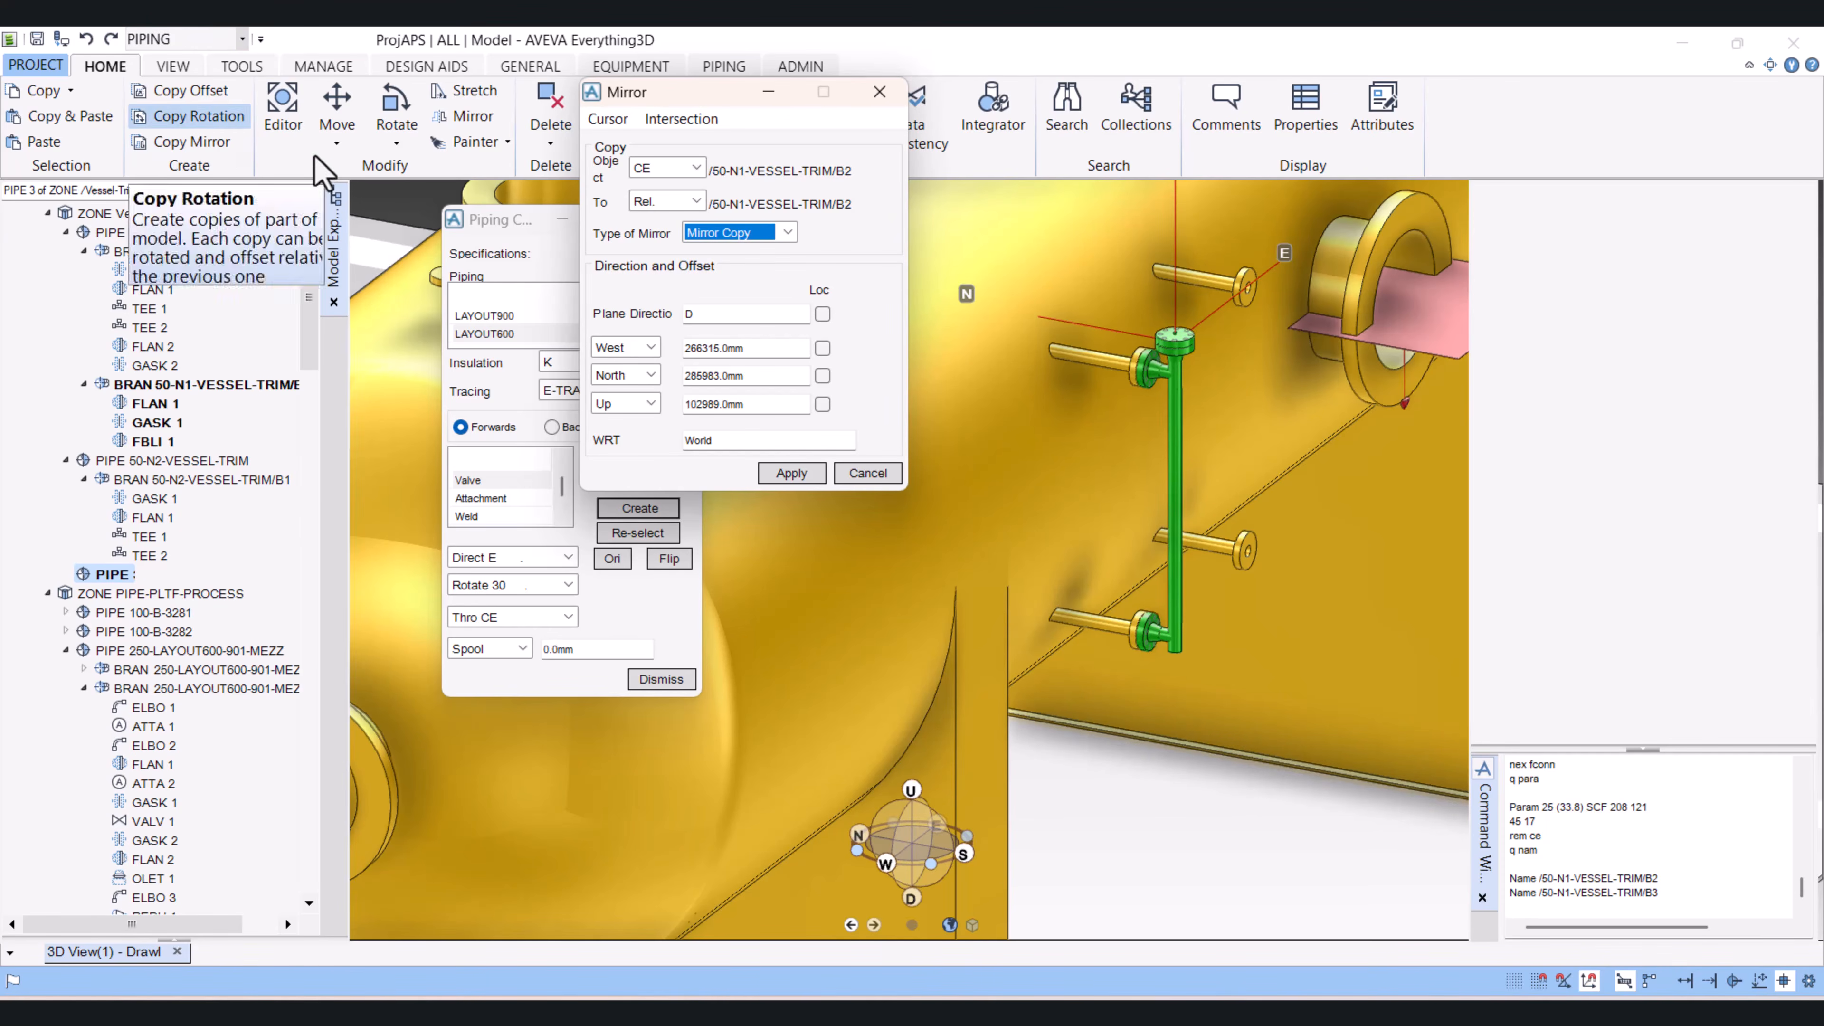
Step: Set up a mirror of branch 50-N1-VESSEL-TRIM/B2 with CE as the object and Mirror Only as the mirror type
{"action": "left_click", "coordinate": [188, 384]}
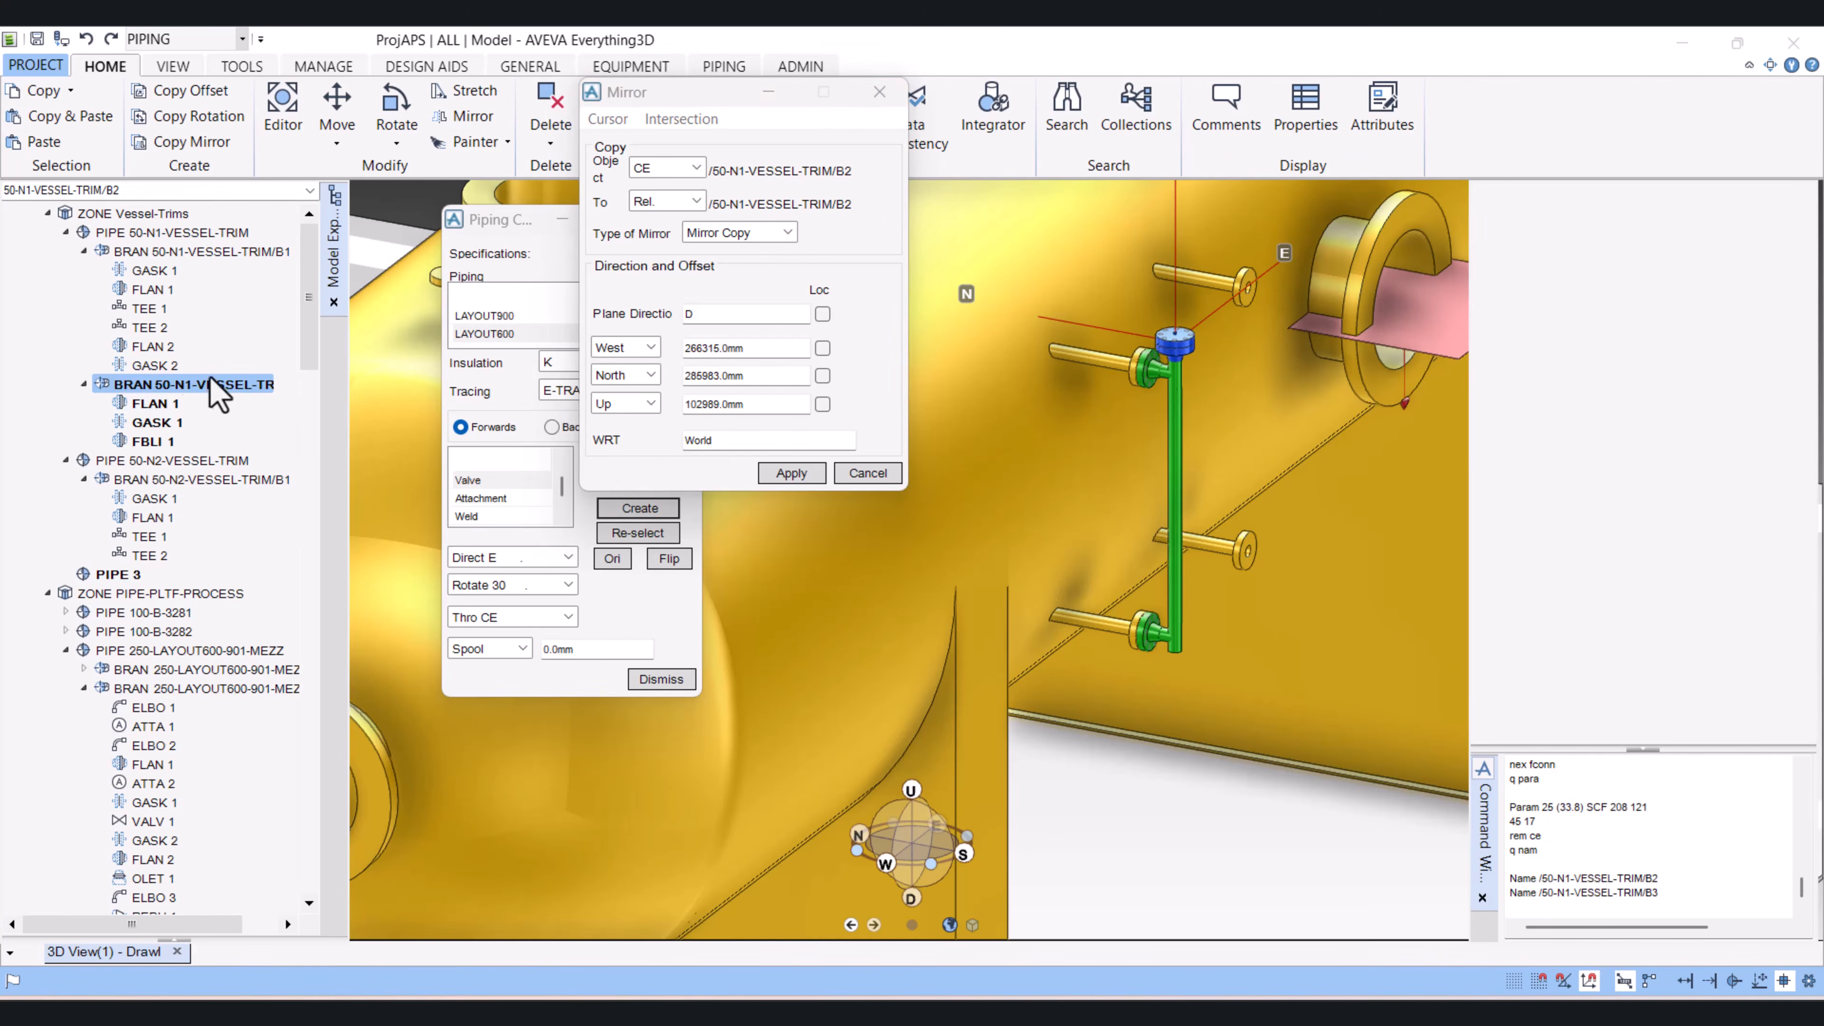
{"action": "left_click", "coordinate": [674, 168]}
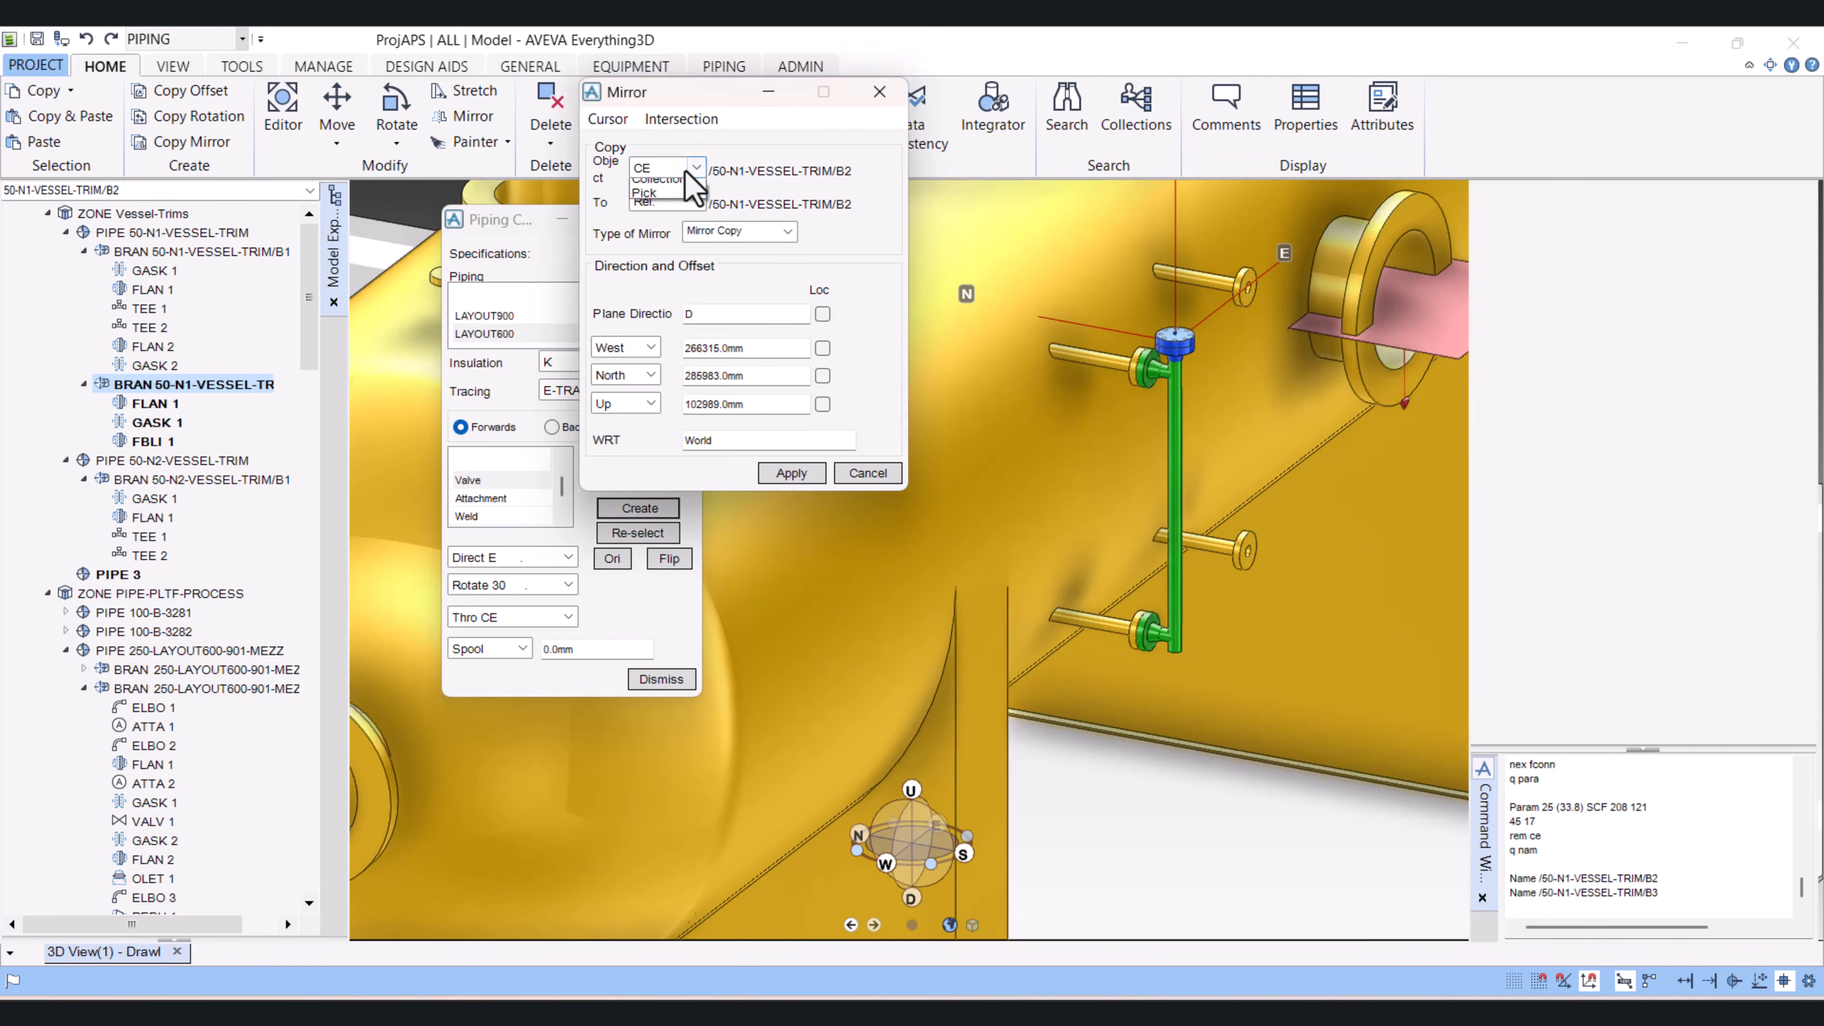
{"action": "left_click", "coordinate": [665, 188]}
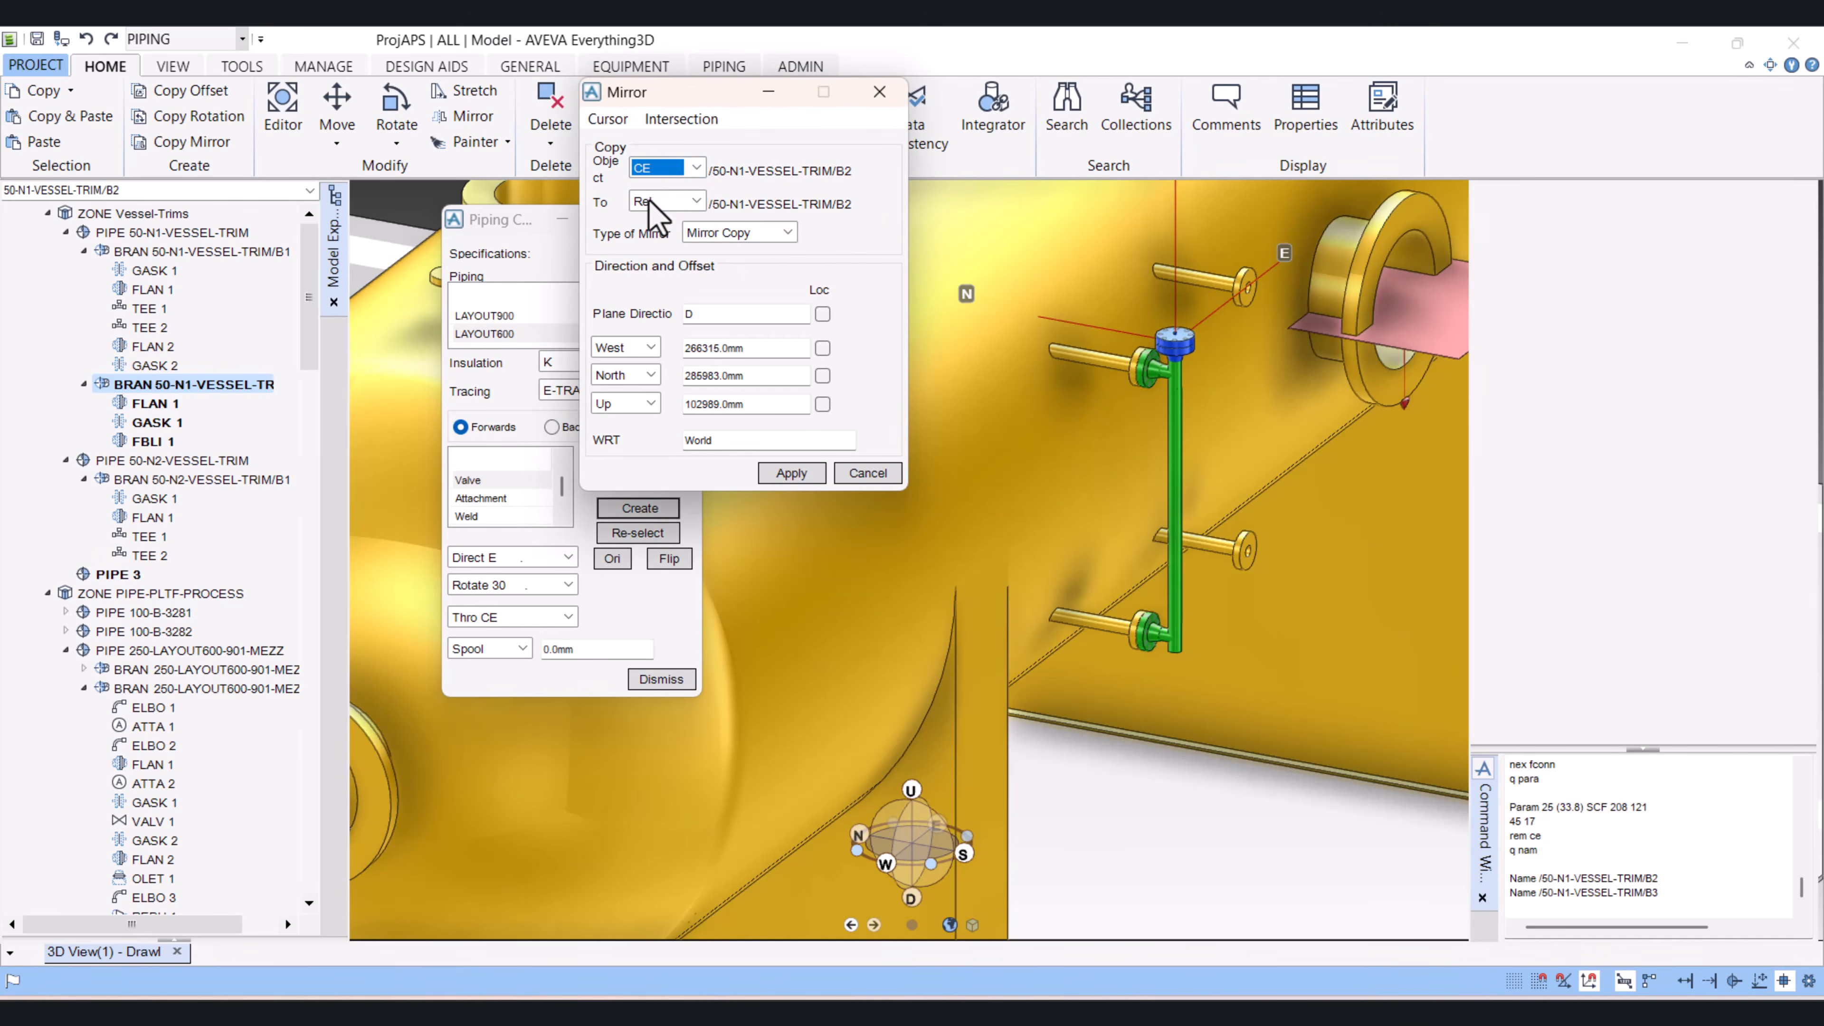
{"action": "left_click", "coordinate": [786, 232]}
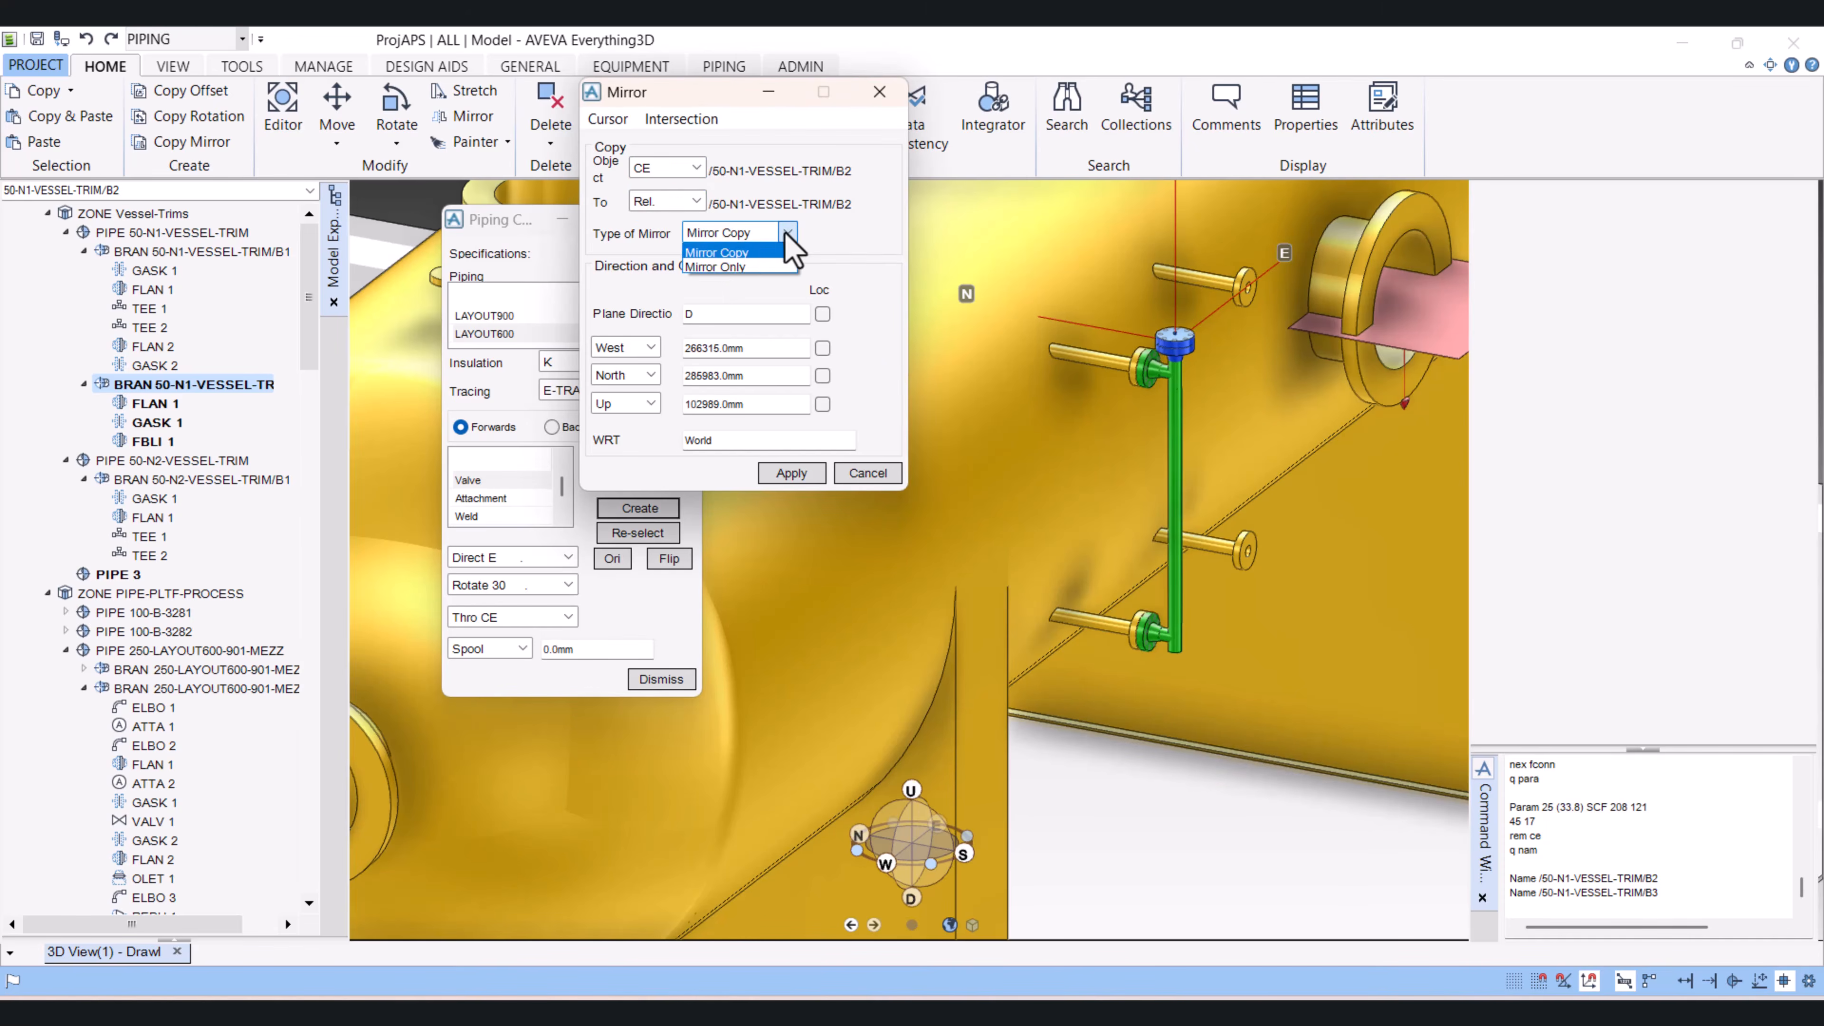
{"action": "left_click", "coordinate": [742, 266]}
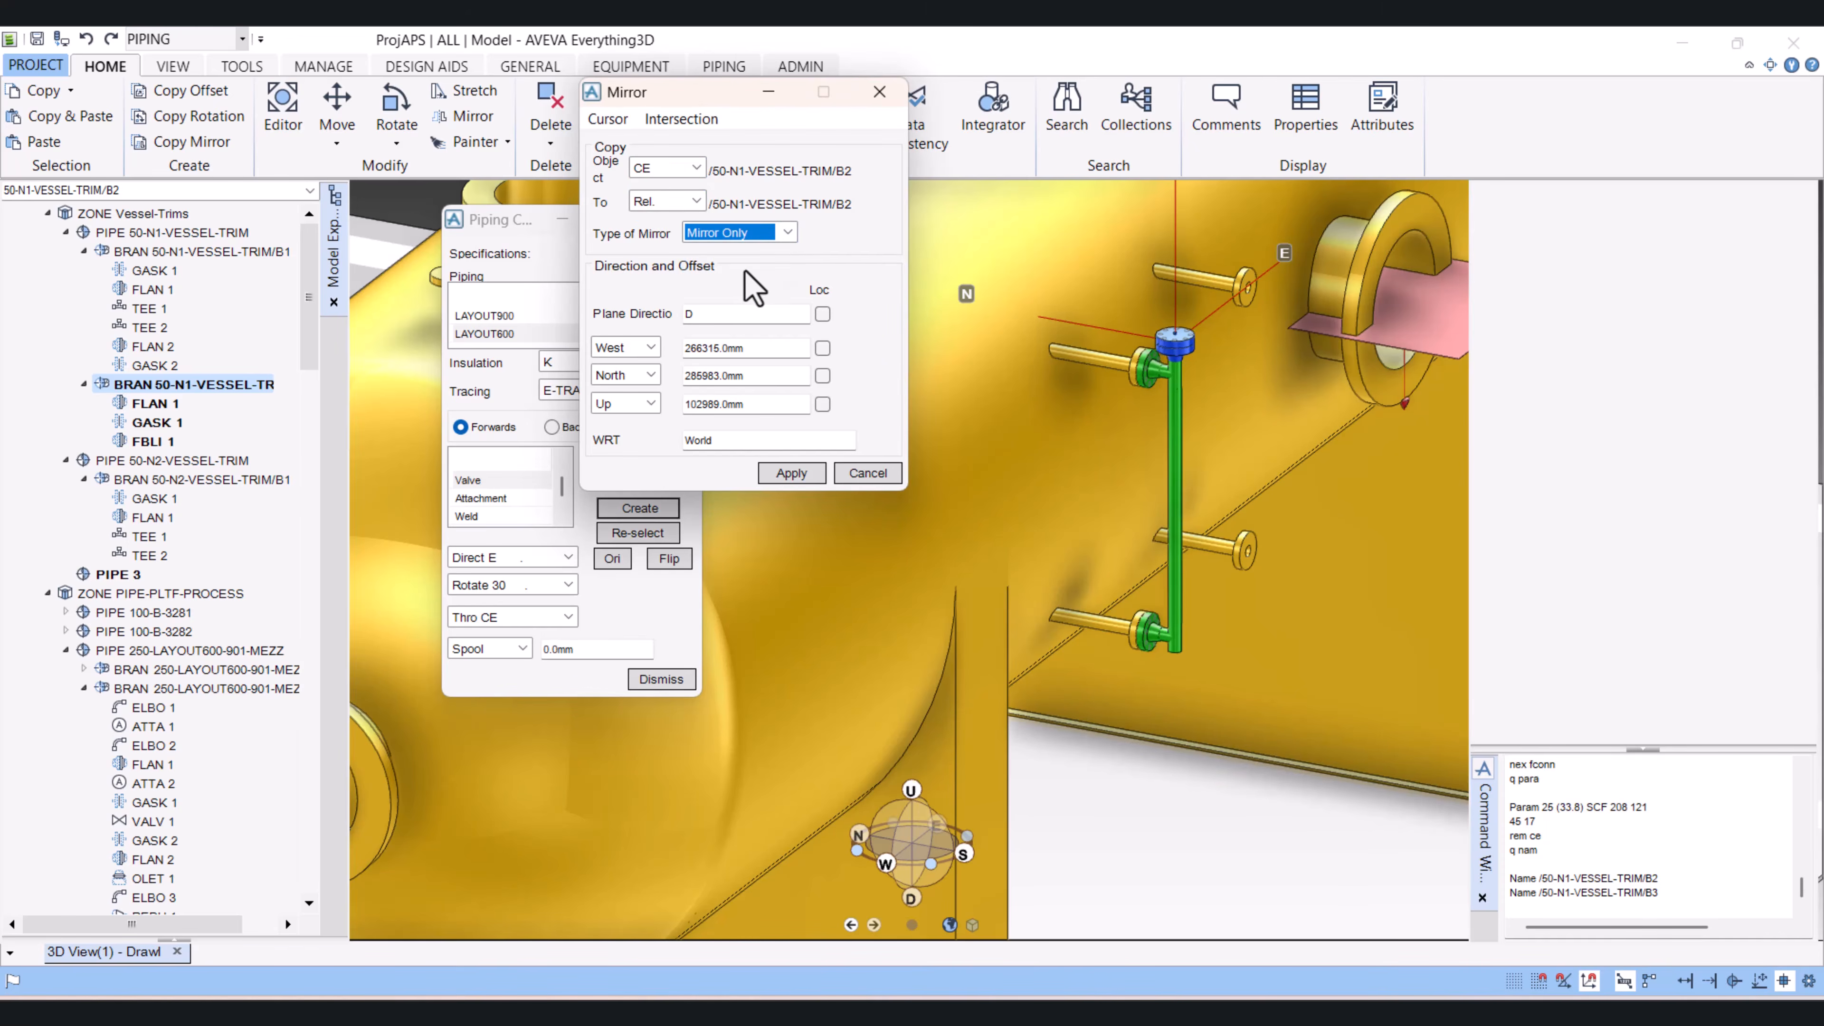
Step: Place the mirror plane by snapping to the element NOZZLE 13 and set the plane direction to D
{"action": "left_click", "coordinate": [609, 120]}
{"action": "left_click", "coordinate": [628, 144]}
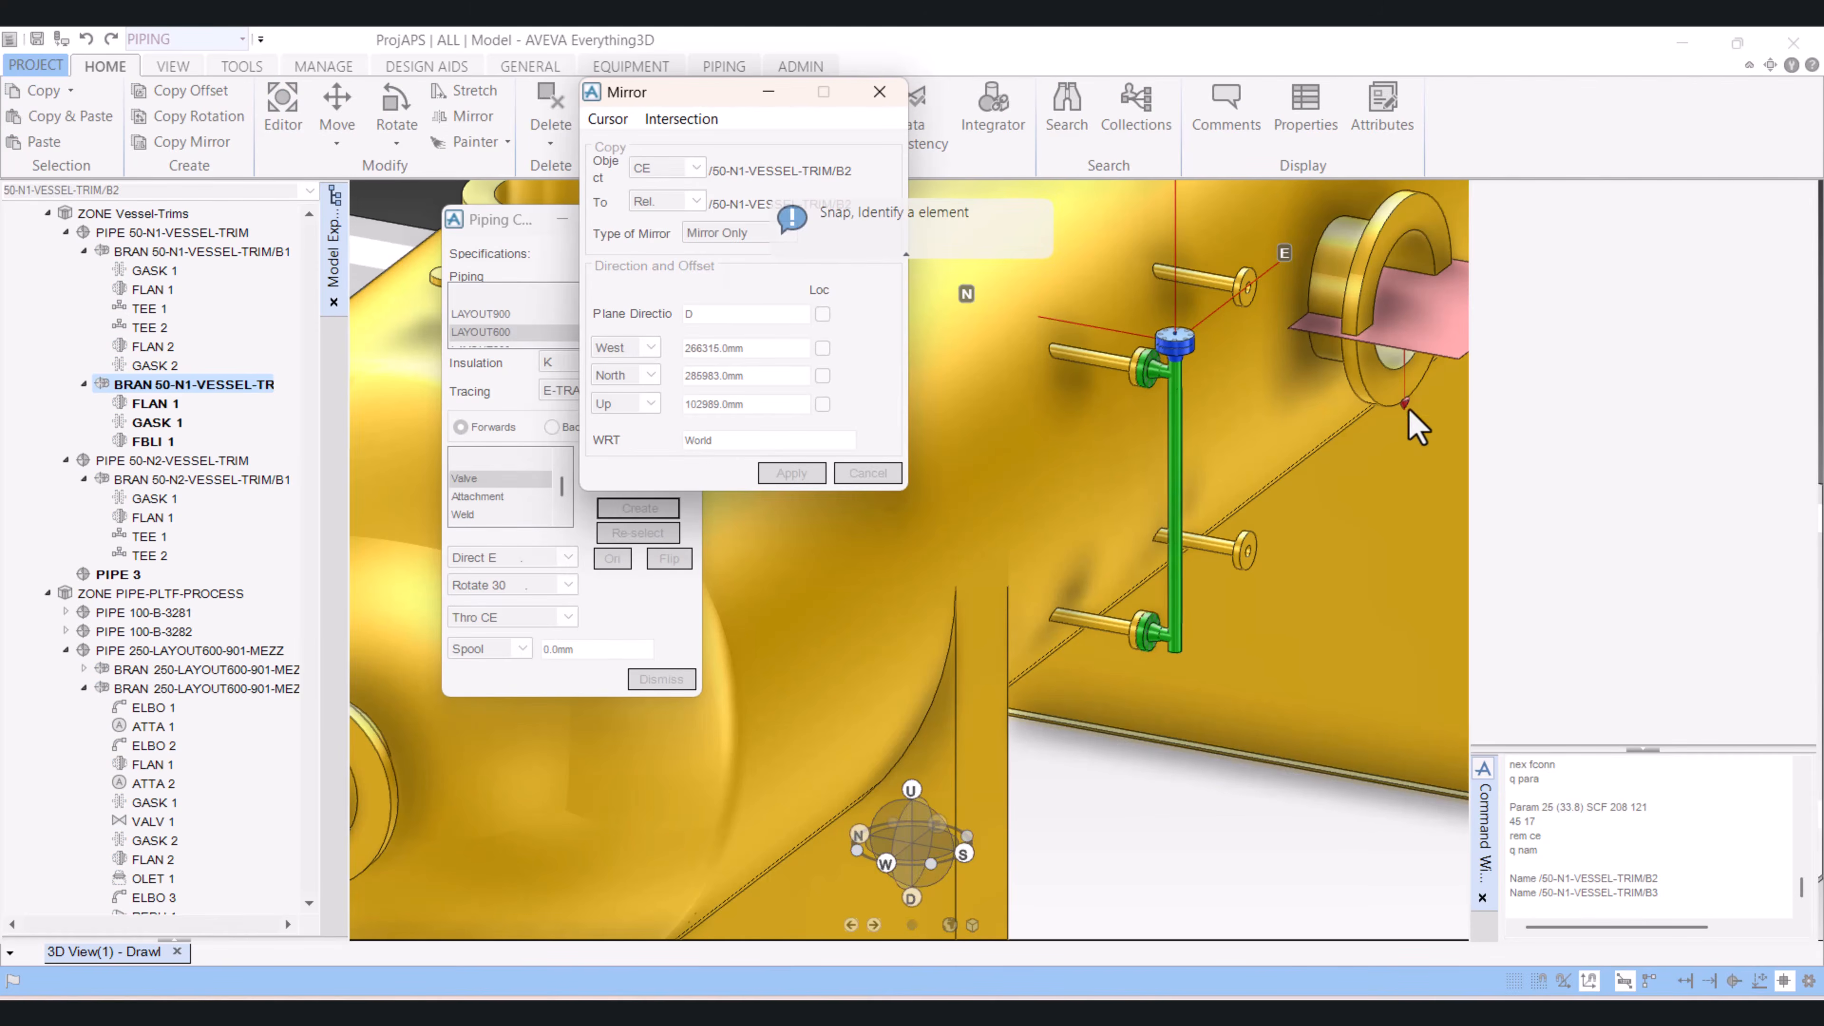
{"action": "left_click", "coordinate": [1363, 397]}
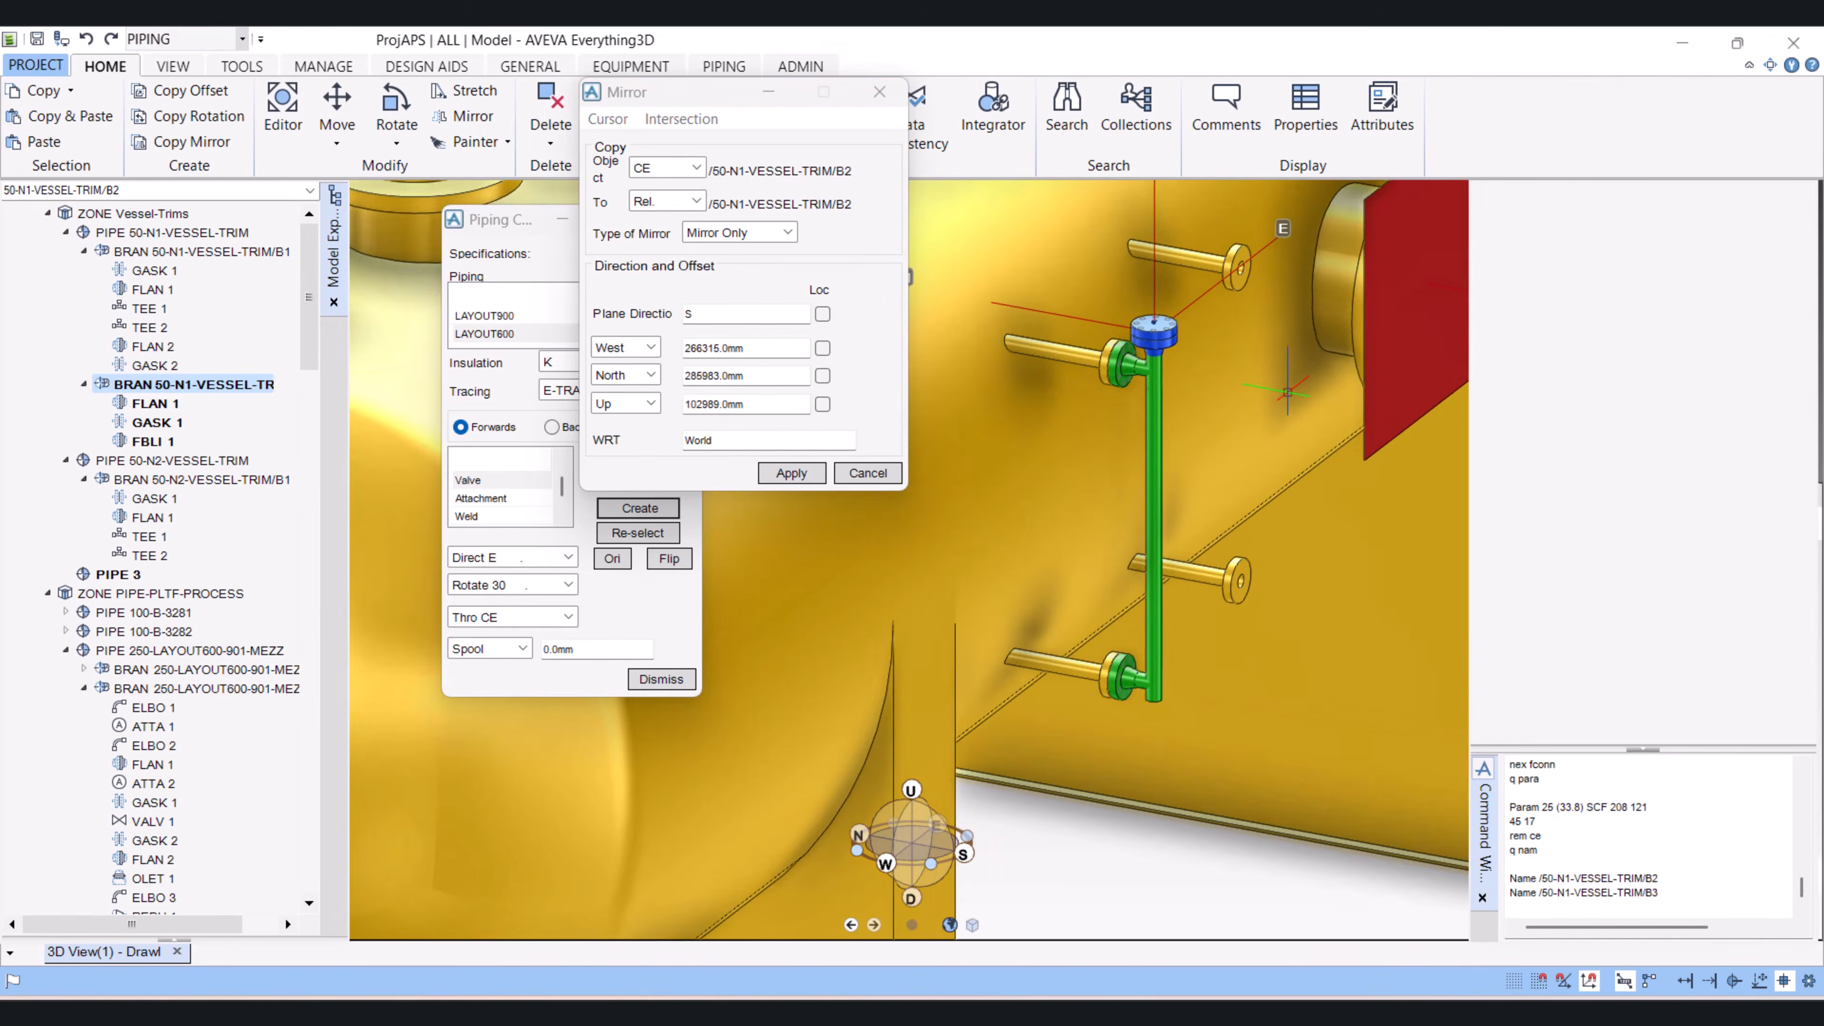
{"action": "left_click_drag", "start_coordinate": [705, 312], "coordinate": [680, 310]}
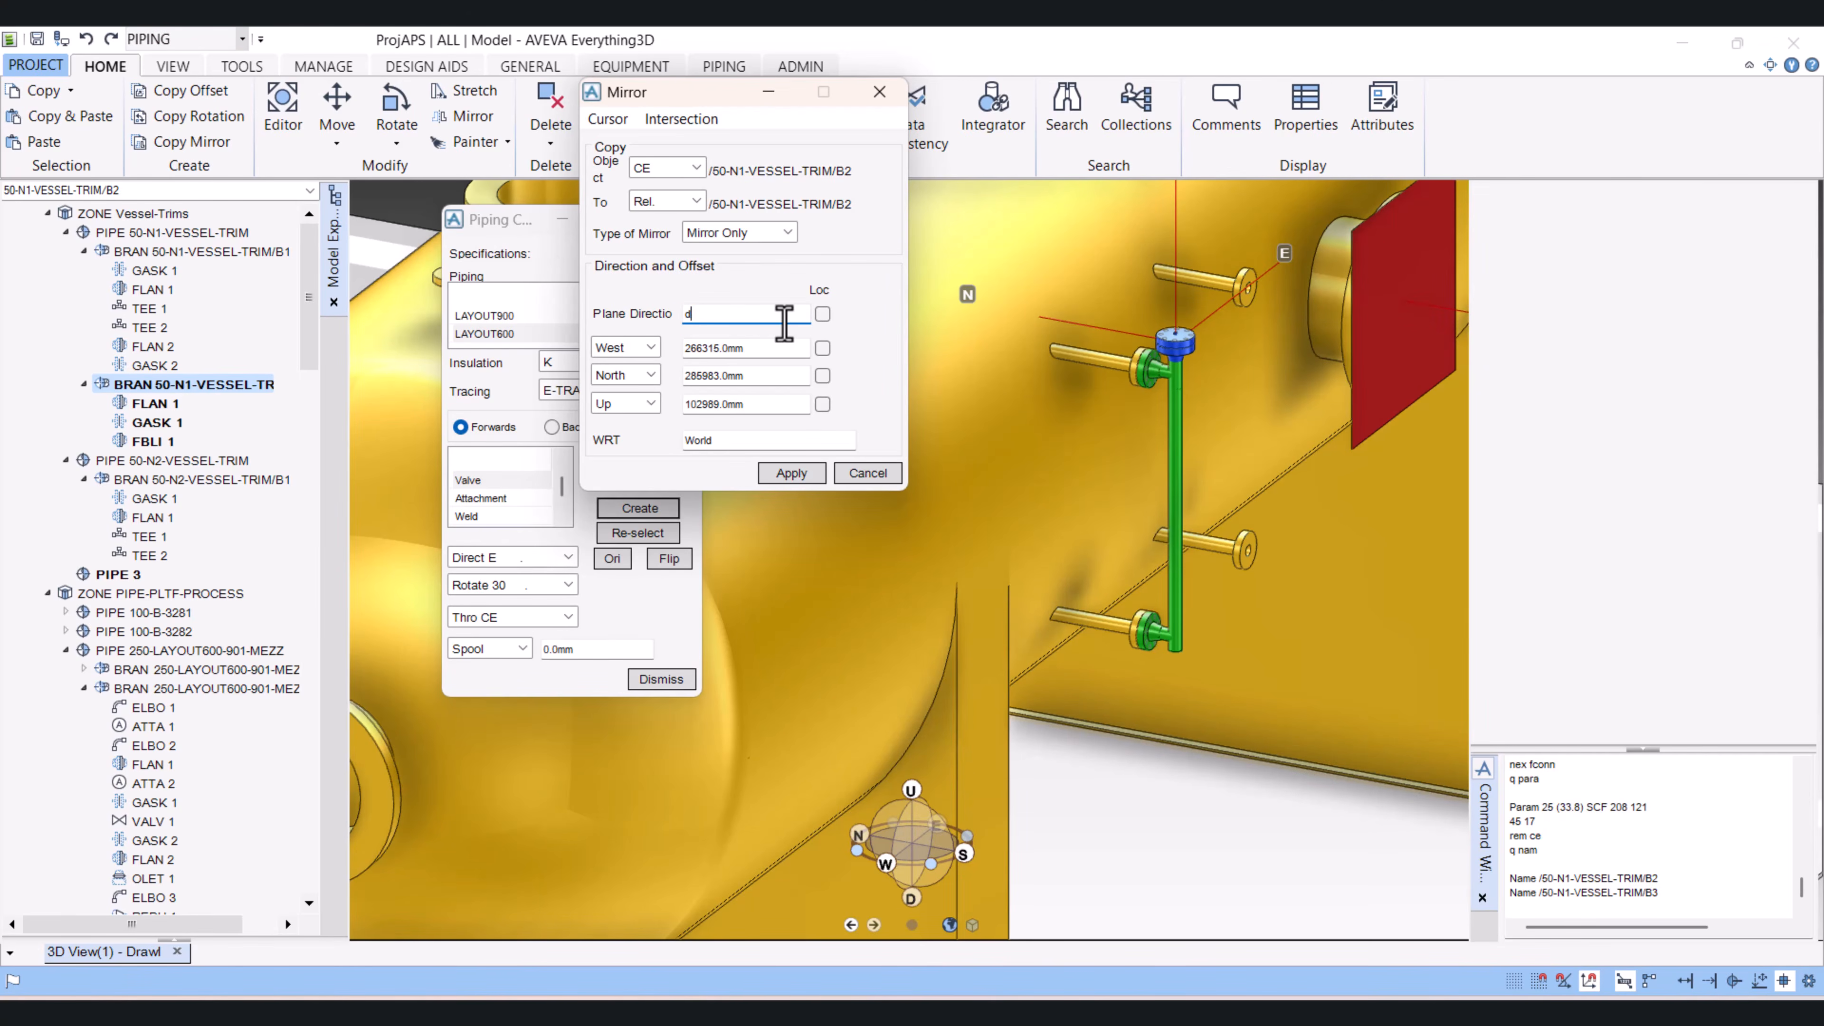
{"action": "key", "text": "Return"}
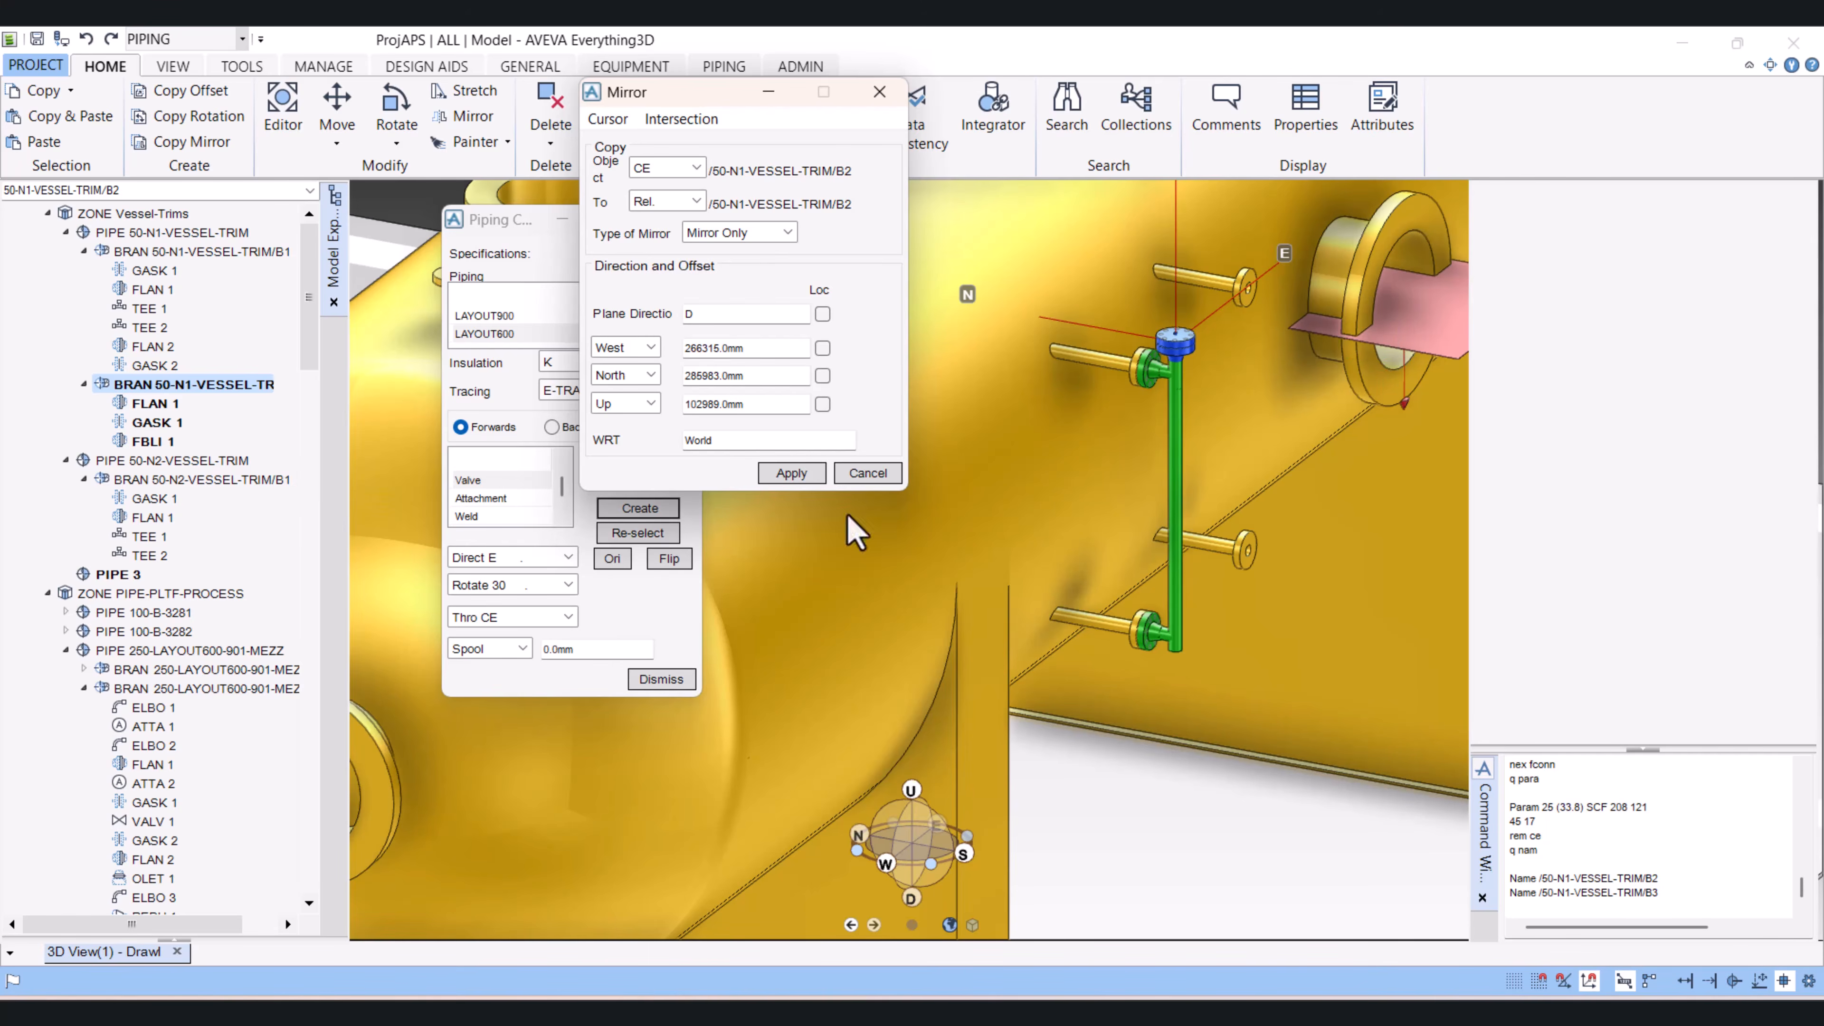
Step: Apply the Mirror Only operation to the branch, check its new orientation in the model, and close the mirror form
{"action": "left_click", "coordinate": [790, 472]}
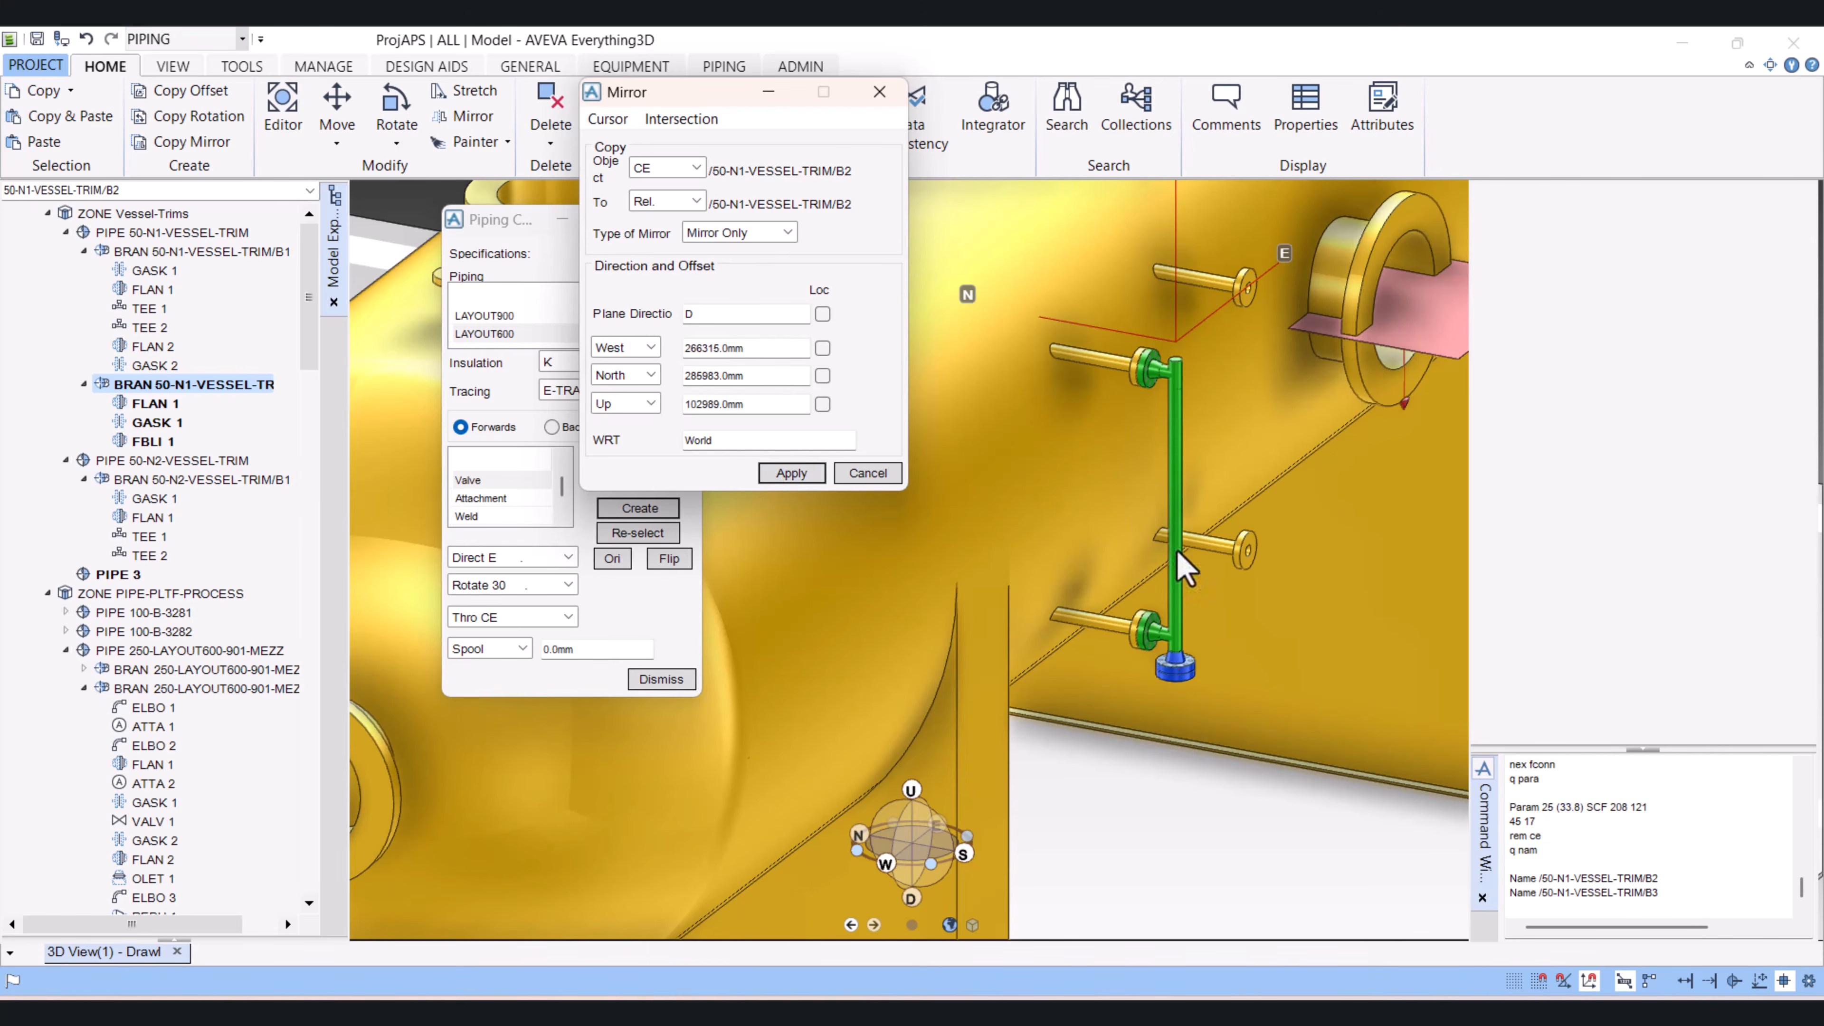
{"action": "scroll", "coordinate": [1188, 664], "scroll_direction": "down", "scroll_amount": 1}
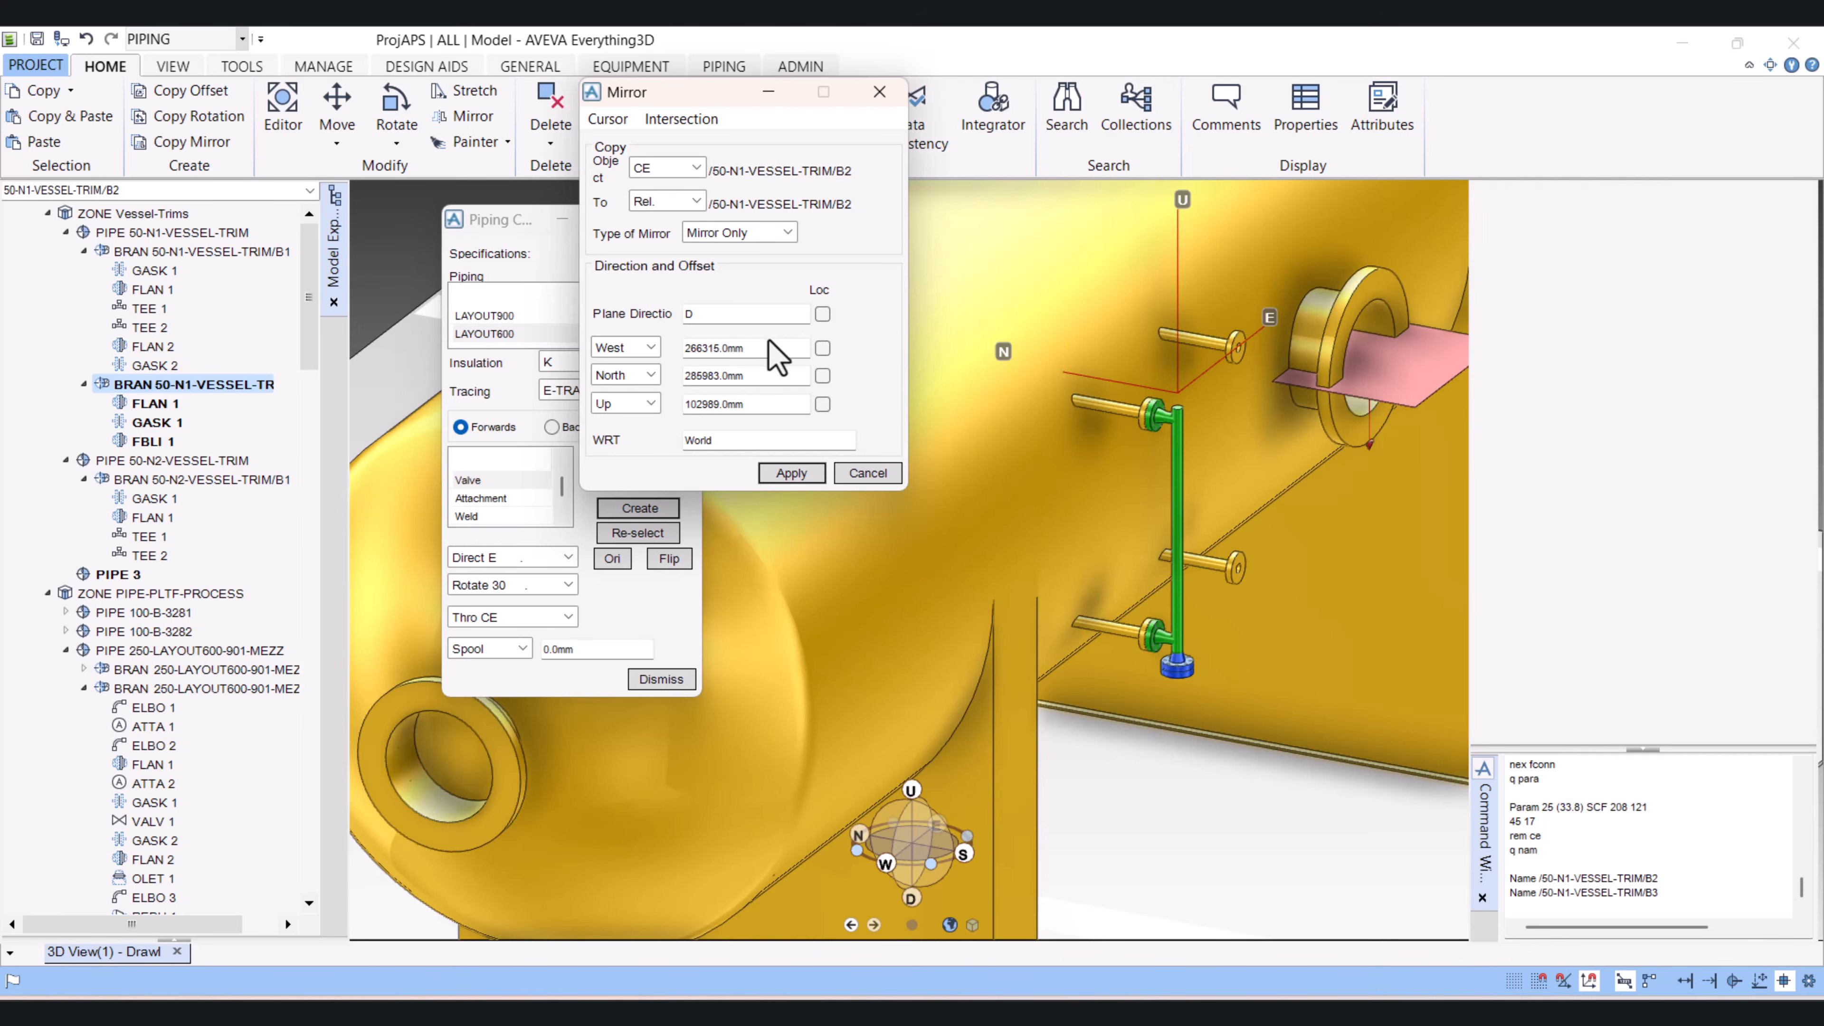
{"action": "scroll", "coordinate": [1128, 513], "scroll_direction": "up", "scroll_amount": 5}
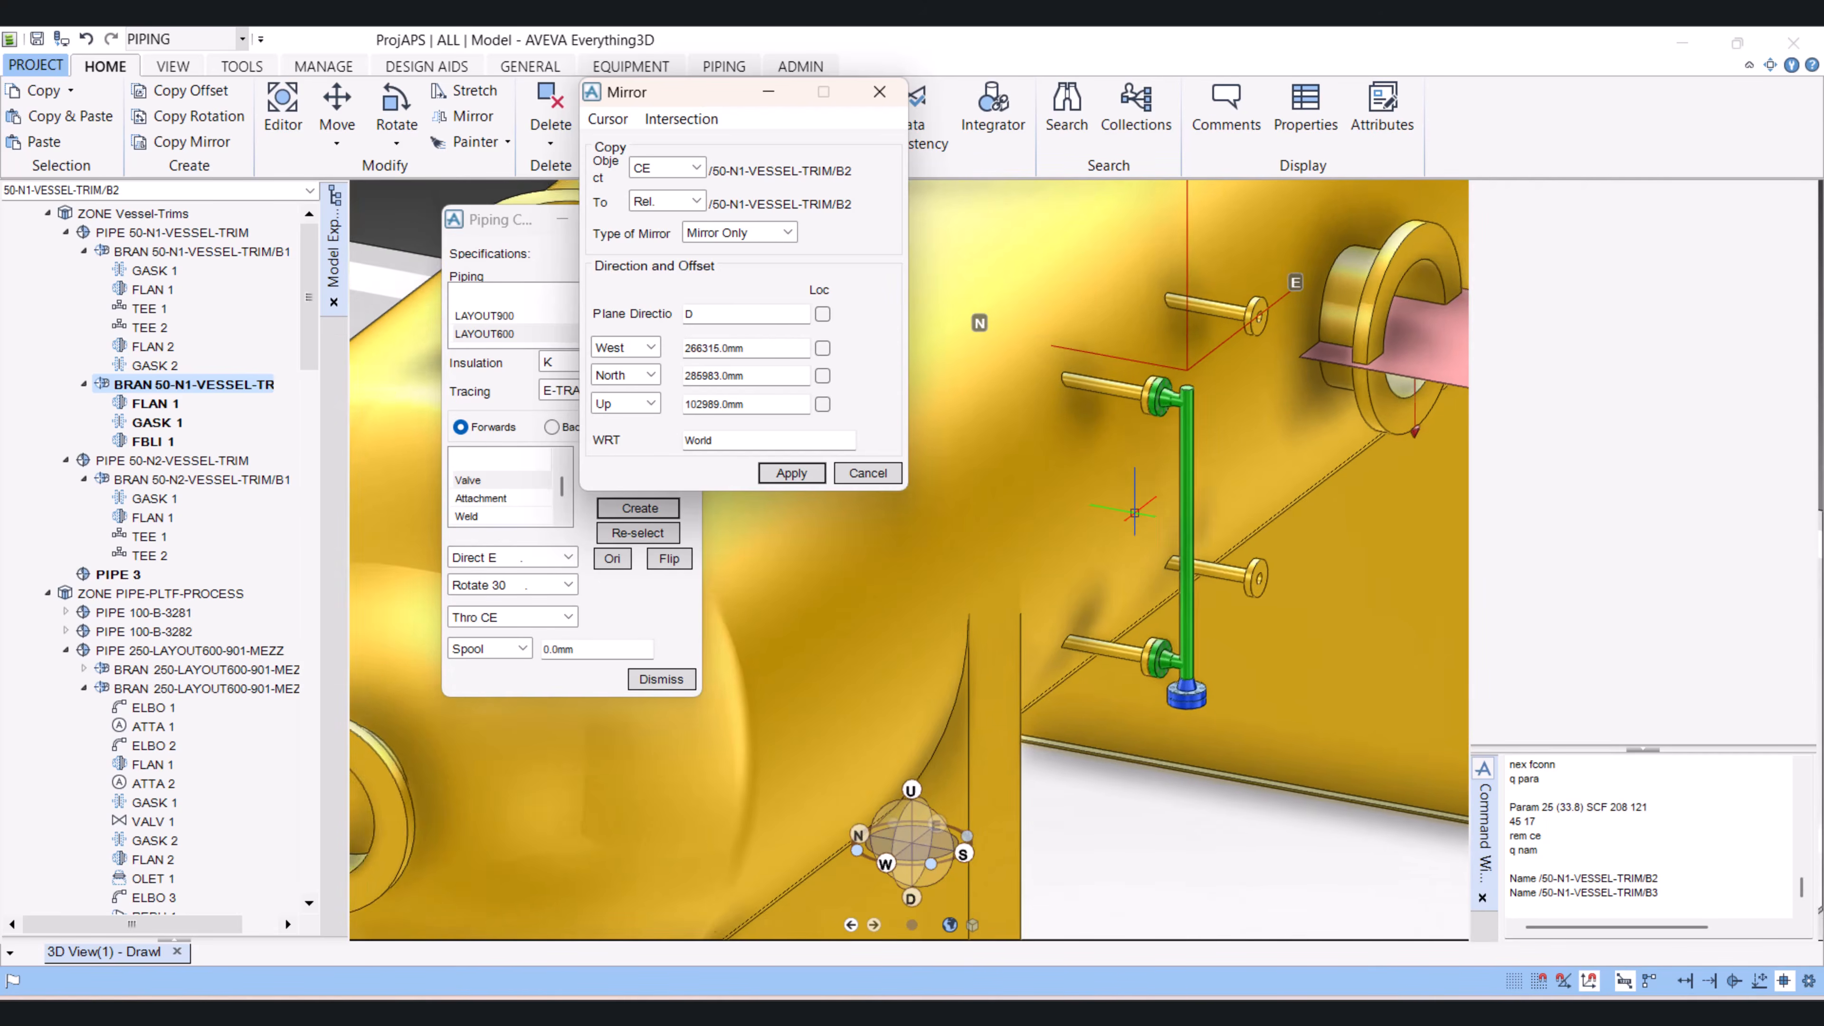
{"action": "scroll", "coordinate": [1147, 513], "scroll_direction": "up", "scroll_amount": 3}
{"action": "scroll", "coordinate": [1147, 513], "scroll_direction": "down", "scroll_amount": 3}
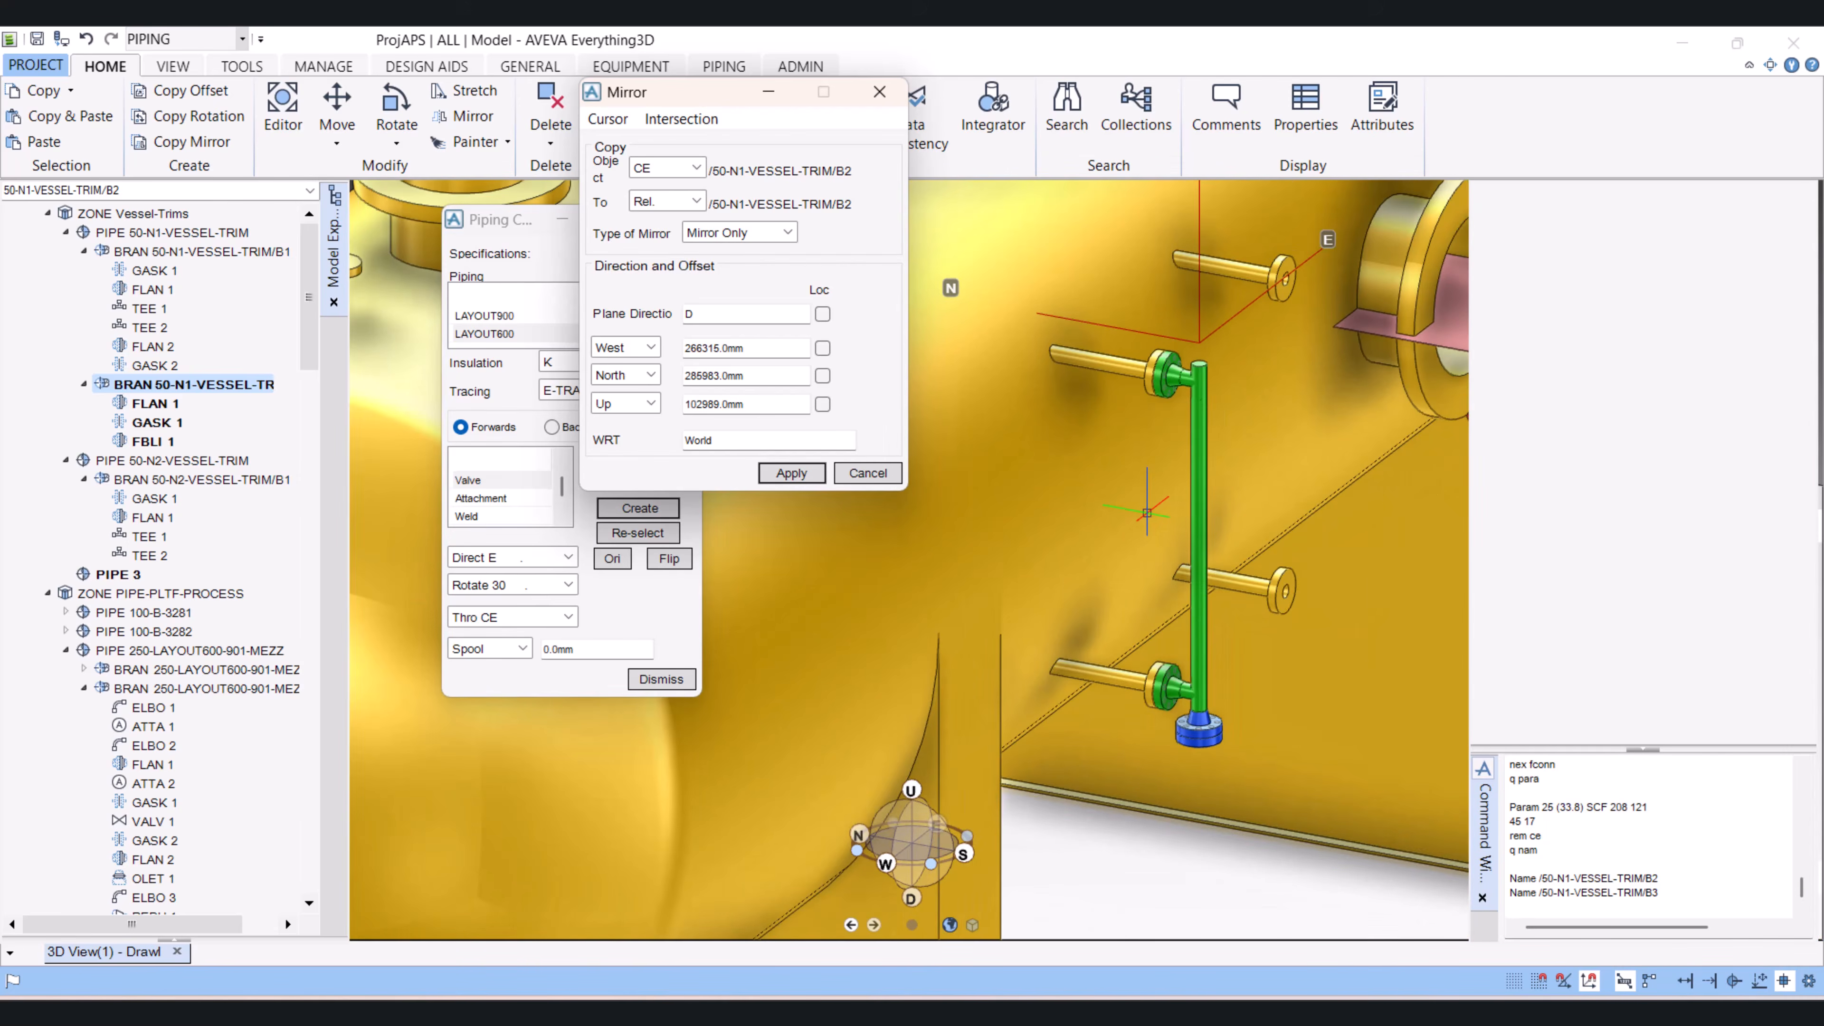
{"action": "left_click", "coordinate": [867, 473]}
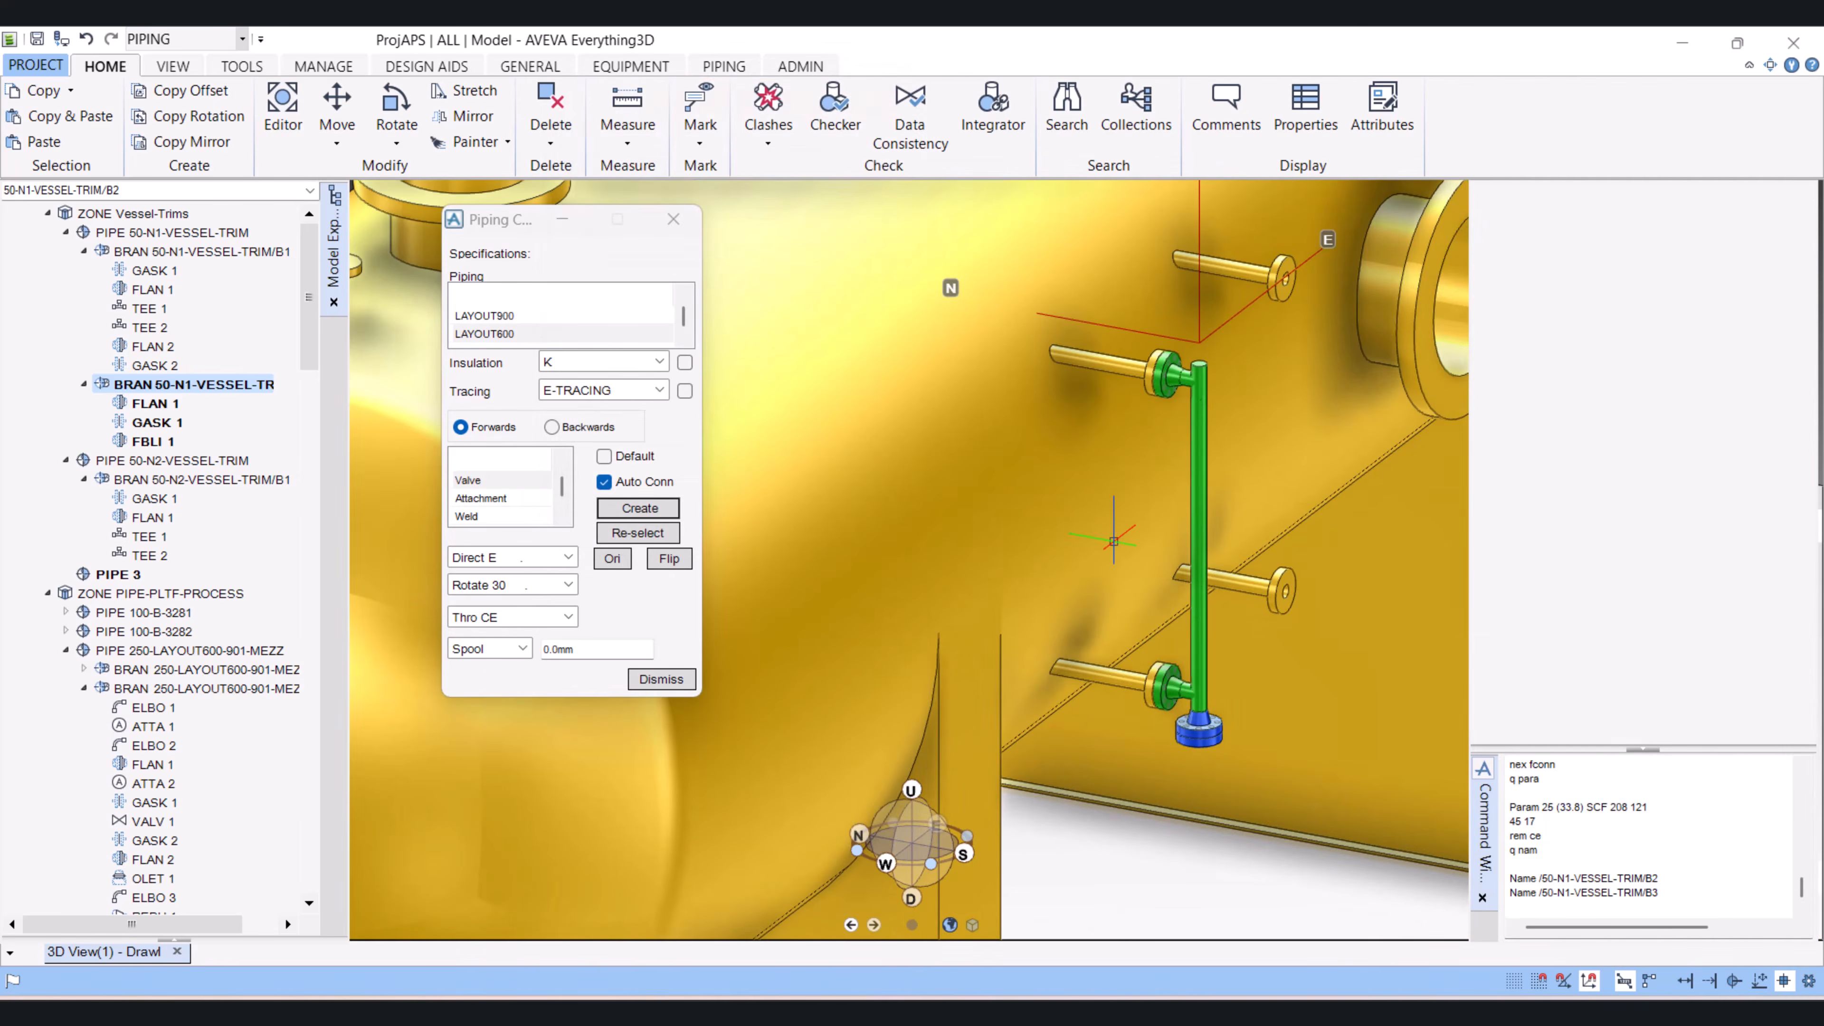
Step: Select vessel EQUIP-PROCESS-AREA in the model editor and pick its nozzle NOZZ 14, where the branch's upper flange connects
{"action": "scroll", "coordinate": [1075, 642], "scroll_direction": "down", "scroll_amount": 5}
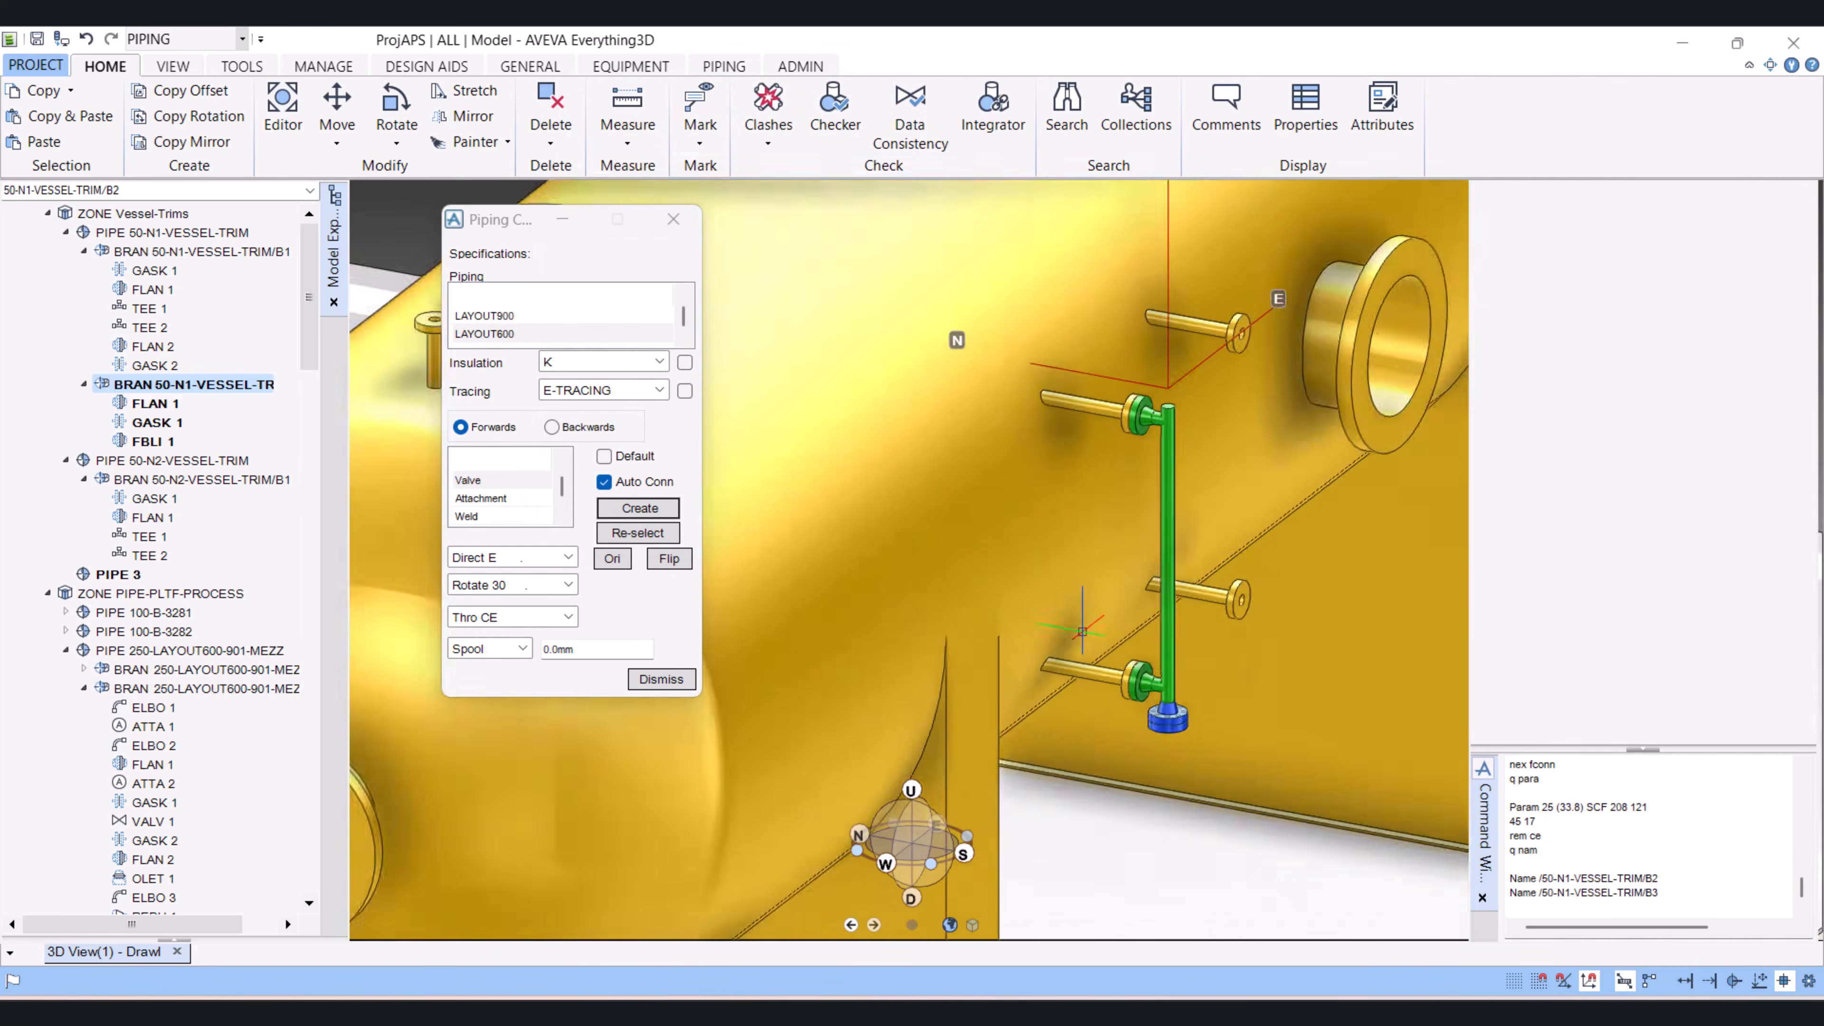
{"action": "scroll", "coordinate": [1049, 658], "scroll_direction": "down", "scroll_amount": 1}
{"action": "middle_click_drag", "start_coordinate": [1049, 659], "coordinate": [1156, 709]}
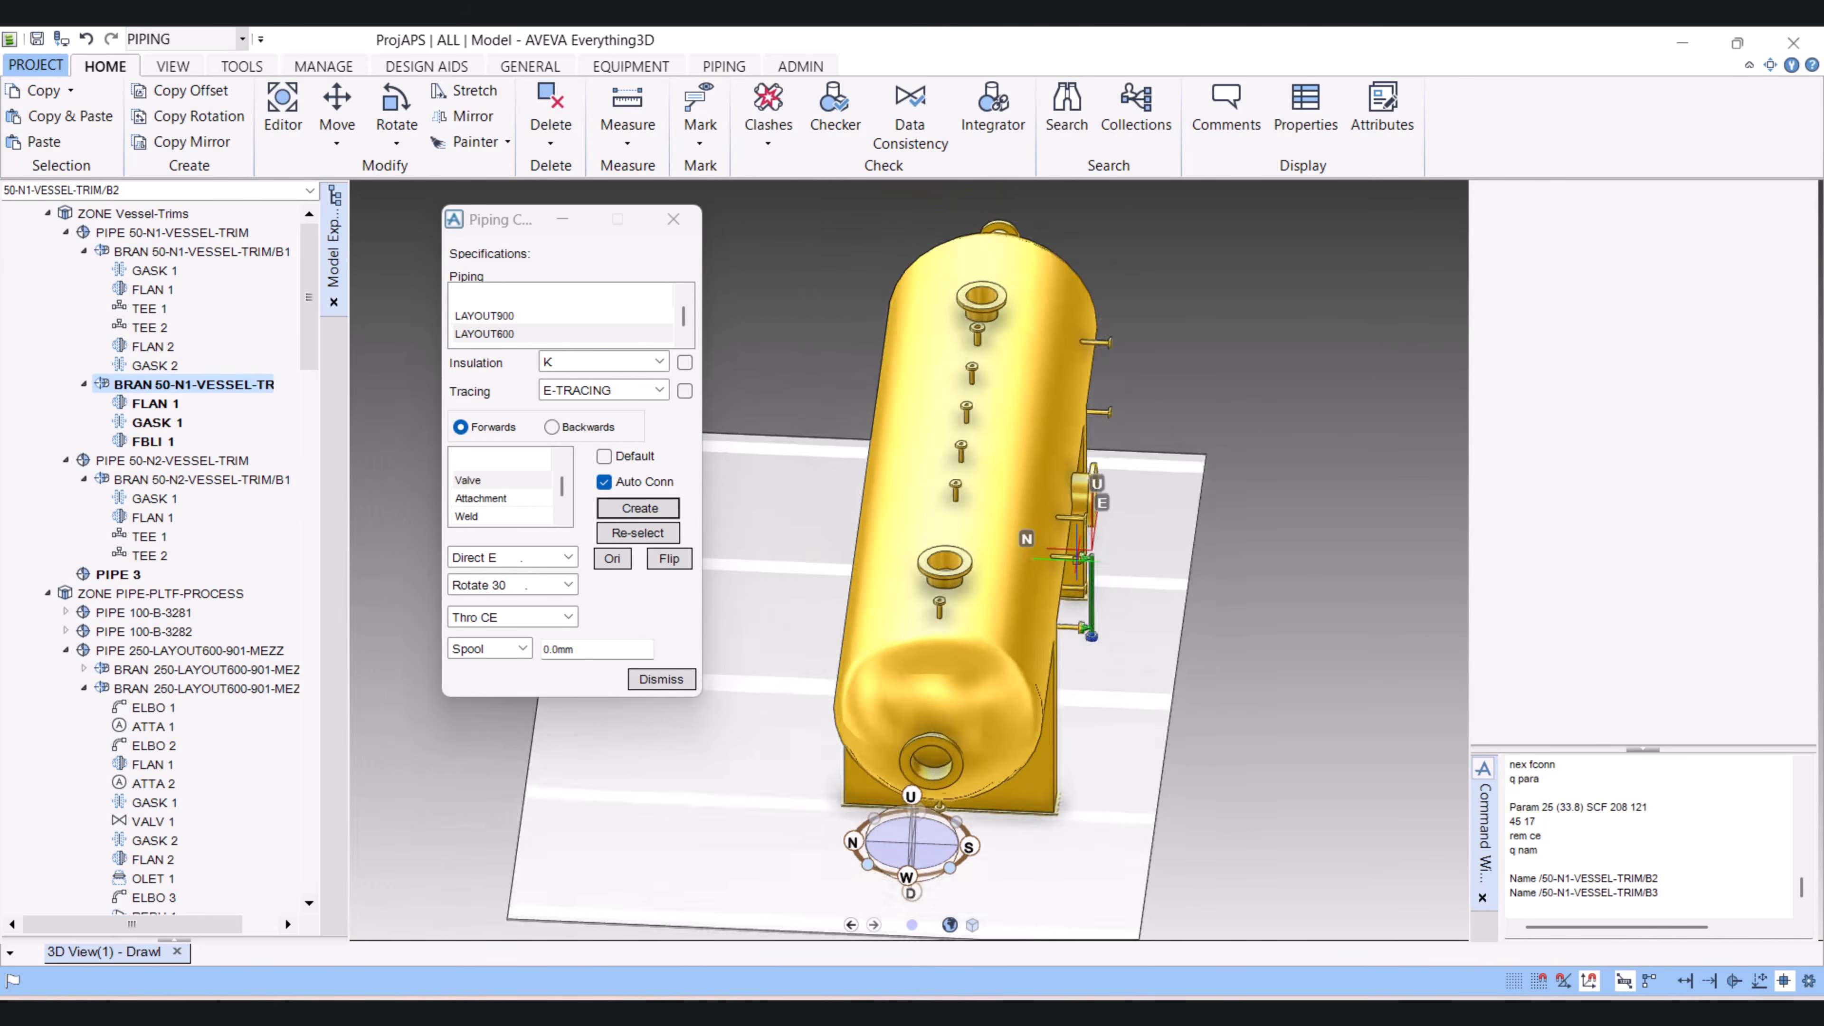
{"action": "scroll", "coordinate": [1038, 388], "scroll_direction": "down", "scroll_amount": 3}
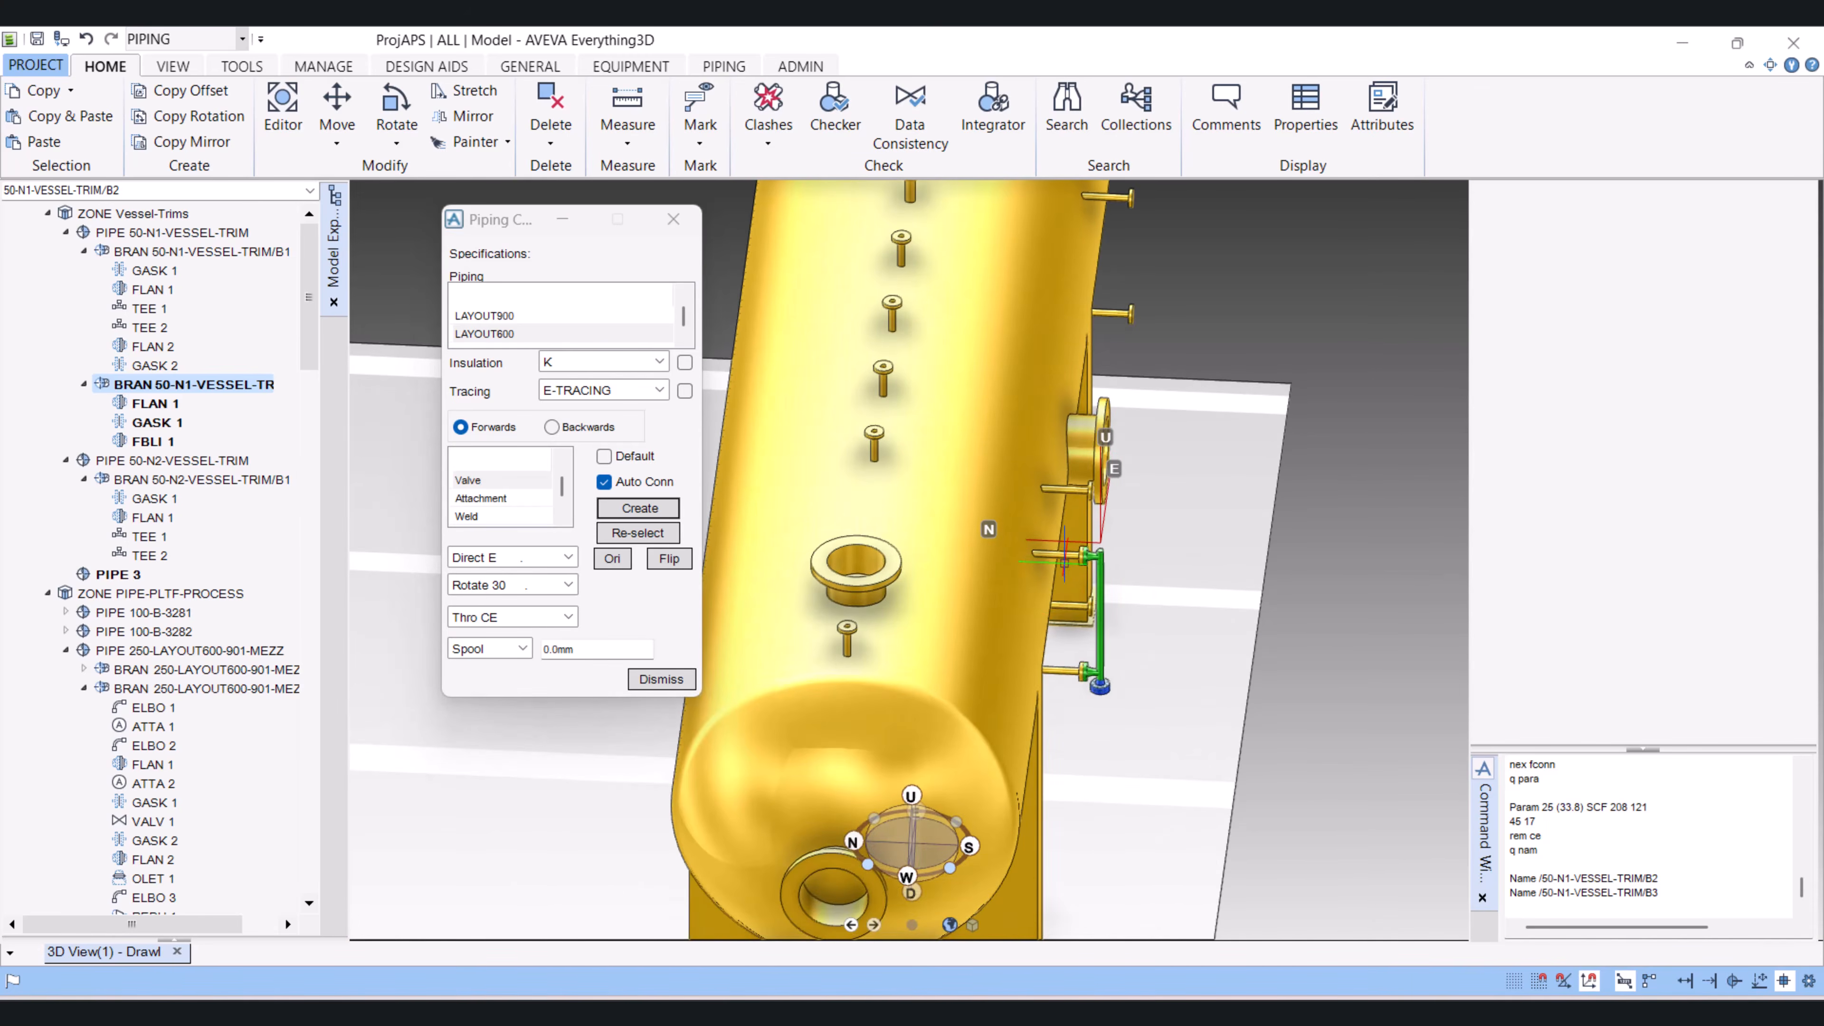
{"action": "left_click", "coordinate": [1065, 559]}
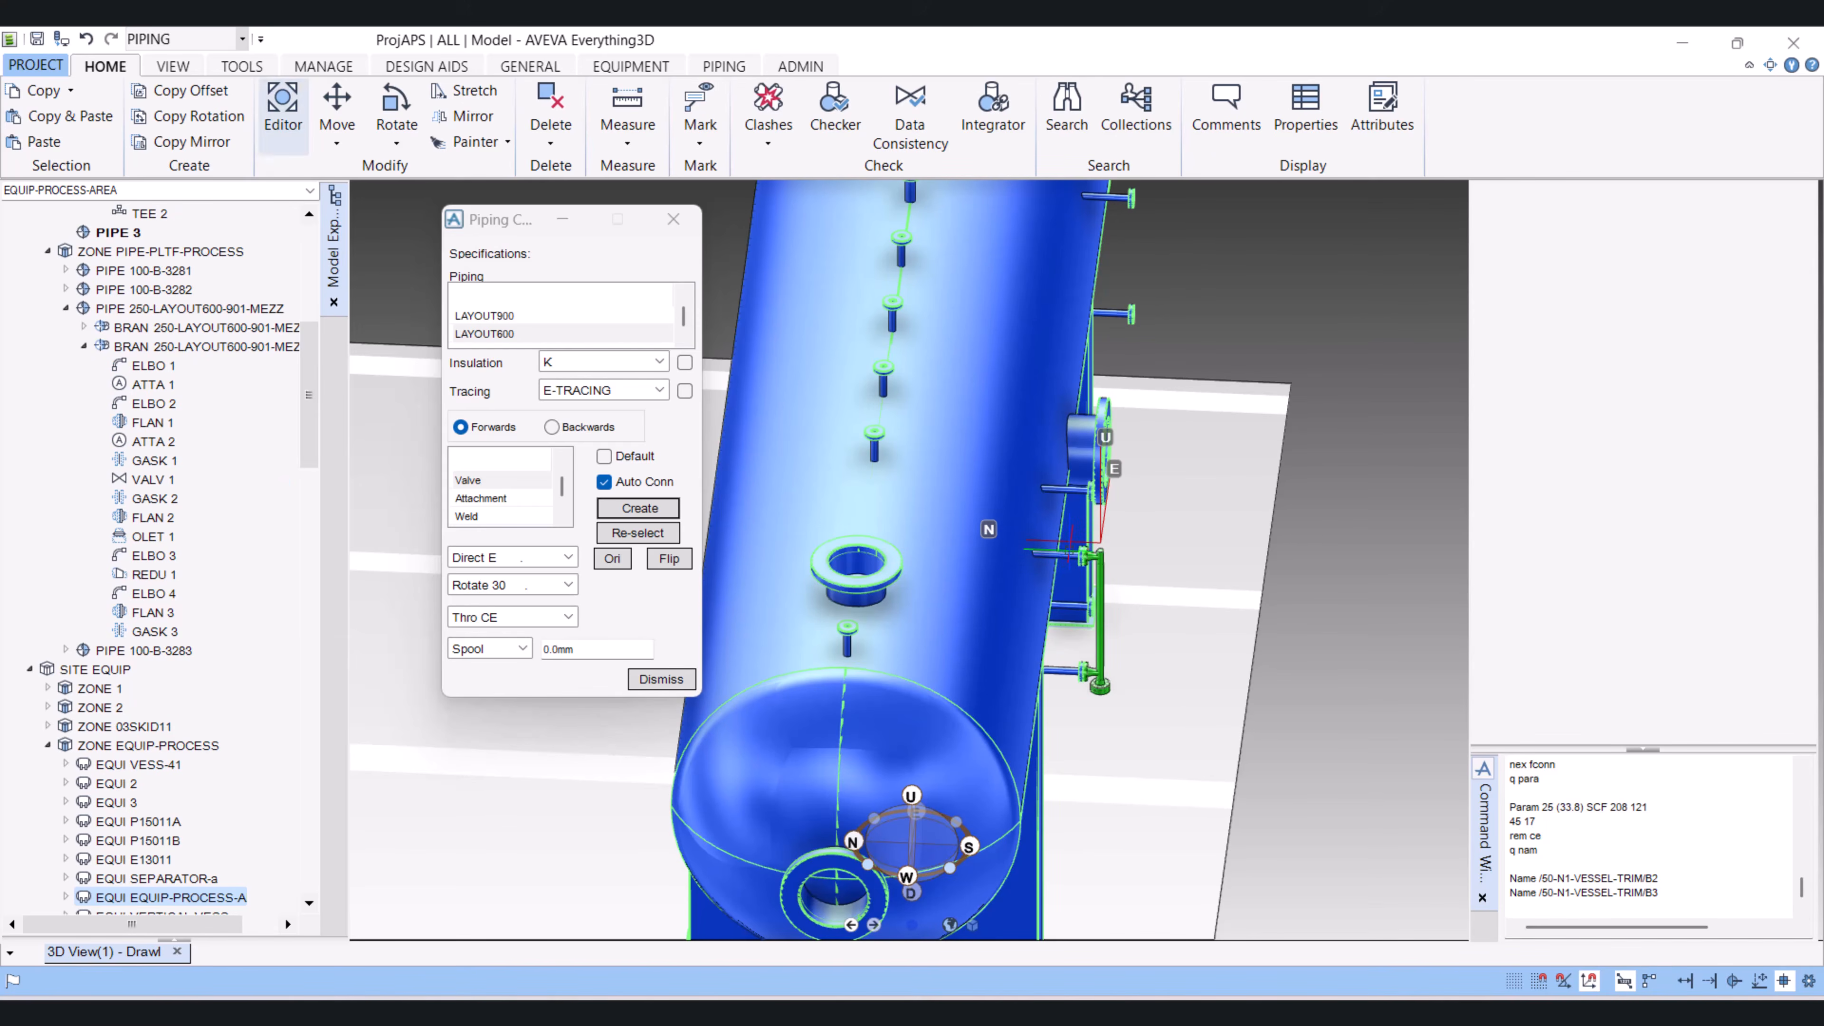
{"action": "scroll", "coordinate": [1067, 552], "scroll_direction": "down", "scroll_amount": 5}
{"action": "scroll", "coordinate": [1064, 561], "scroll_direction": "up", "scroll_amount": 3}
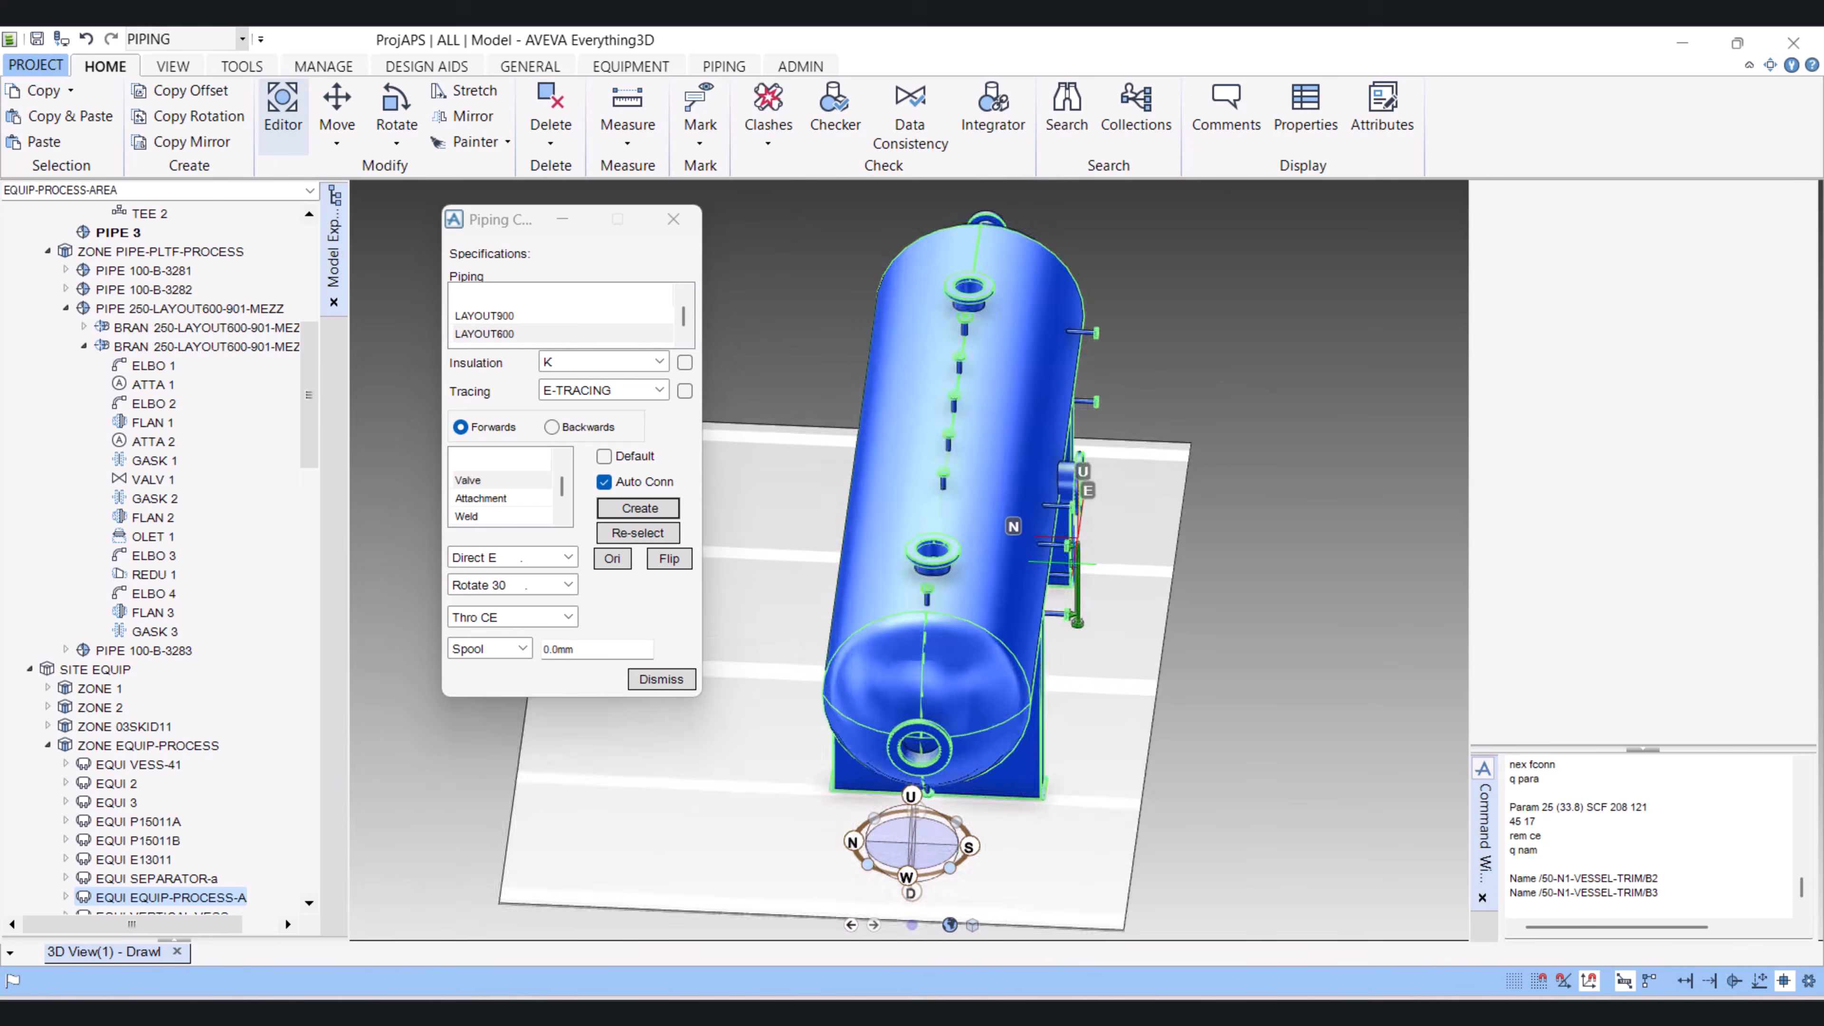
{"action": "scroll", "coordinate": [1070, 559], "scroll_direction": "up", "scroll_amount": 5}
{"action": "double_click", "coordinate": [1136, 547]}
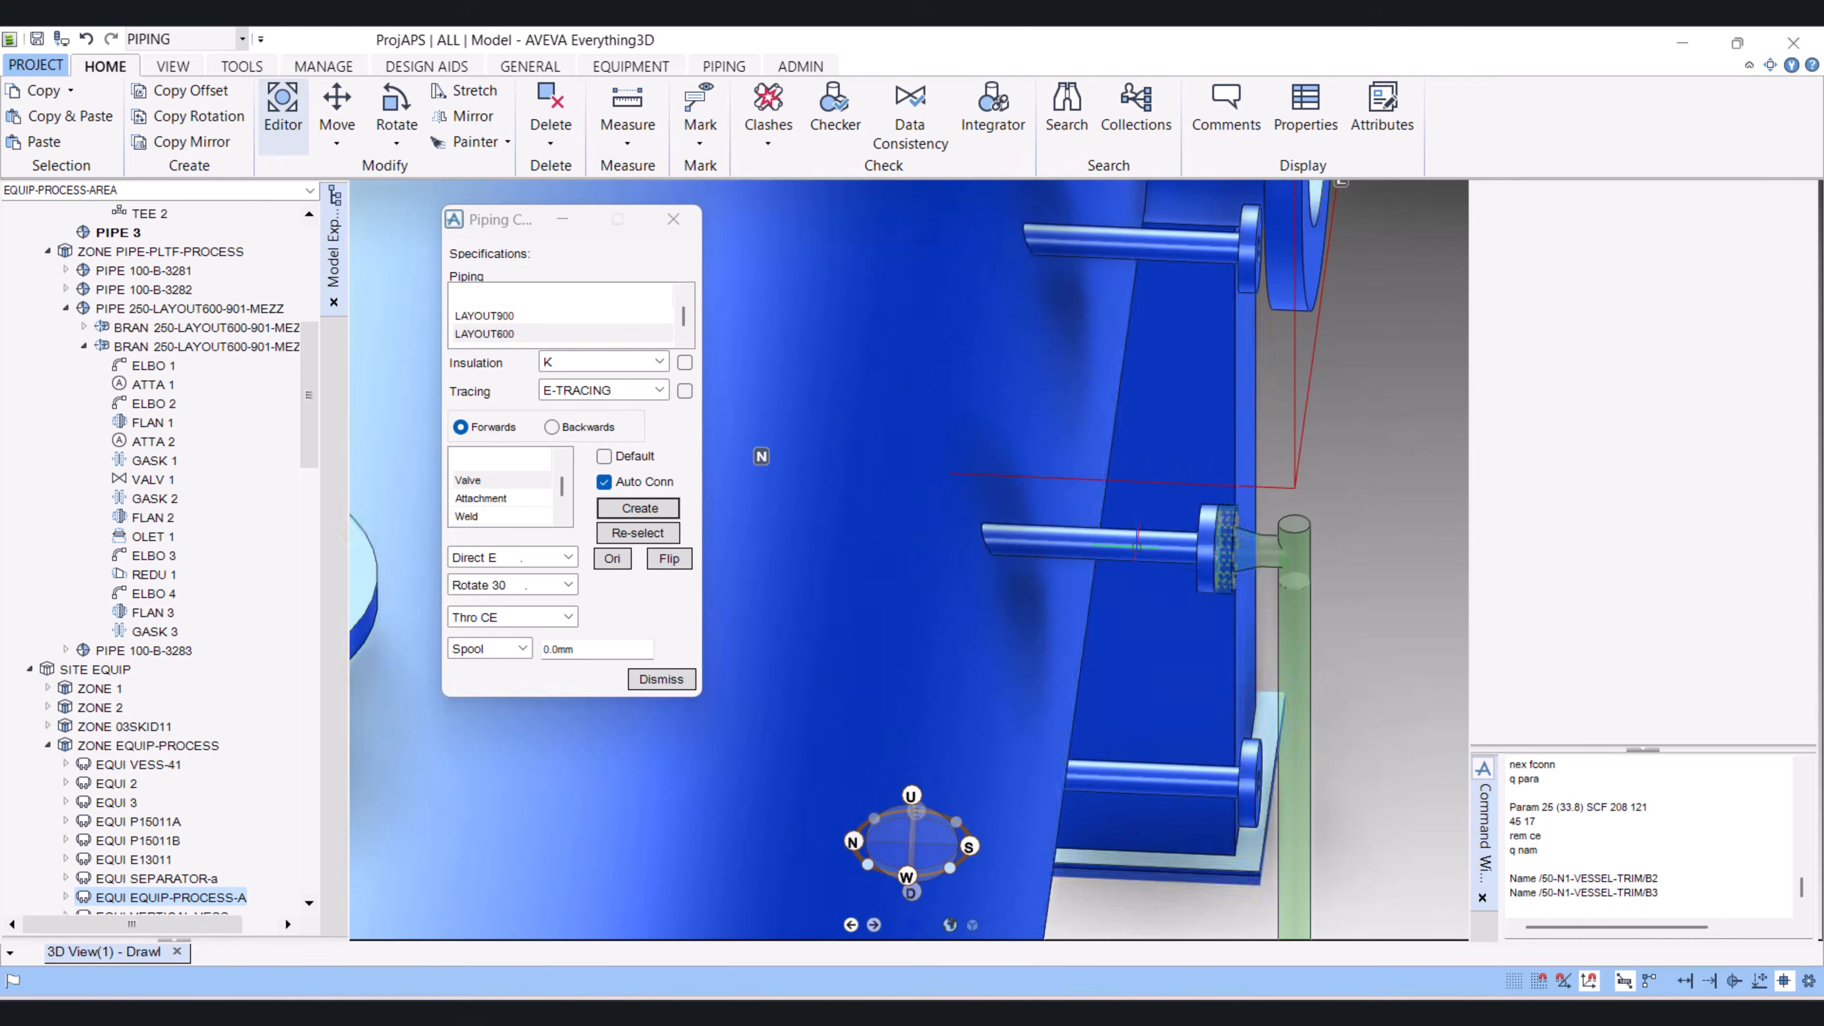
{"action": "double_click", "coordinate": [1137, 547]}
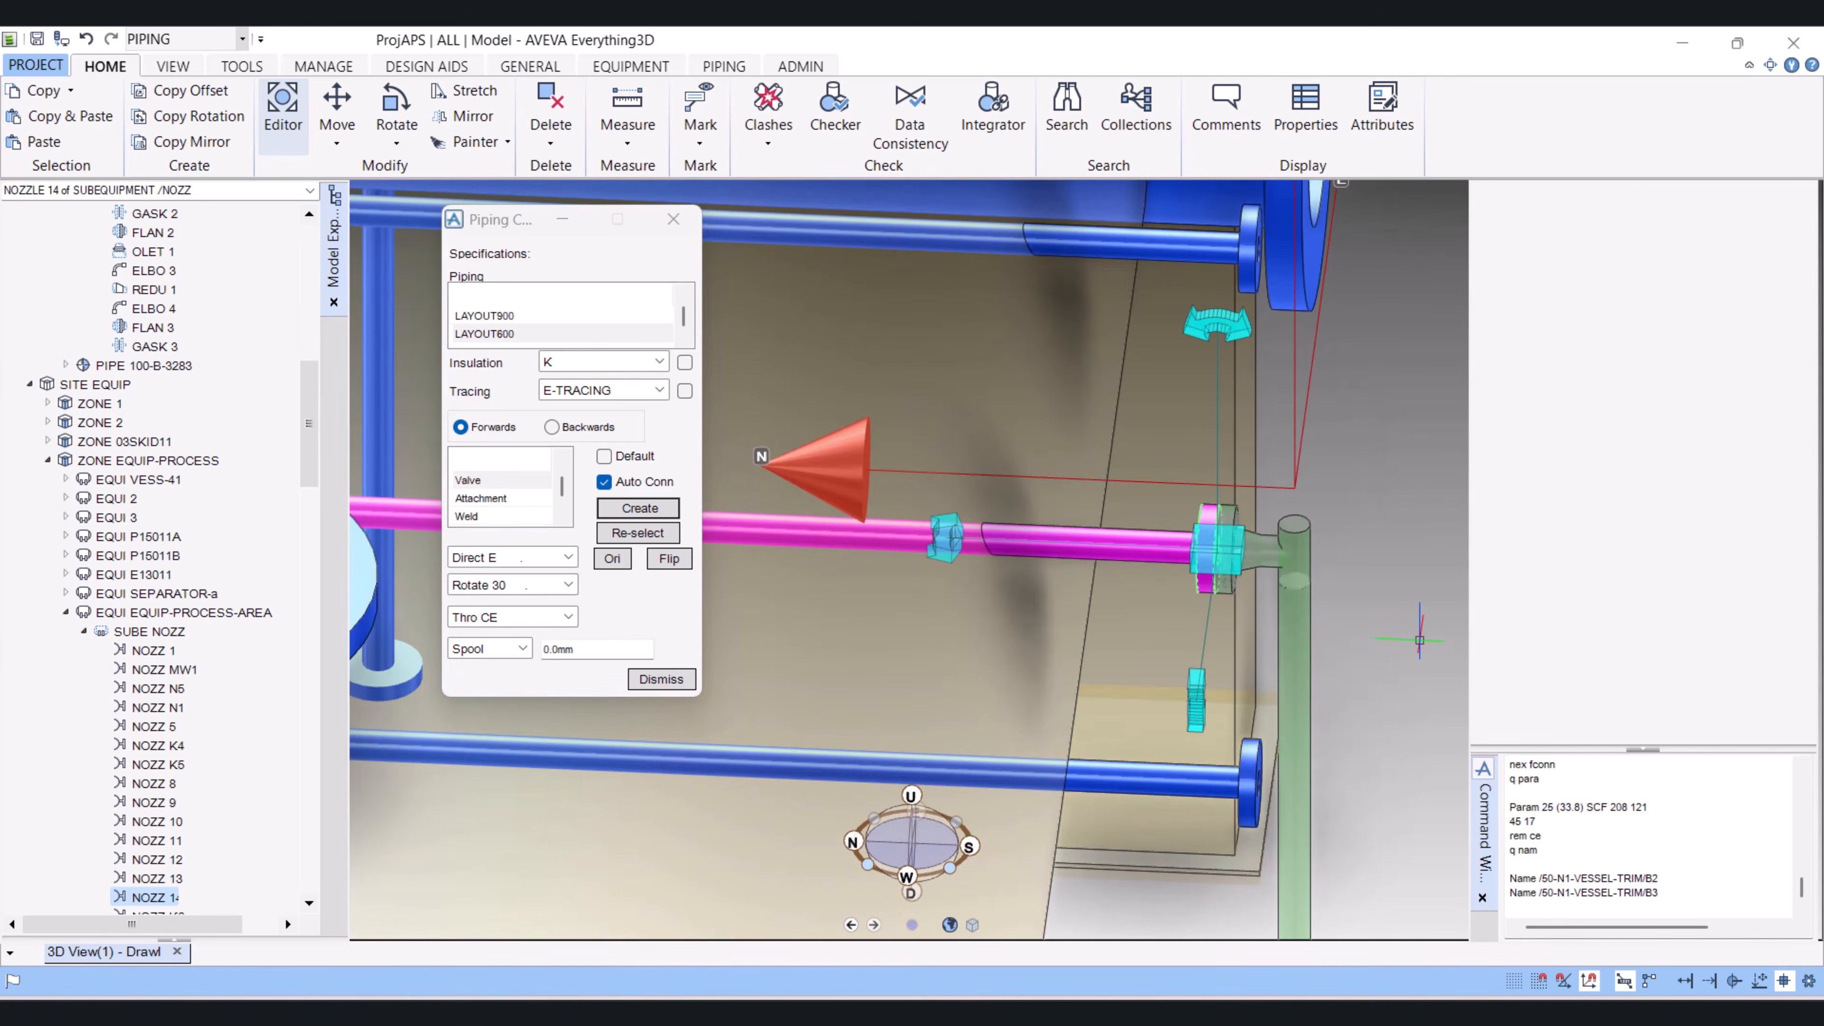
Step: Start a mirror of nozzle NOZZ 14 with CE as the object and Mirror Copy as the mirror type
{"action": "scroll", "coordinate": [1420, 635], "scroll_direction": "up", "scroll_amount": 4}
{"action": "scroll", "coordinate": [1419, 641], "scroll_direction": "down", "scroll_amount": 9}
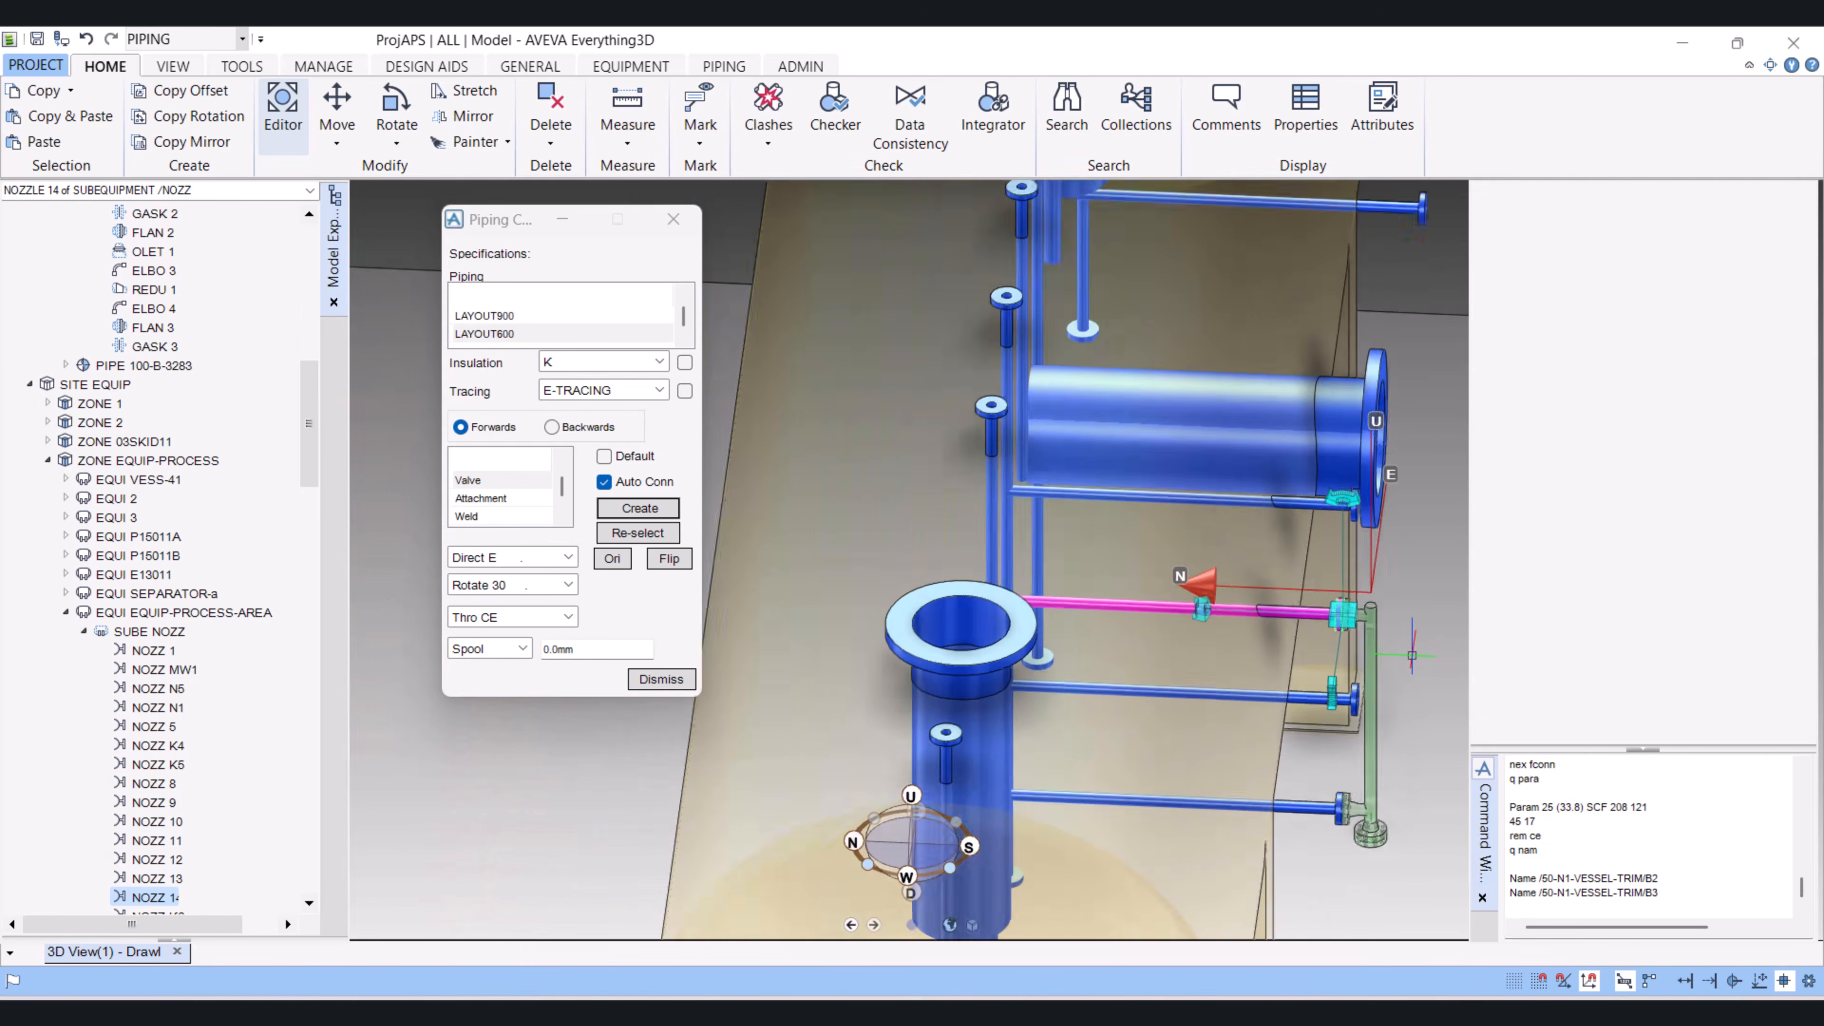
{"action": "scroll", "coordinate": [1412, 655], "scroll_direction": "down", "scroll_amount": 2}
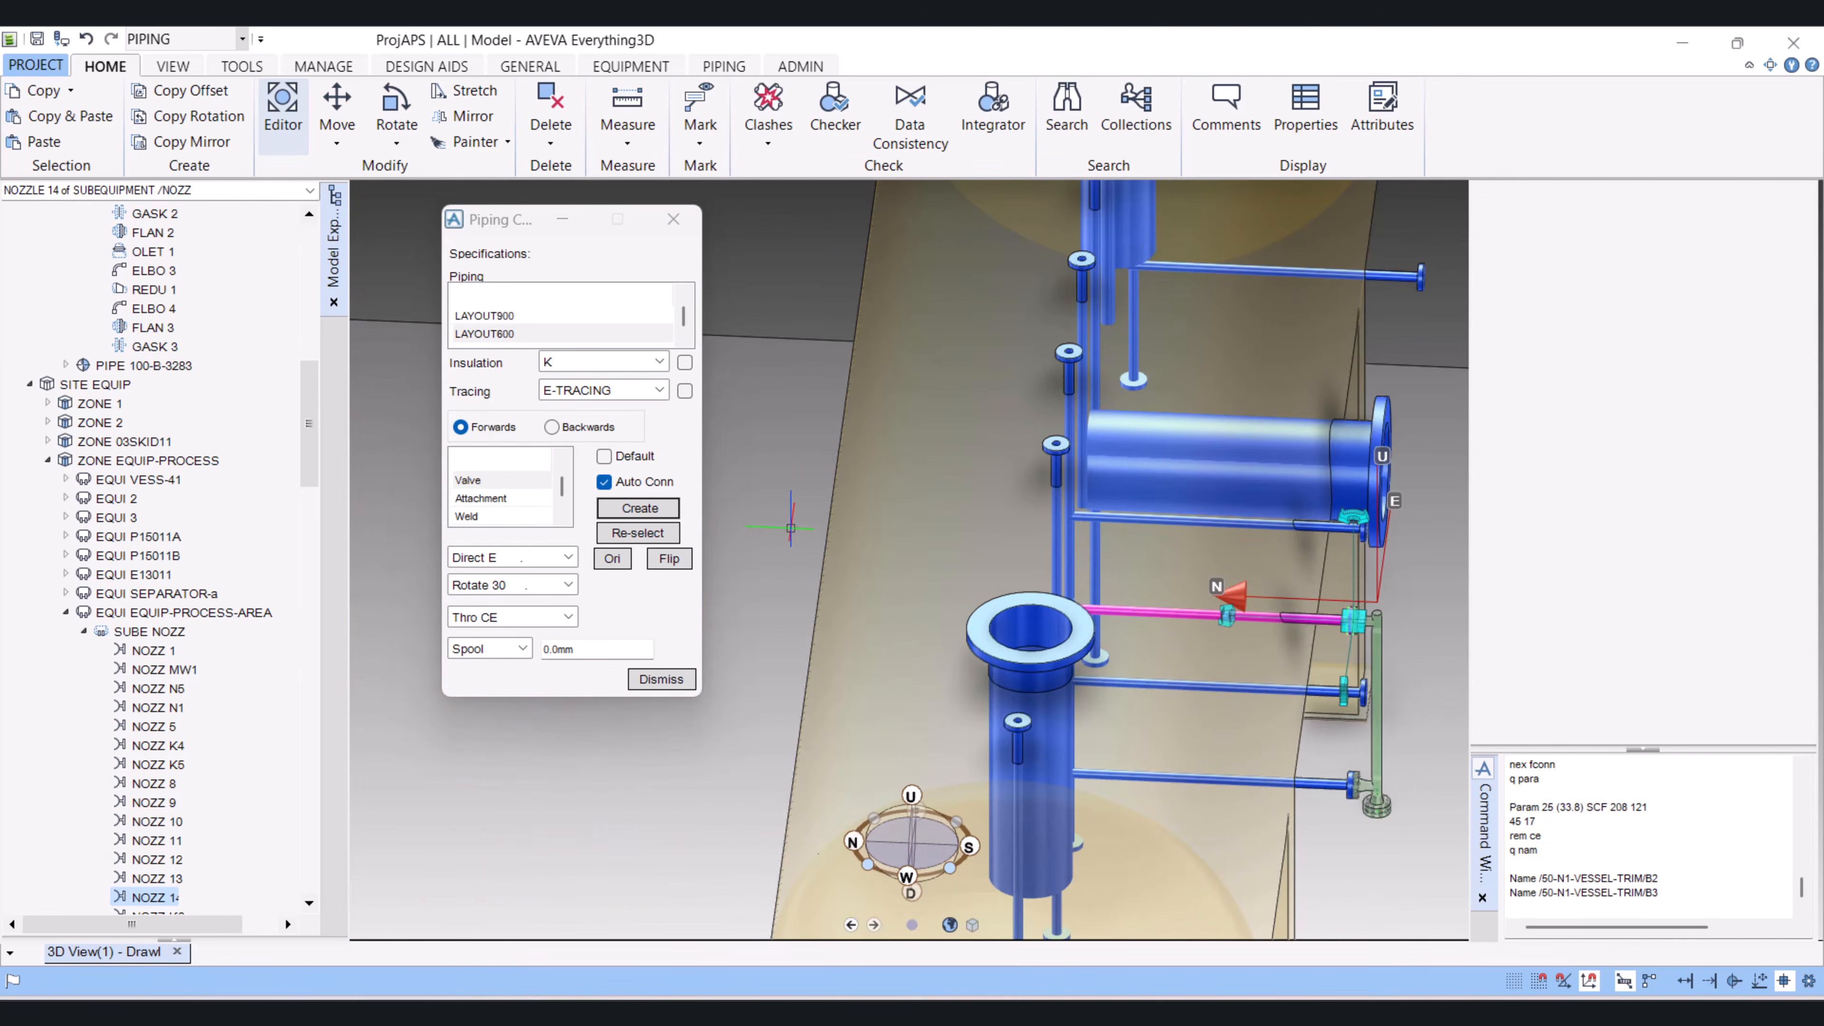
{"action": "middle_click_drag", "start_coordinate": [791, 528], "coordinate": [795, 528]}
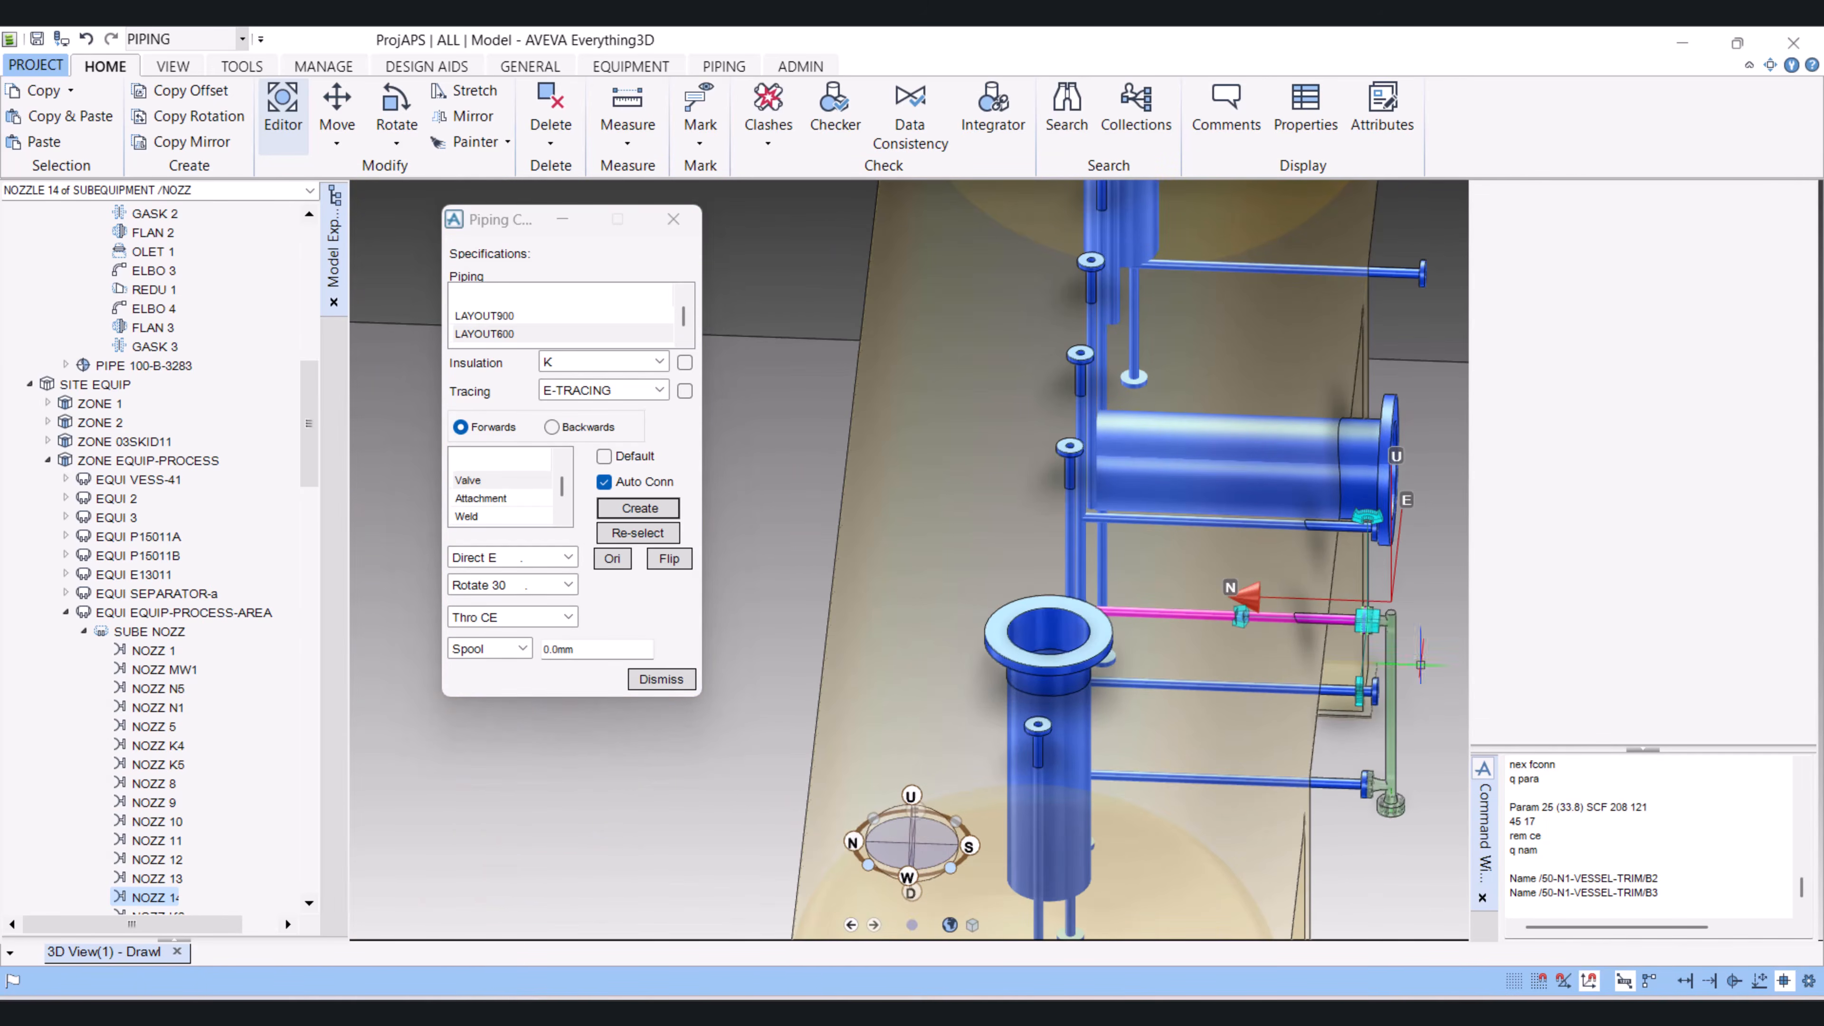
{"action": "middle_click_drag", "start_coordinate": [1067, 736], "coordinate": [1055, 747]}
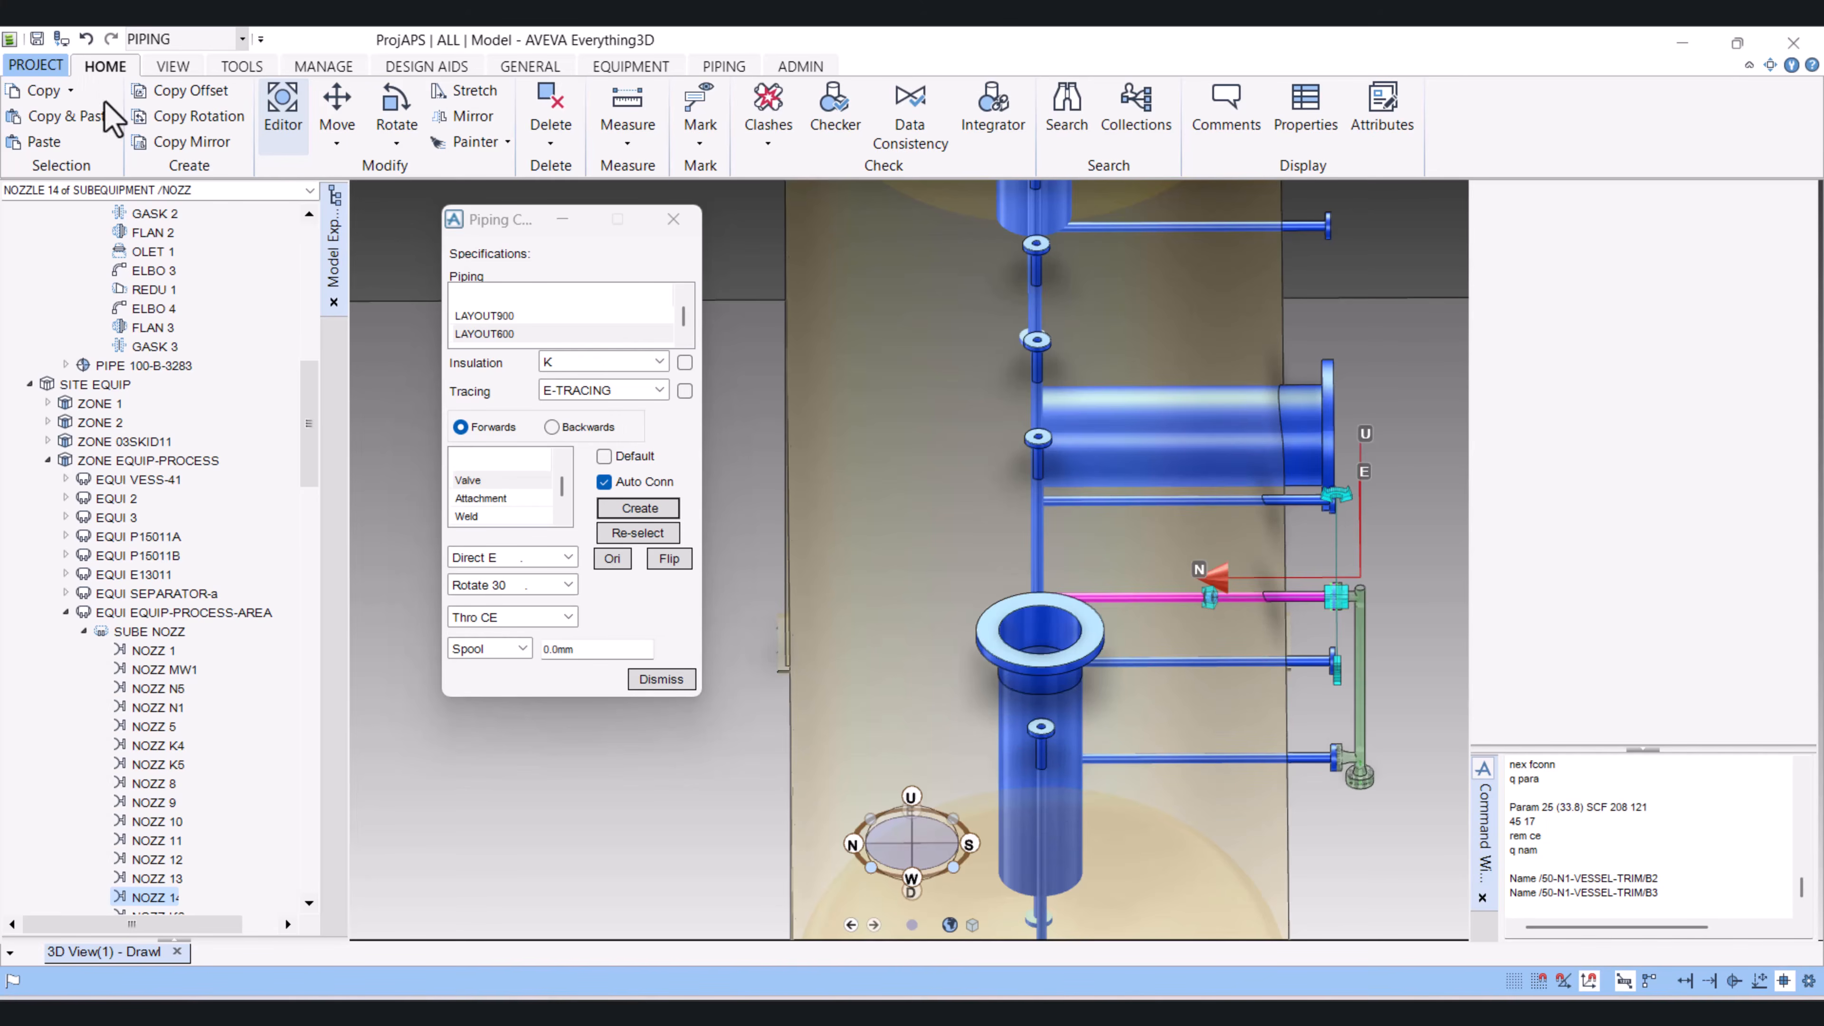
{"action": "left_click", "coordinate": [208, 143]}
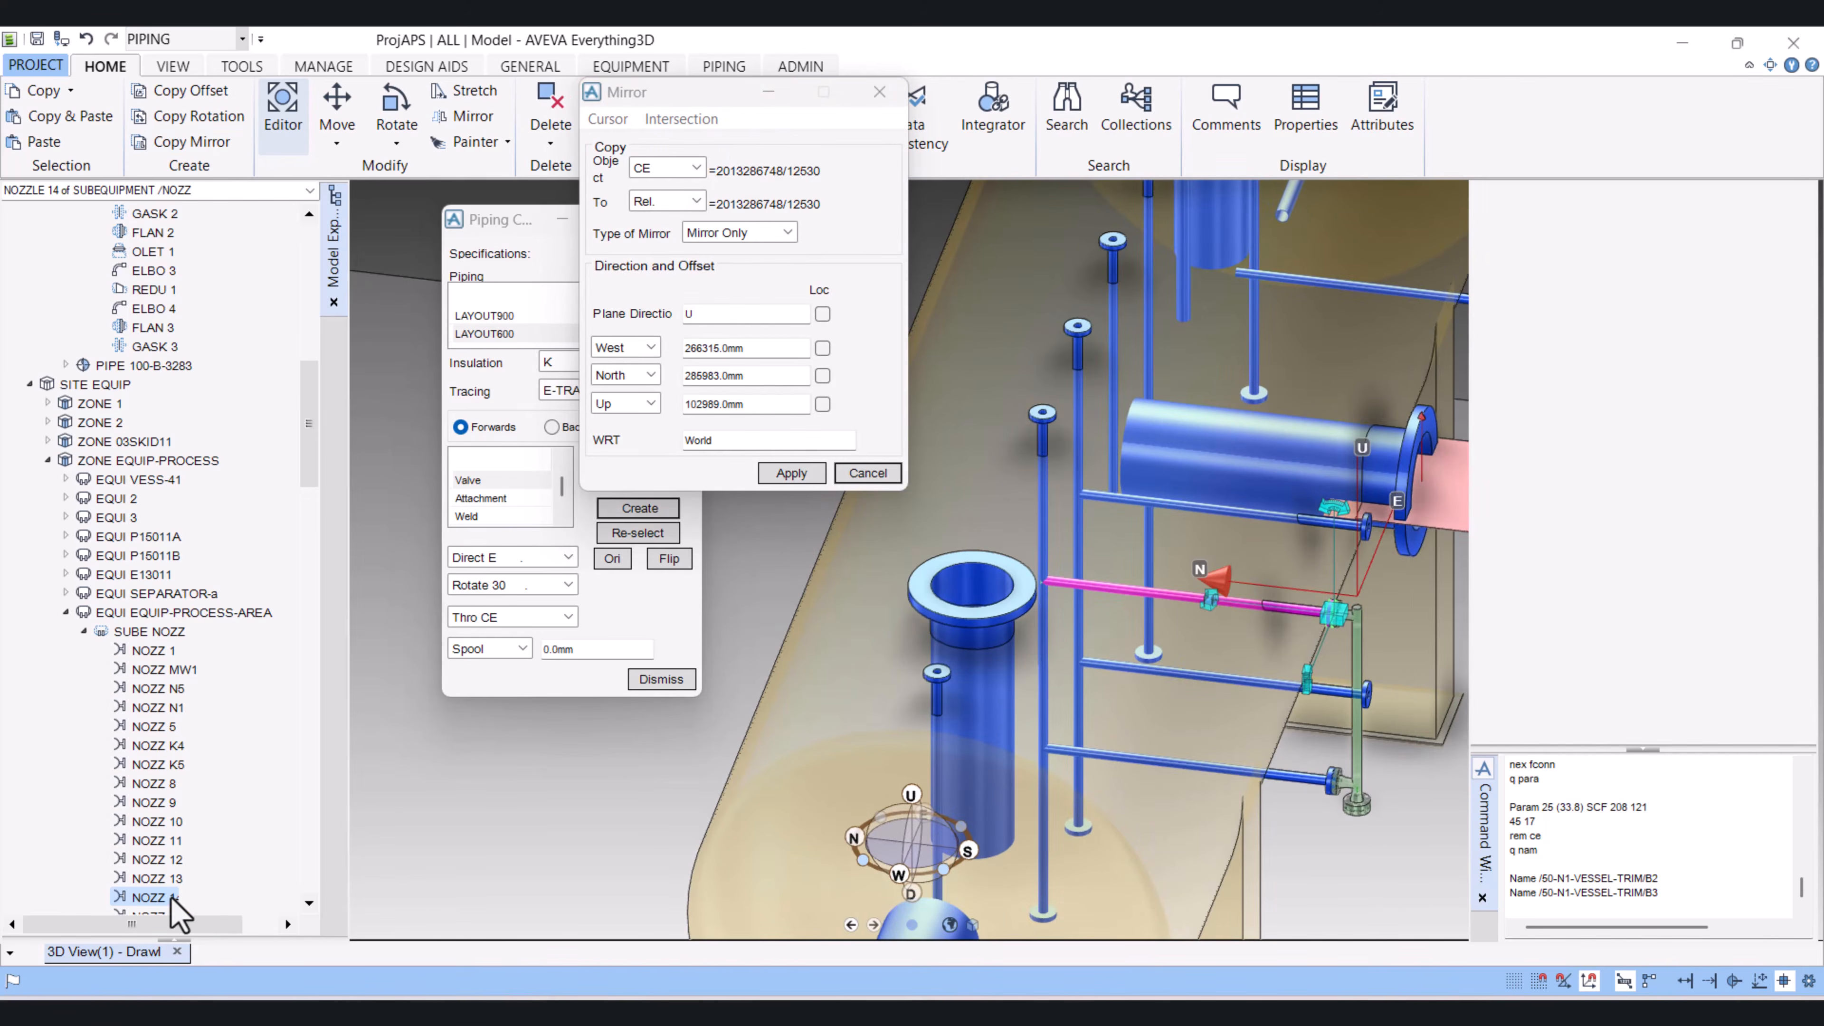
{"action": "left_click", "coordinate": [696, 167]}
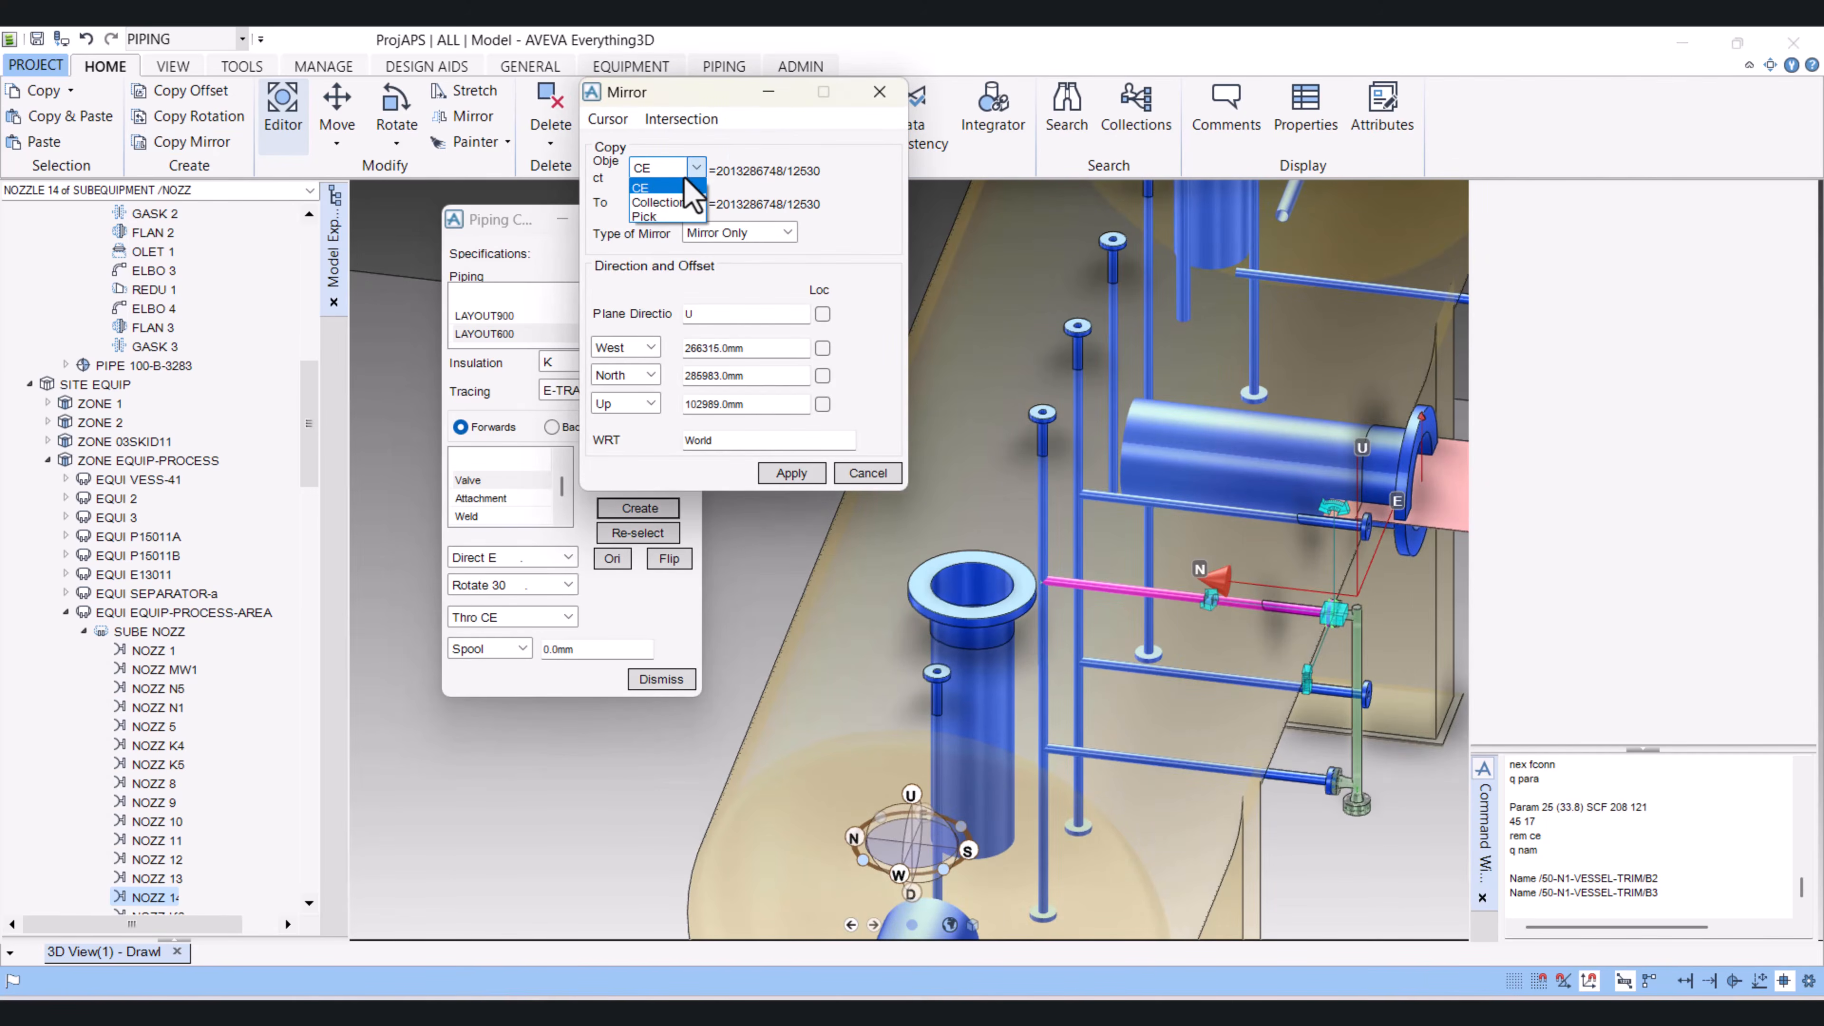
{"action": "left_click", "coordinate": [675, 205]}
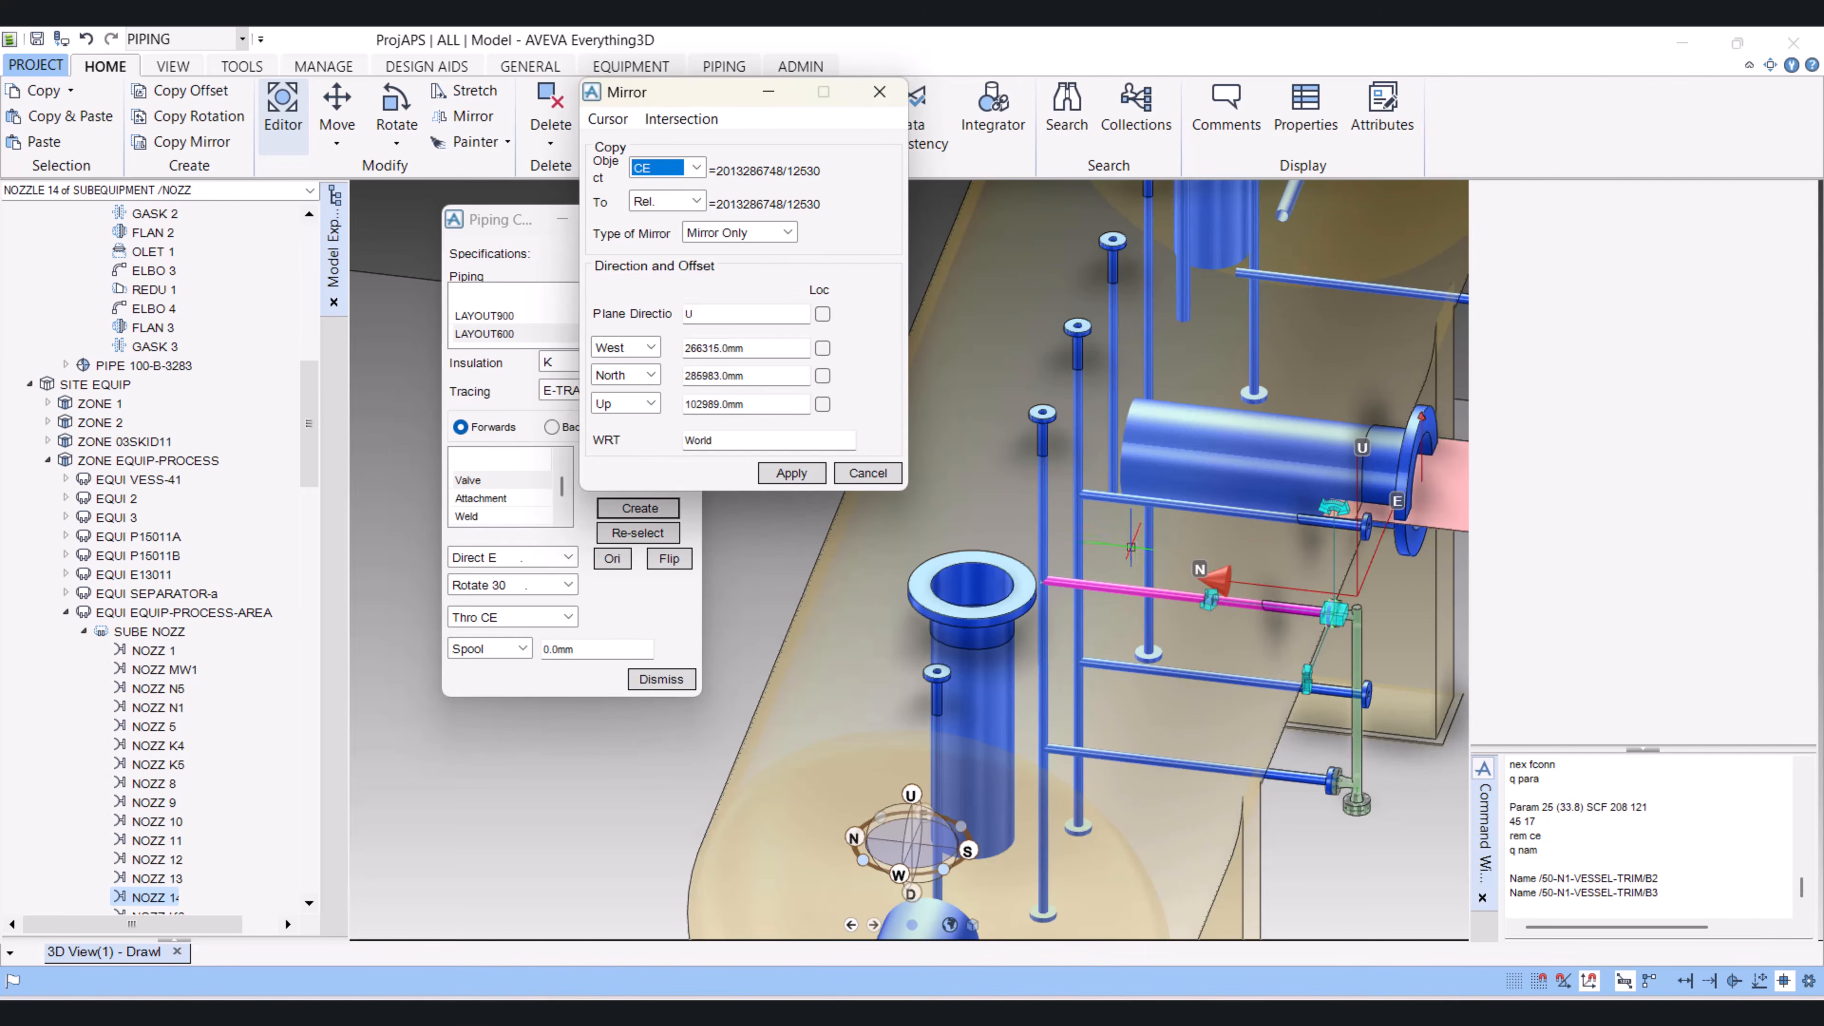
{"action": "left_click", "coordinate": [754, 232]}
{"action": "left_click", "coordinate": [741, 251]}
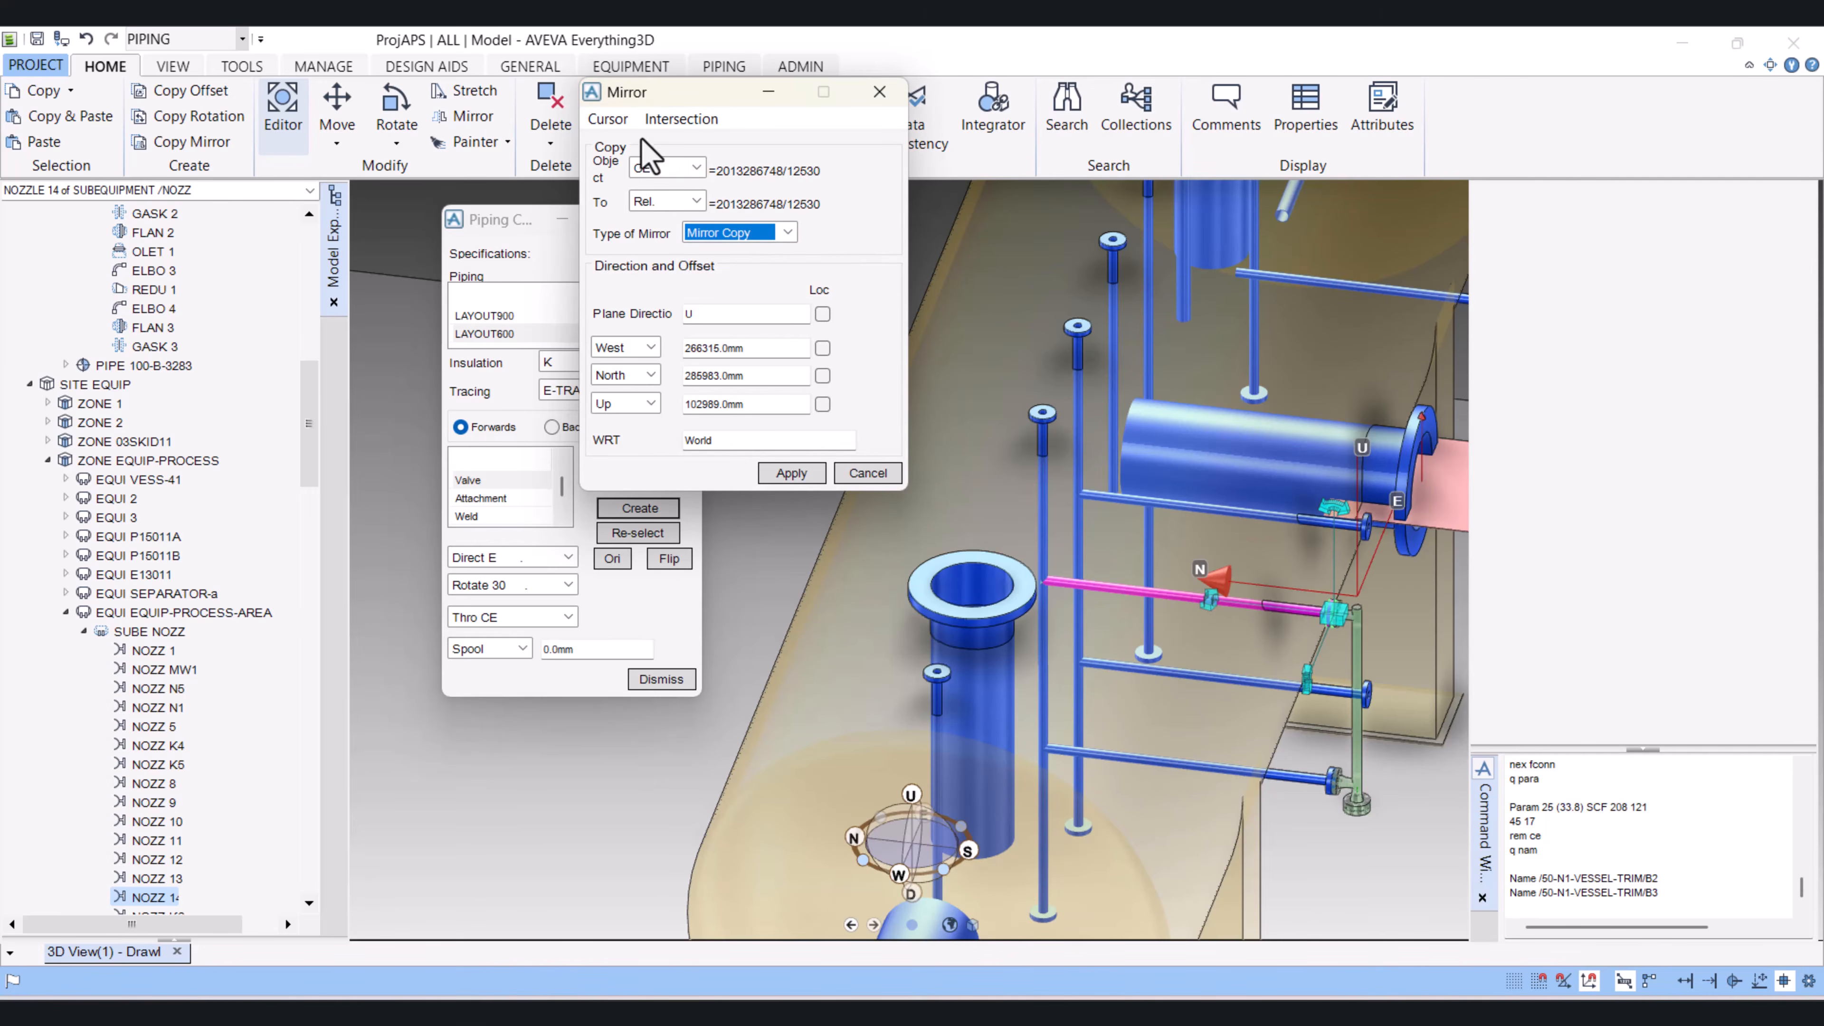
Step: Place the mirror plane by snapping to the large nozzle on the vessel's west end head, and set the plane direction to N
{"action": "left_click", "coordinate": [607, 119]}
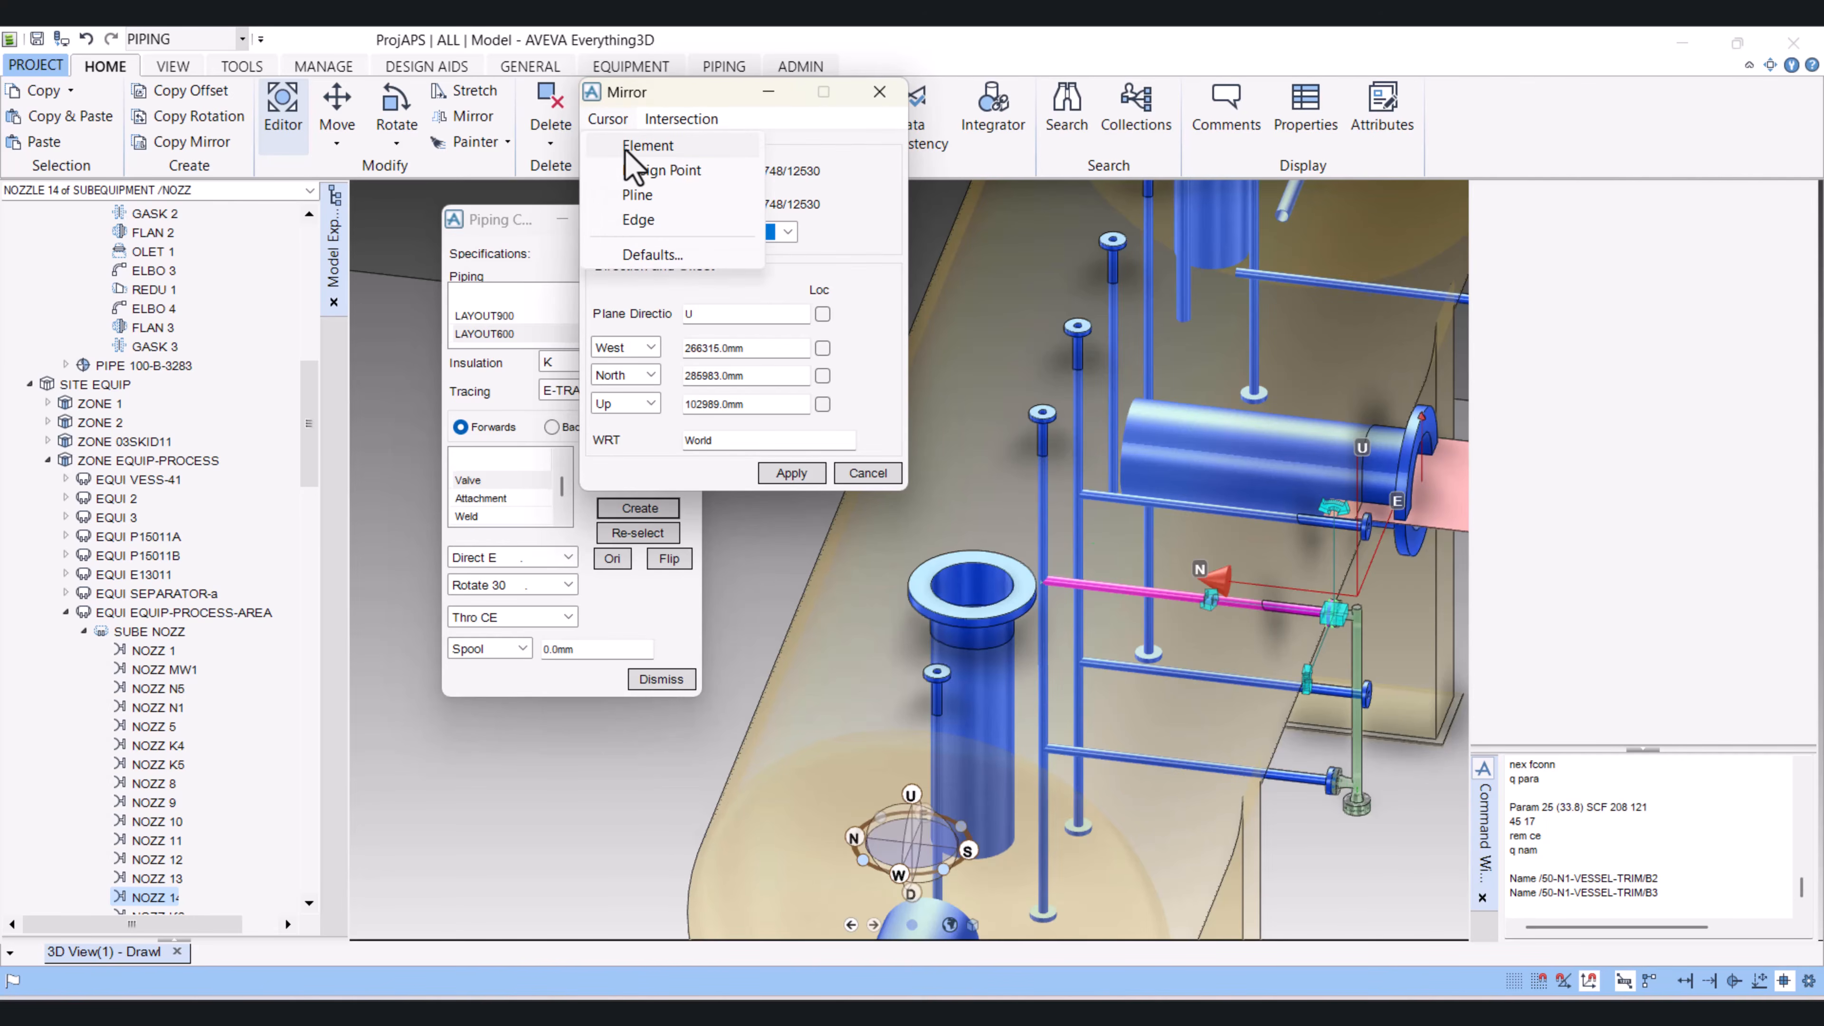
{"action": "left_click", "coordinate": [646, 146]}
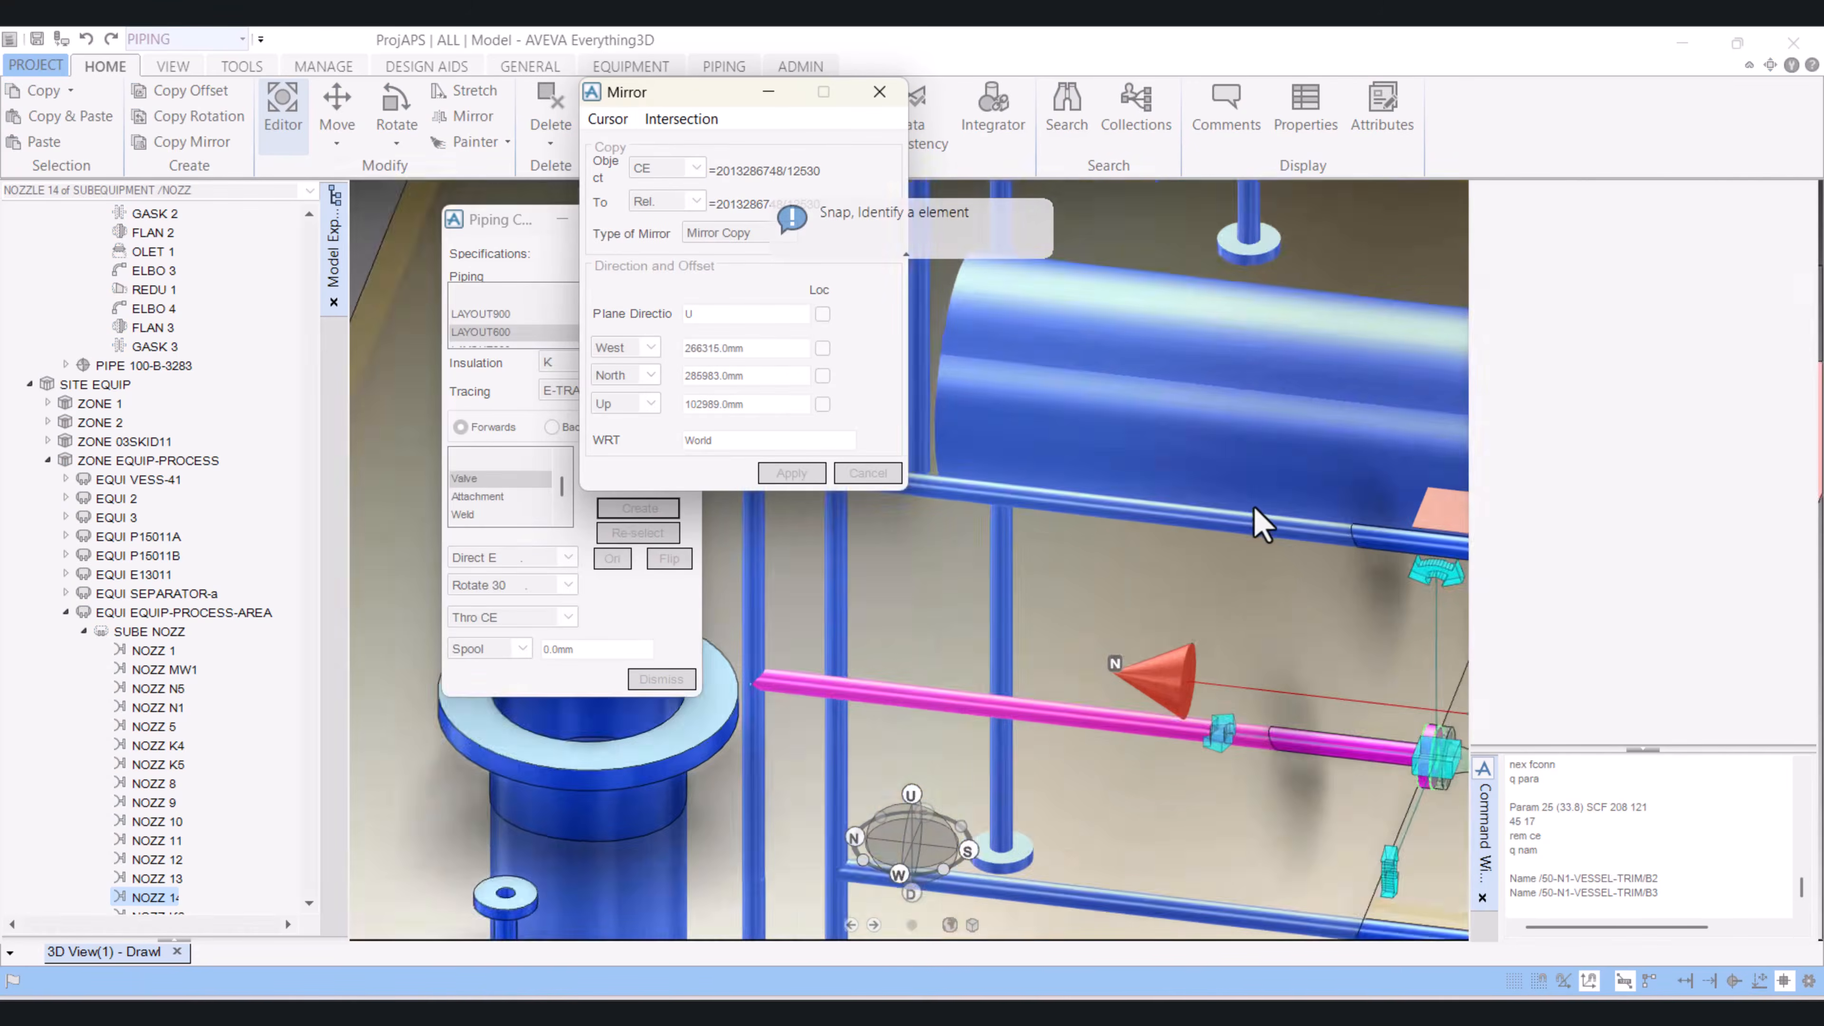
{"action": "scroll", "coordinate": [1244, 577], "scroll_direction": "down", "scroll_amount": 5}
{"action": "left_click", "coordinate": [1063, 665]}
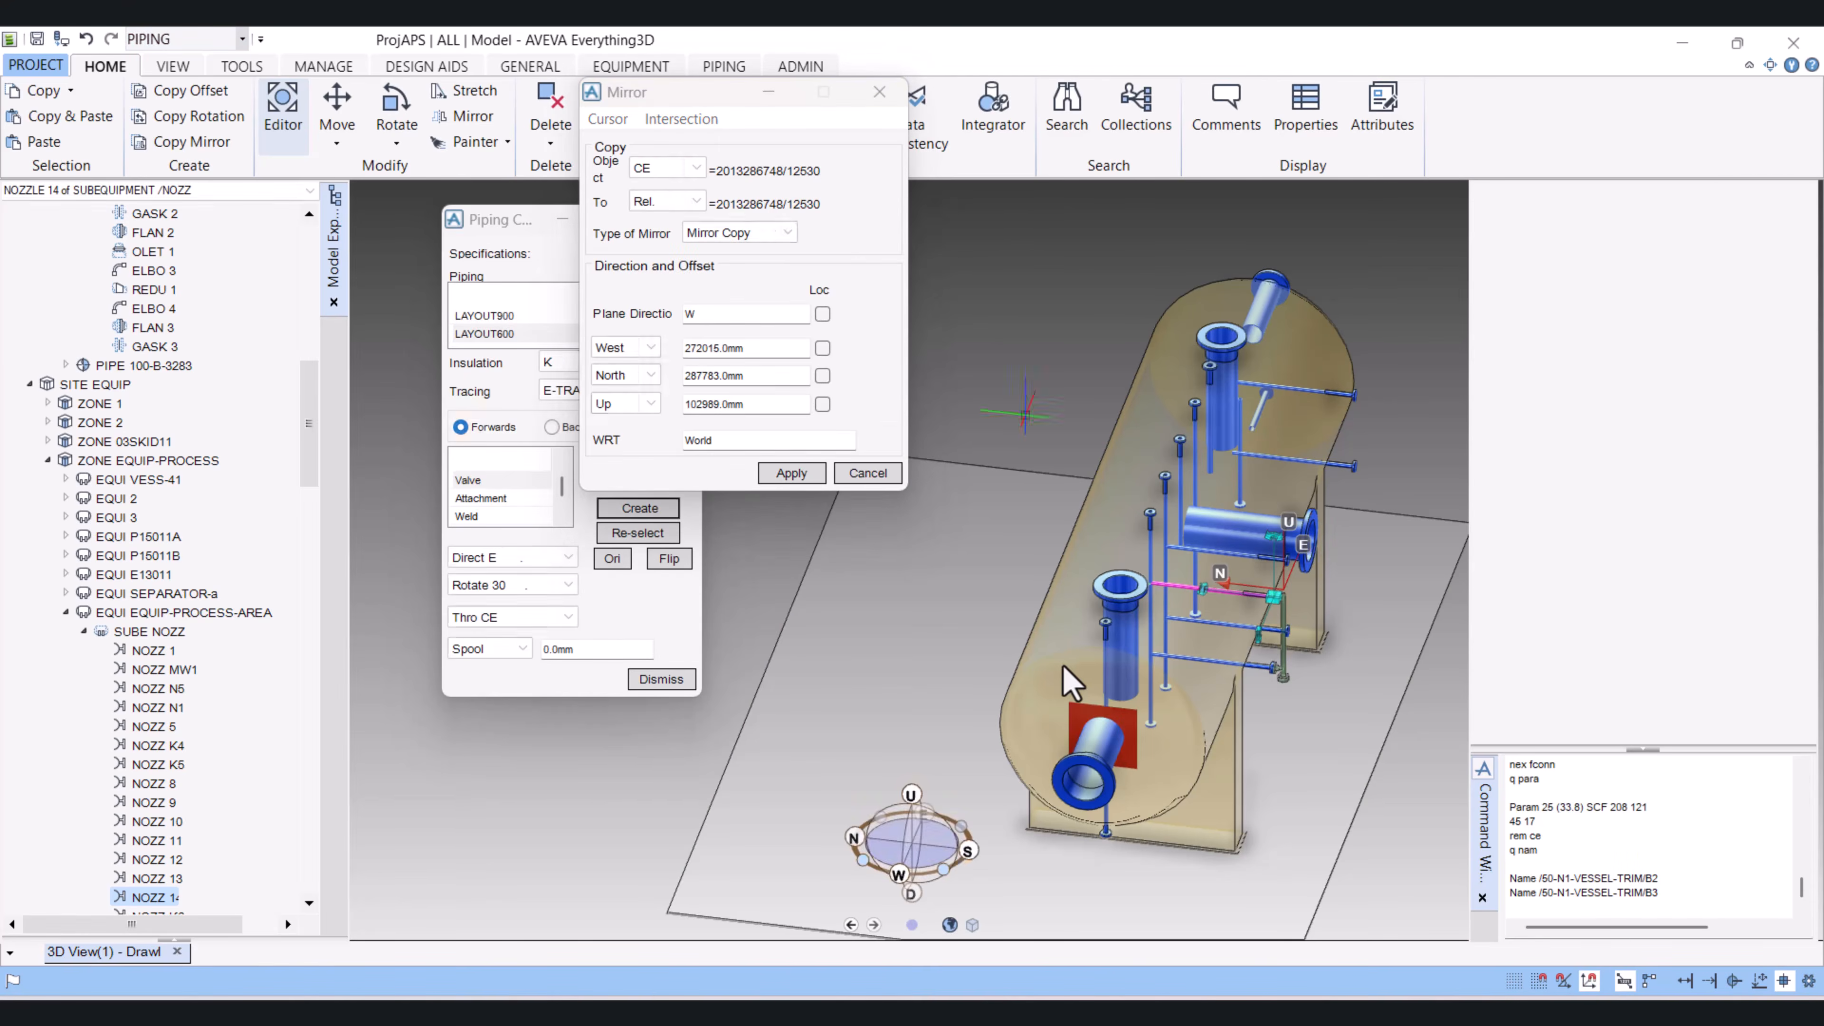
{"action": "middle_click_drag", "start_coordinate": [1098, 729], "coordinate": [913, 655]}
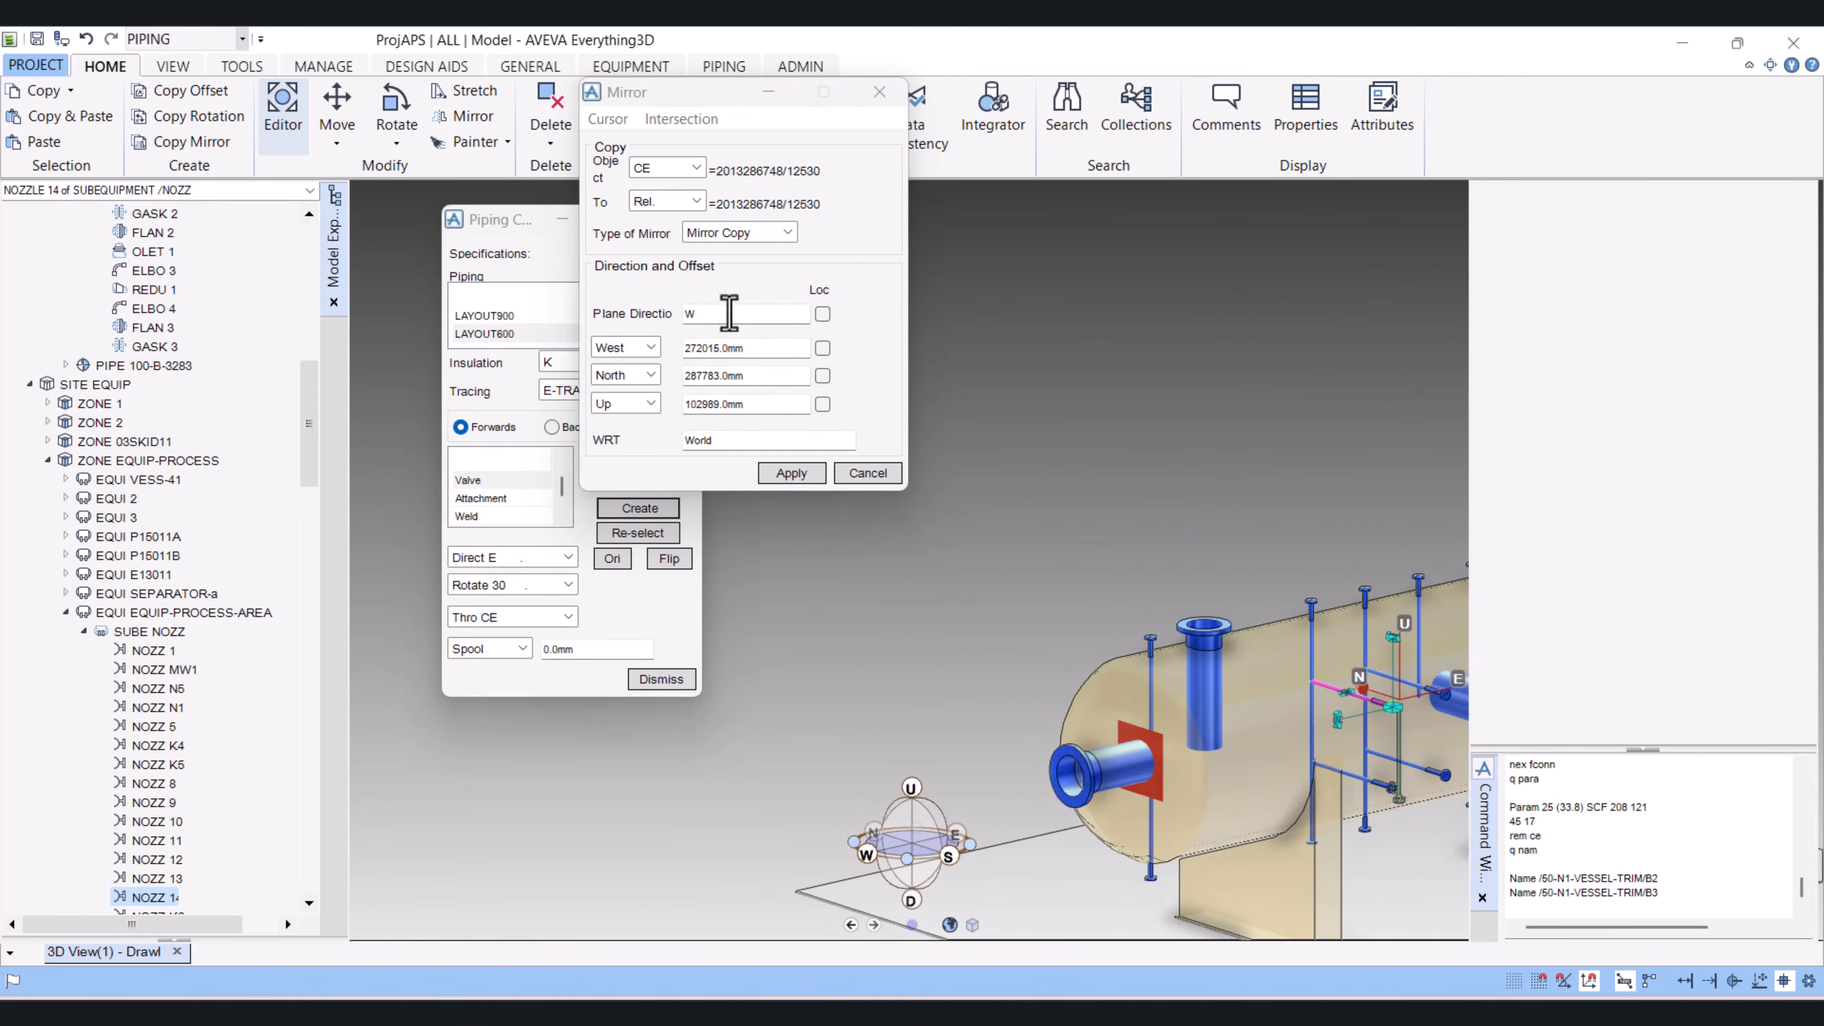
{"action": "middle_click_drag", "start_coordinate": [1016, 677], "coordinate": [1193, 778]}
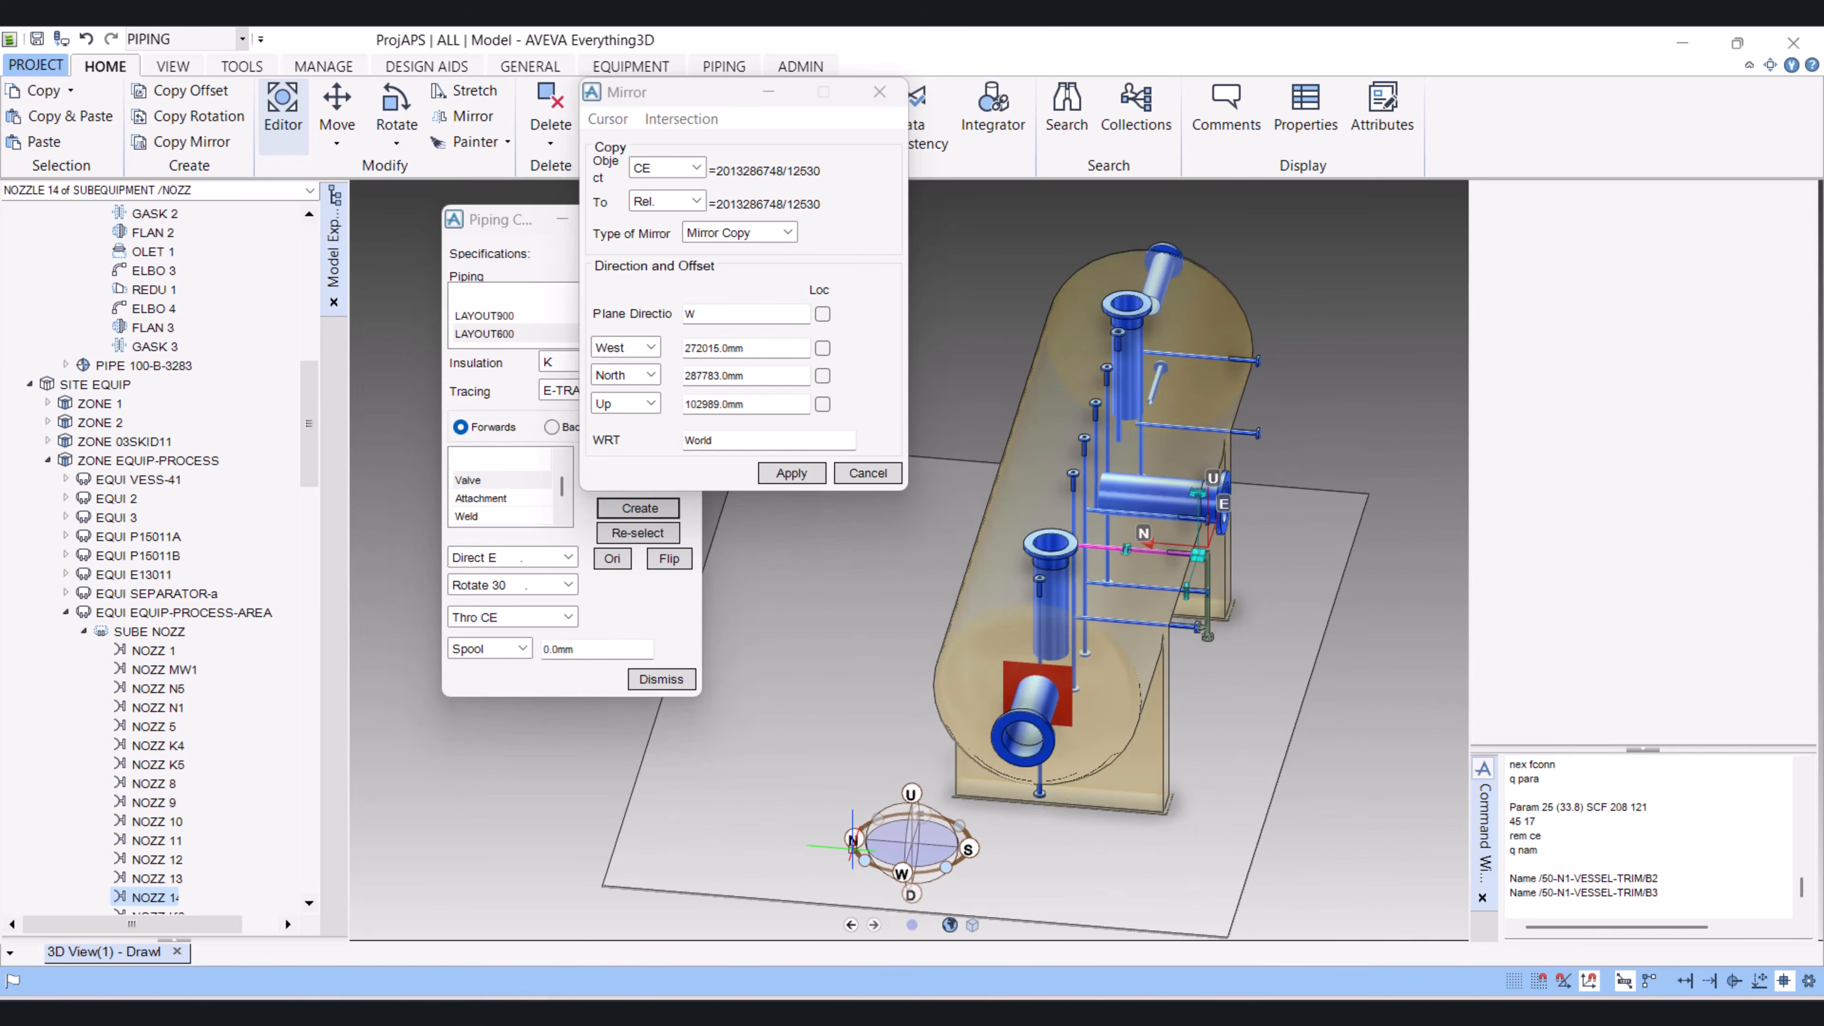
{"action": "left_click", "coordinate": [696, 316]}
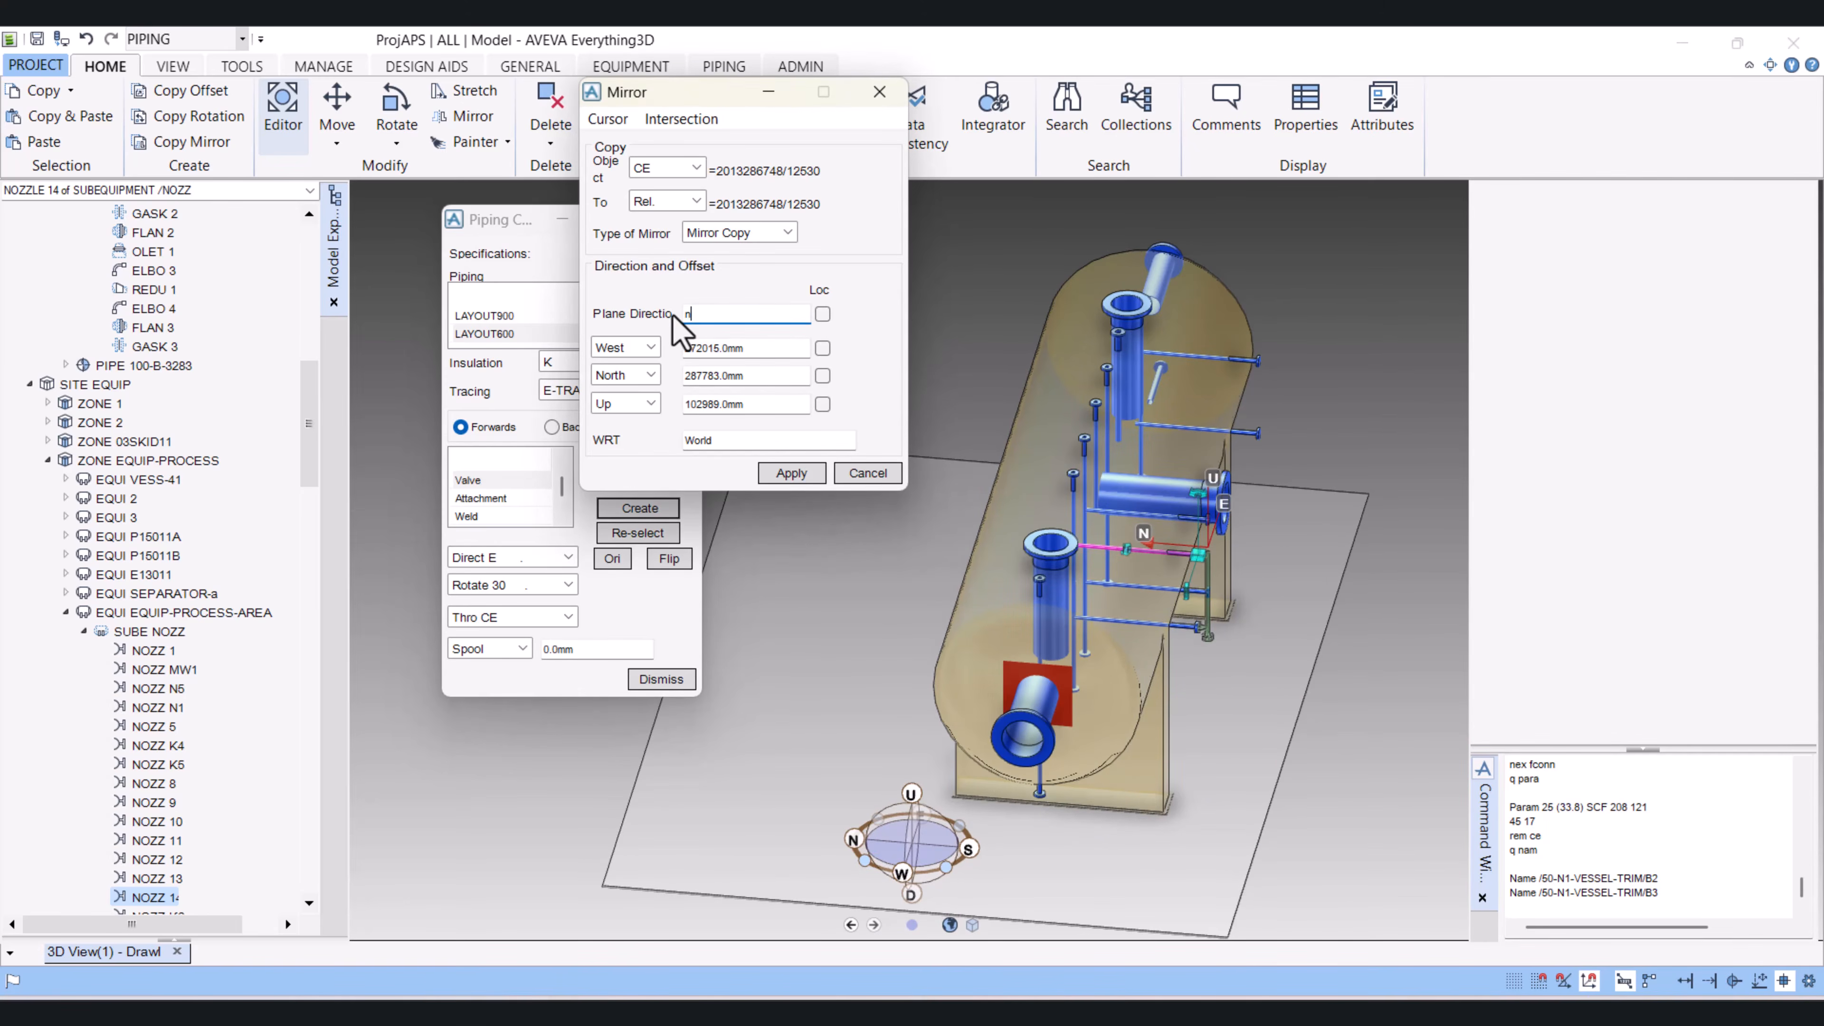
{"action": "key", "text": "Return"}
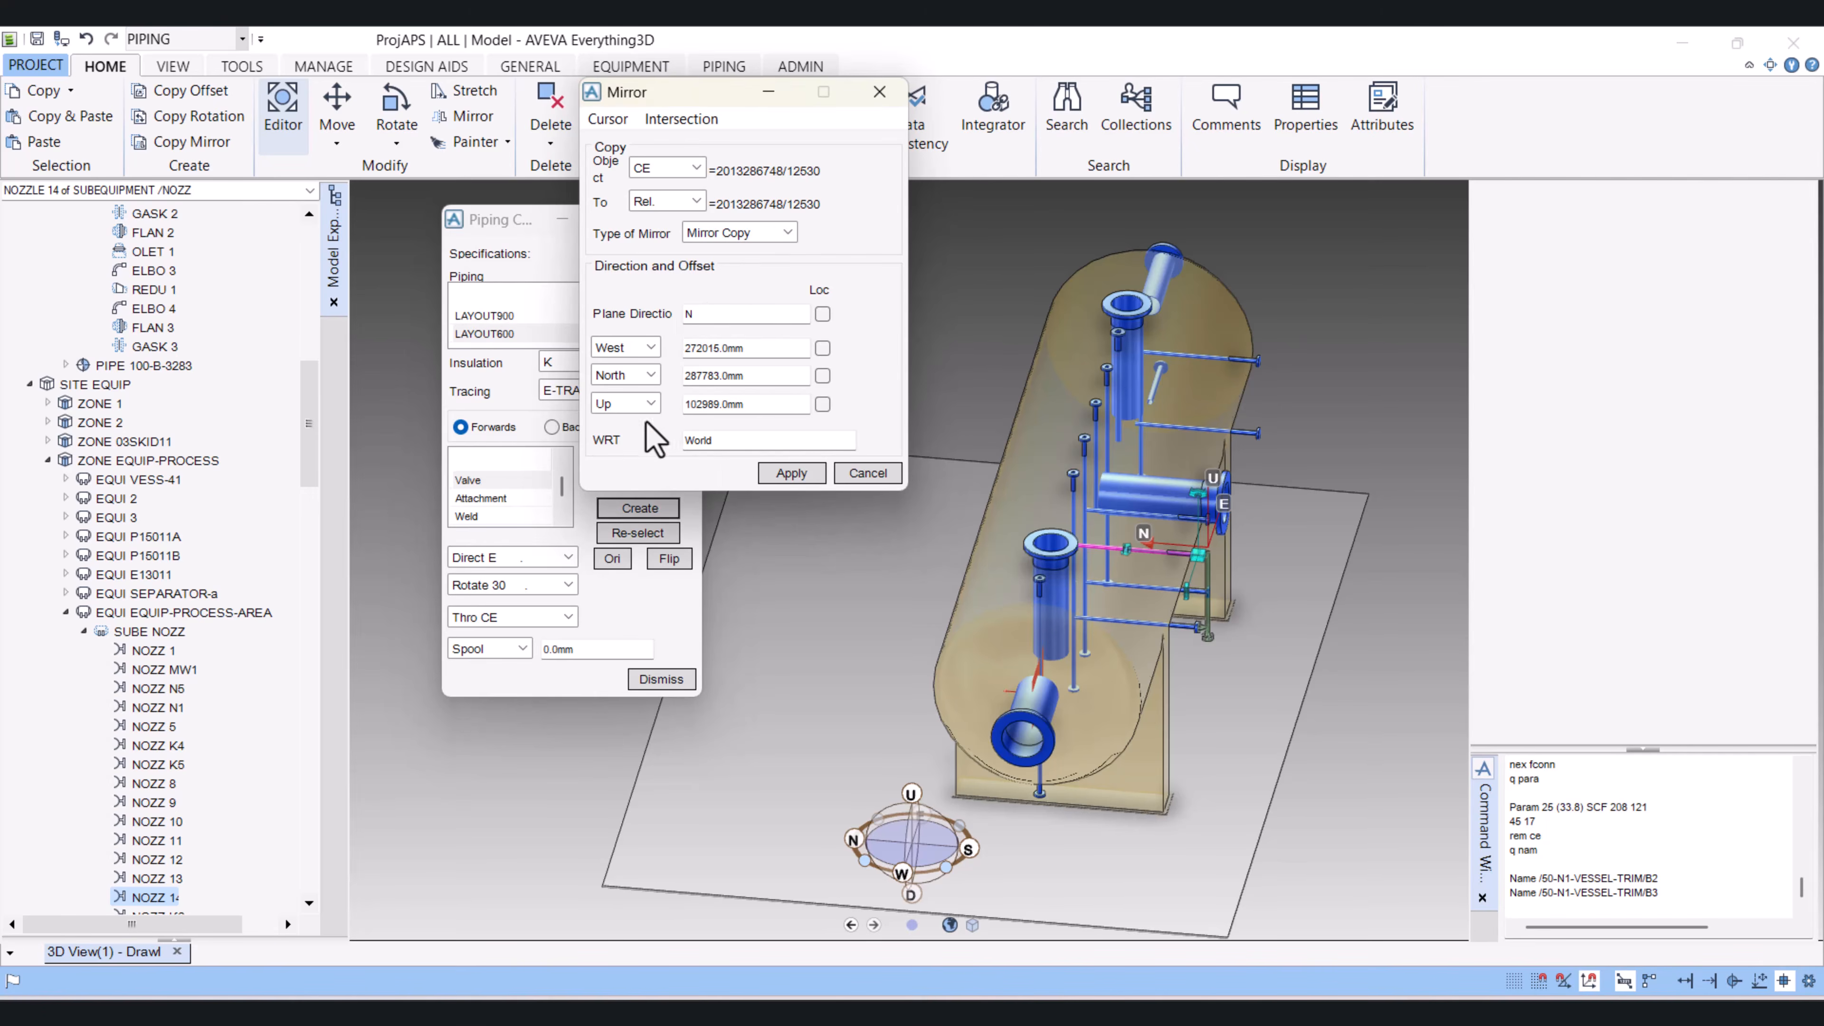
Step: Apply the mirror copy of NOZZ 14, retain the created copy, and check its position on the opposite side of the vessel
{"action": "left_click", "coordinate": [788, 473]}
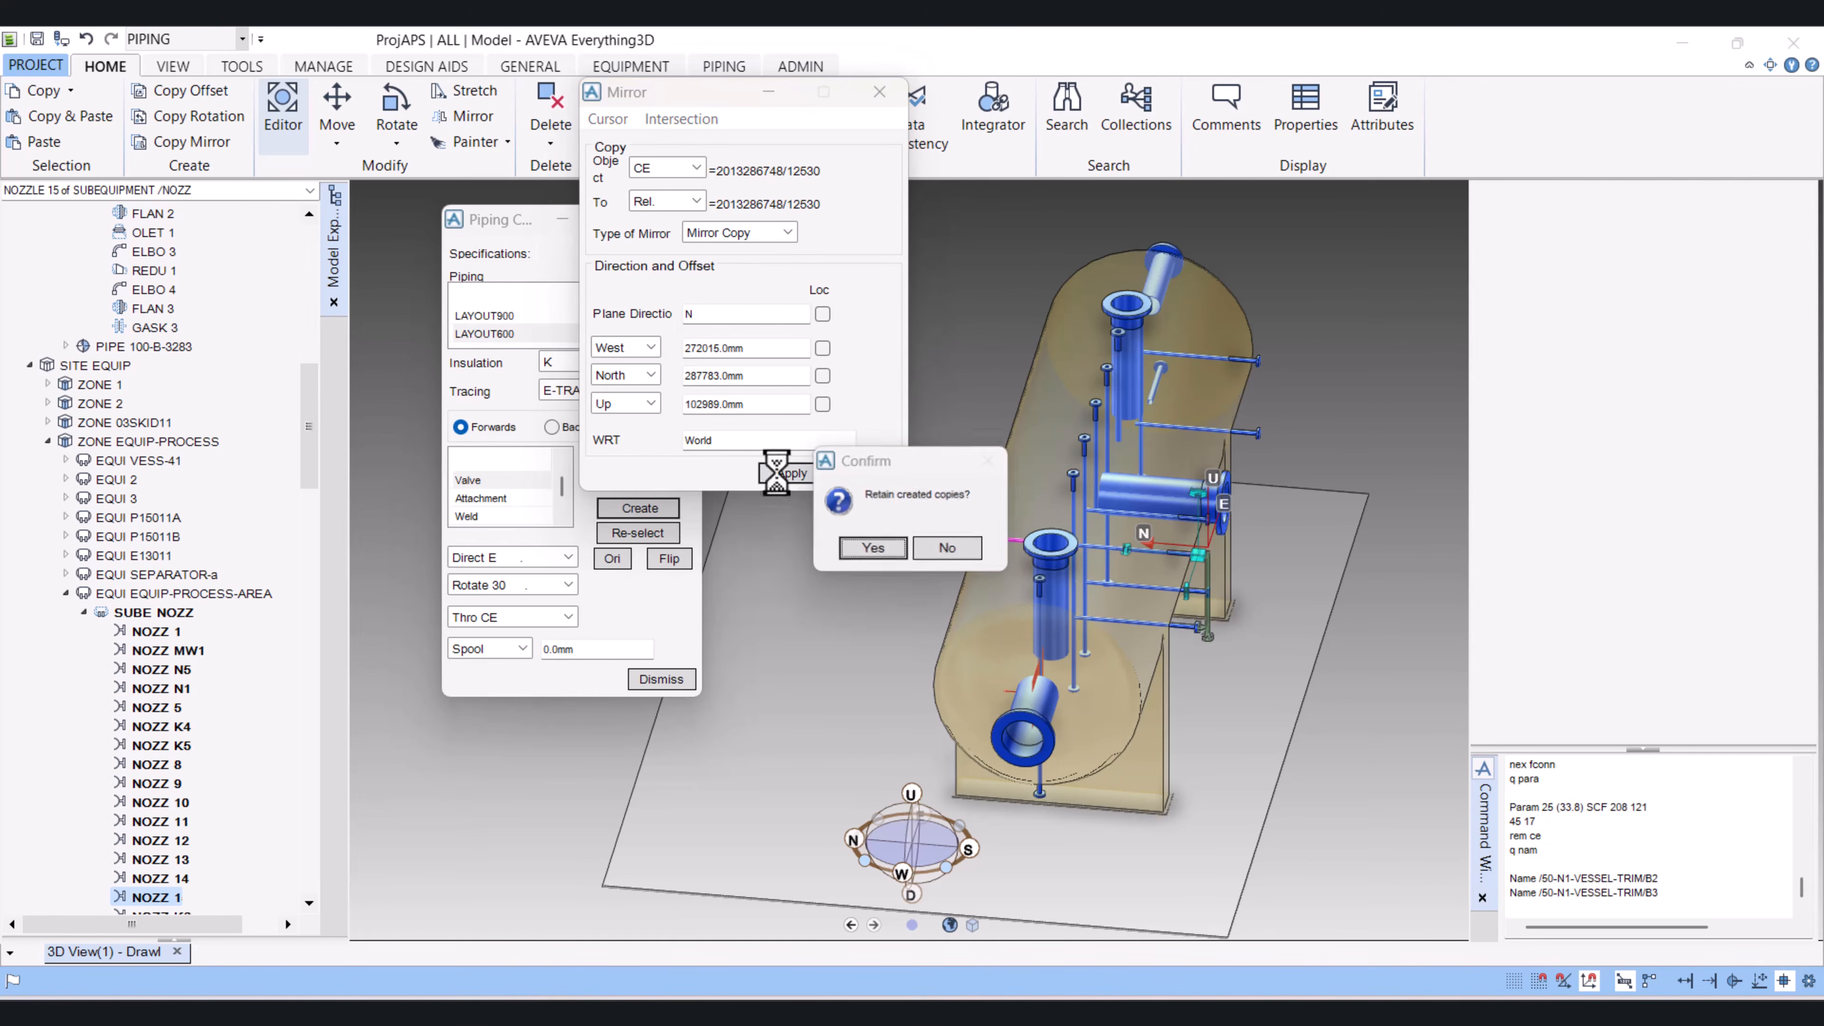
{"action": "left_click", "coordinate": [859, 554]}
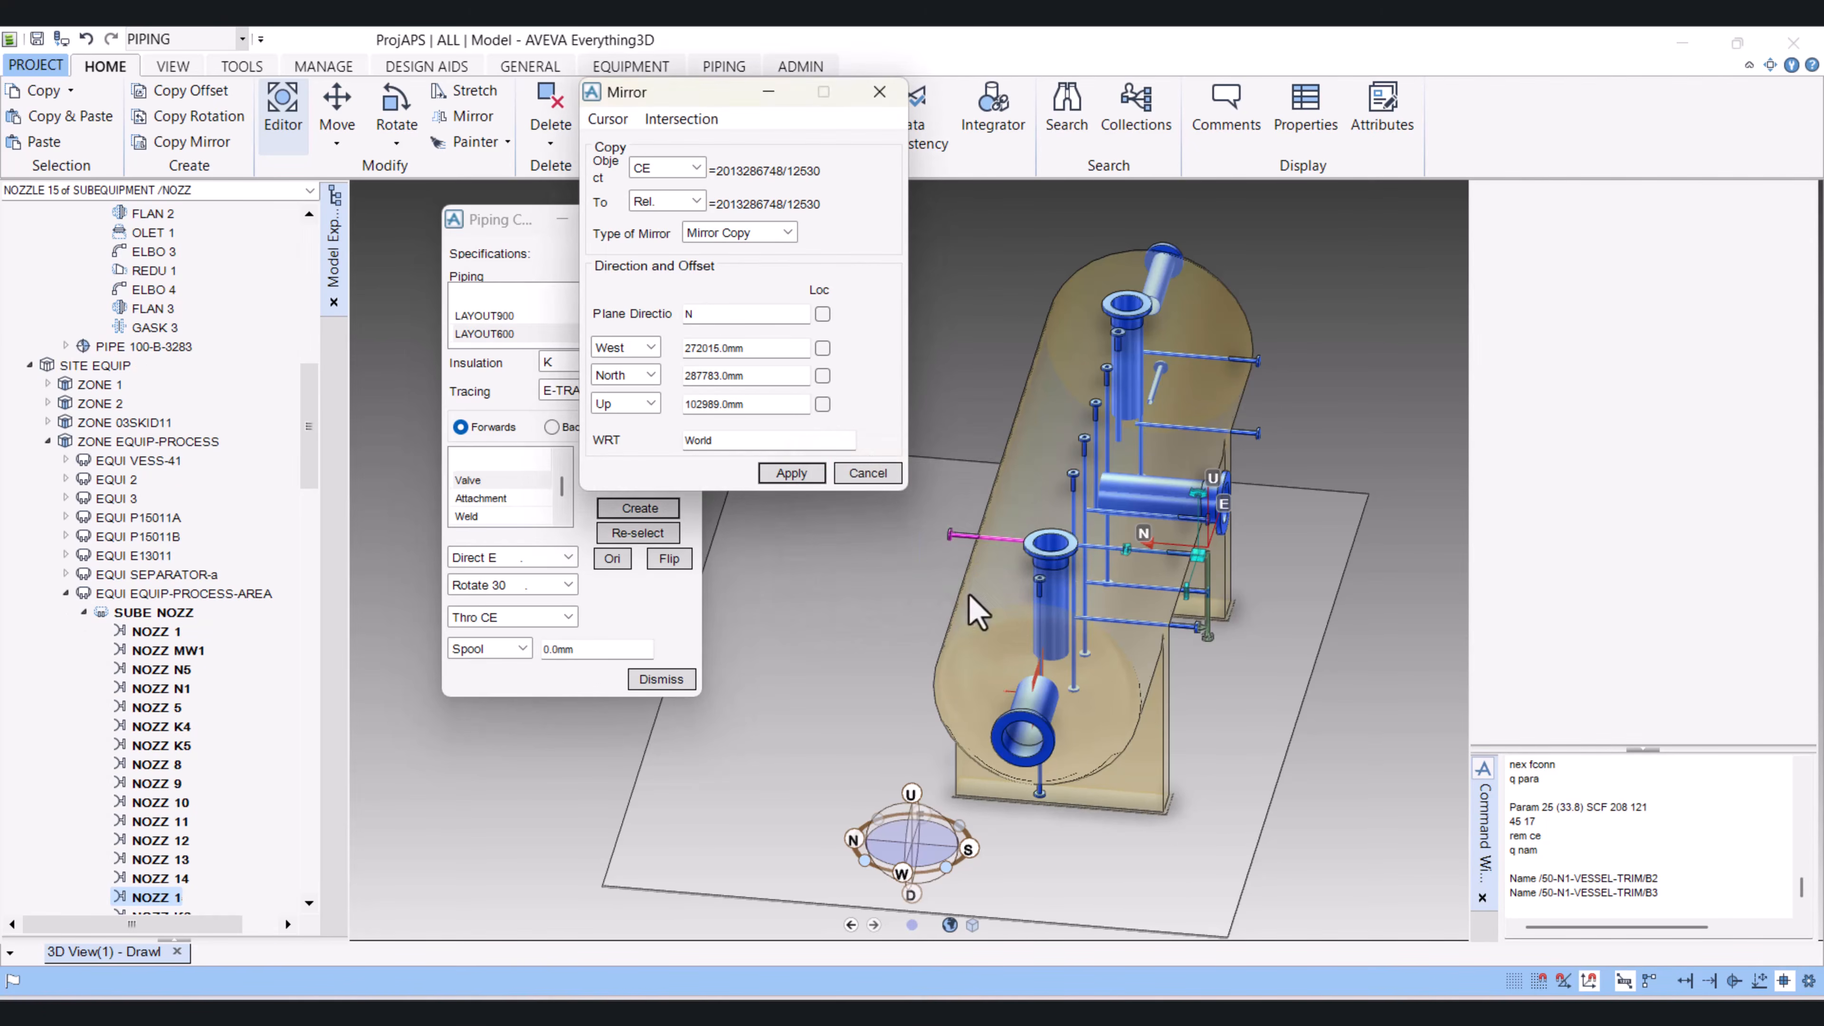
{"action": "mouse_move", "coordinate": [1146, 583]}
{"action": "middle_mouse_down"}
{"action": "mouse_move", "coordinate": [1244, 535]}
{"action": "mouse_move", "coordinate": [1130, 570]}
{"action": "middle_mouse_up"}
{"action": "scroll", "coordinate": [791, 556], "scroll_direction": "down", "scroll_amount": 3}
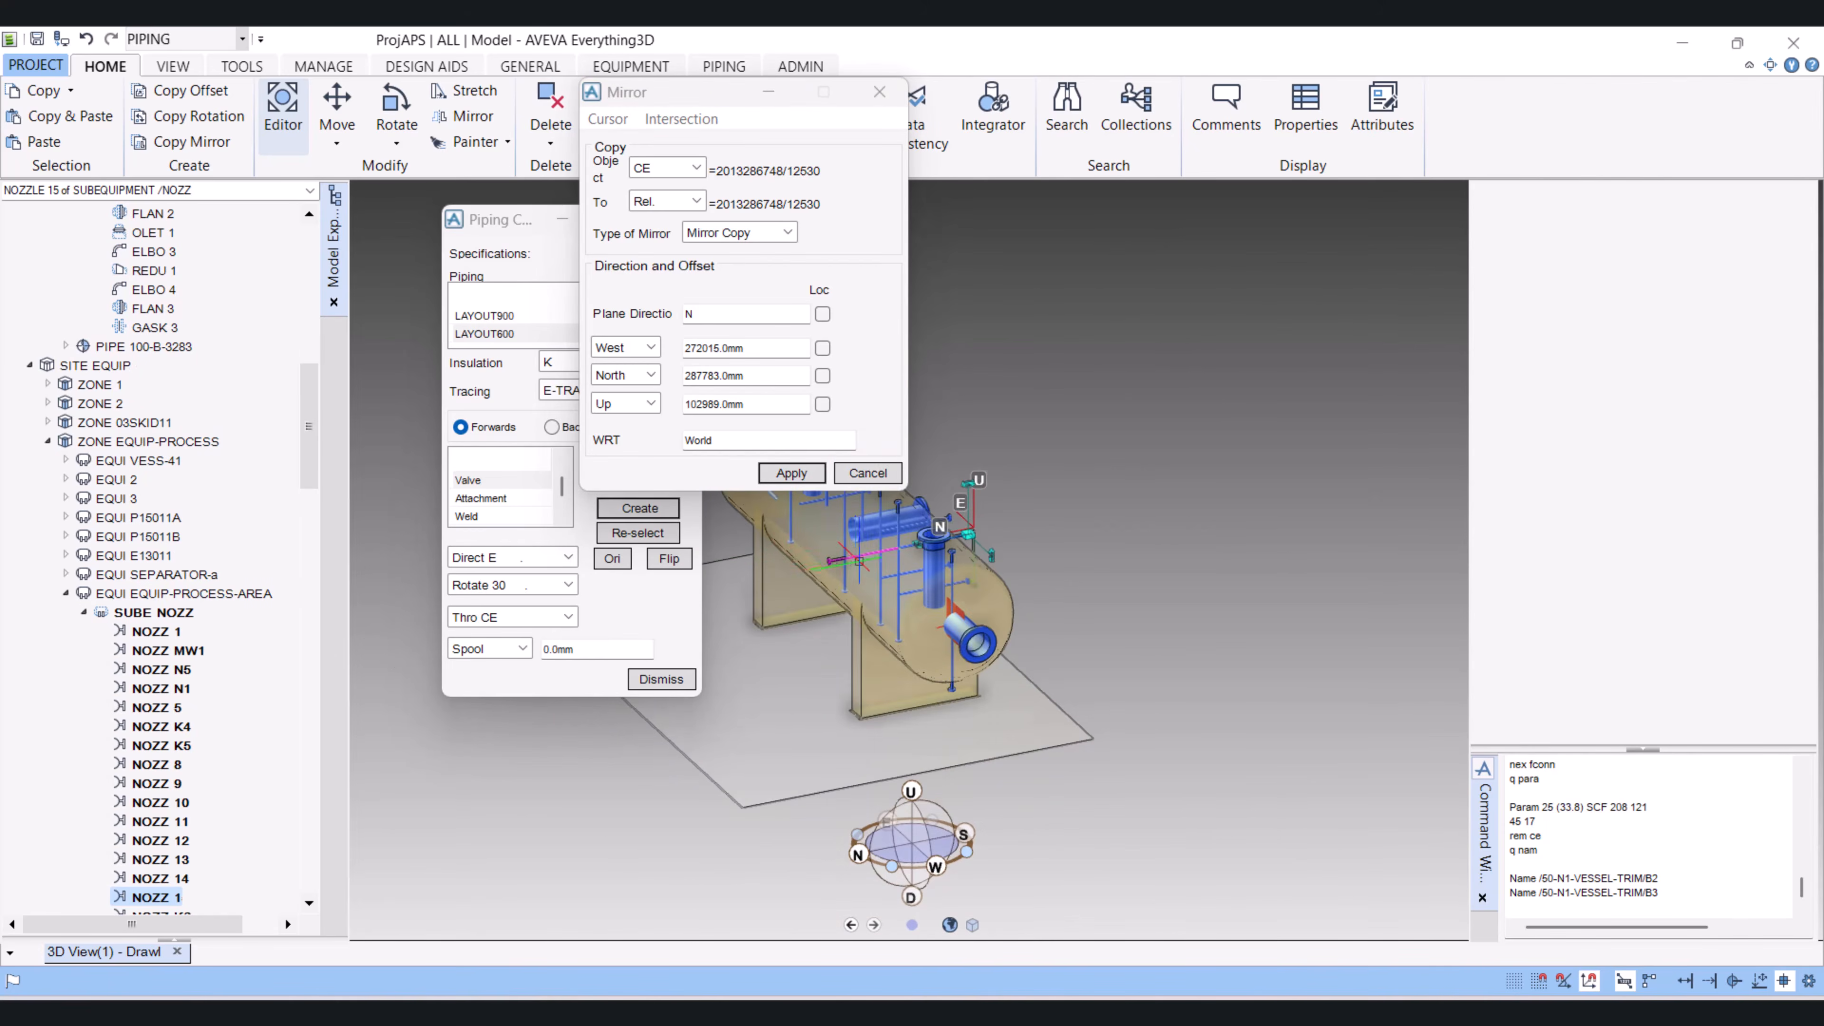
{"action": "middle_click_drag", "start_coordinate": [859, 561], "coordinate": [736, 587]}
{"action": "scroll", "coordinate": [953, 641], "scroll_direction": "down", "scroll_amount": 2}
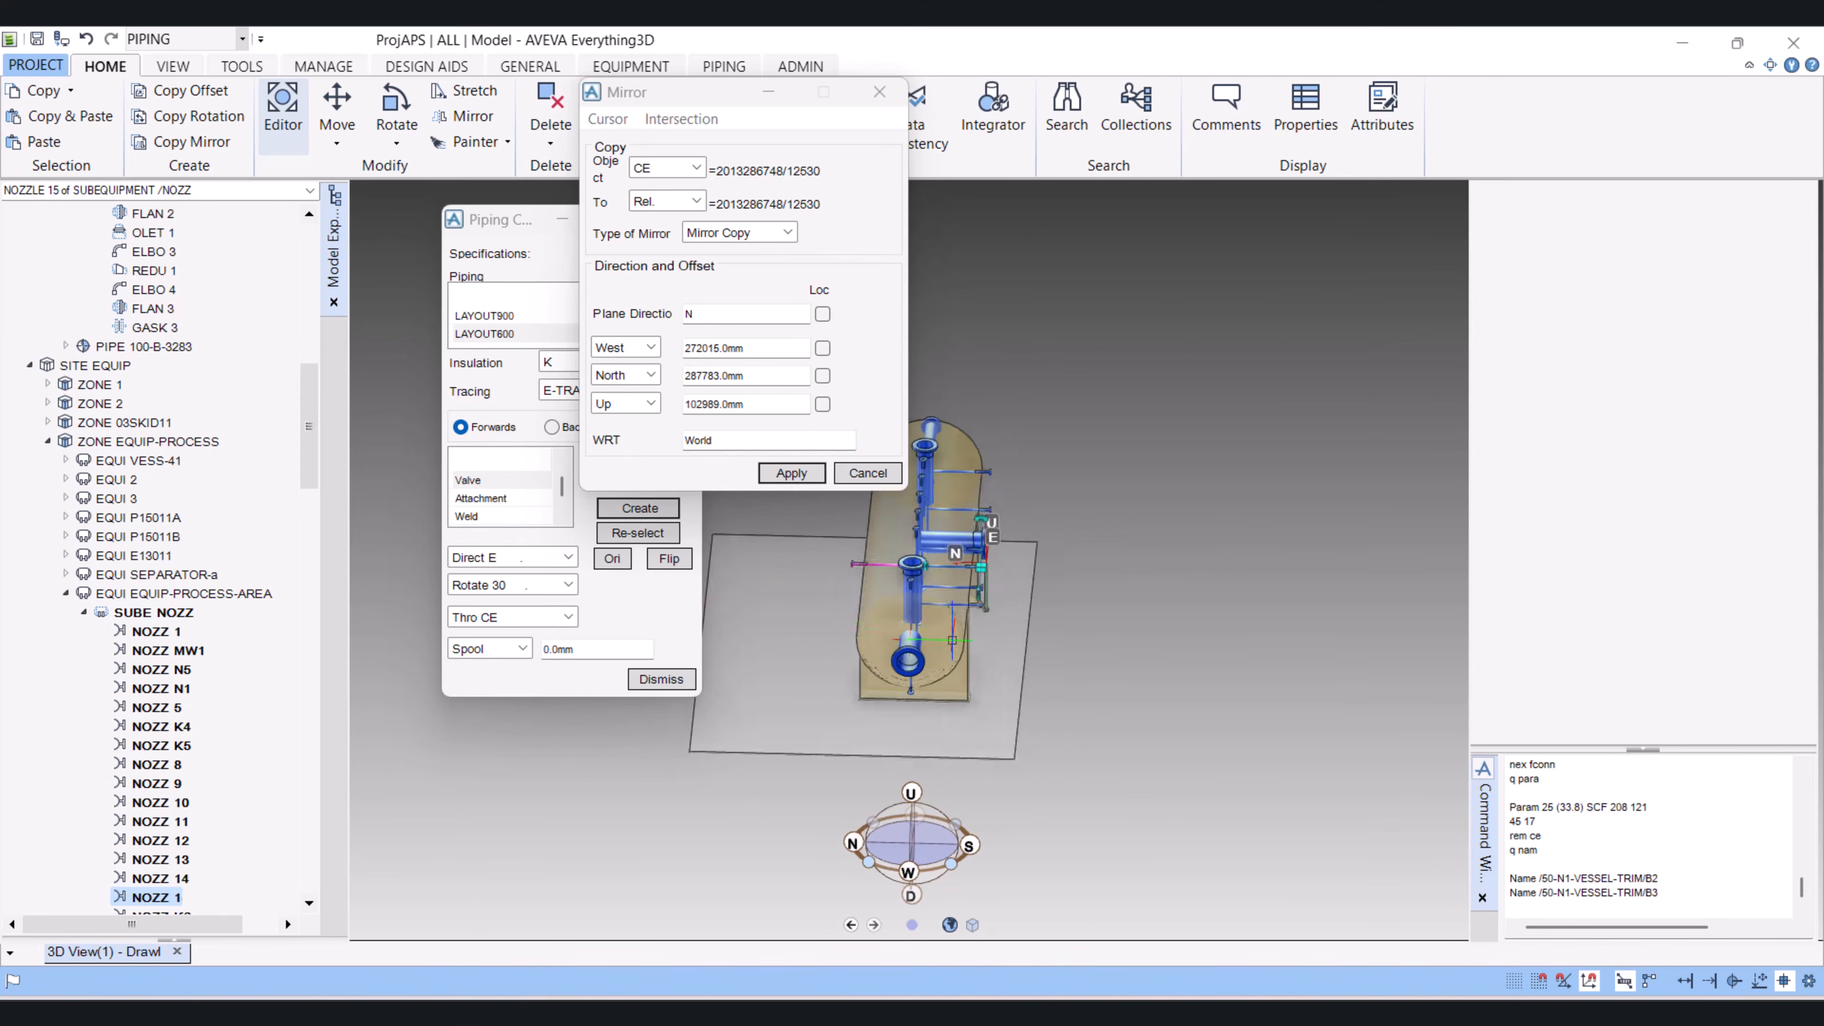
{"action": "middle_click_drag", "start_coordinate": [952, 641], "coordinate": [1024, 645]}
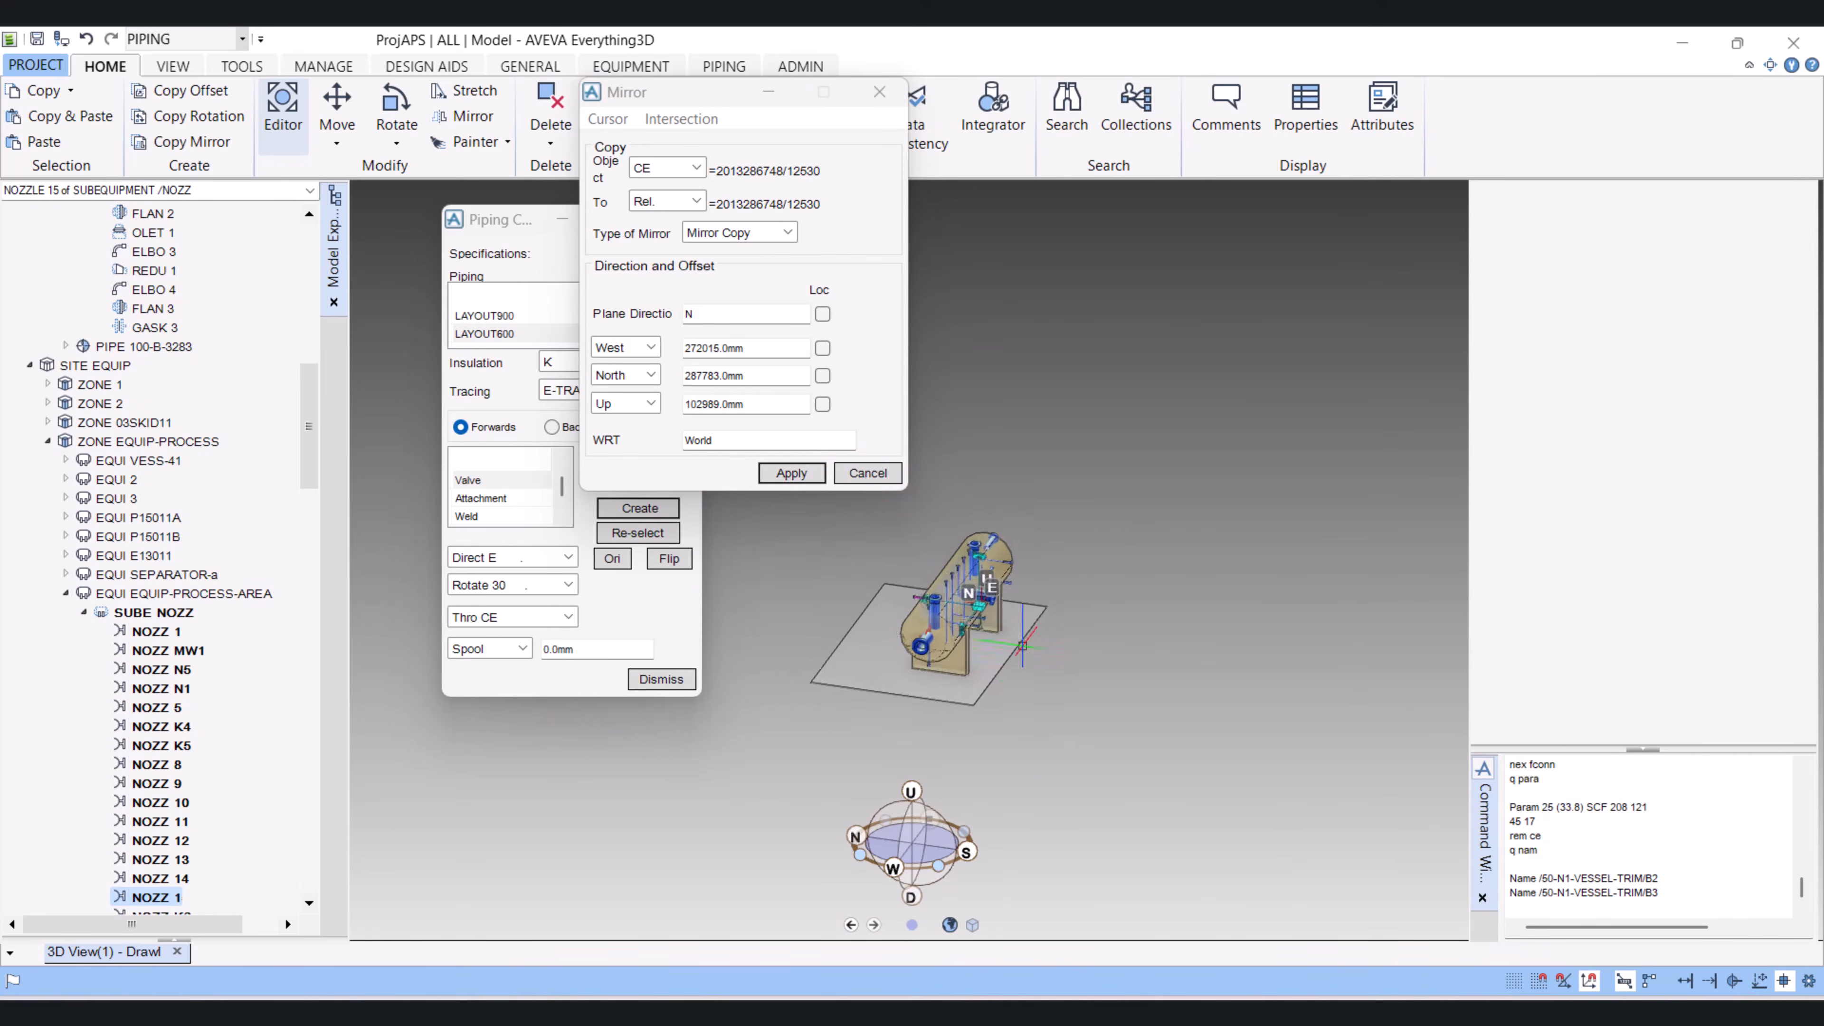
{"action": "scroll", "coordinate": [1020, 643], "scroll_direction": "up", "scroll_amount": 5}
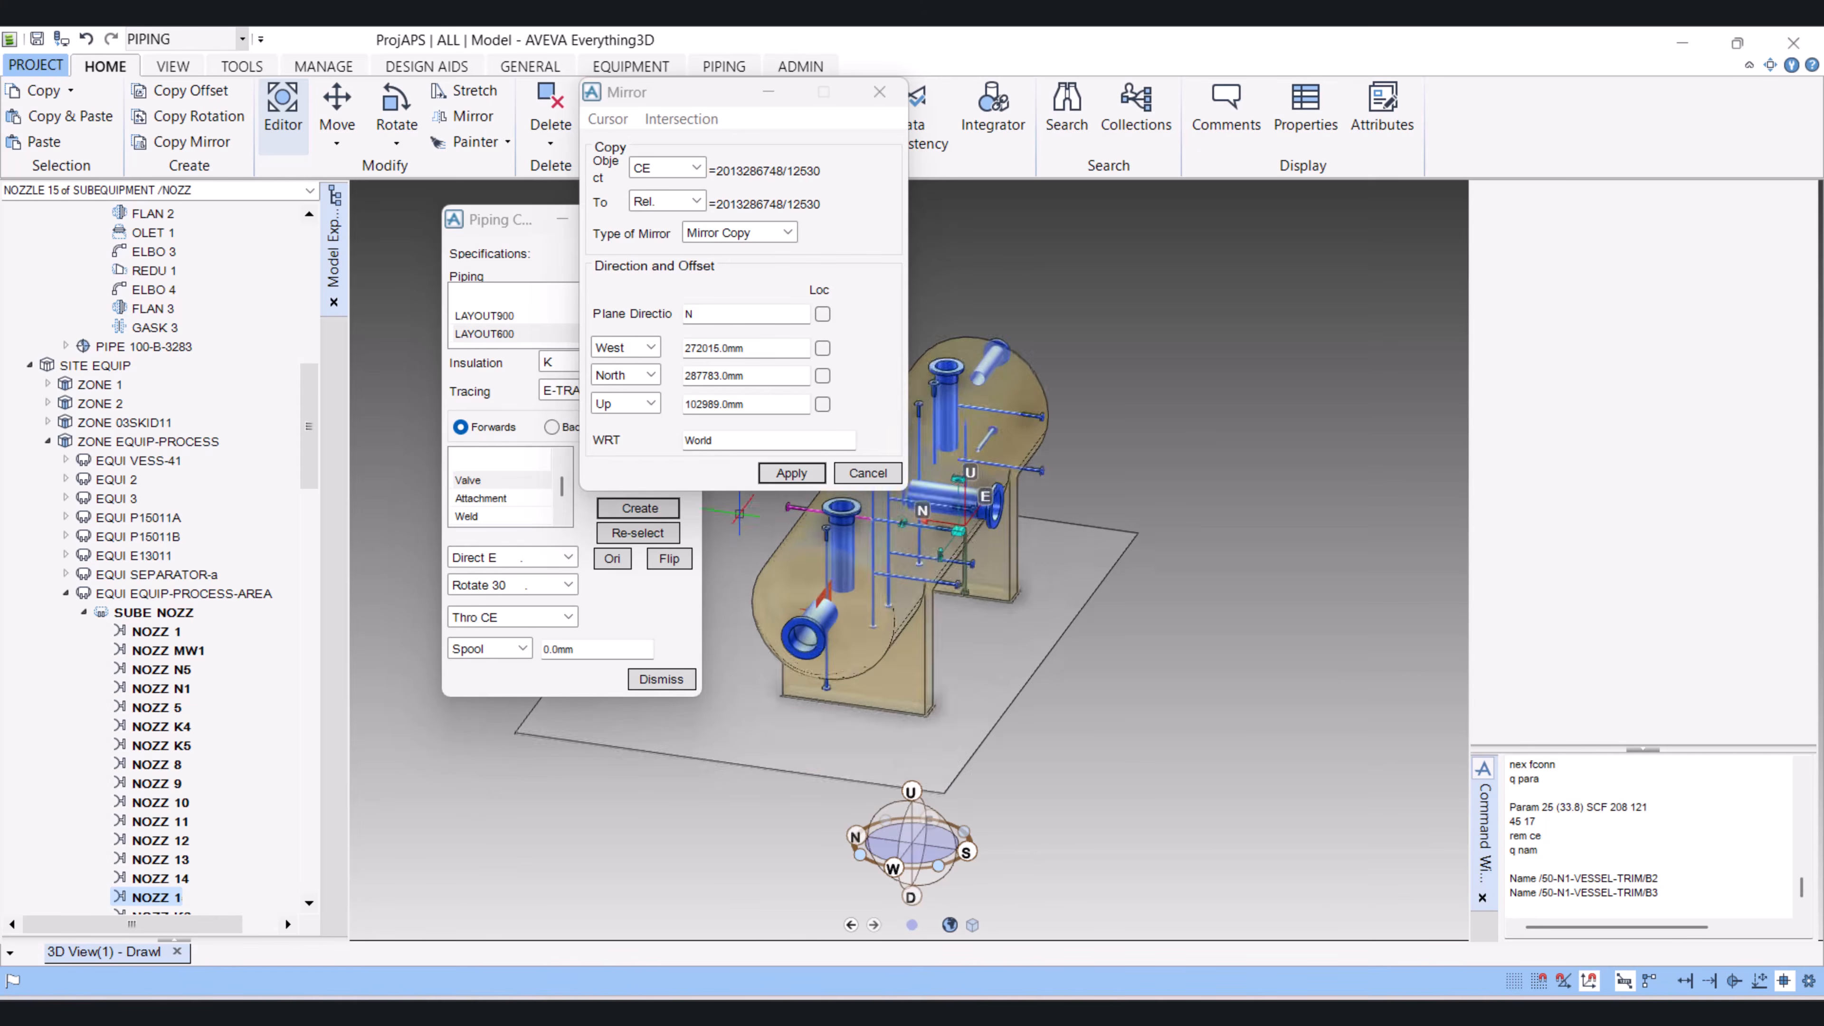
{"action": "scroll", "coordinate": [740, 513], "scroll_direction": "up", "scroll_amount": 4}
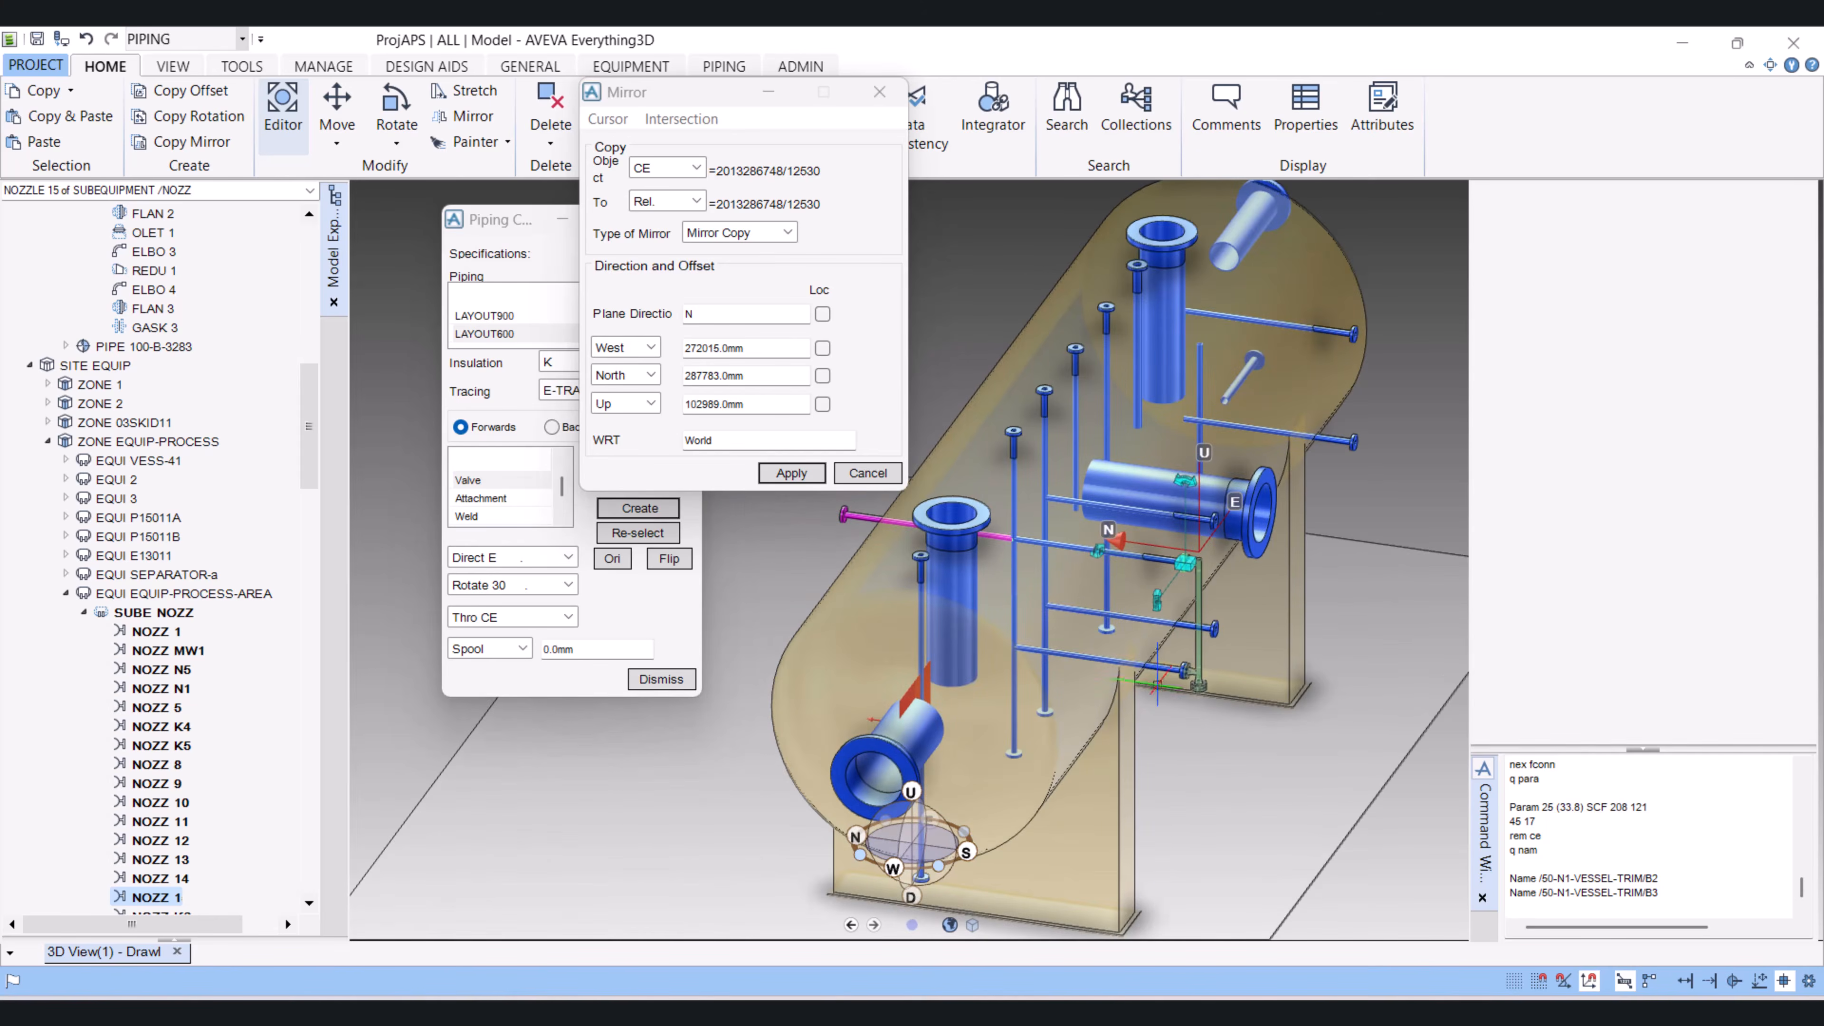
Step: Pick NOZZ 9, where the branch's lower flange connects, and set it as the mirror object using CE
{"action": "left_click", "coordinate": [1164, 667]}
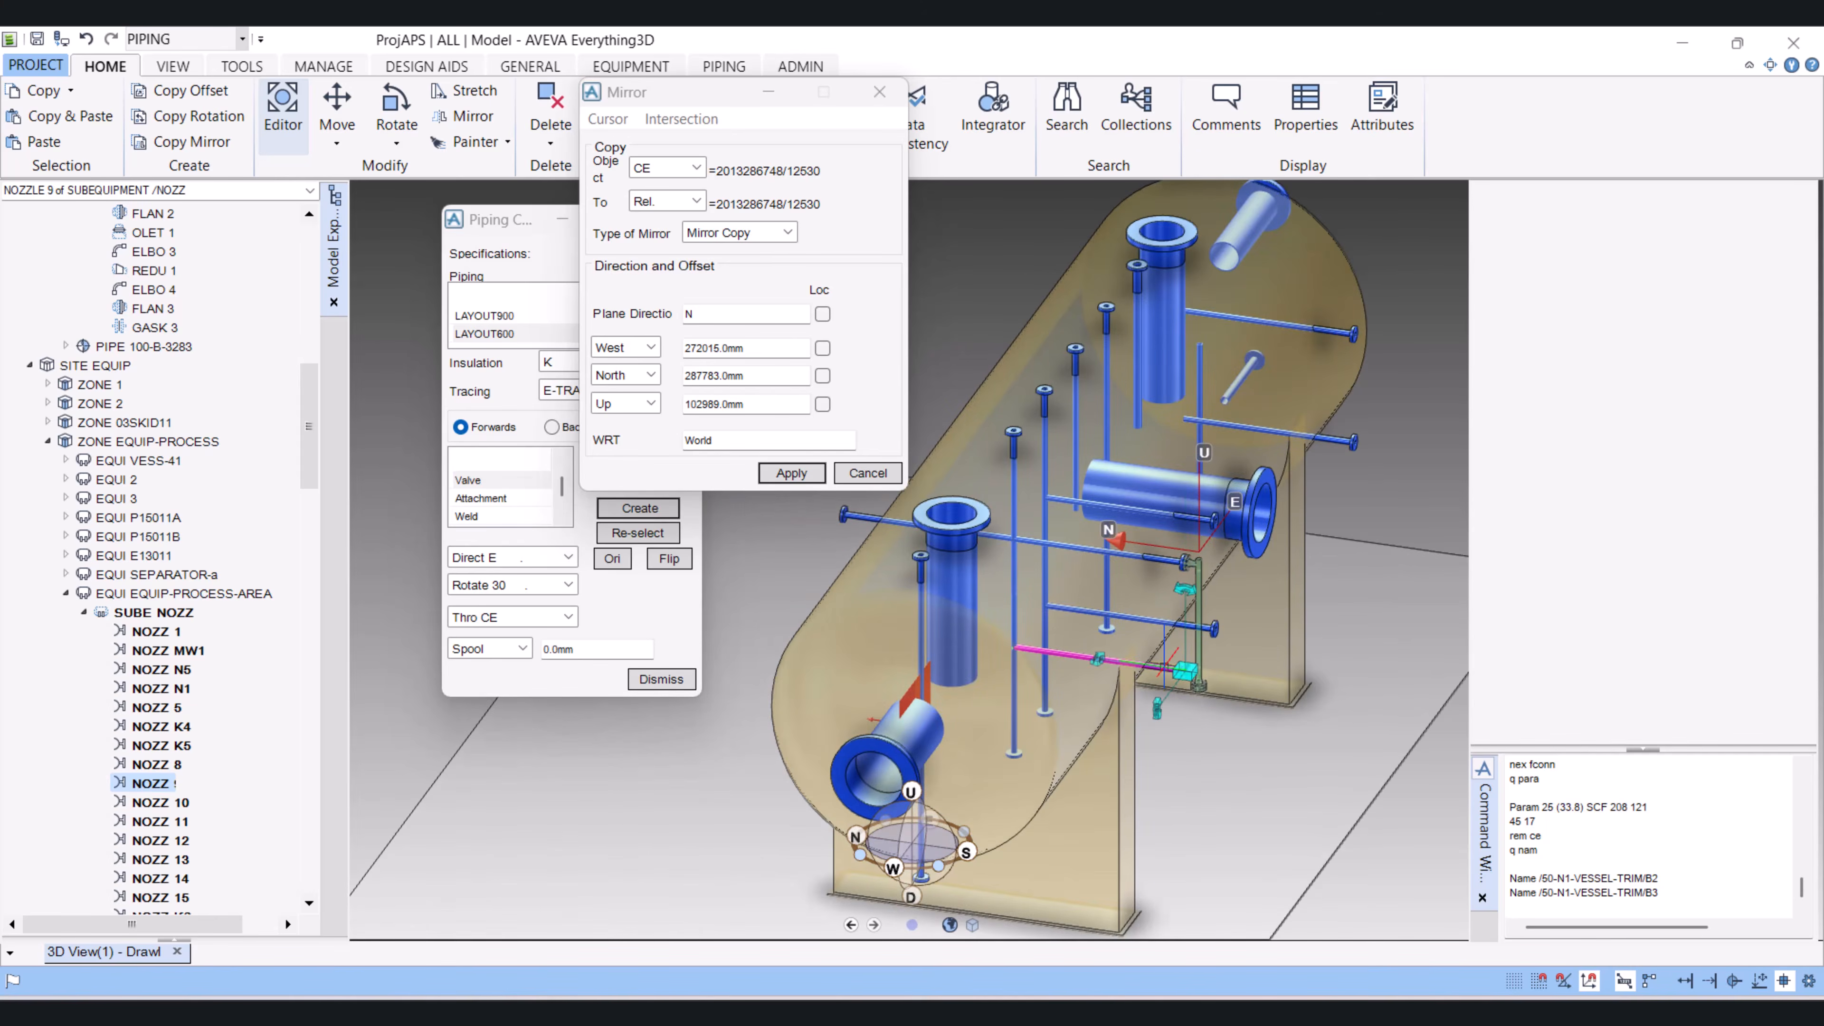
{"action": "key", "text": "Escape"}
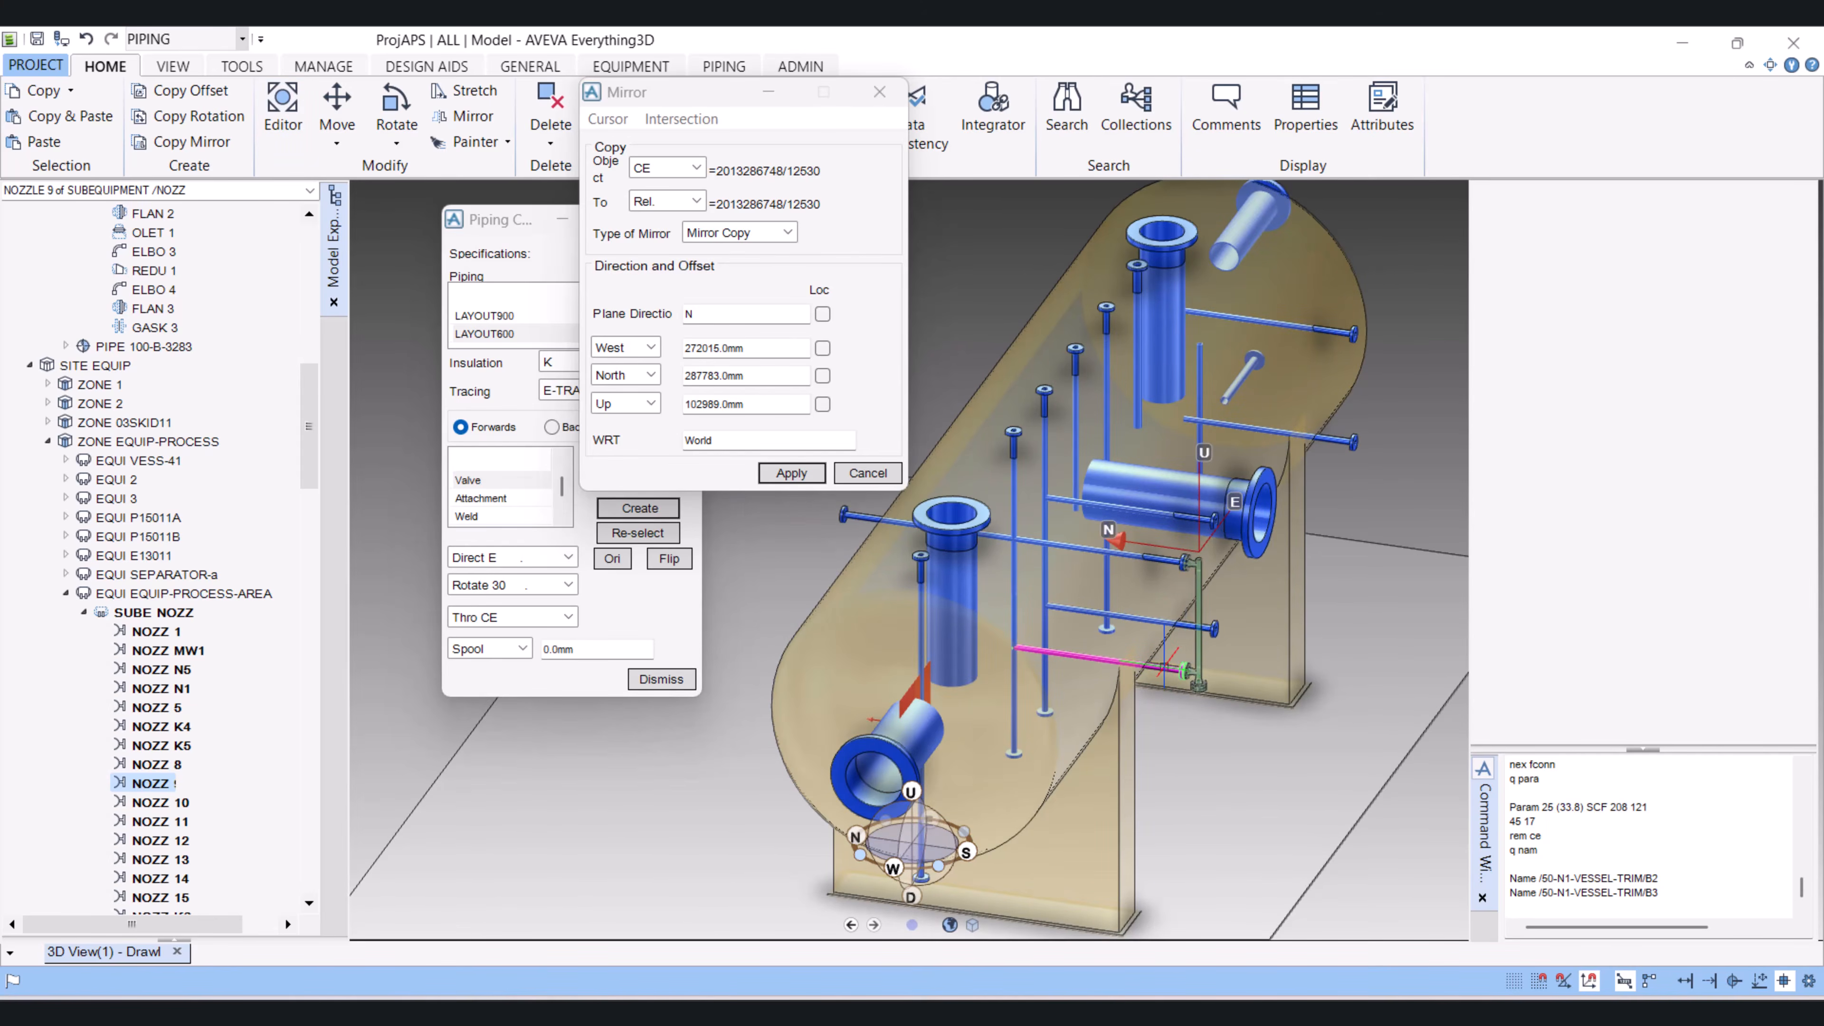
{"action": "left_click", "coordinate": [662, 171]}
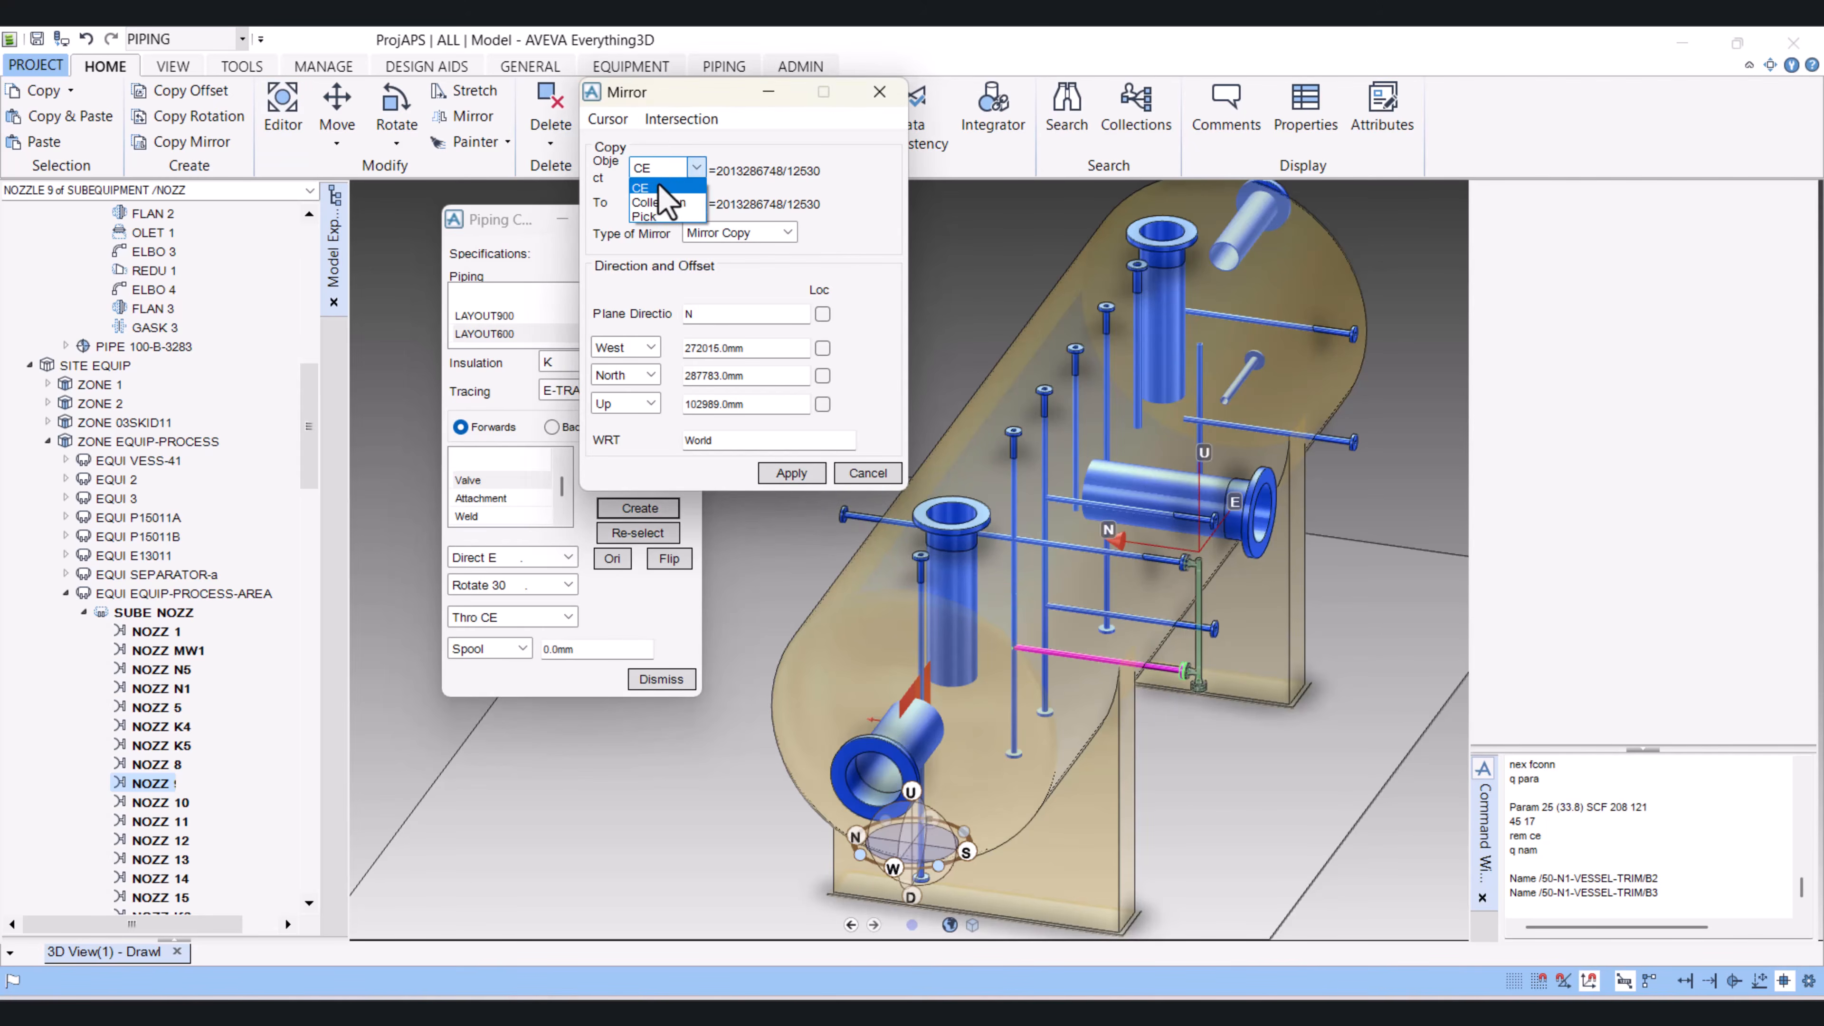
{"action": "left_click", "coordinate": [659, 186]}
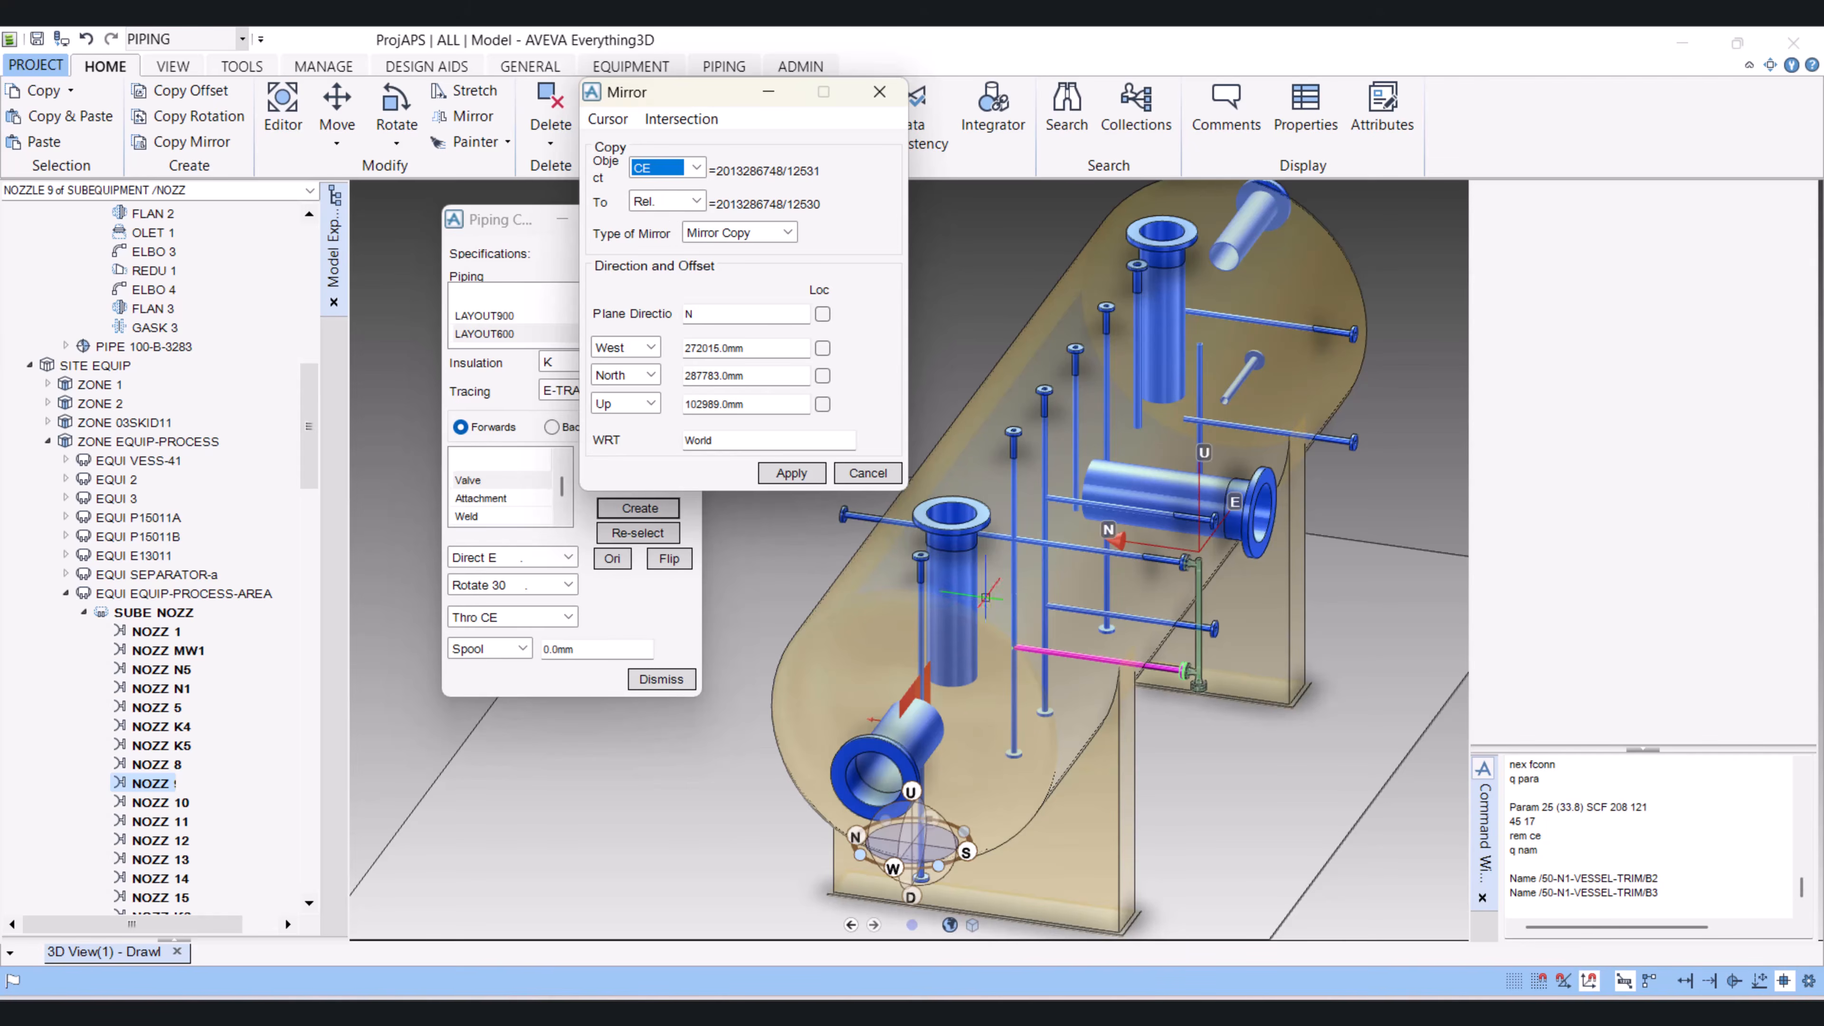
{"action": "middle_click_drag", "start_coordinate": [985, 597], "coordinate": [1036, 596]}
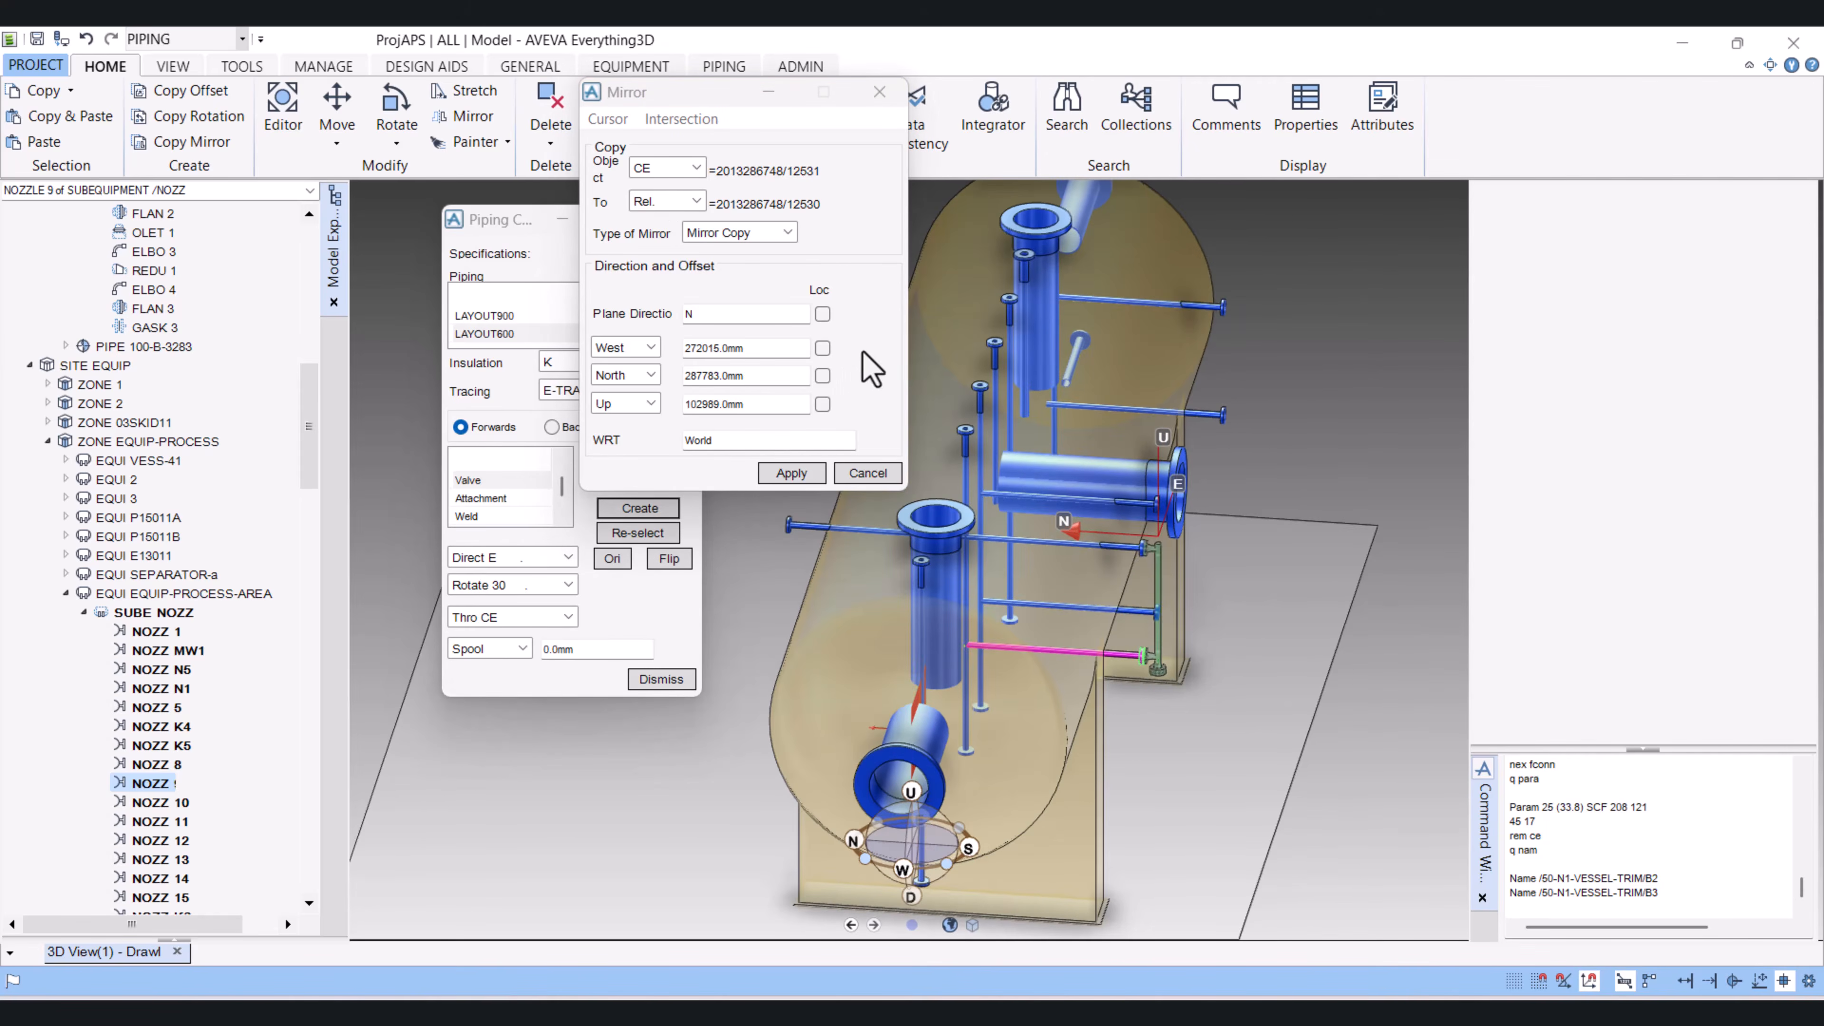
Step: Apply the mirror copy of NOZZ 9 with the same plane, retain the created copy, and close the mirror form
{"action": "left_click", "coordinate": [813, 472]}
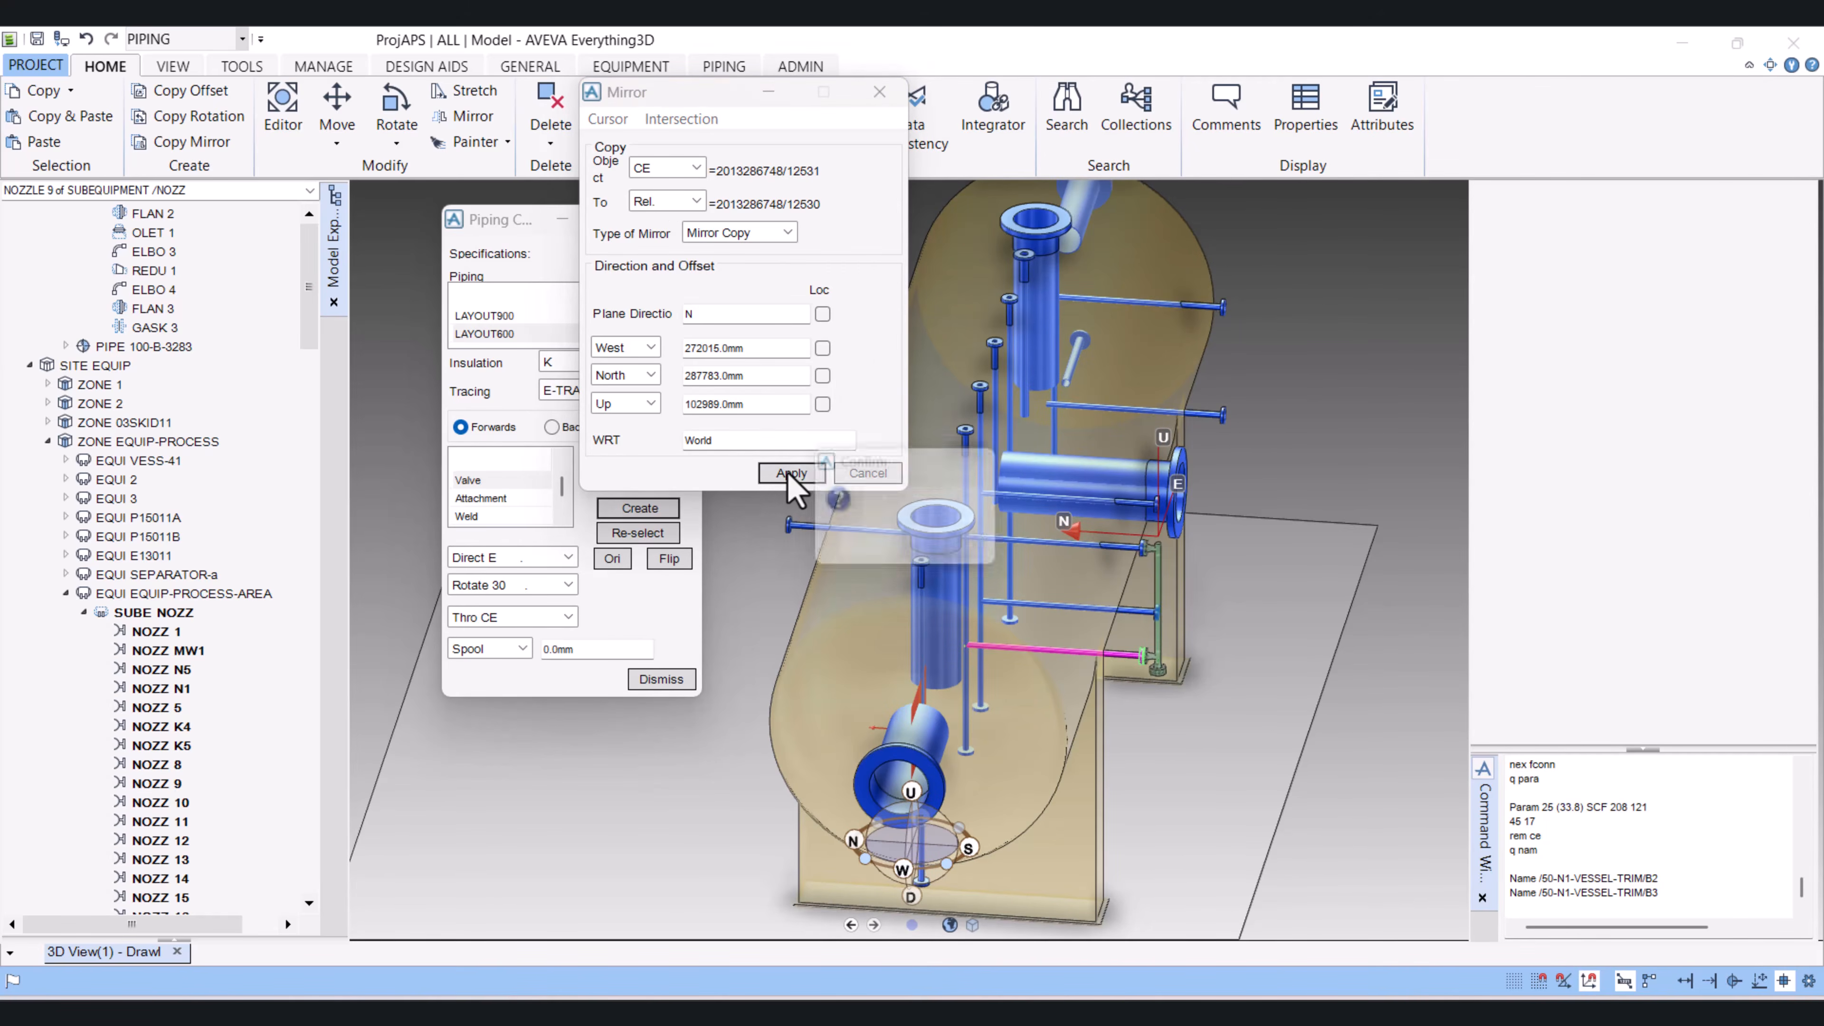
{"action": "left_click", "coordinate": [873, 549]}
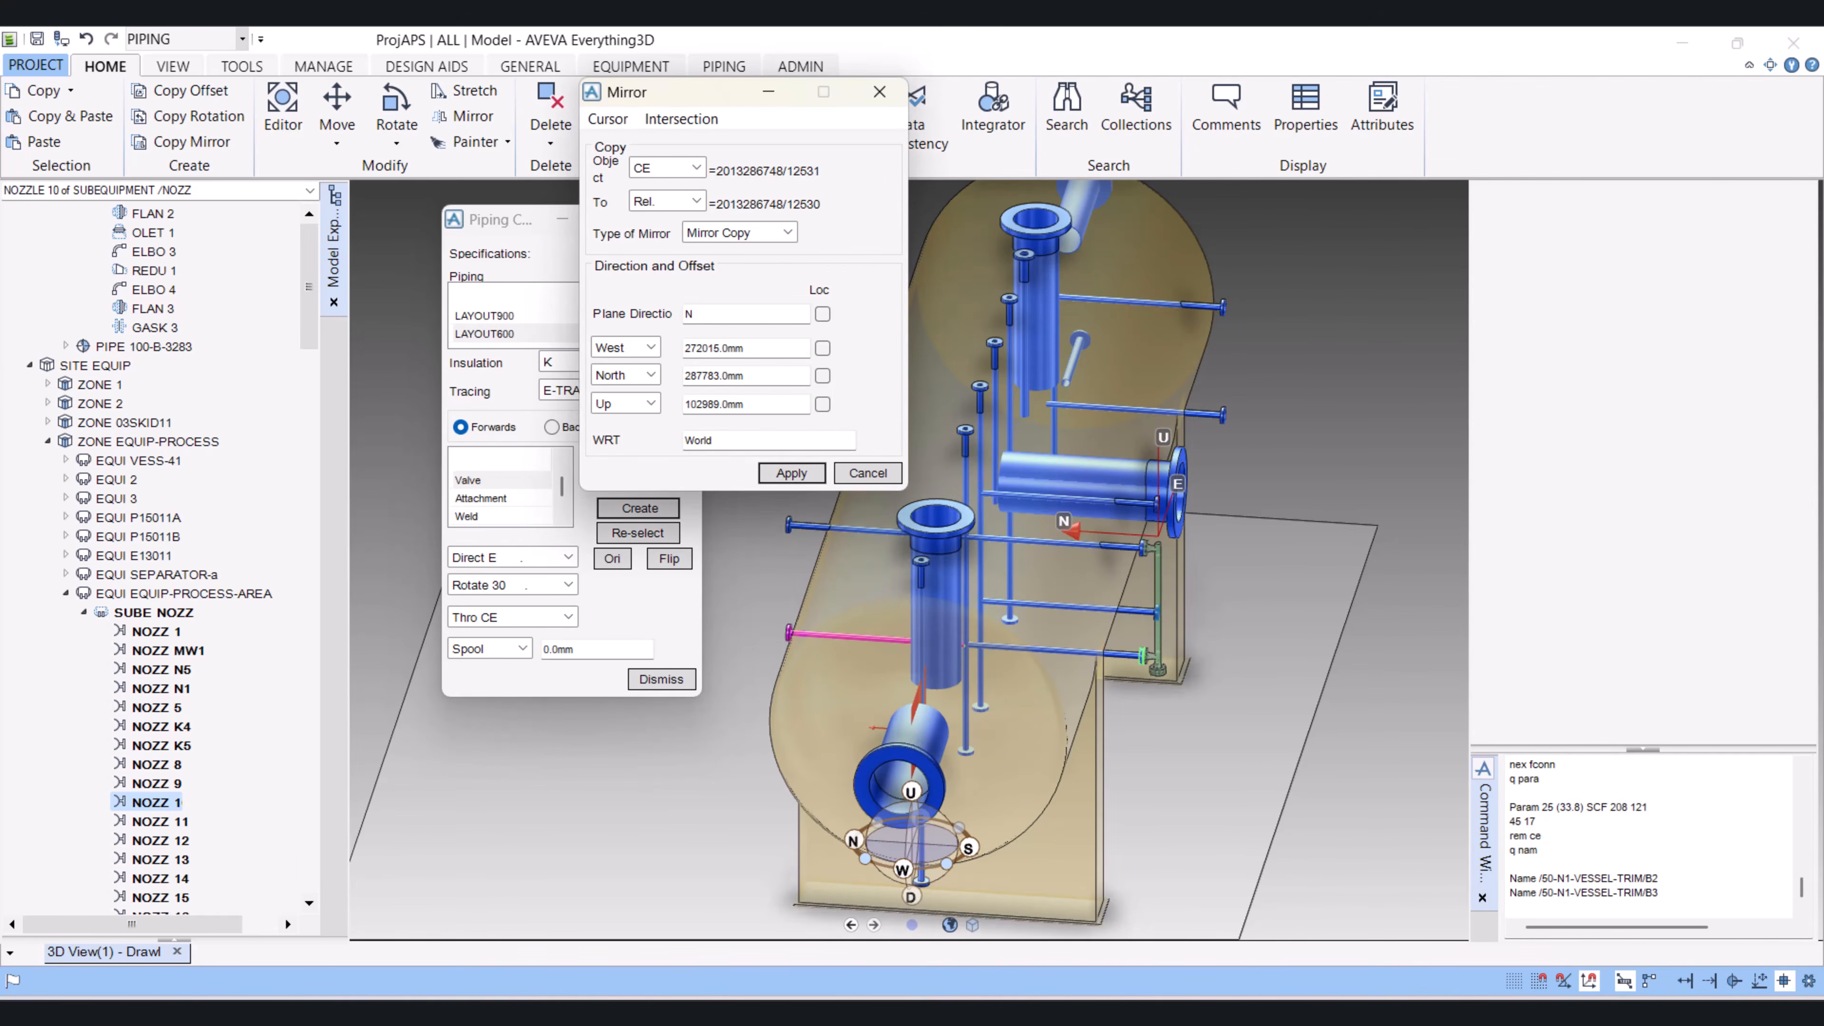
{"action": "left_click", "coordinate": [867, 472]}
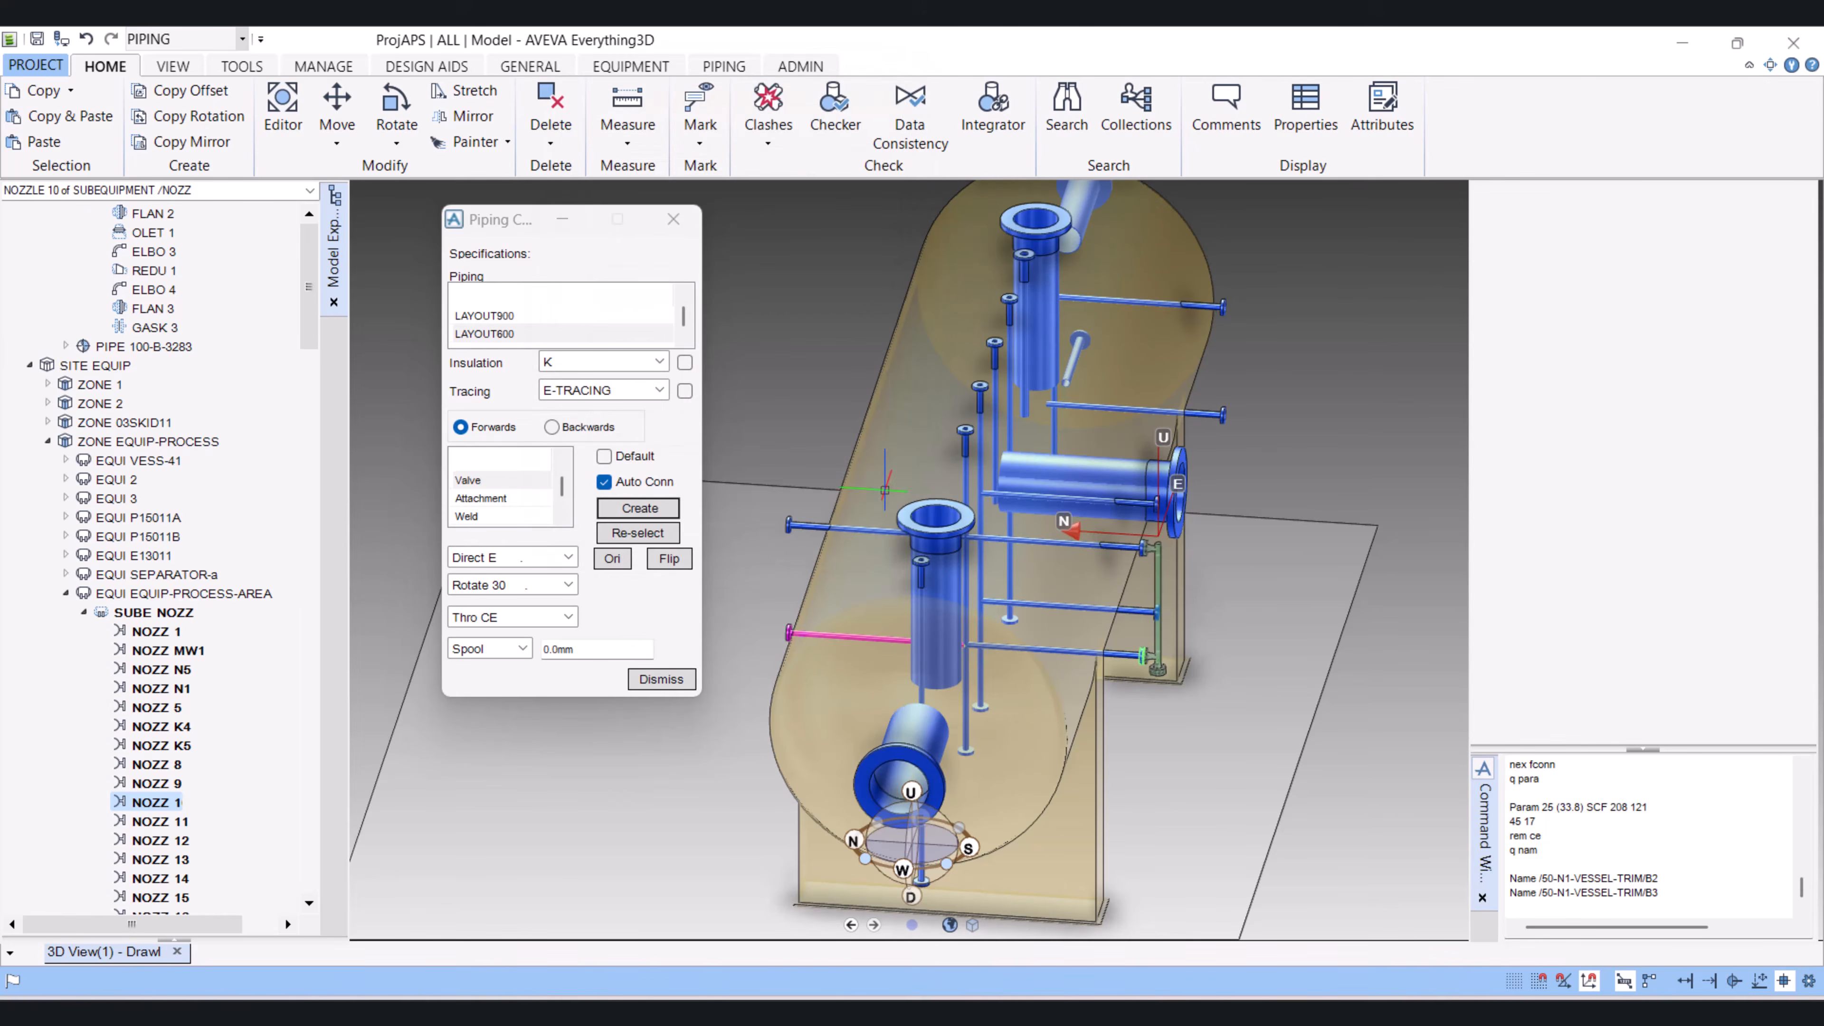
Step: Show the model as solid shaded and examine the mirrored nozzles against the originals from several sides of the vessel
{"action": "key", "text": "F8"}
{"action": "scroll", "coordinate": [912, 645], "scroll_direction": "up", "scroll_amount": 2}
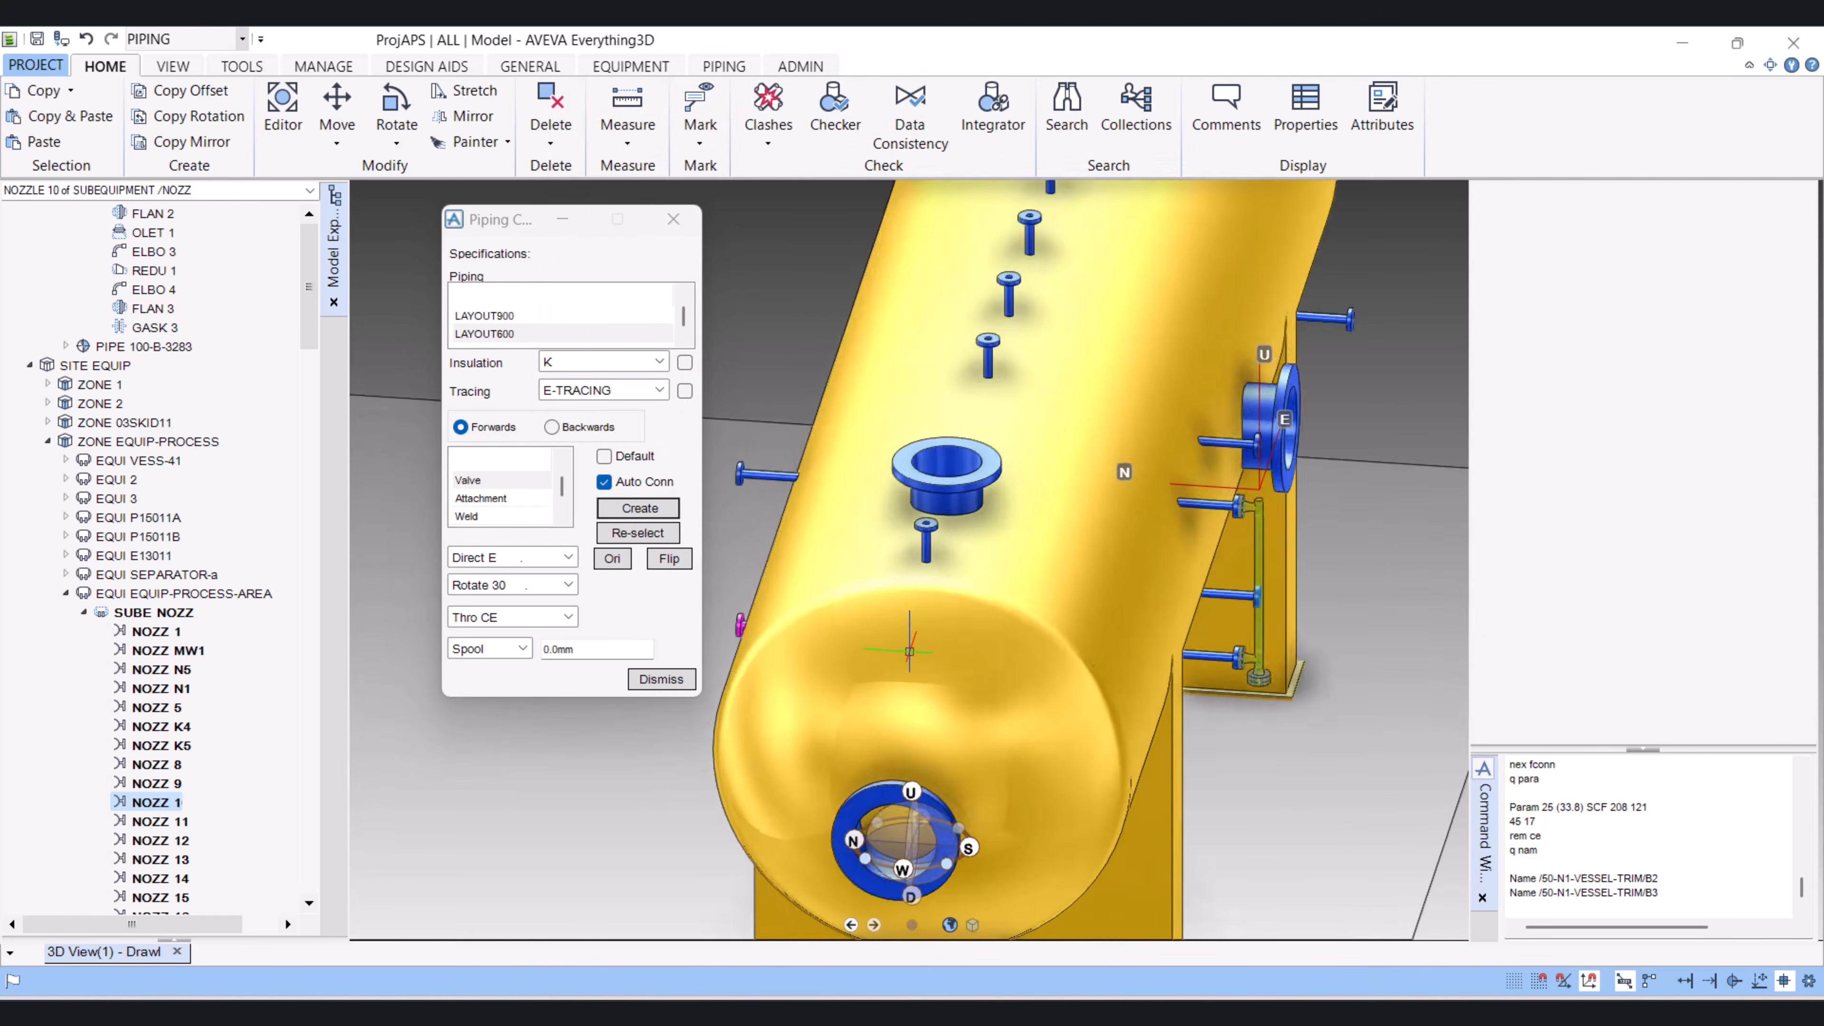
{"action": "middle_click_drag", "start_coordinate": [941, 633], "coordinate": [1077, 618]}
{"action": "scroll", "coordinate": [1306, 587], "scroll_direction": "up", "scroll_amount": 3}
{"action": "scroll", "coordinate": [1306, 588], "scroll_direction": "down", "scroll_amount": 4}
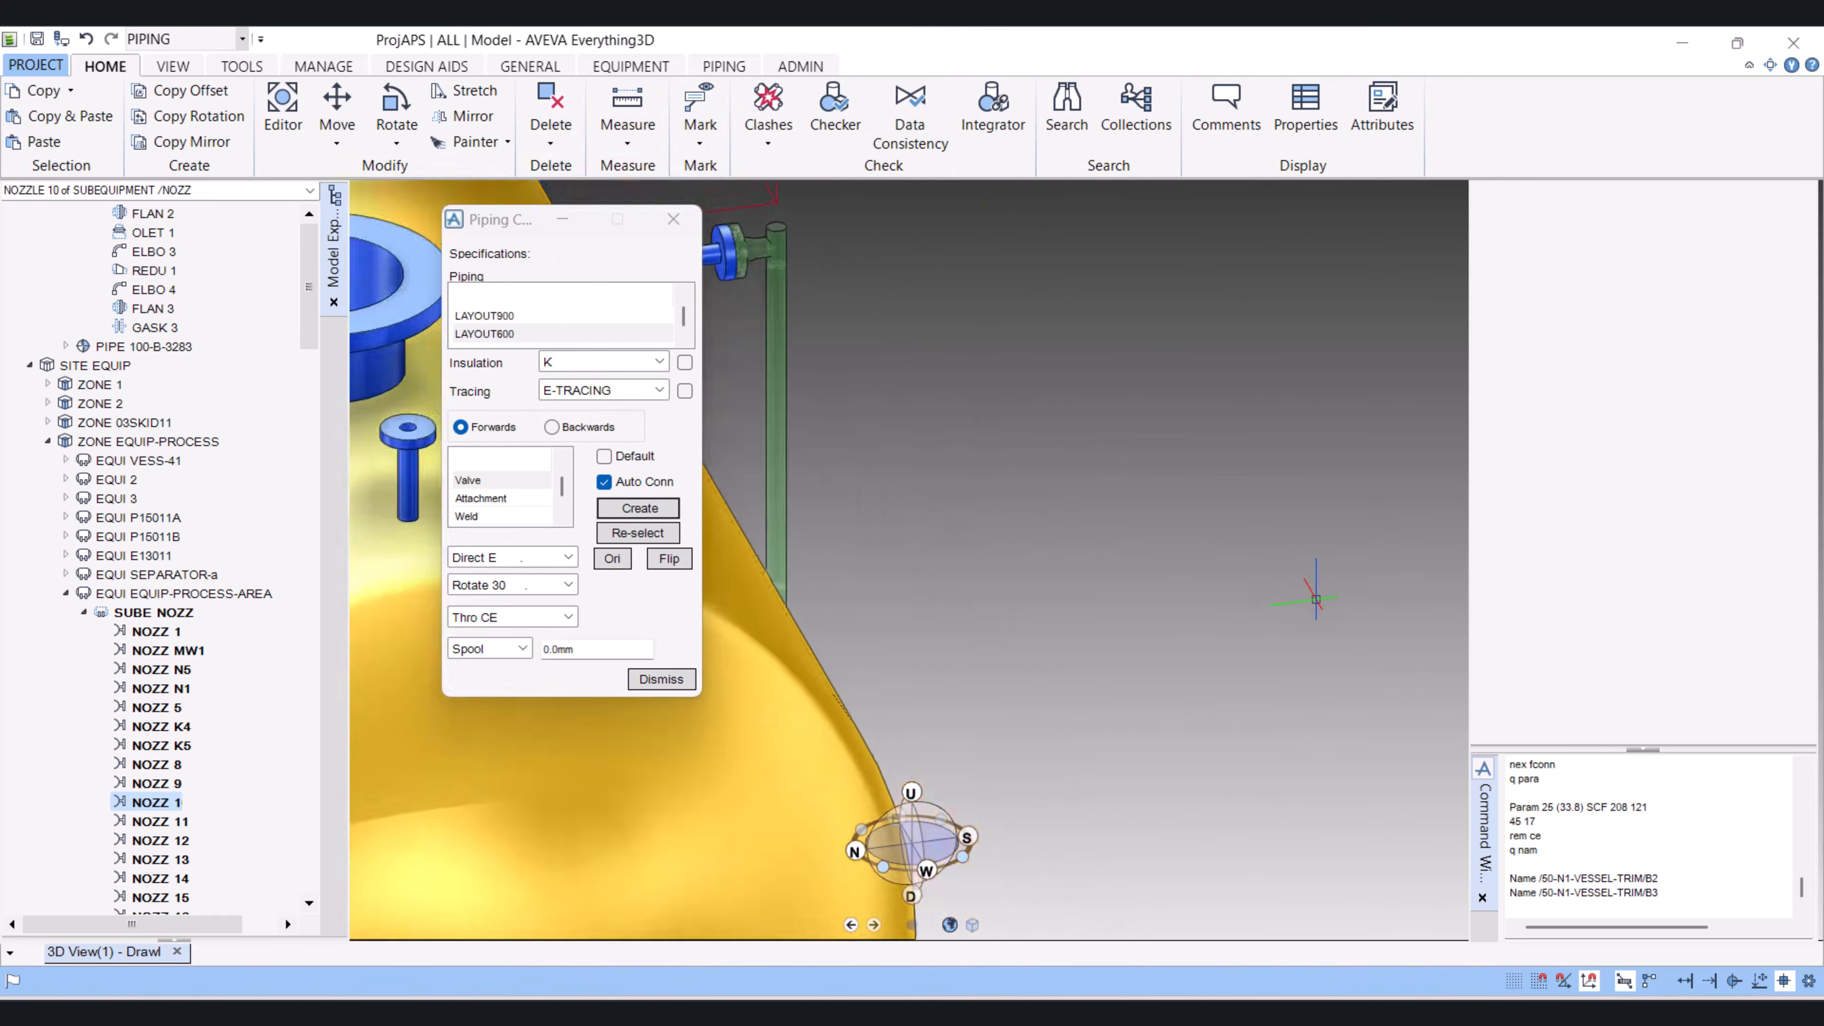
{"action": "scroll", "coordinate": [544, 708], "scroll_direction": "up", "scroll_amount": 4}
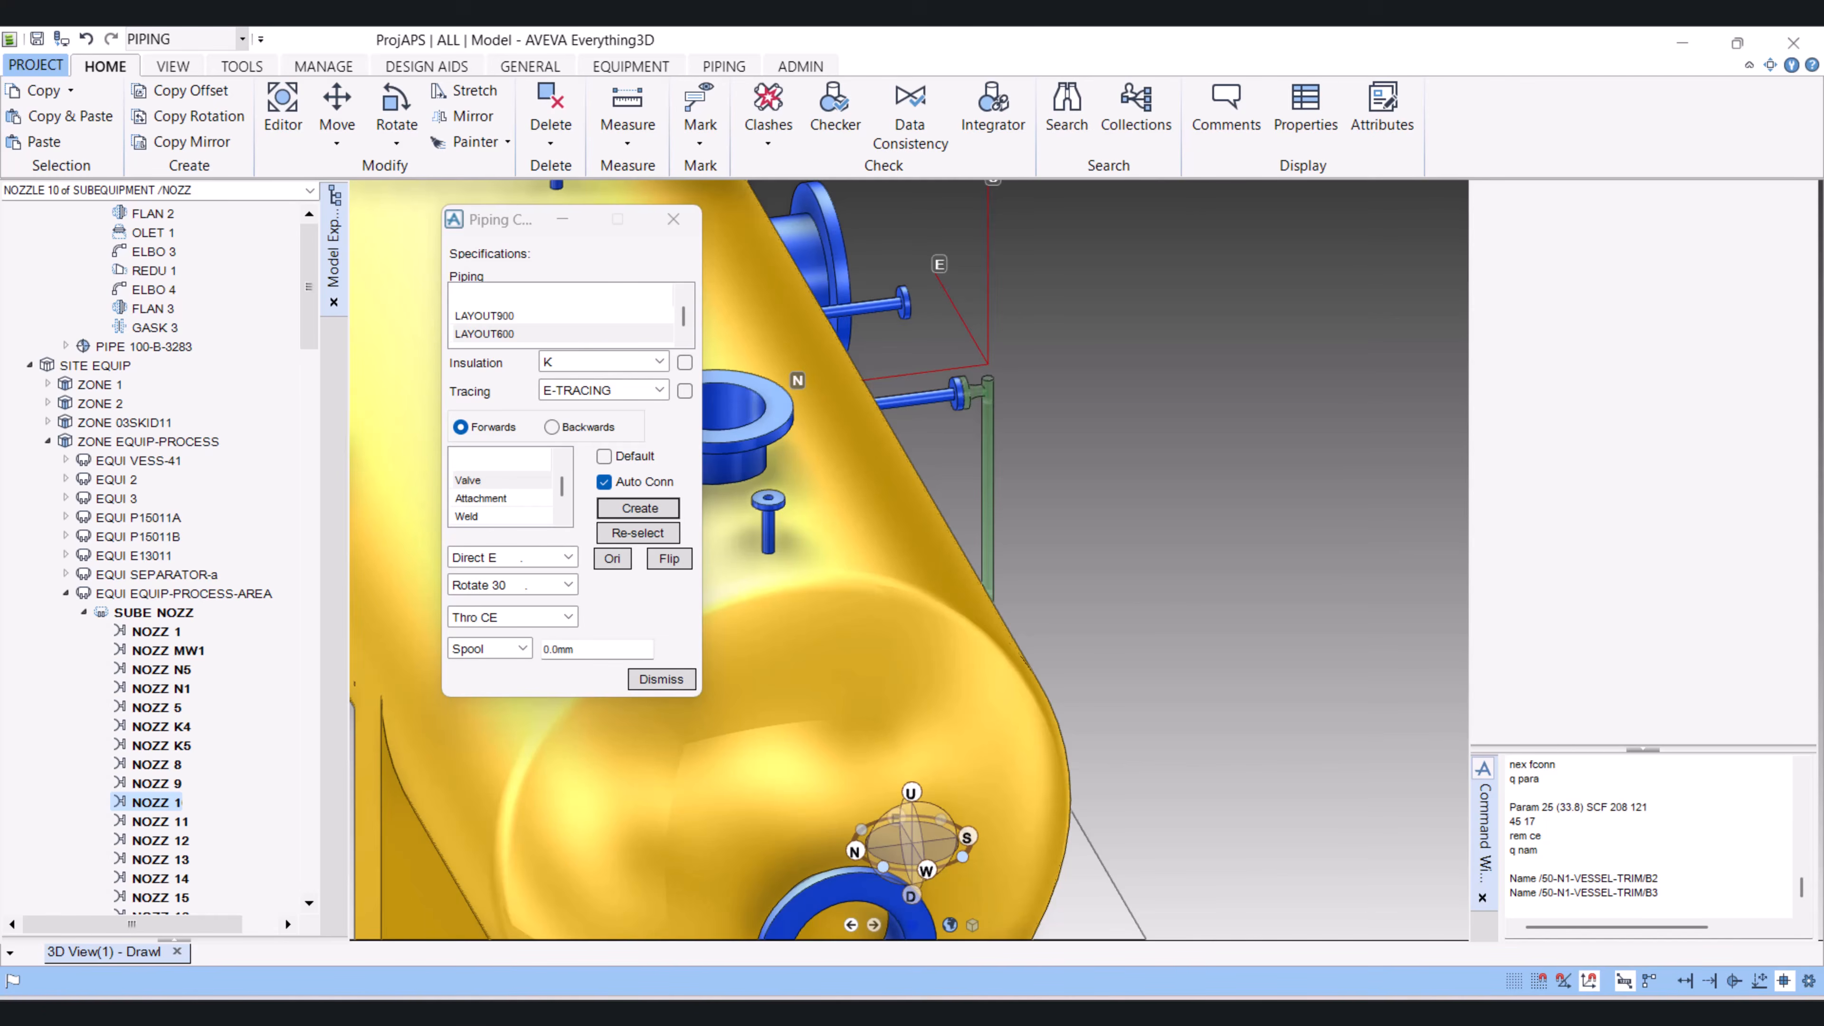
{"action": "scroll", "coordinate": [918, 727], "scroll_direction": "up", "scroll_amount": 2}
{"action": "scroll", "coordinate": [967, 780], "scroll_direction": "down", "scroll_amount": 4}
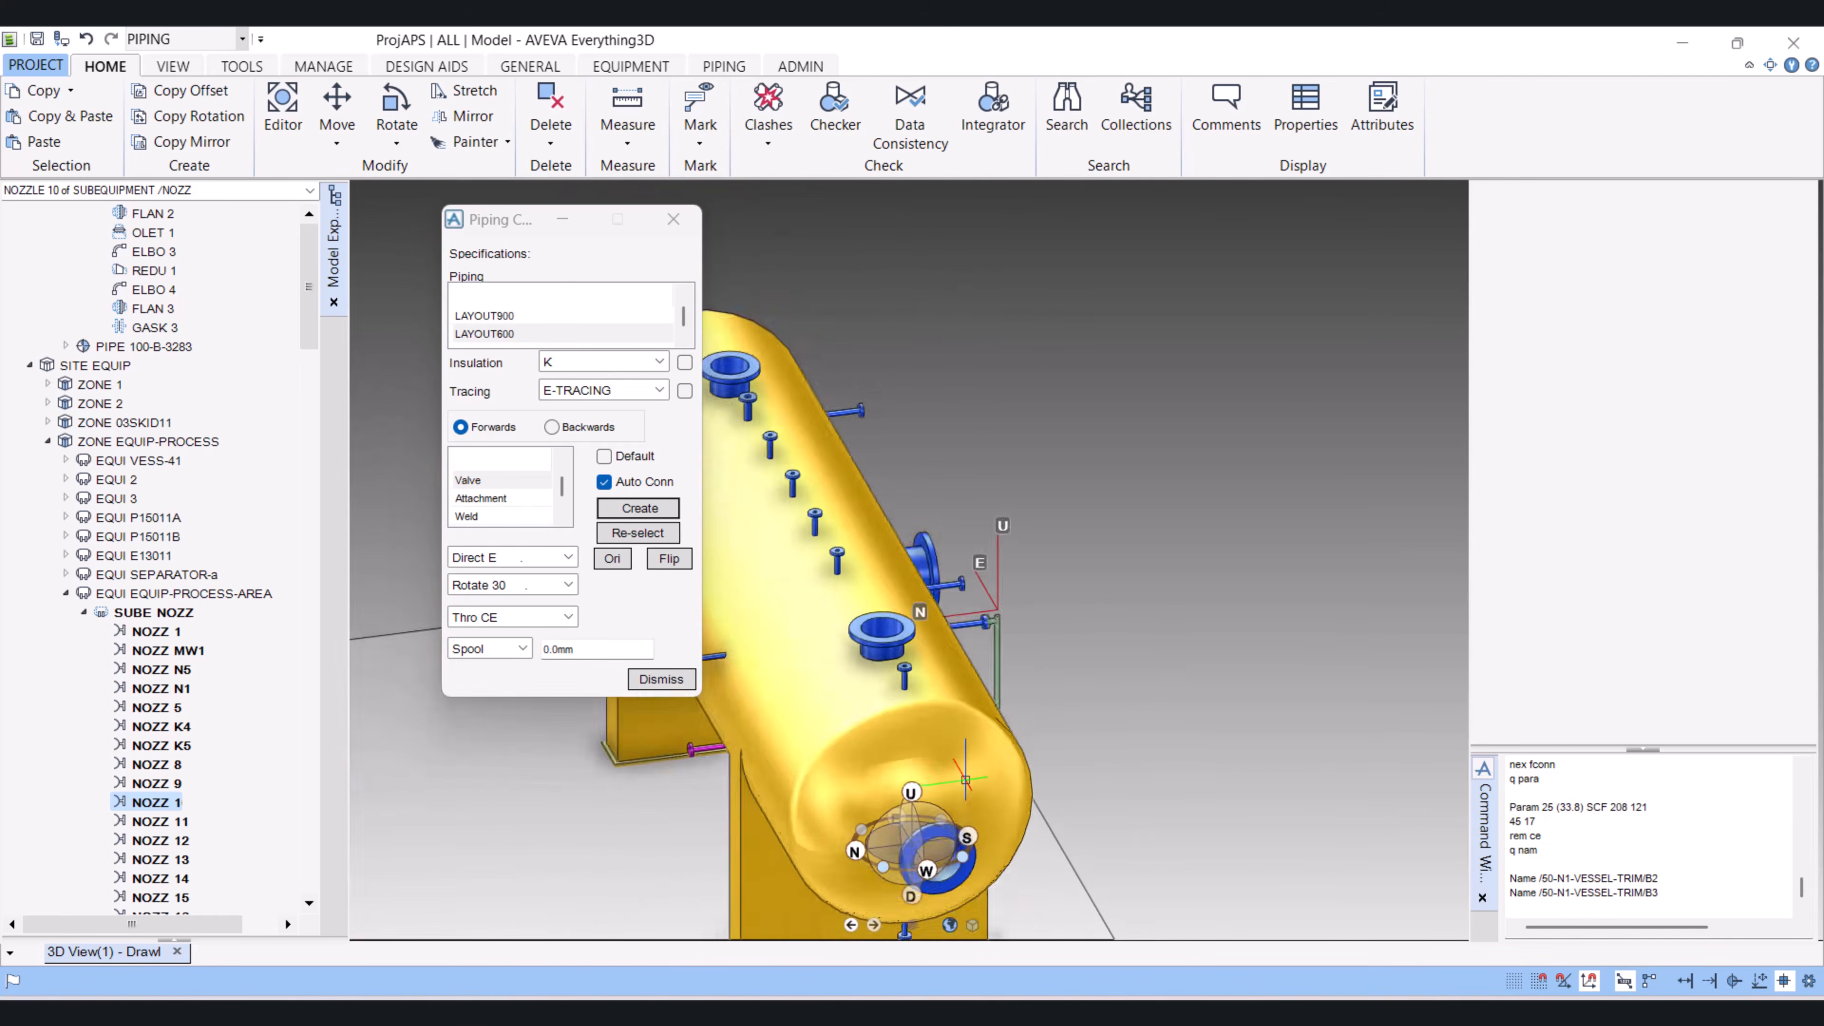
{"action": "scroll", "coordinate": [965, 779], "scroll_direction": "down", "scroll_amount": 2}
{"action": "middle_click_drag", "start_coordinate": [822, 781], "coordinate": [751, 820]}
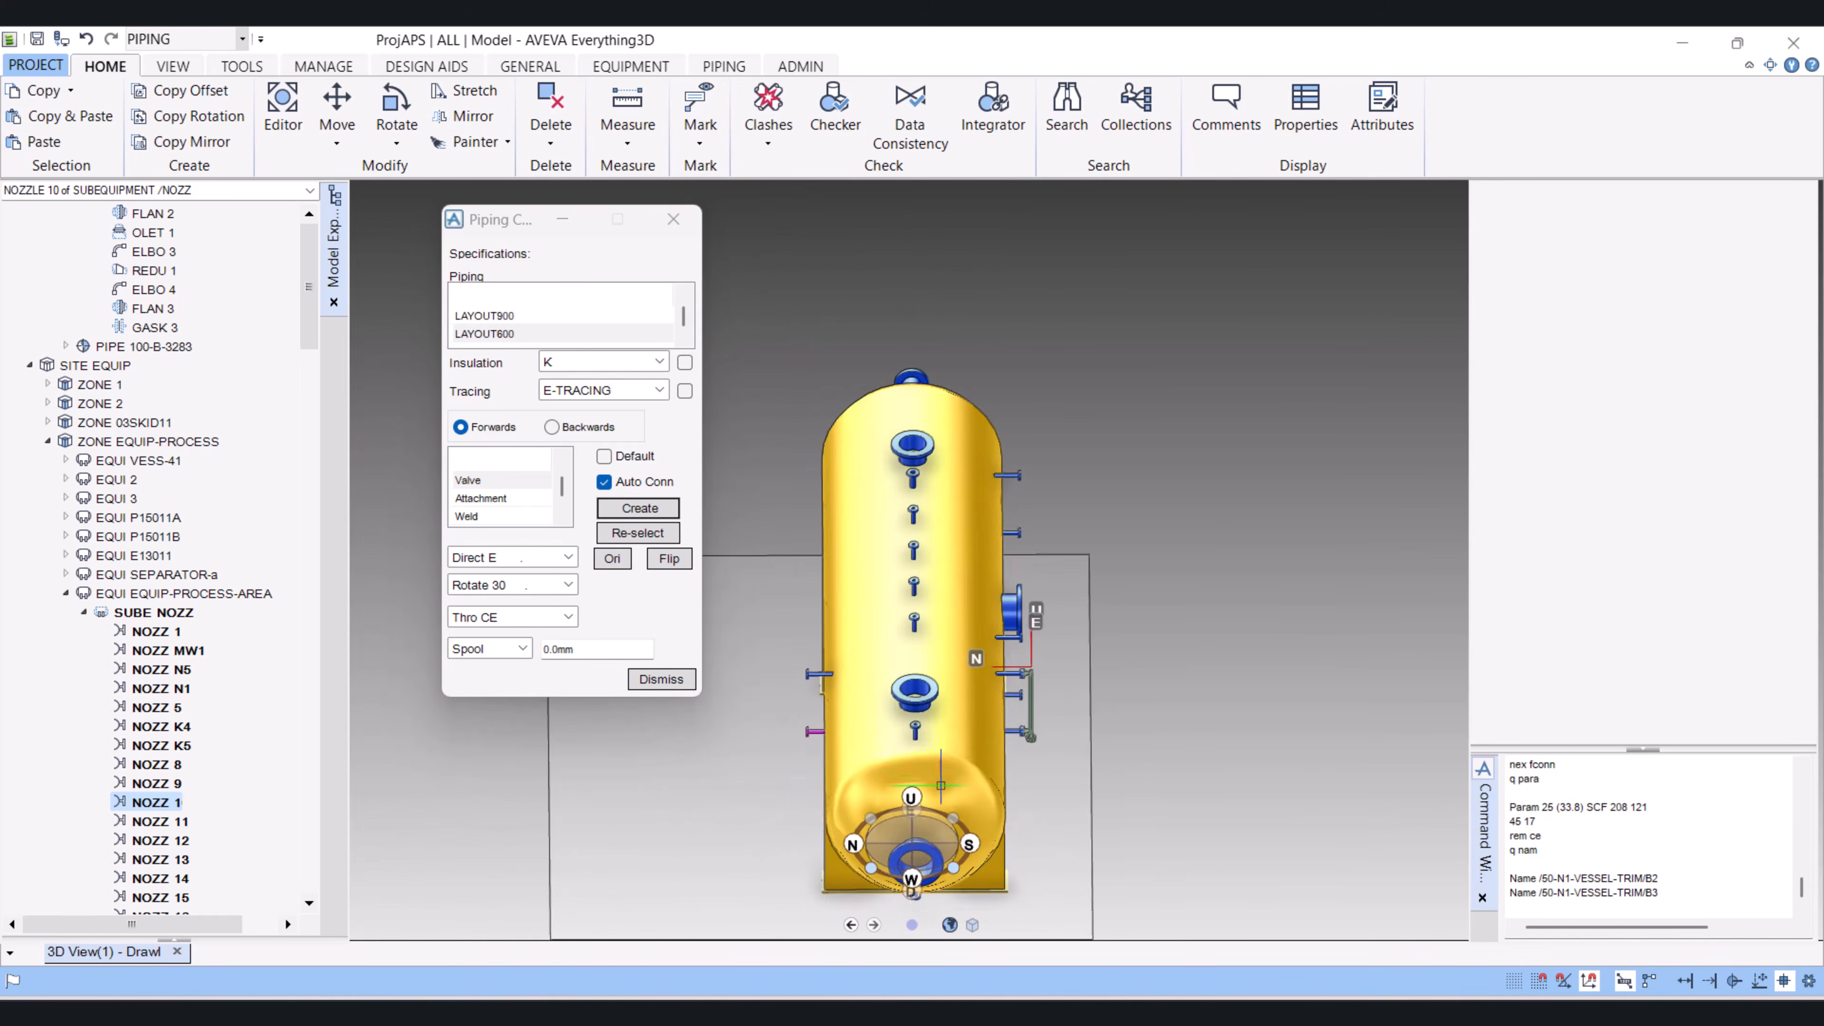
{"action": "scroll", "coordinate": [981, 742], "scroll_direction": "down", "scroll_amount": 3}
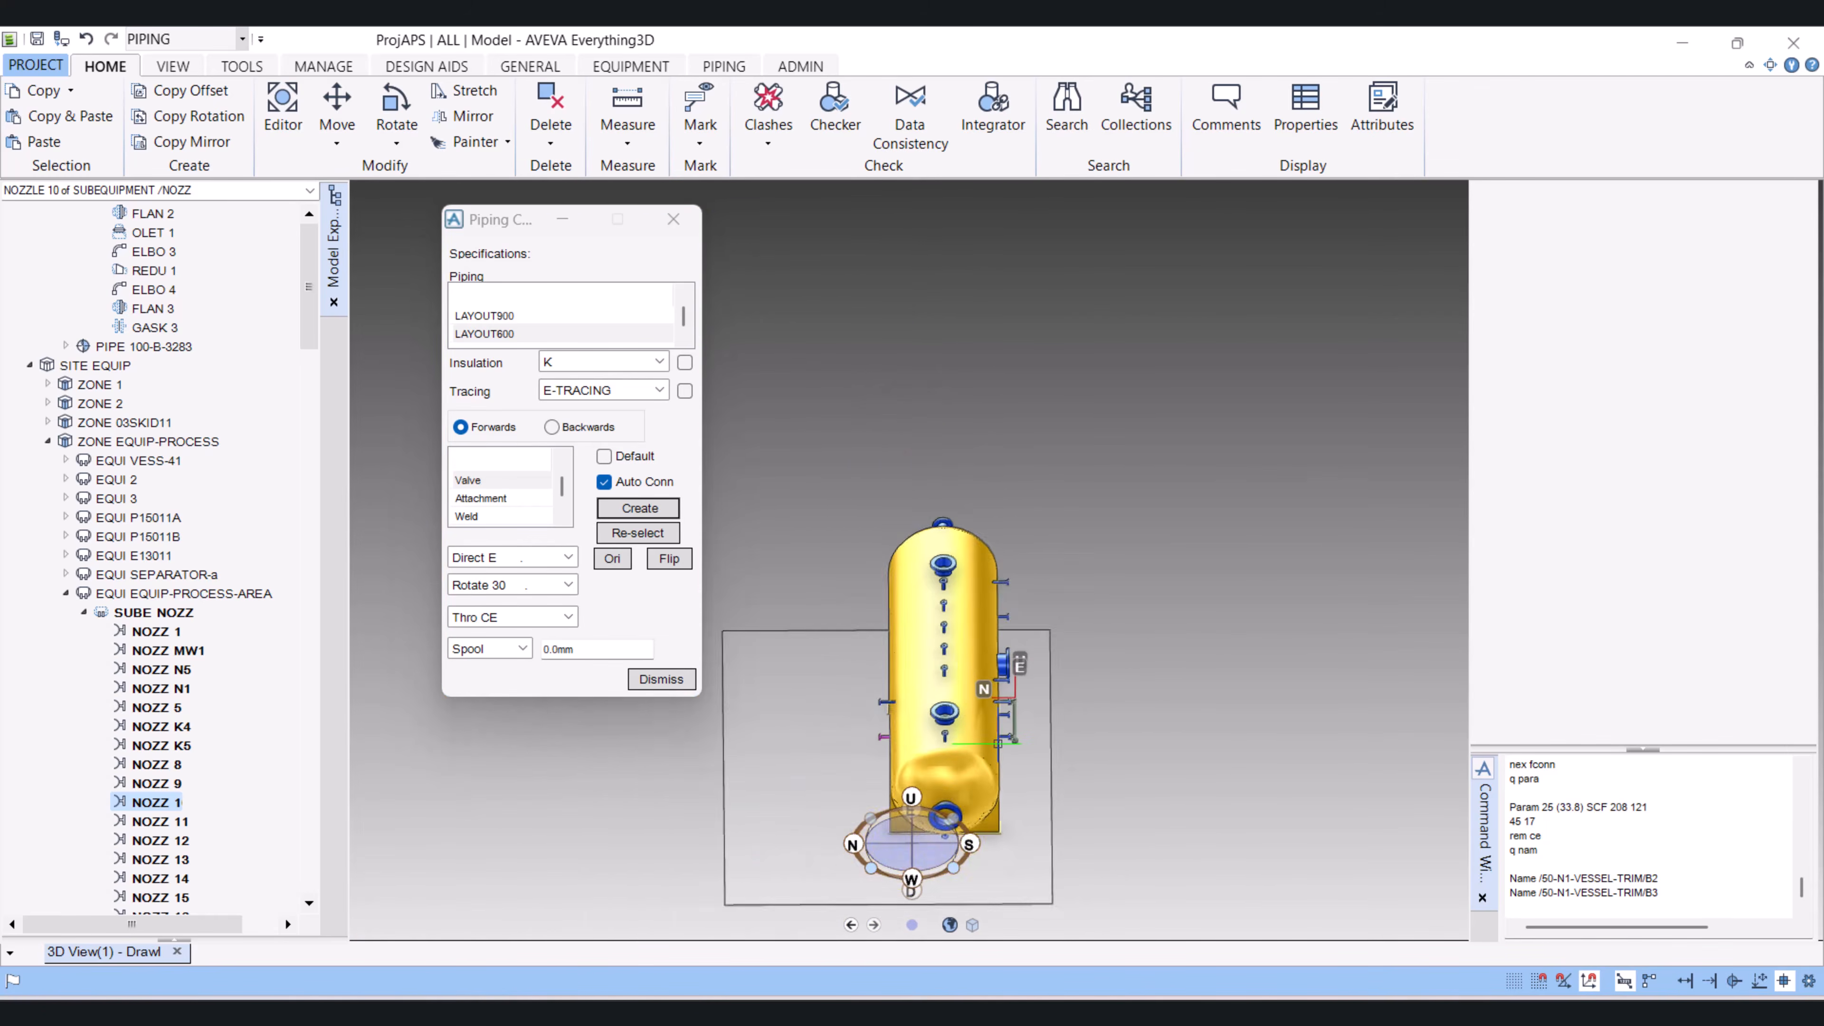
Step: Locate the trim piping's flanges beside the vessel and make its owning pipe, 50-N1-VESSEL-TRIM, the current element
{"action": "scroll", "coordinate": [998, 744], "scroll_direction": "up", "scroll_amount": 3}
{"action": "scroll", "coordinate": [998, 744], "scroll_direction": "up", "scroll_amount": 4}
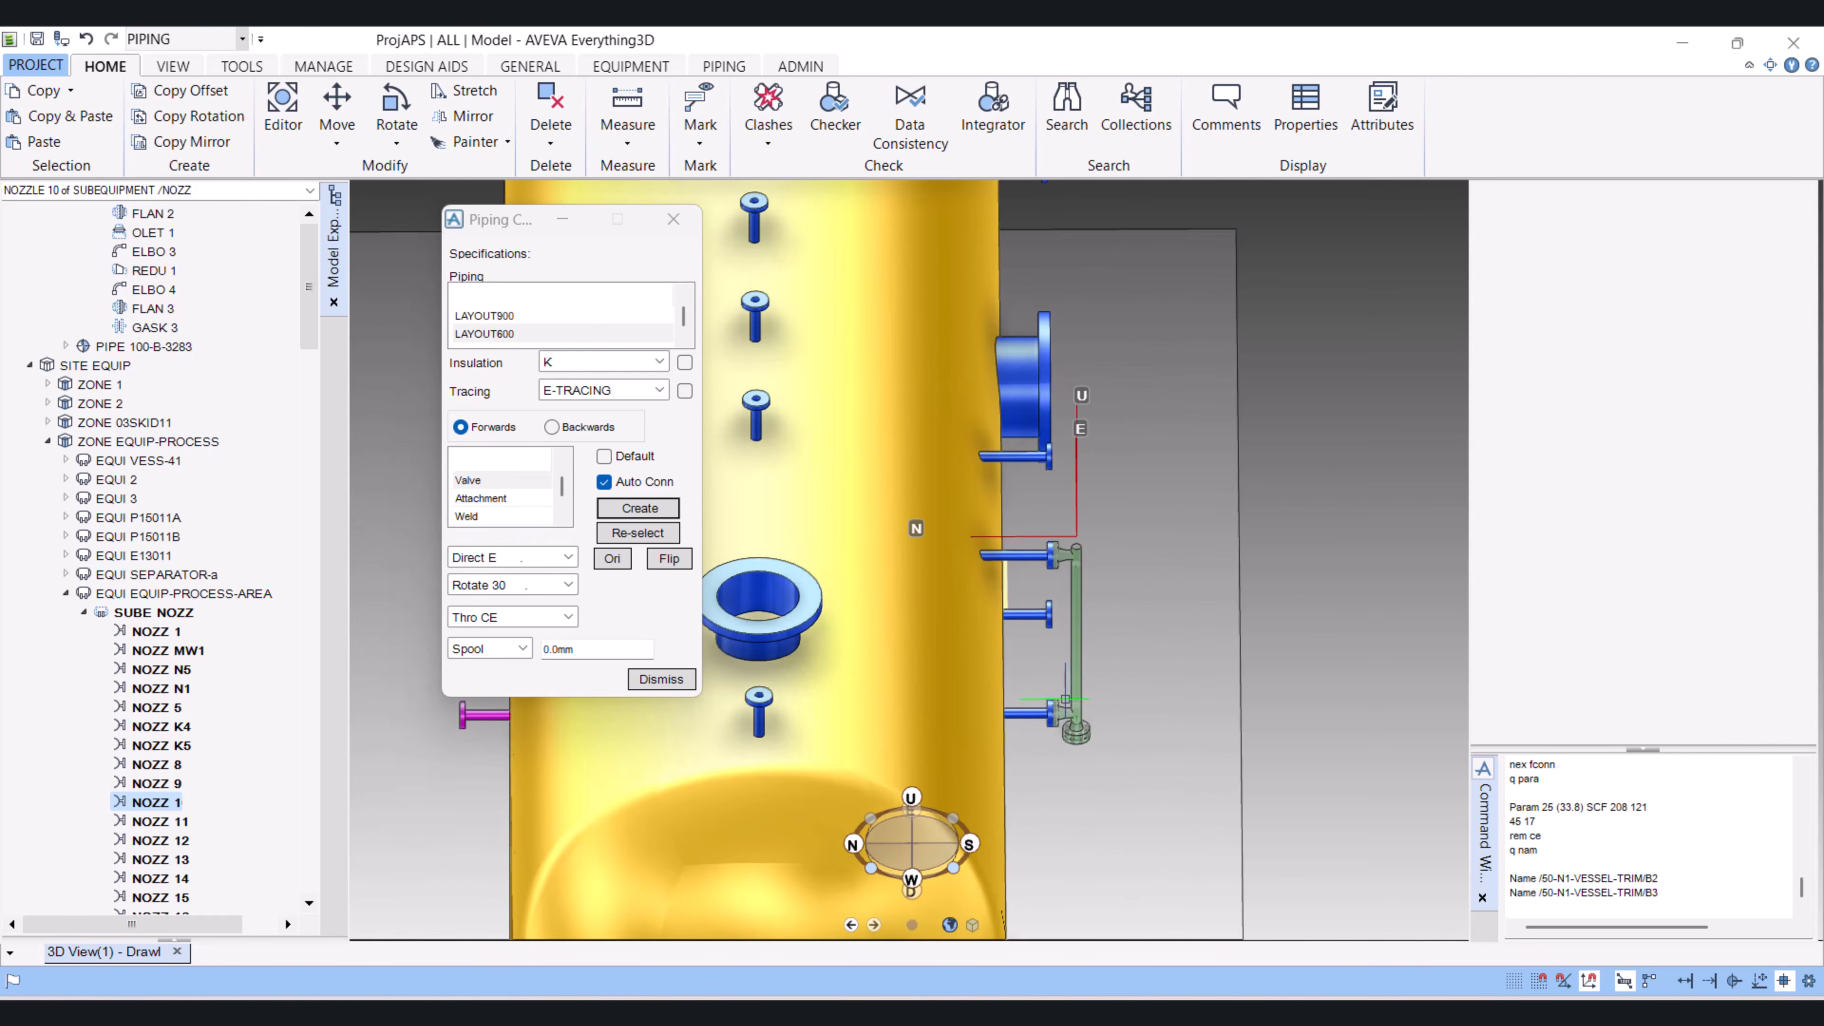
{"action": "left_click", "coordinate": [1071, 714]}
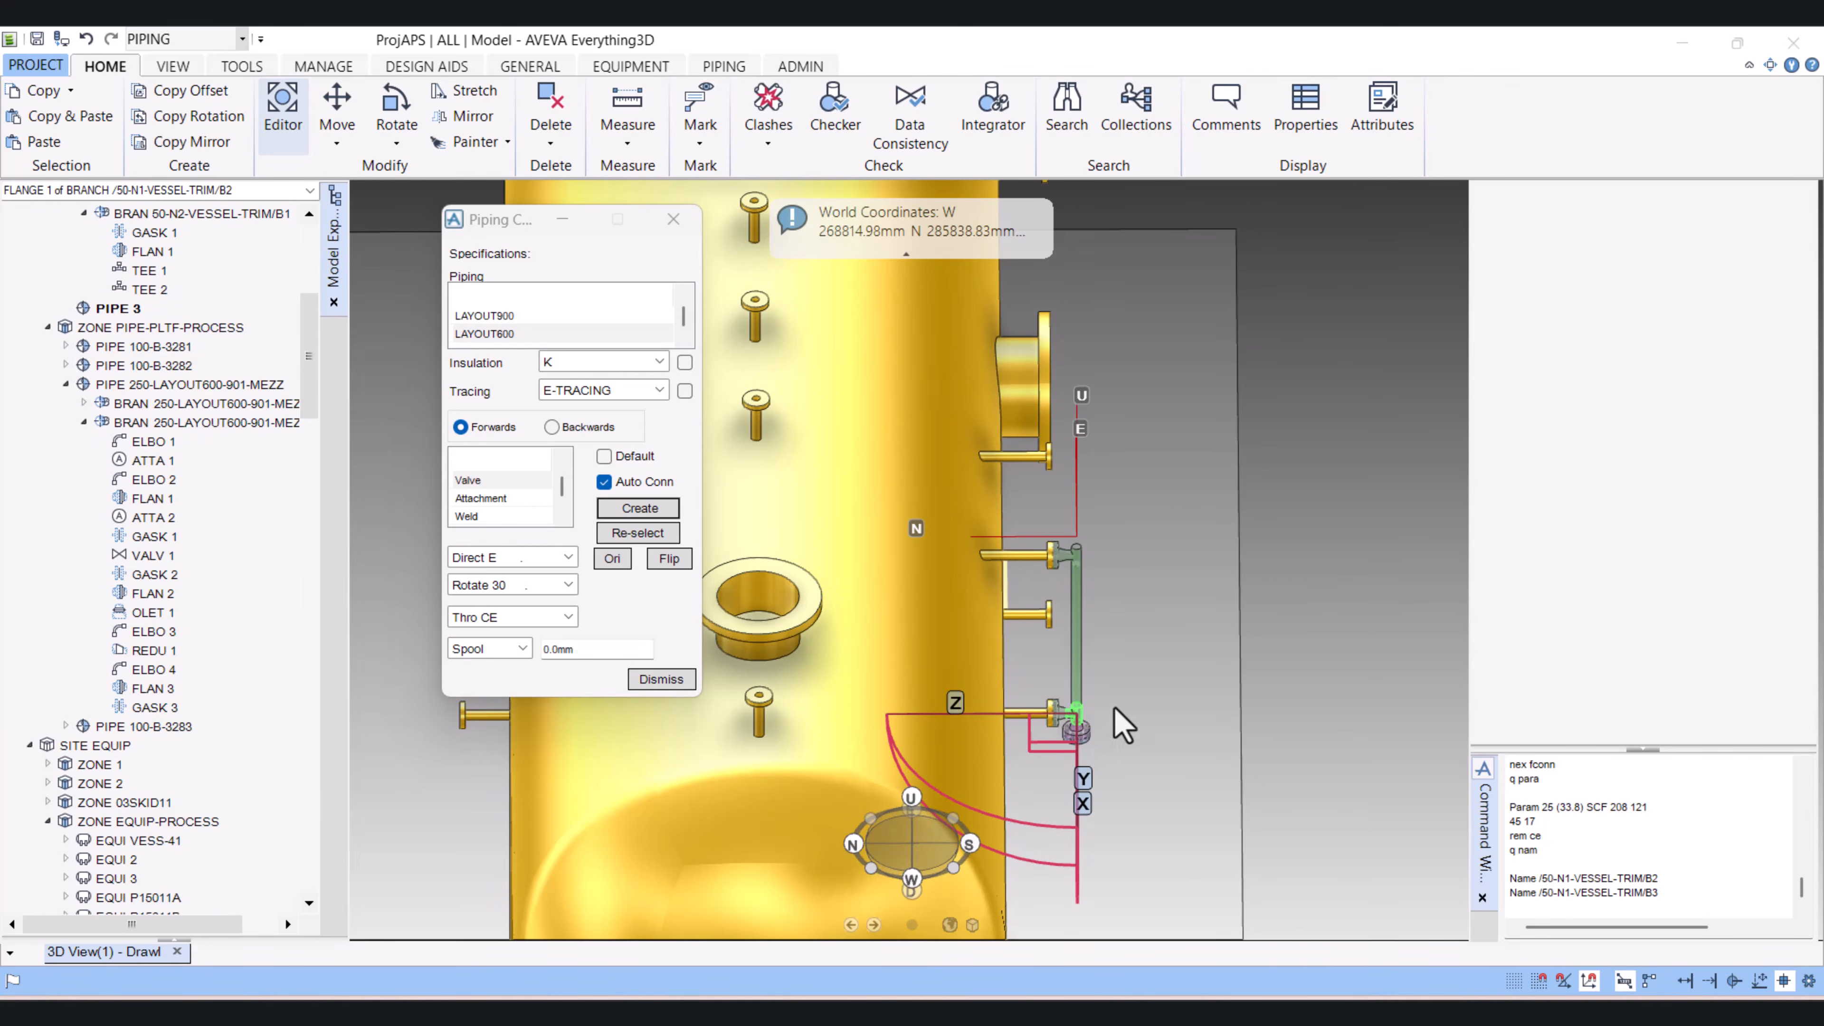
{"action": "scroll", "coordinate": [1075, 632], "scroll_direction": "down", "scroll_amount": 5}
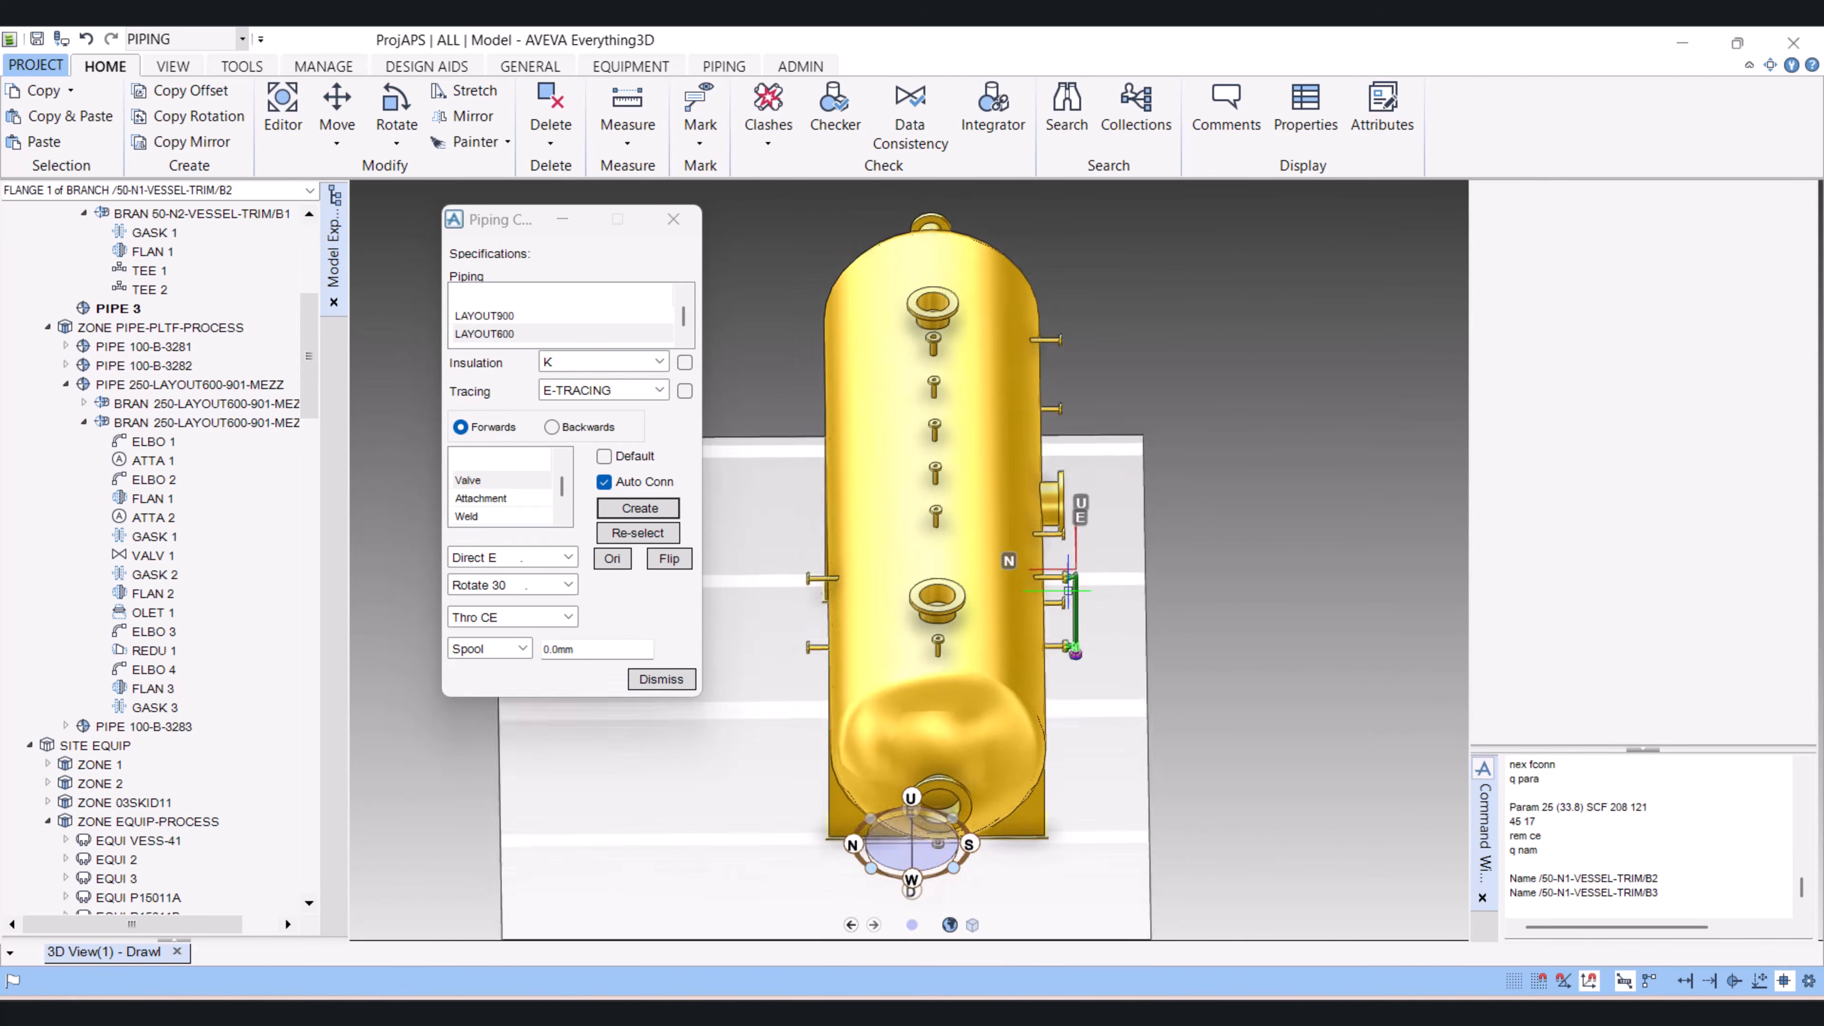
{"action": "scroll", "coordinate": [928, 542], "scroll_direction": "up", "scroll_amount": 6}
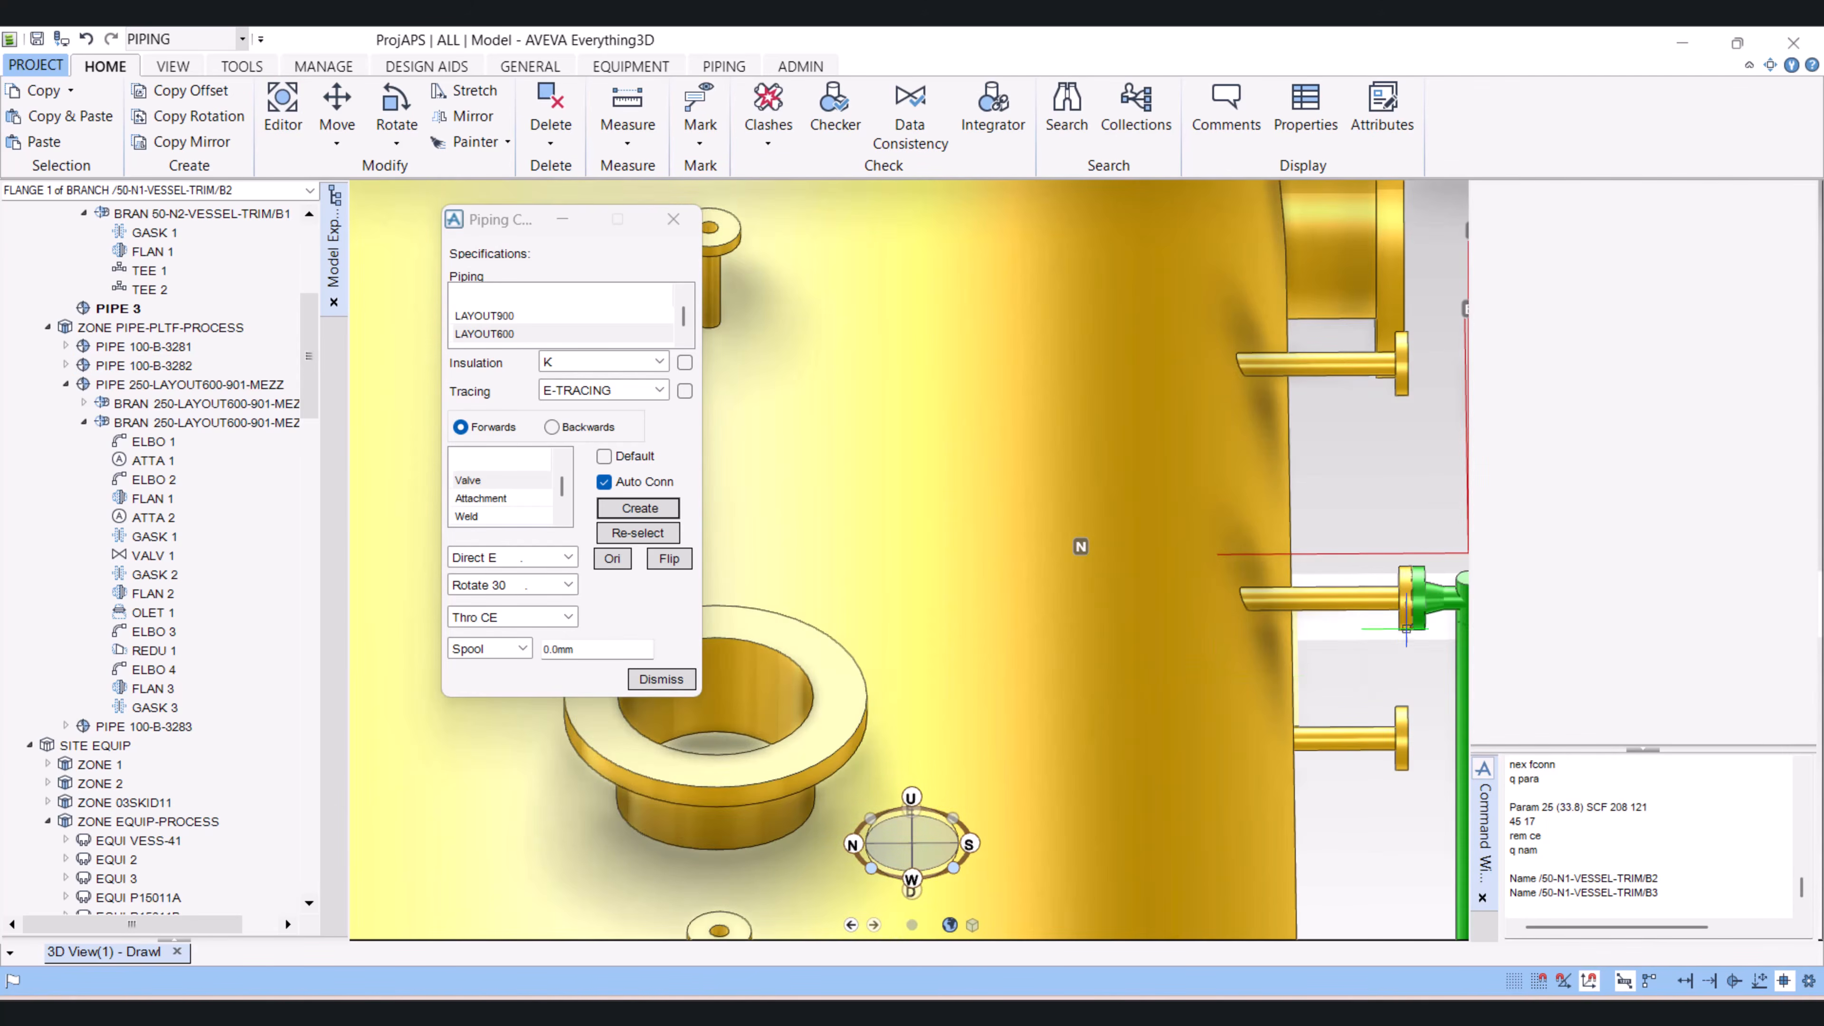
{"action": "left_click", "coordinate": [1413, 603]}
{"action": "scroll", "coordinate": [1276, 640], "scroll_direction": "down", "scroll_amount": 4}
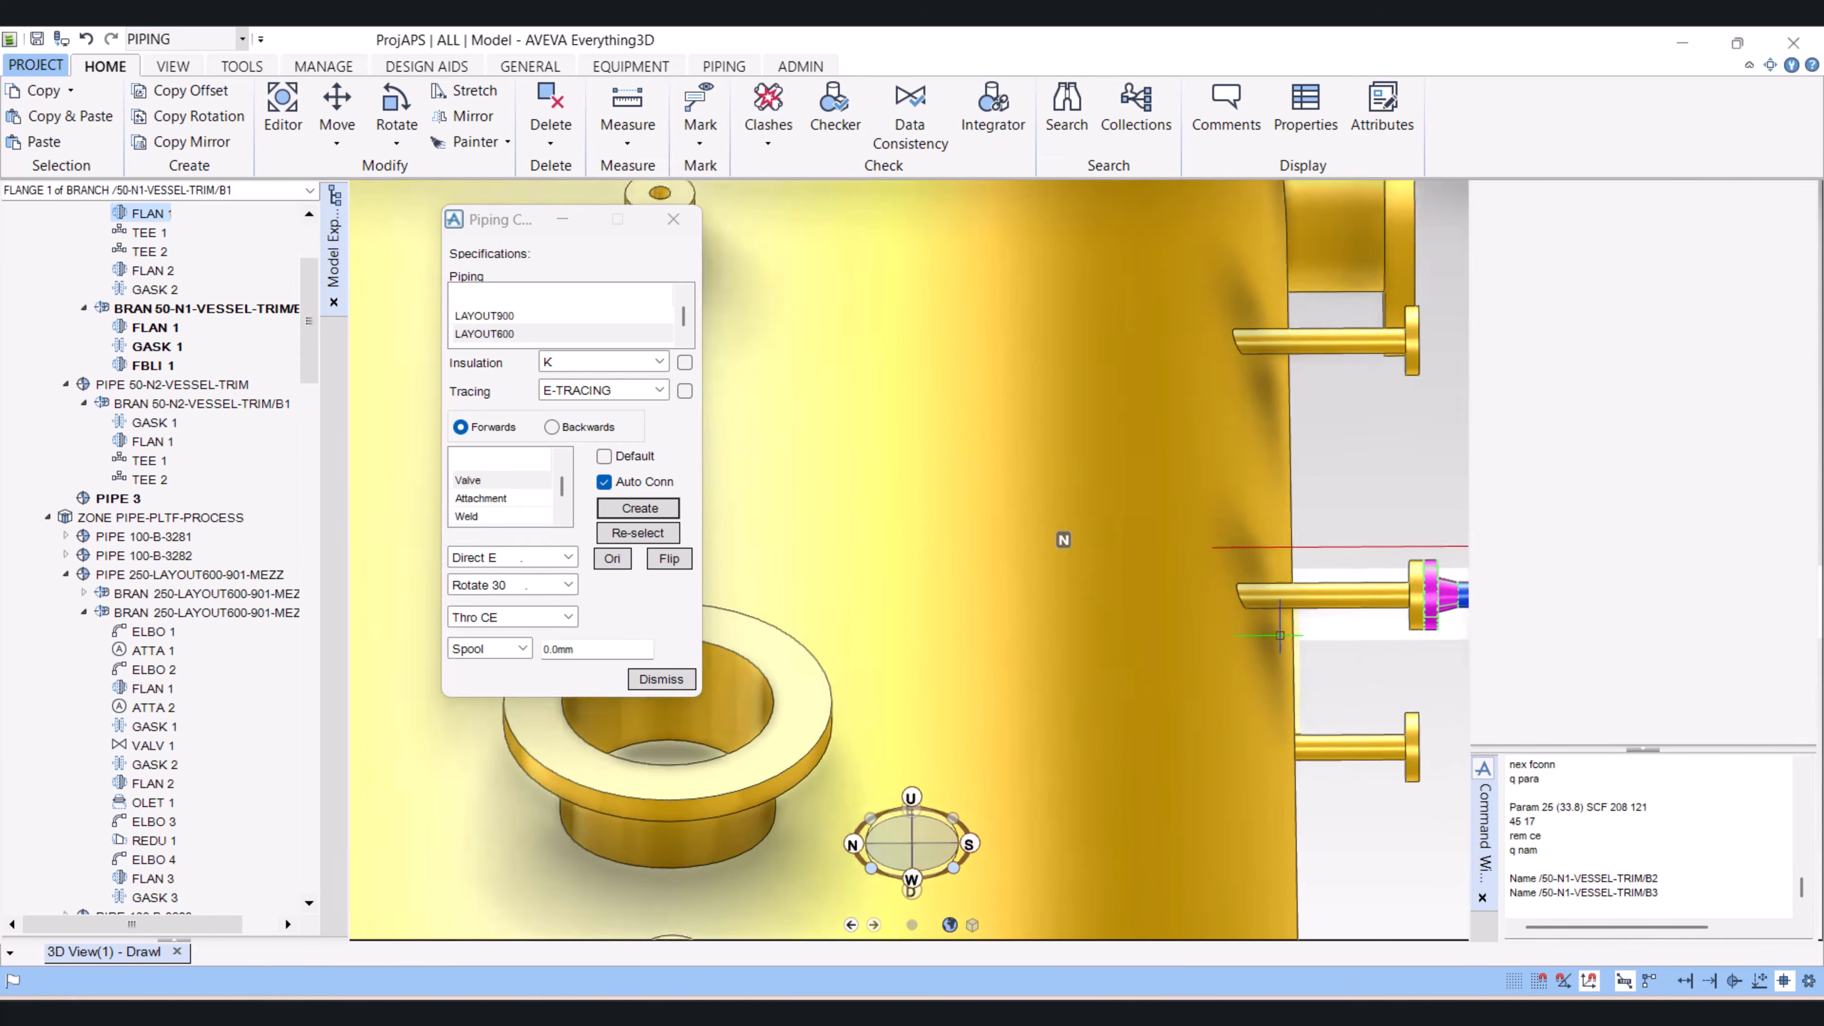
{"action": "scroll", "coordinate": [1276, 640], "scroll_direction": "down", "scroll_amount": 1}
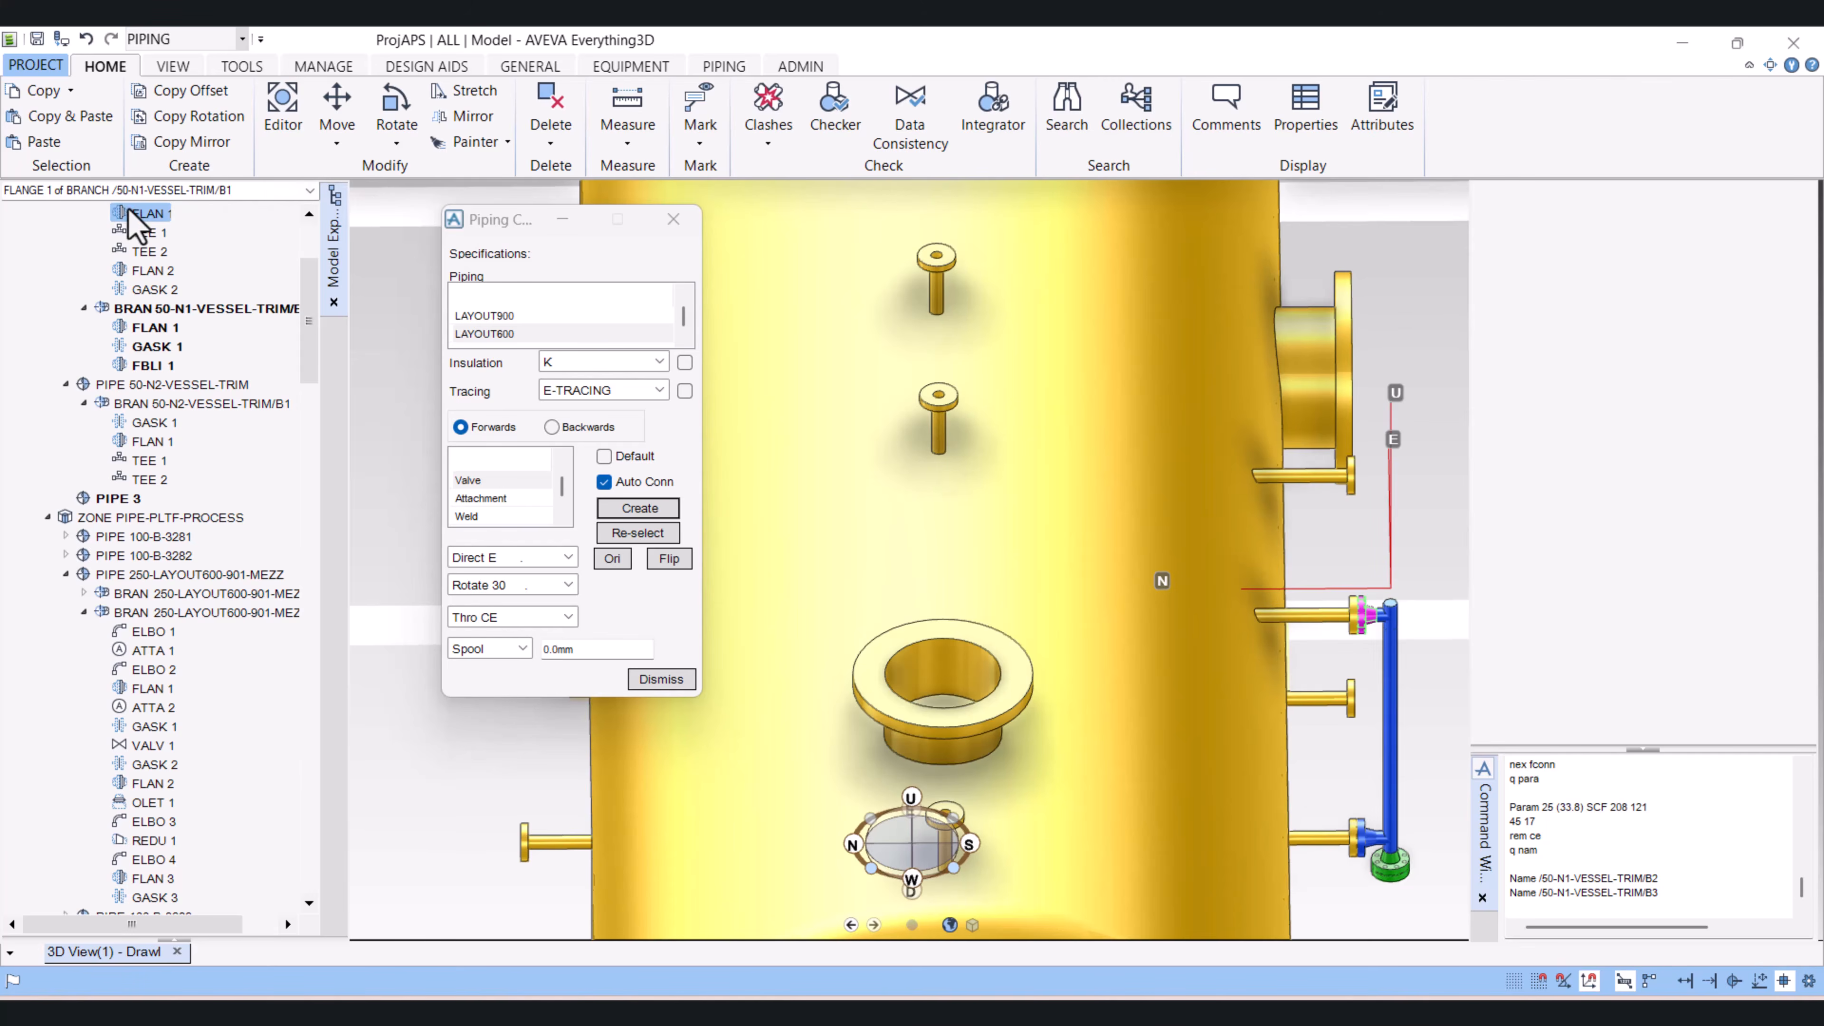
{"action": "scroll", "coordinate": [133, 259], "scroll_direction": "up", "scroll_amount": 2}
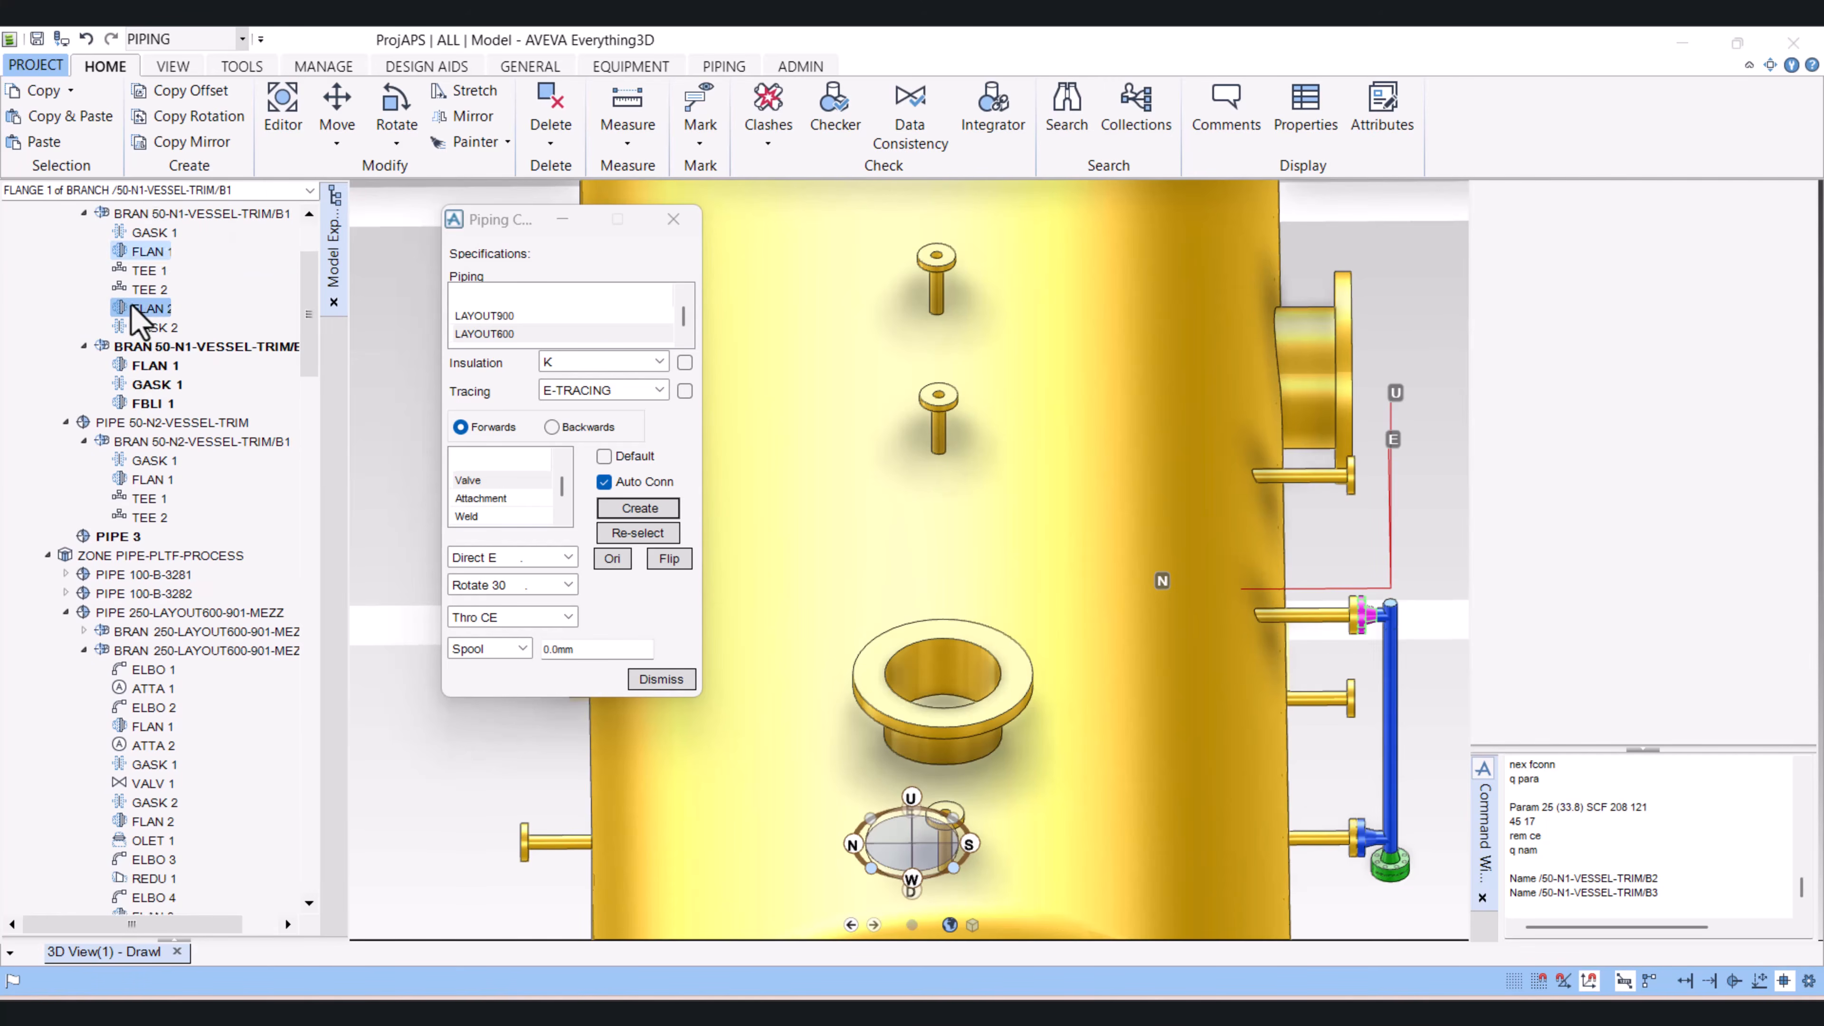
{"action": "left_click", "coordinate": [208, 253]}
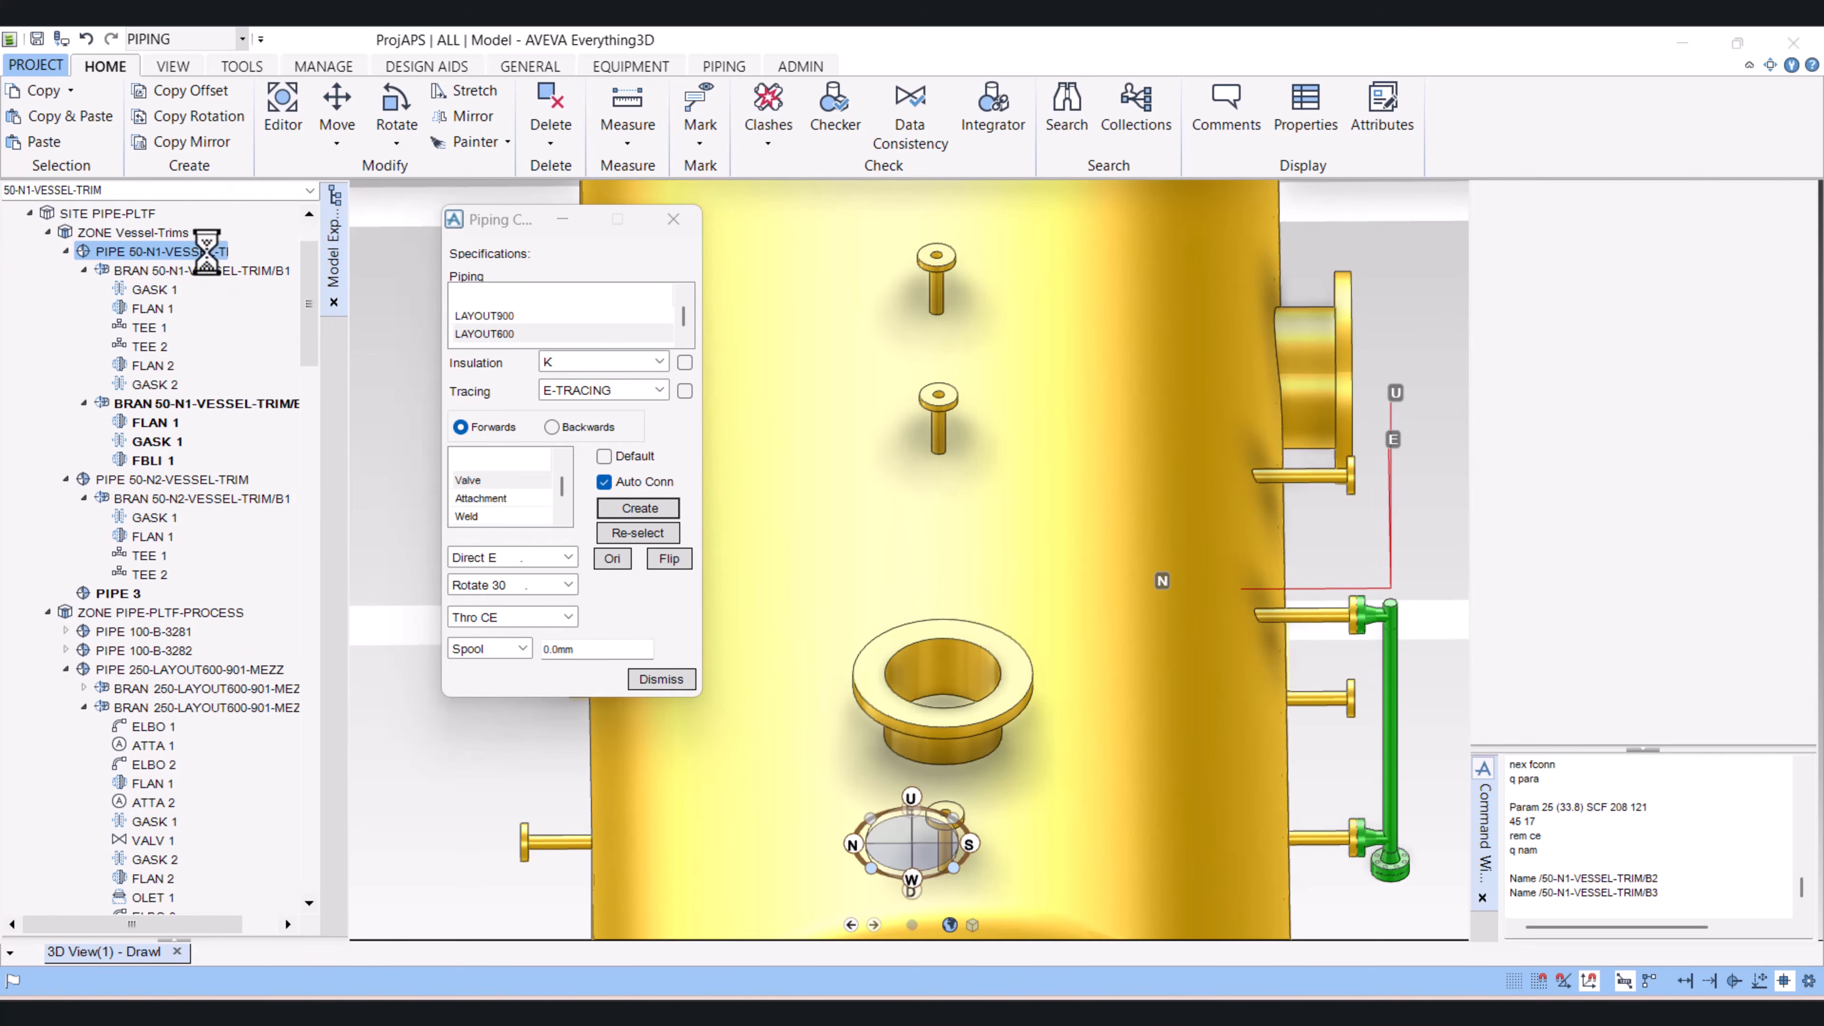
Step: Start a mirror copy and set pipe 50-N1-VESSEL-TRIM as the mirror object using CE
{"action": "left_click", "coordinate": [192, 143]}
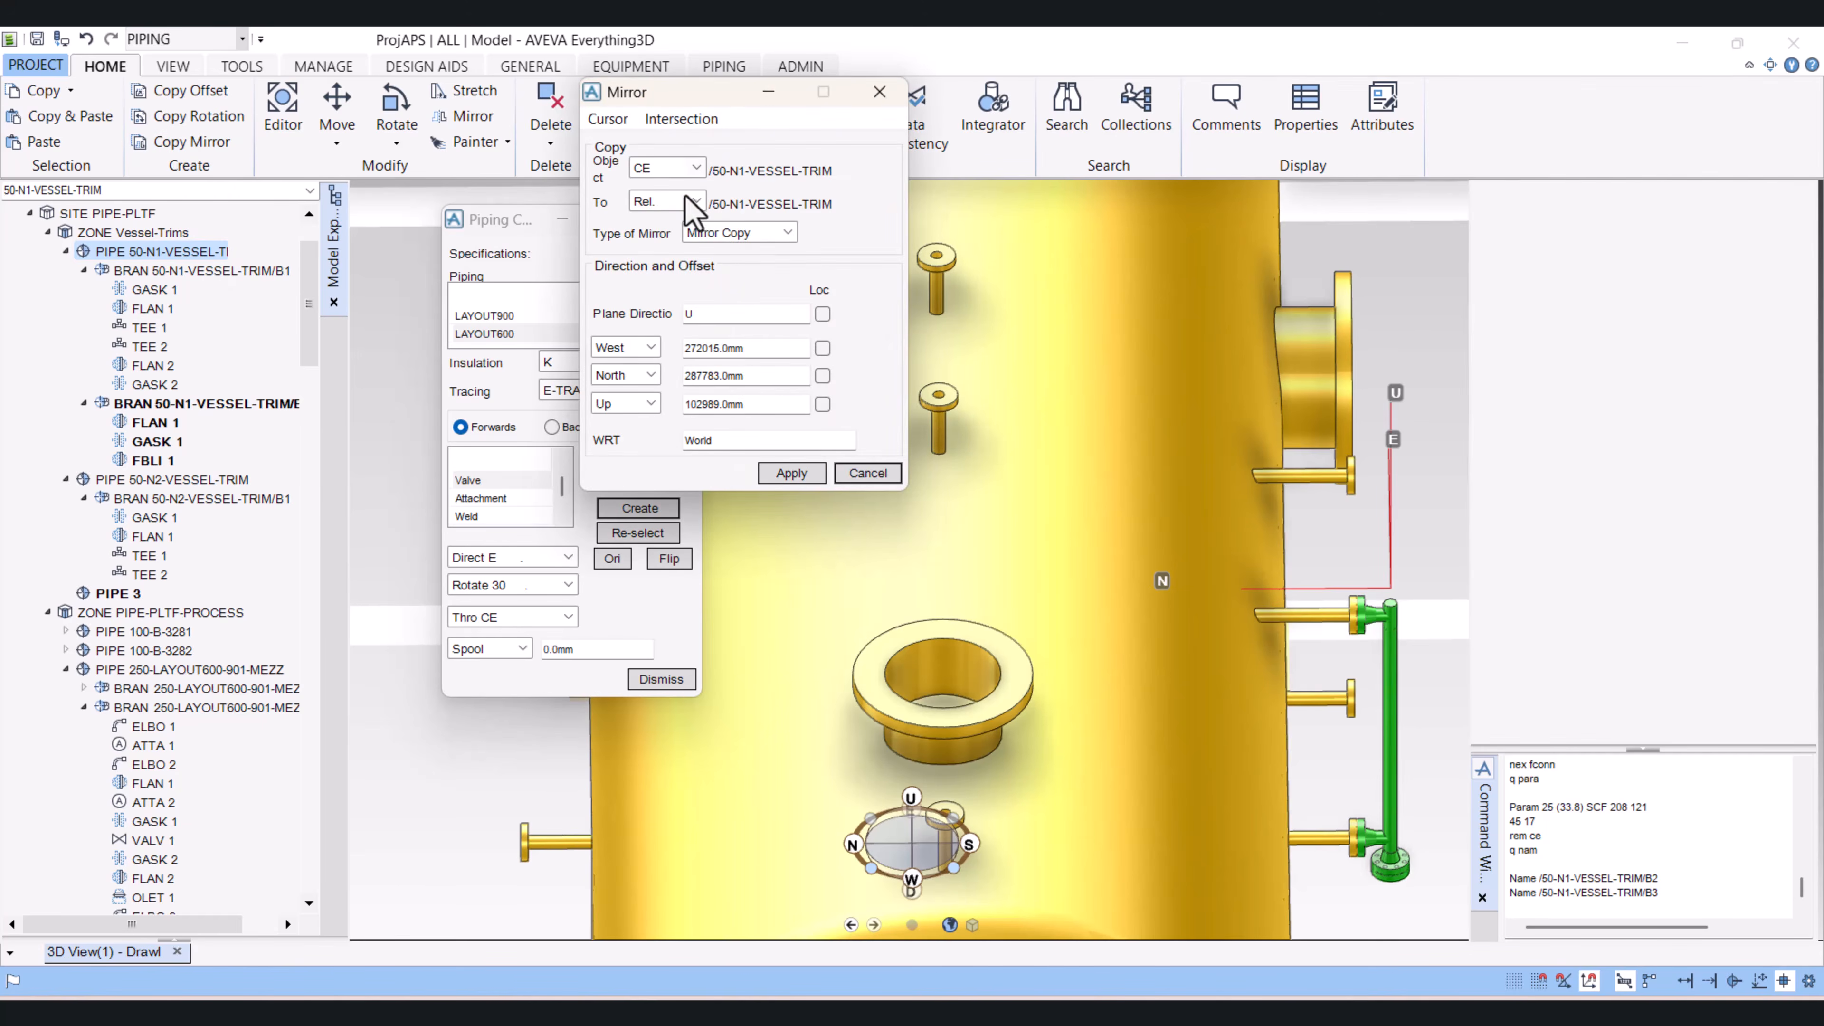
{"action": "left_click", "coordinate": [695, 168]}
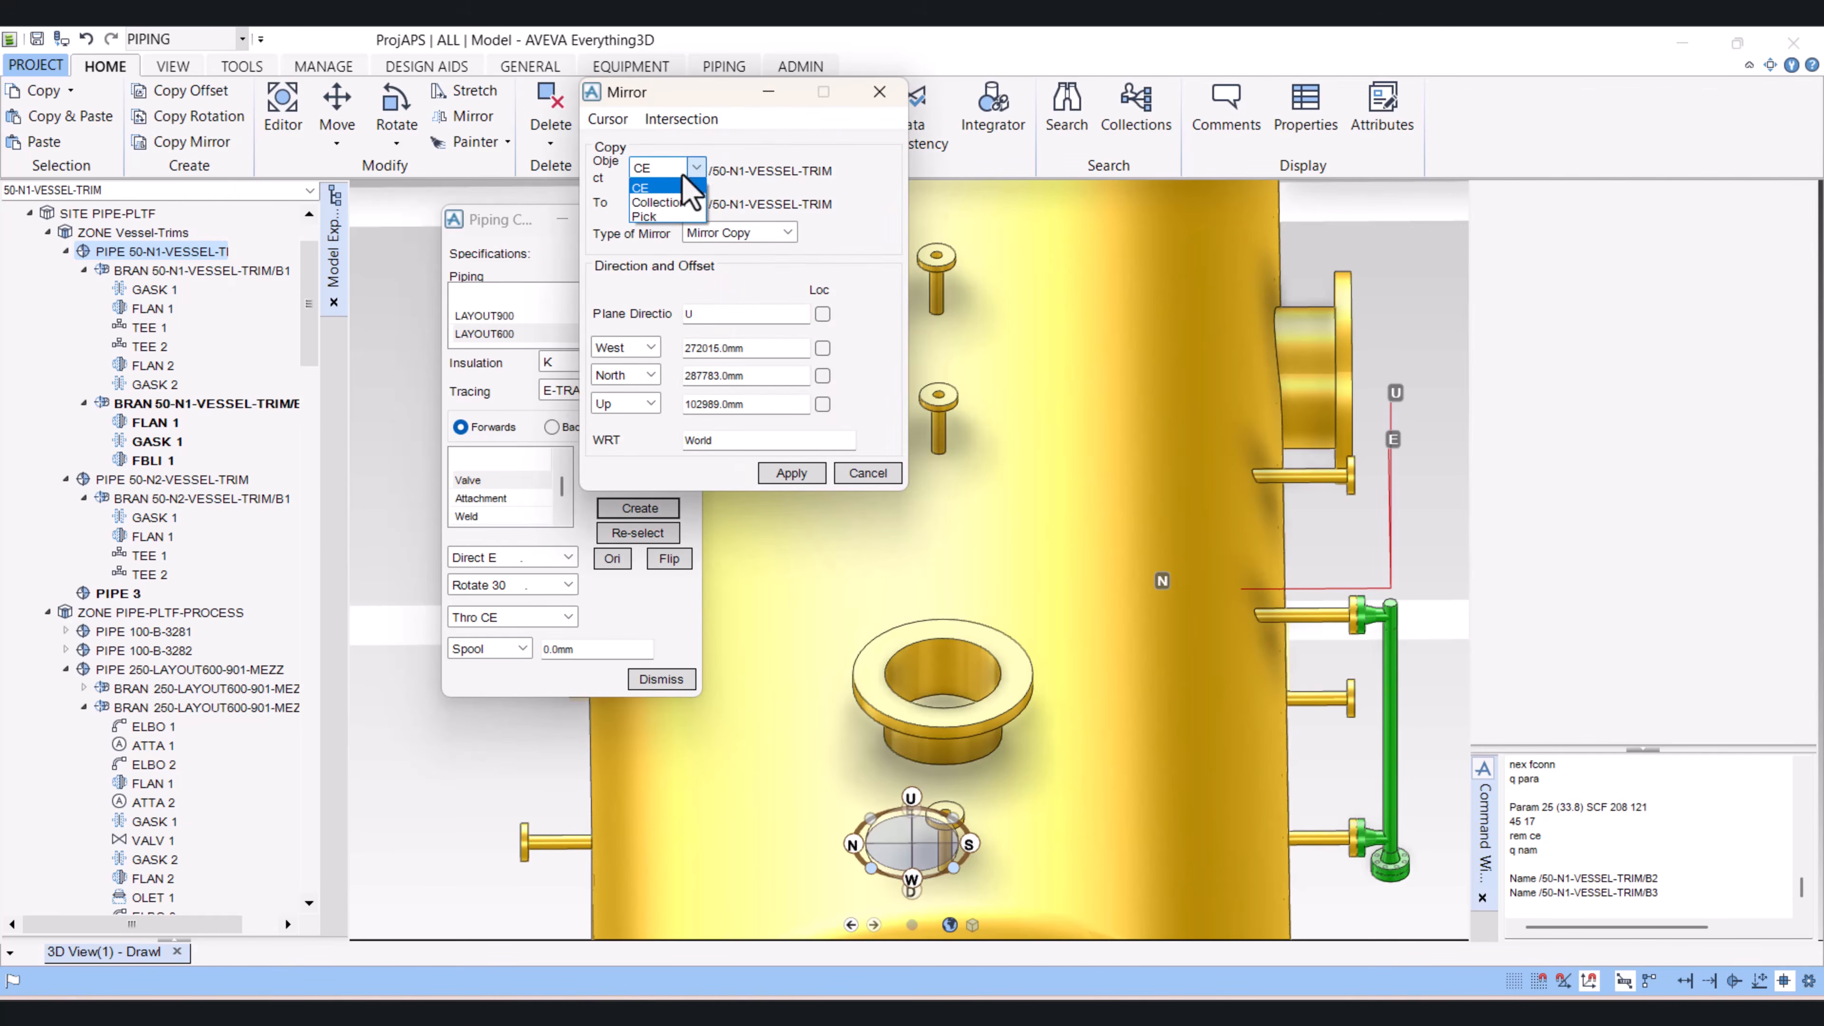
{"action": "left_click", "coordinate": [666, 183]}
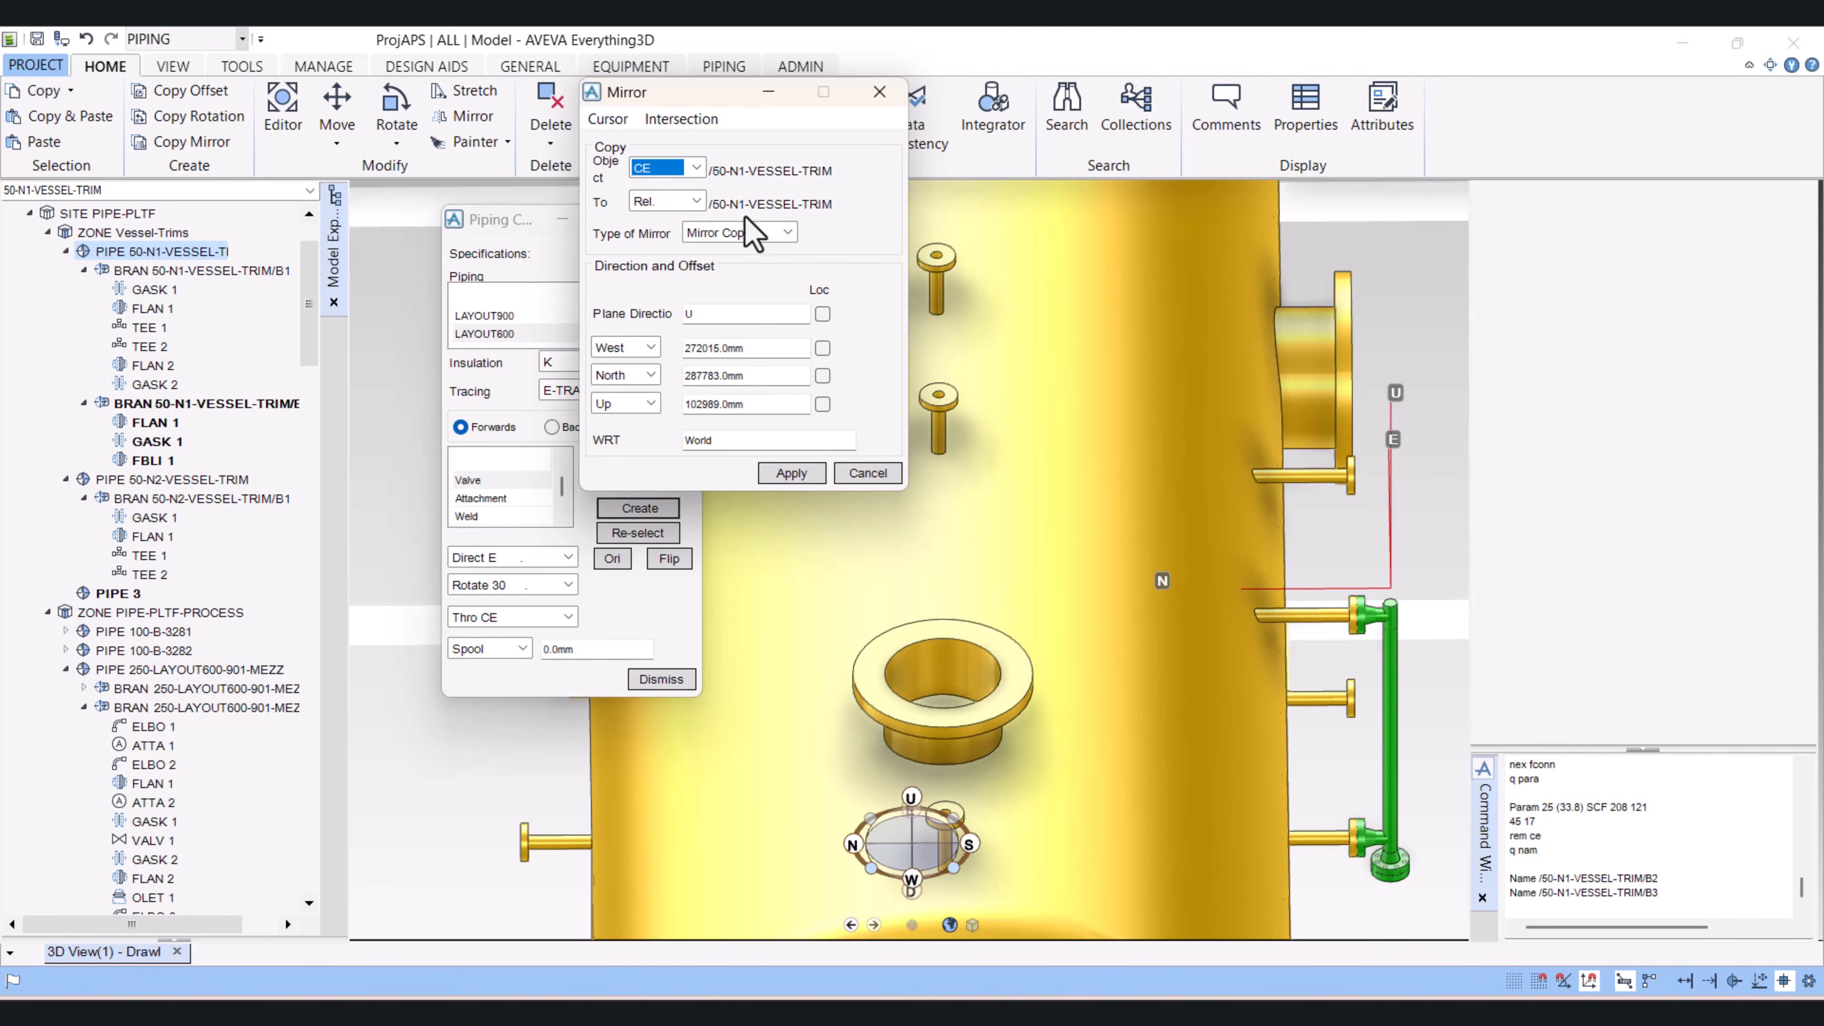
Step: Position the mirror plane by snapping to the large nozzle on the vessel's centreline, and check the plane from an angled view
{"action": "left_click", "coordinate": [608, 119]}
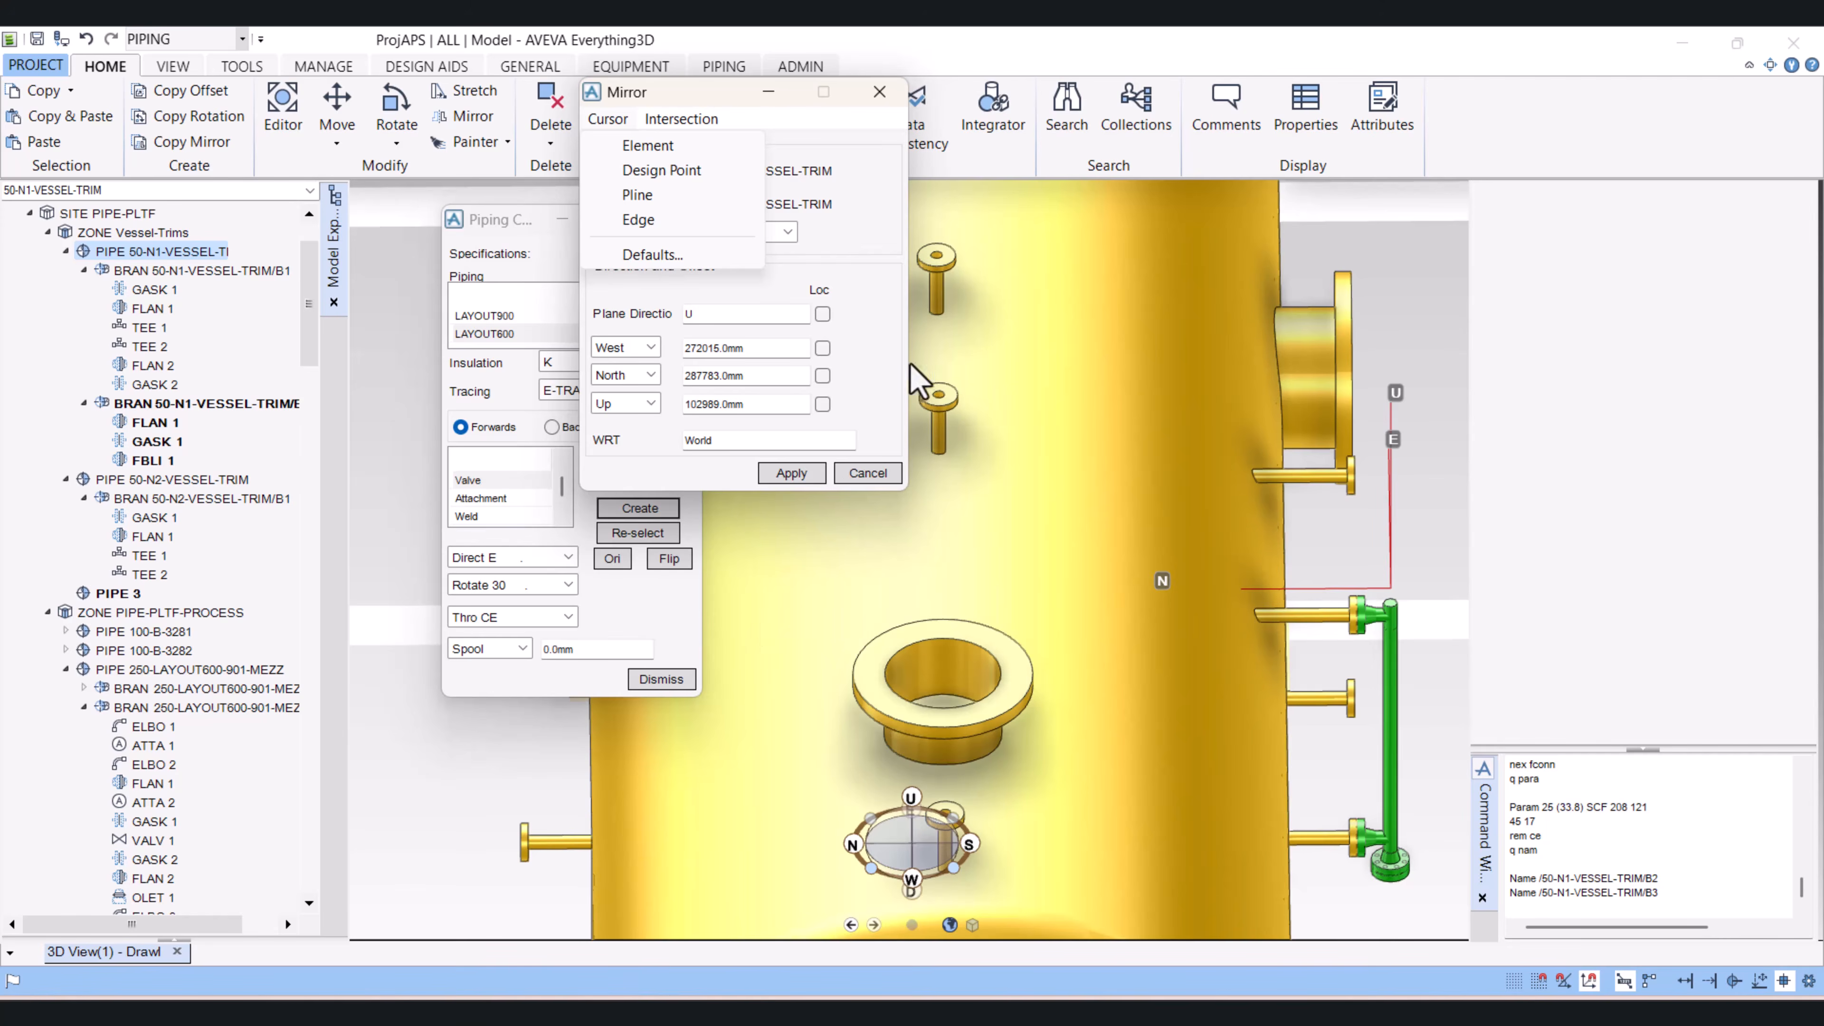
{"action": "left_click", "coordinate": [648, 145]}
{"action": "scroll", "coordinate": [1152, 416], "scroll_direction": "up", "scroll_amount": 3}
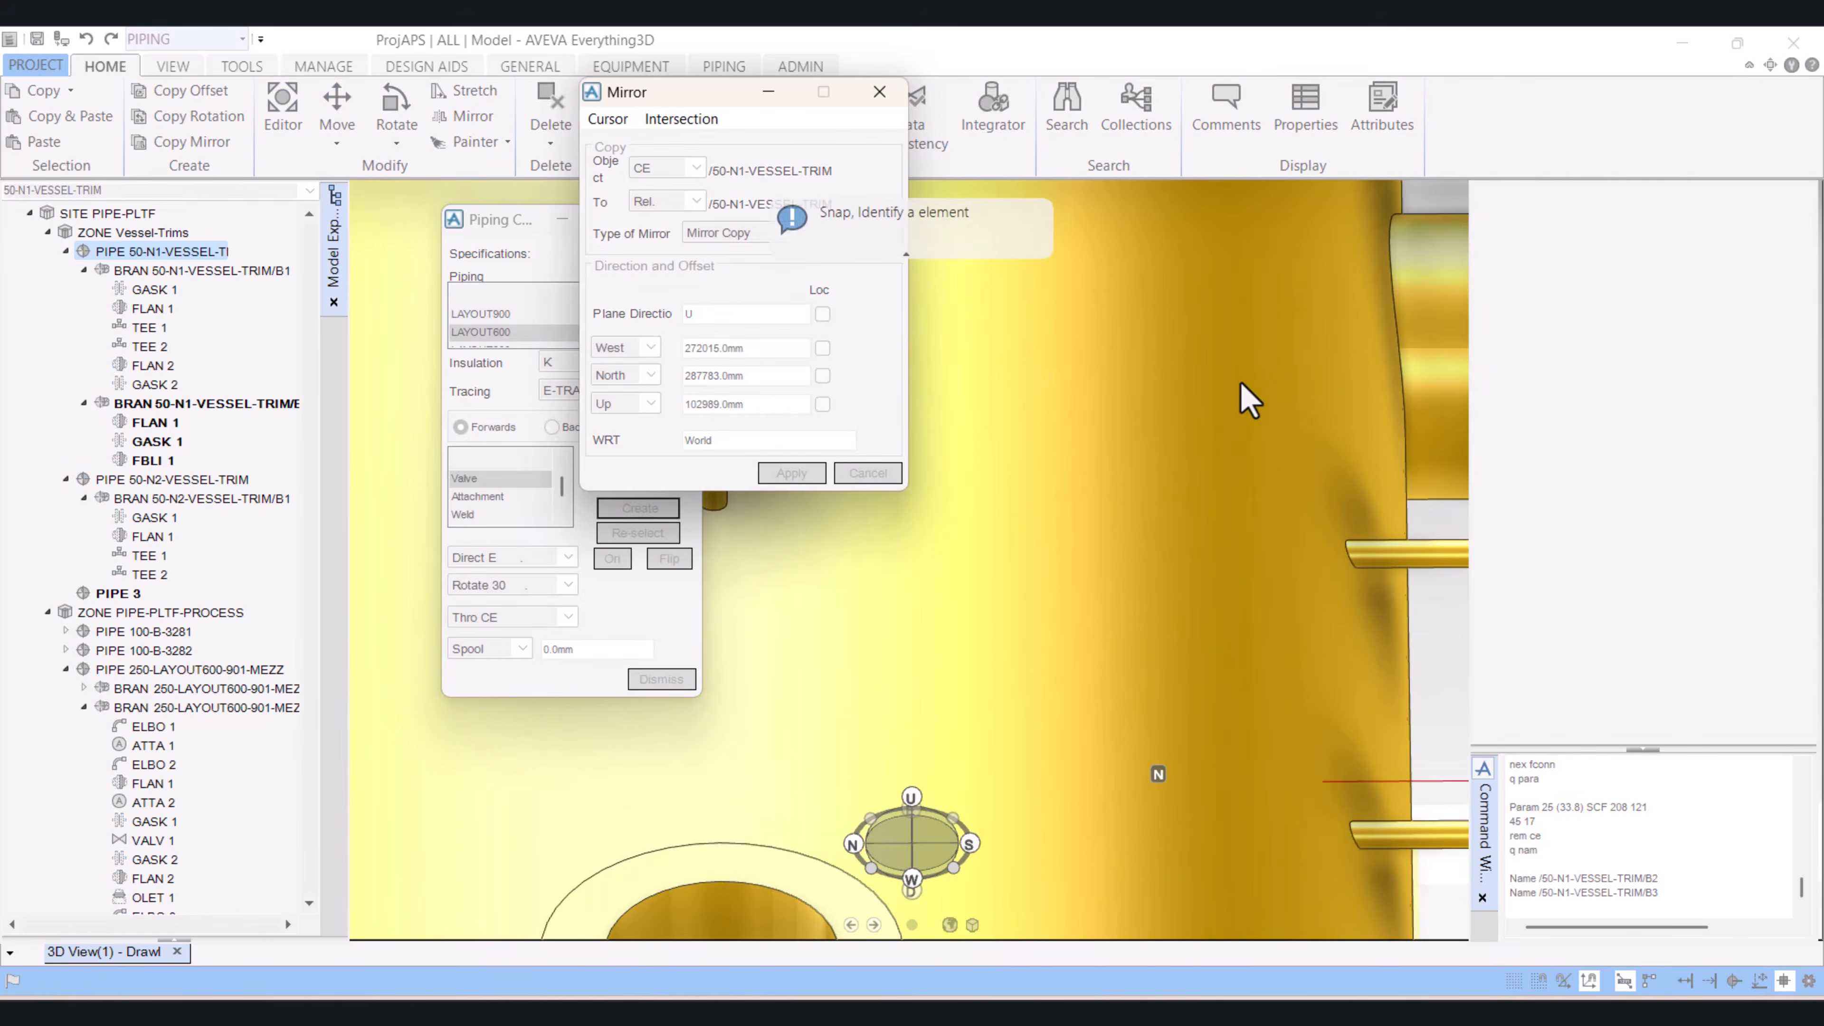
{"action": "left_click", "coordinate": [752, 869]}
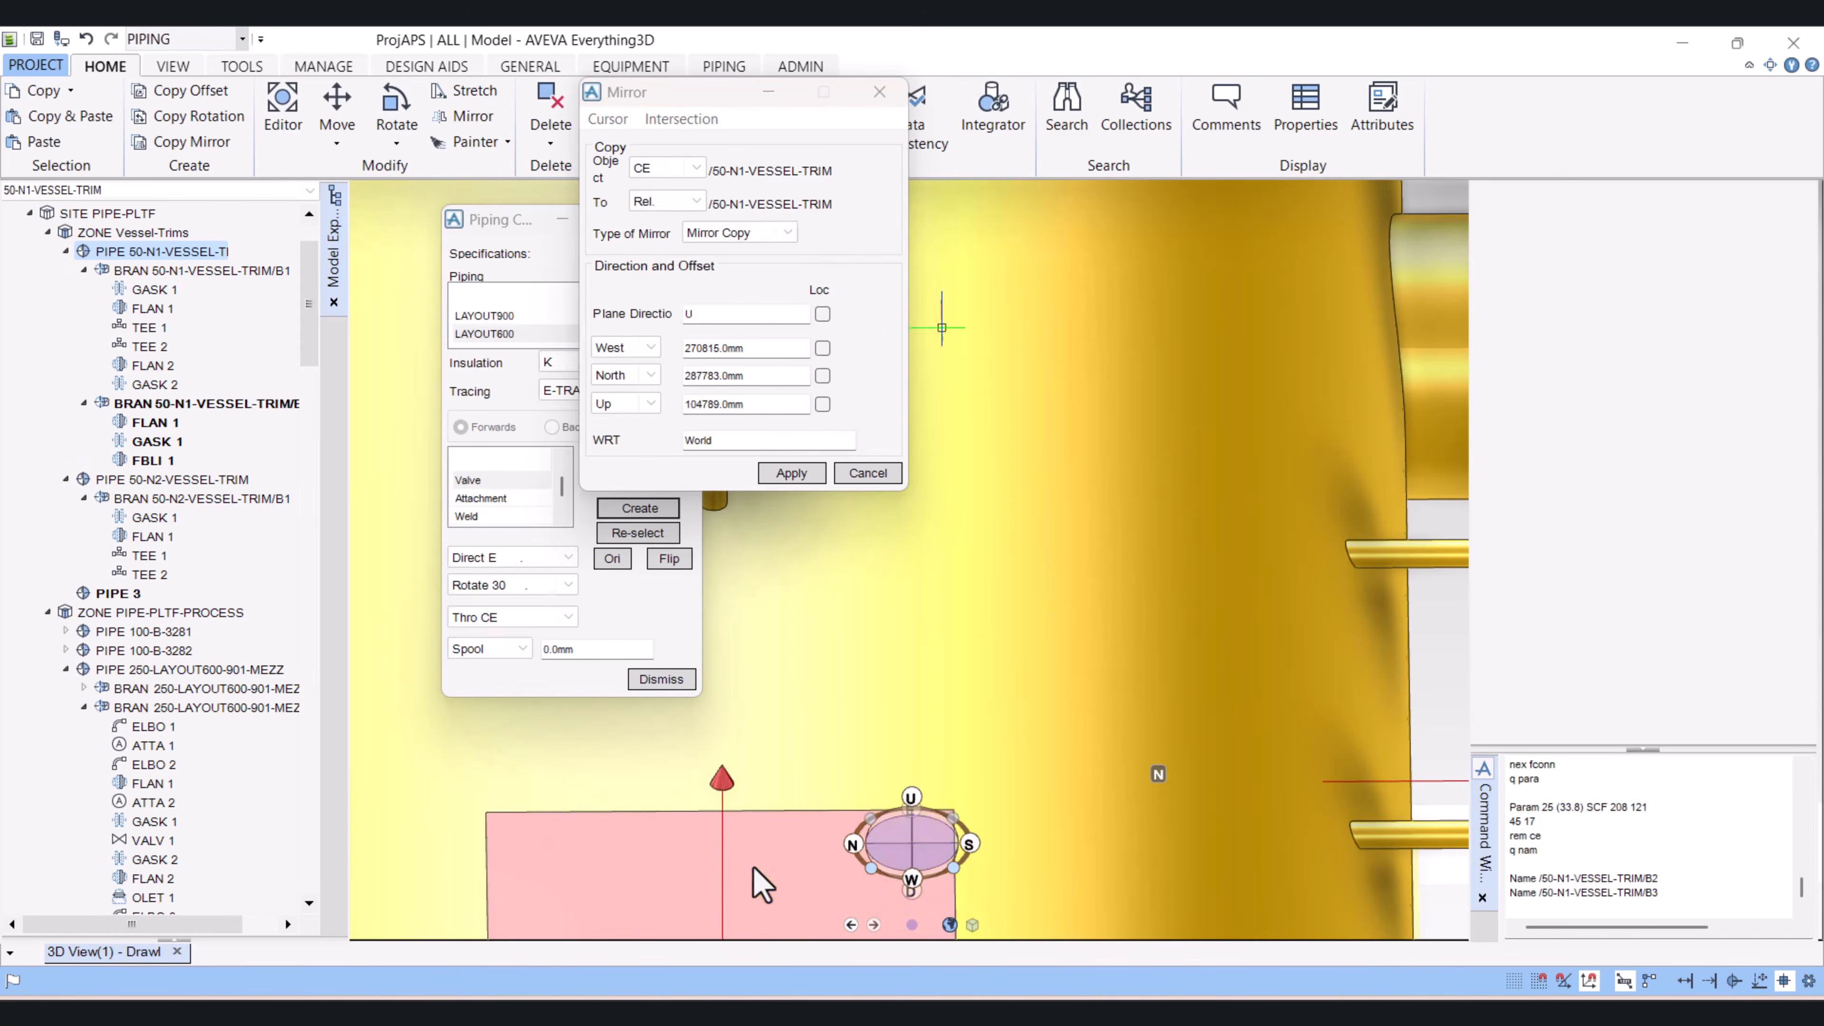
{"action": "scroll", "coordinate": [1098, 700], "scroll_direction": "up", "scroll_amount": 3}
{"action": "scroll", "coordinate": [1099, 701], "scroll_direction": "down", "scroll_amount": 5}
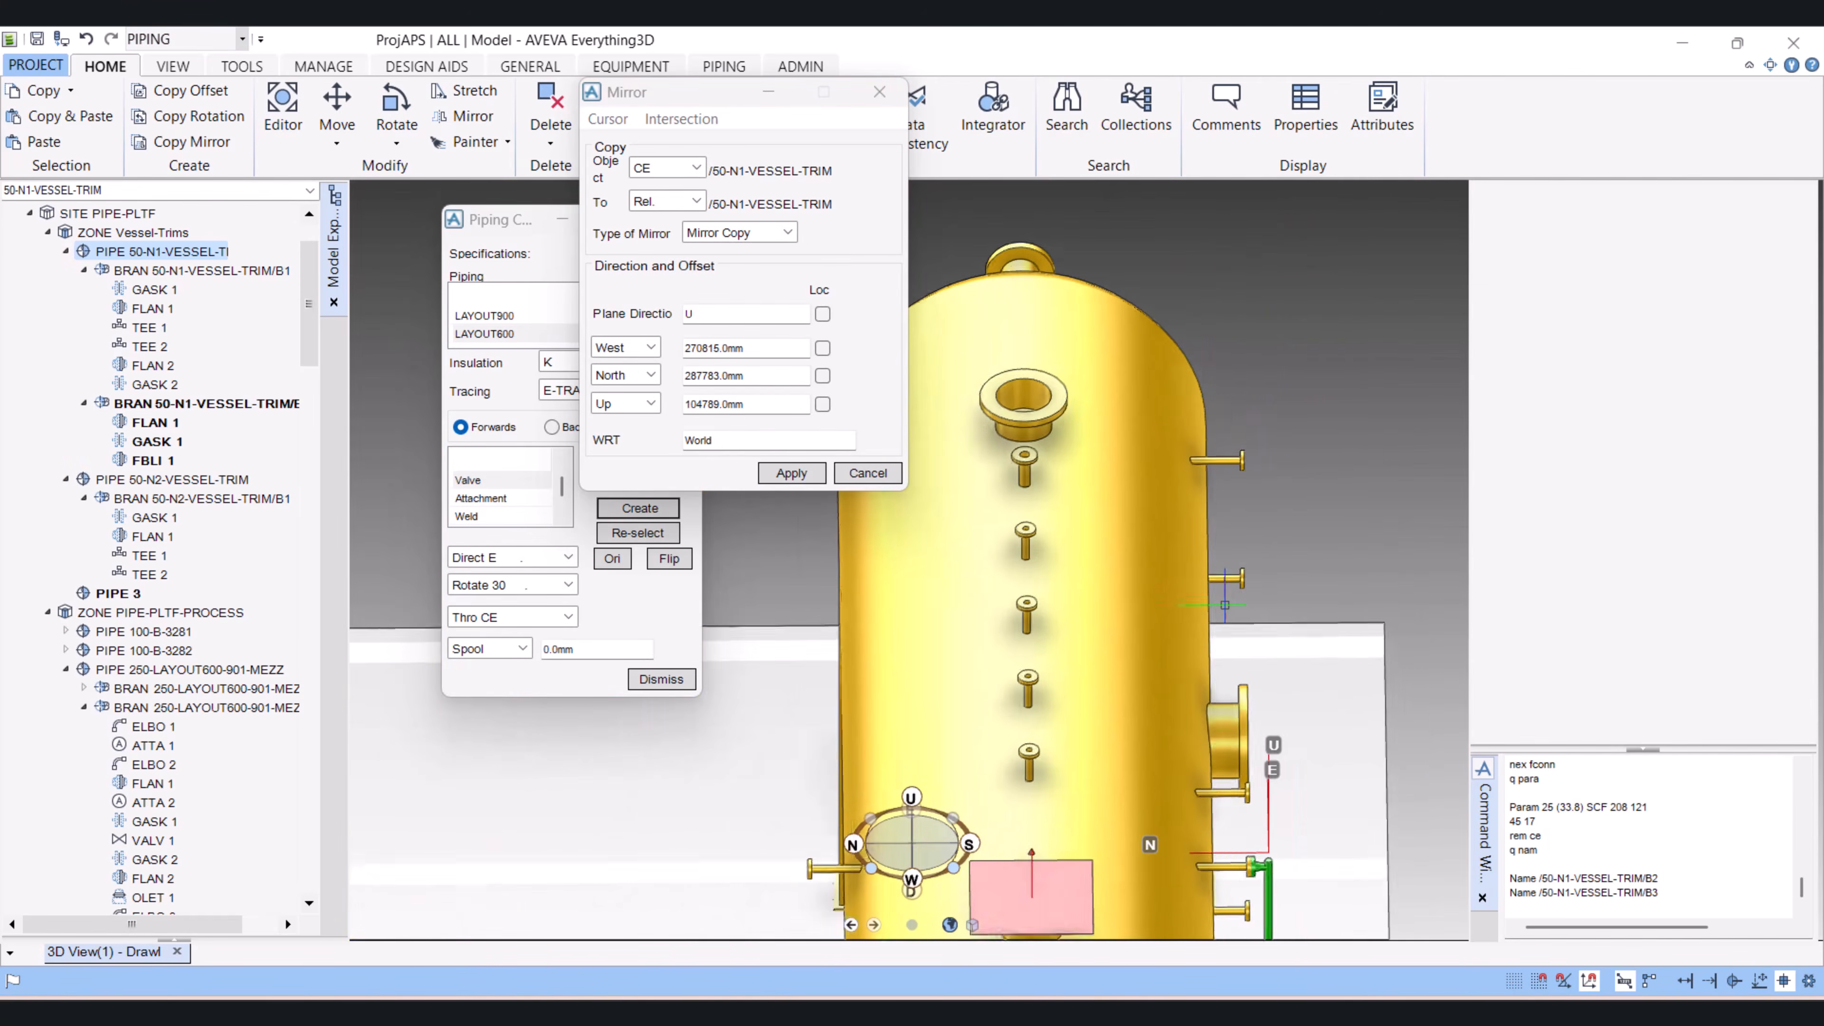
{"action": "scroll", "coordinate": [1205, 734], "scroll_direction": "up", "scroll_amount": 4}
{"action": "scroll", "coordinate": [1199, 755], "scroll_direction": "down", "scroll_amount": 6}
{"action": "scroll", "coordinate": [958, 679], "scroll_direction": "down", "scroll_amount": 5}
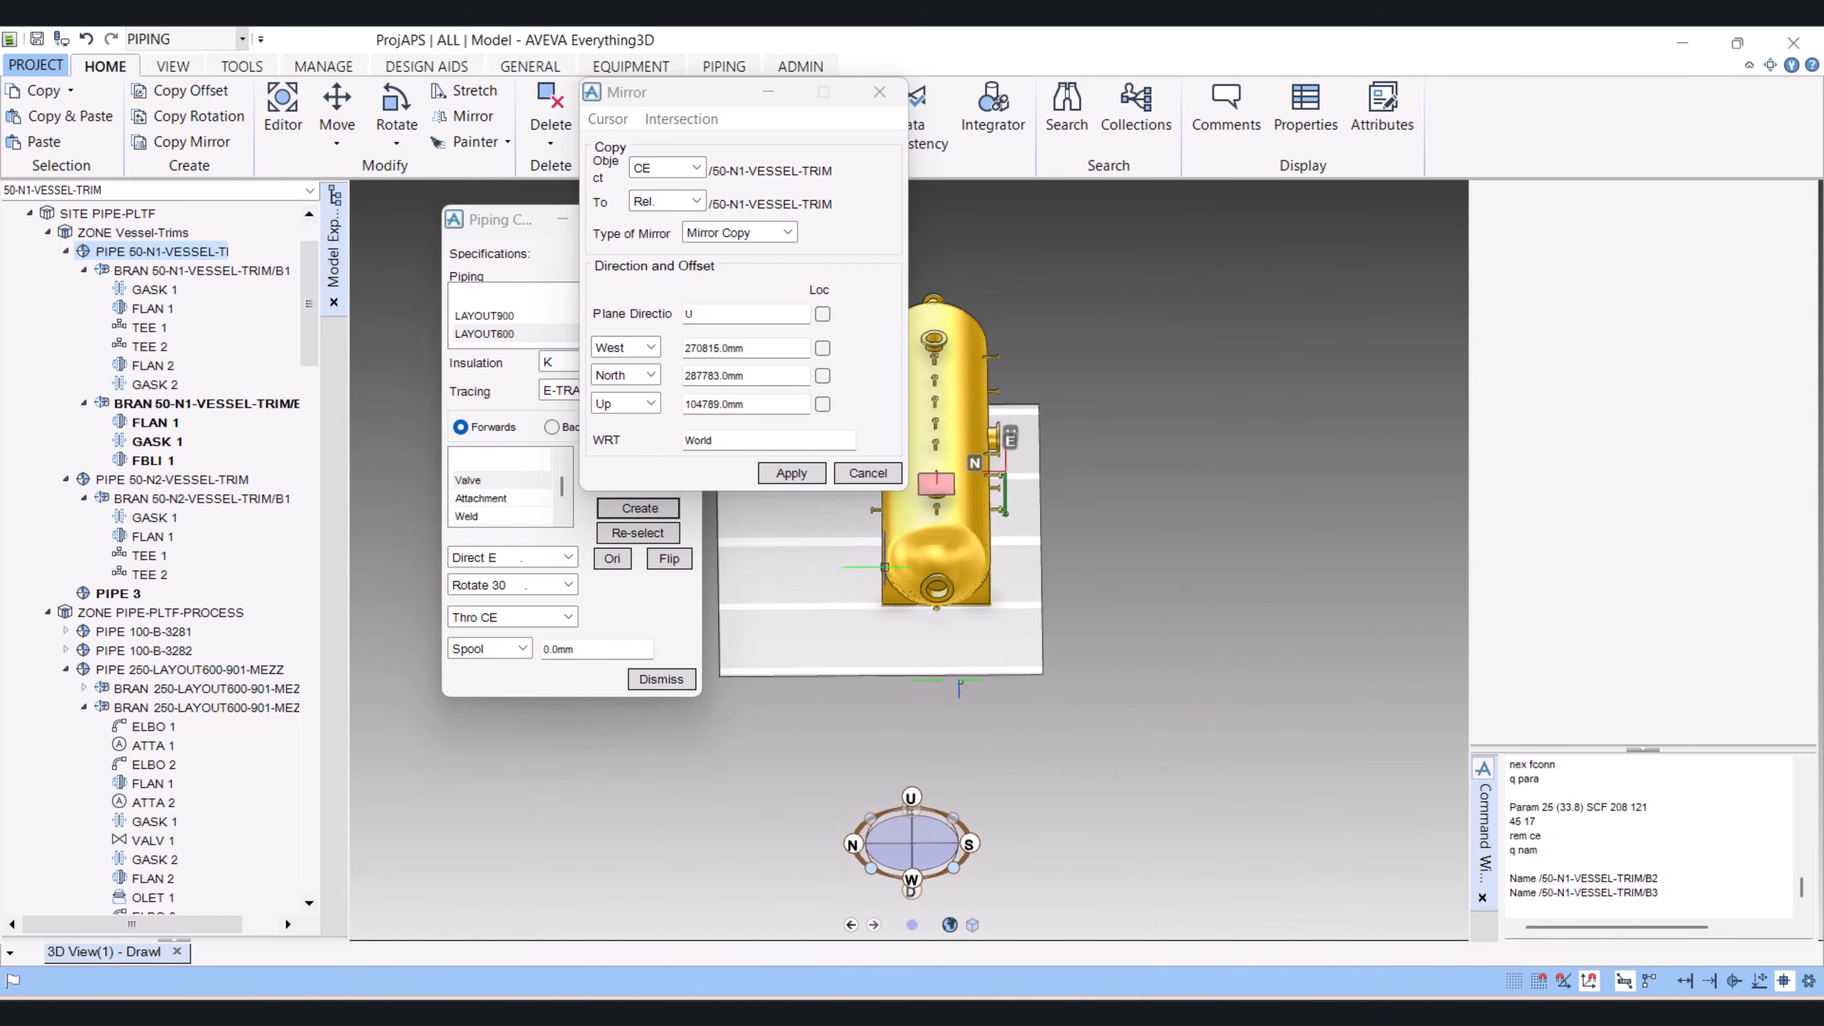
{"action": "scroll", "coordinate": [847, 503], "scroll_direction": "down", "scroll_amount": 2}
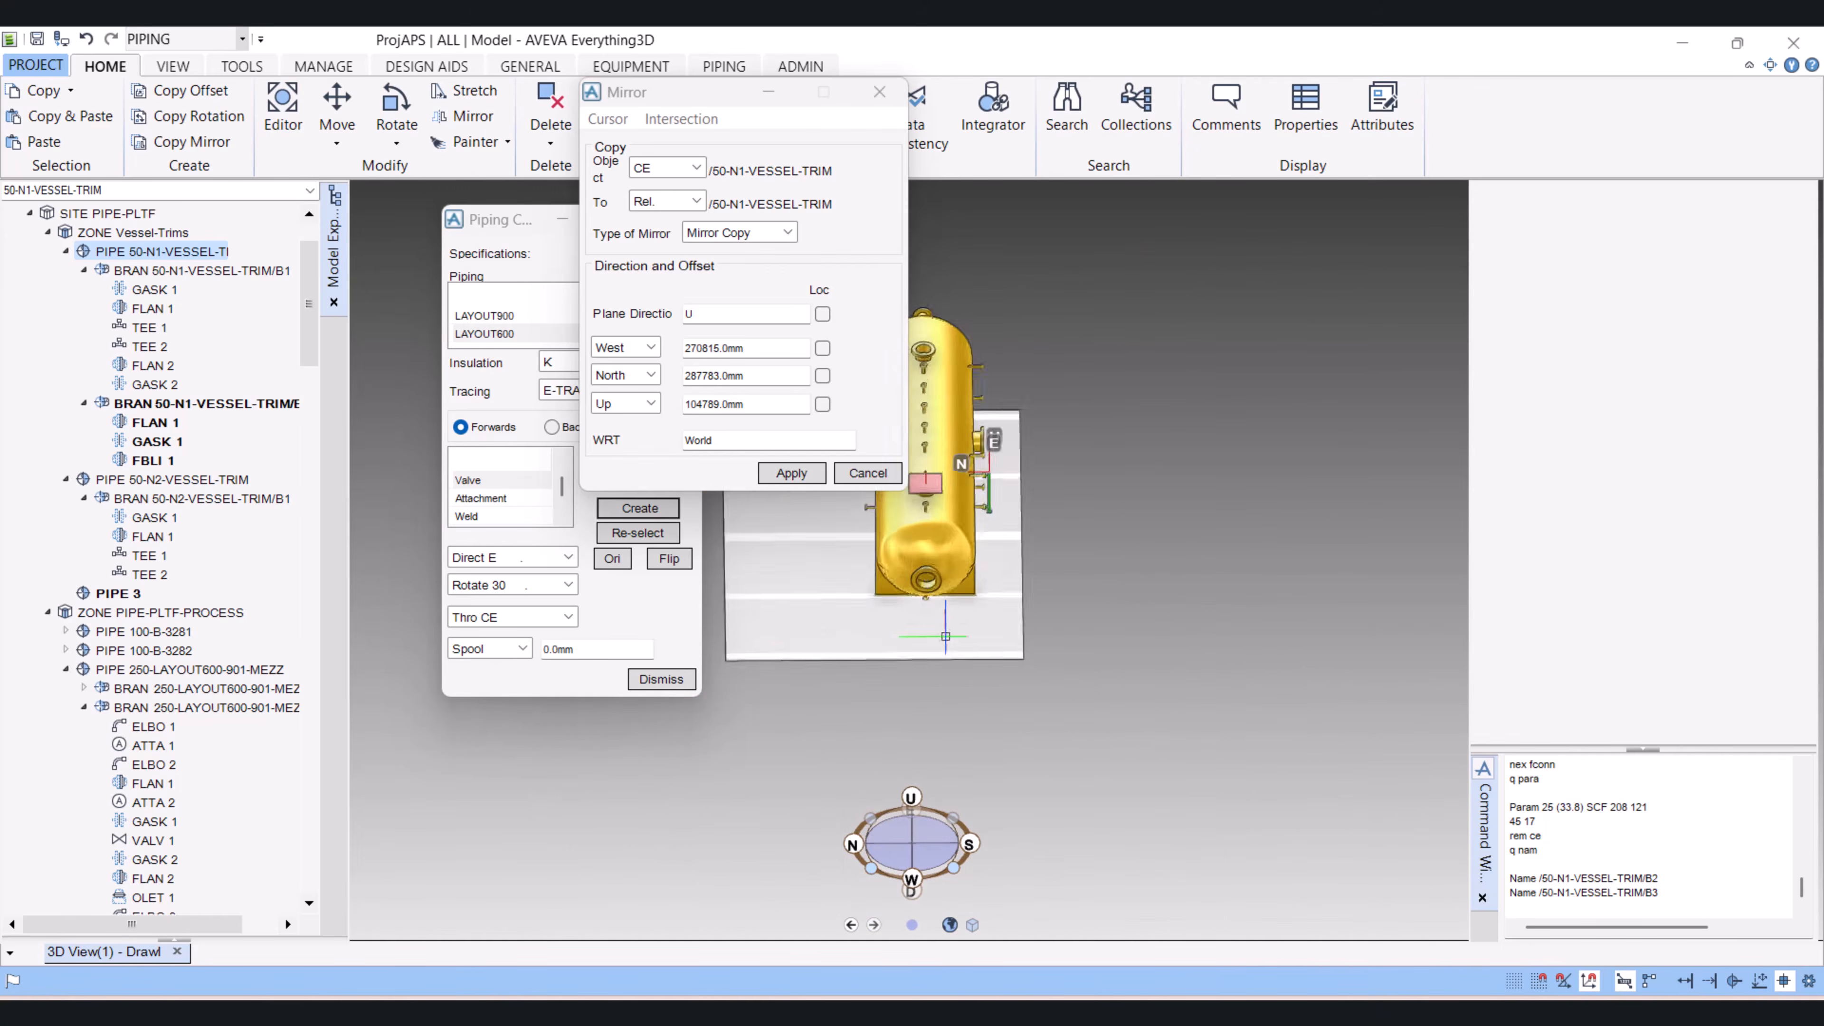
{"action": "scroll", "coordinate": [945, 639], "scroll_direction": "up", "scroll_amount": 5}
{"action": "middle_click_drag", "start_coordinate": [1120, 309], "coordinate": [1328, 420]}
{"action": "scroll", "coordinate": [1292, 432], "scroll_direction": "down", "scroll_amount": 1}
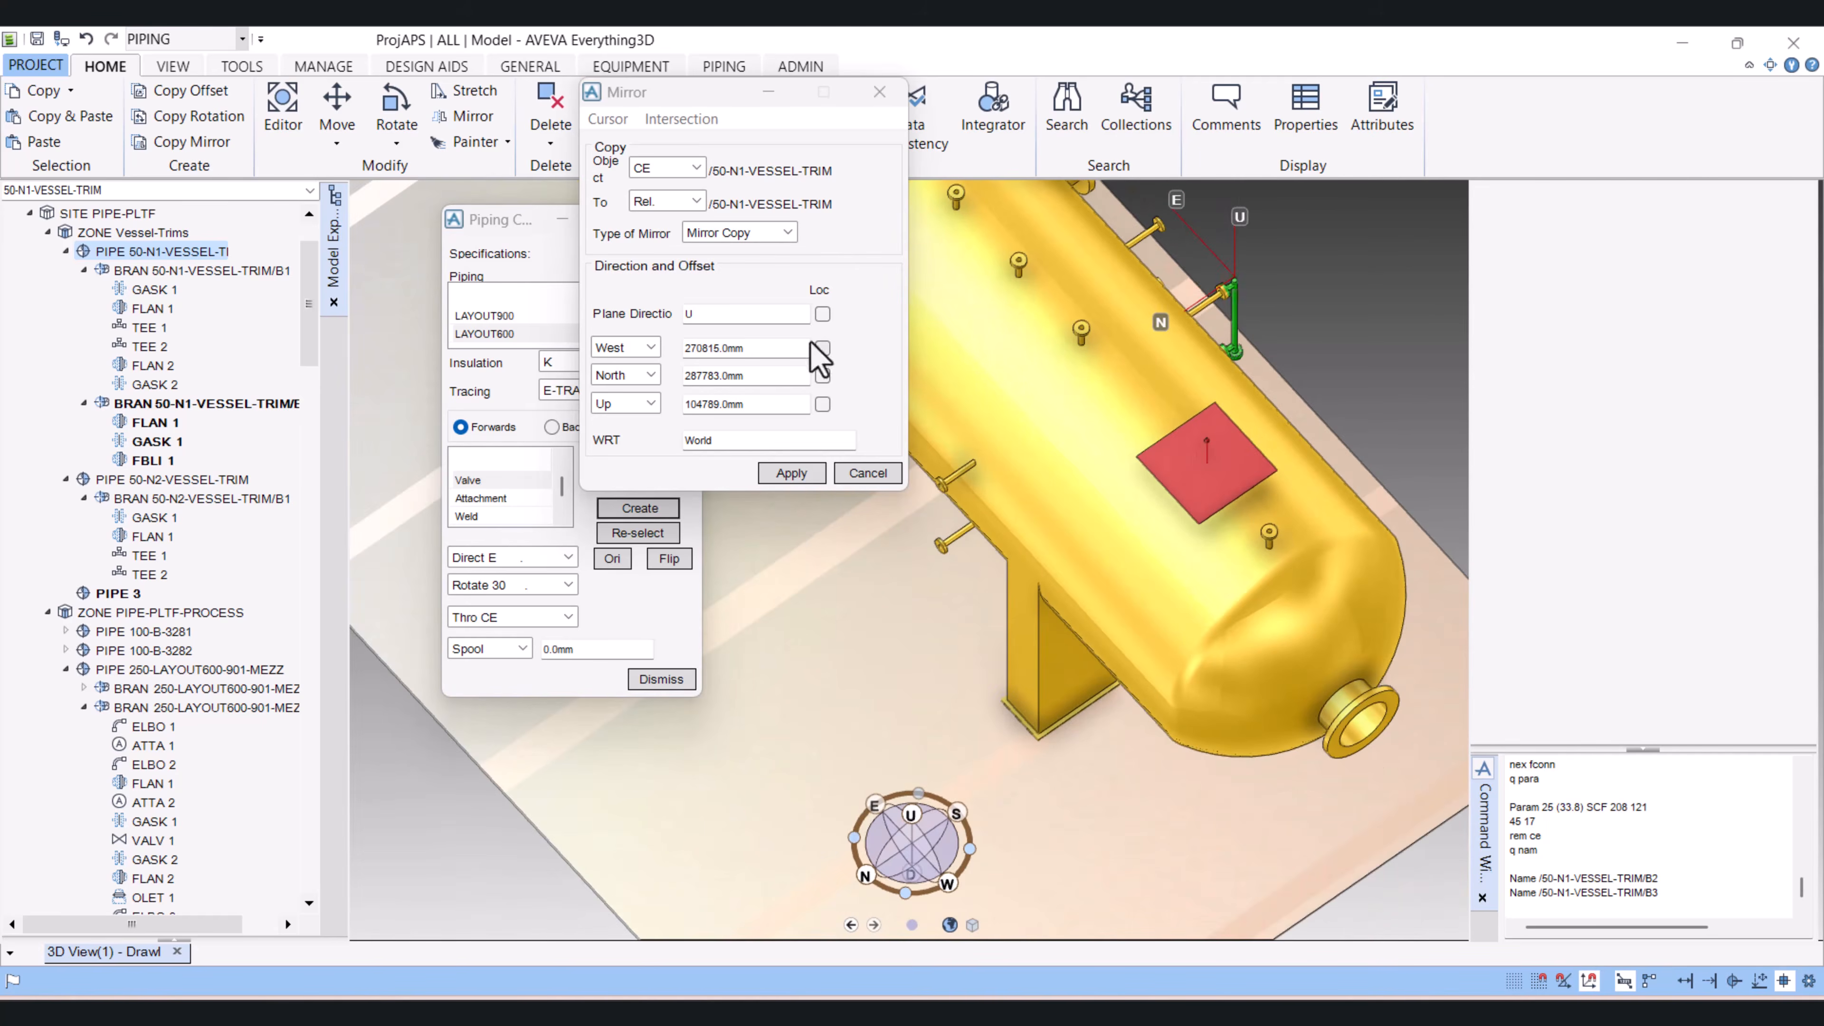
Step: Set the plane direction to N, apply the mirror copy of the pipe, and retain the created copy
{"action": "left_click_drag", "start_coordinate": [746, 314], "coordinate": [622, 314]}
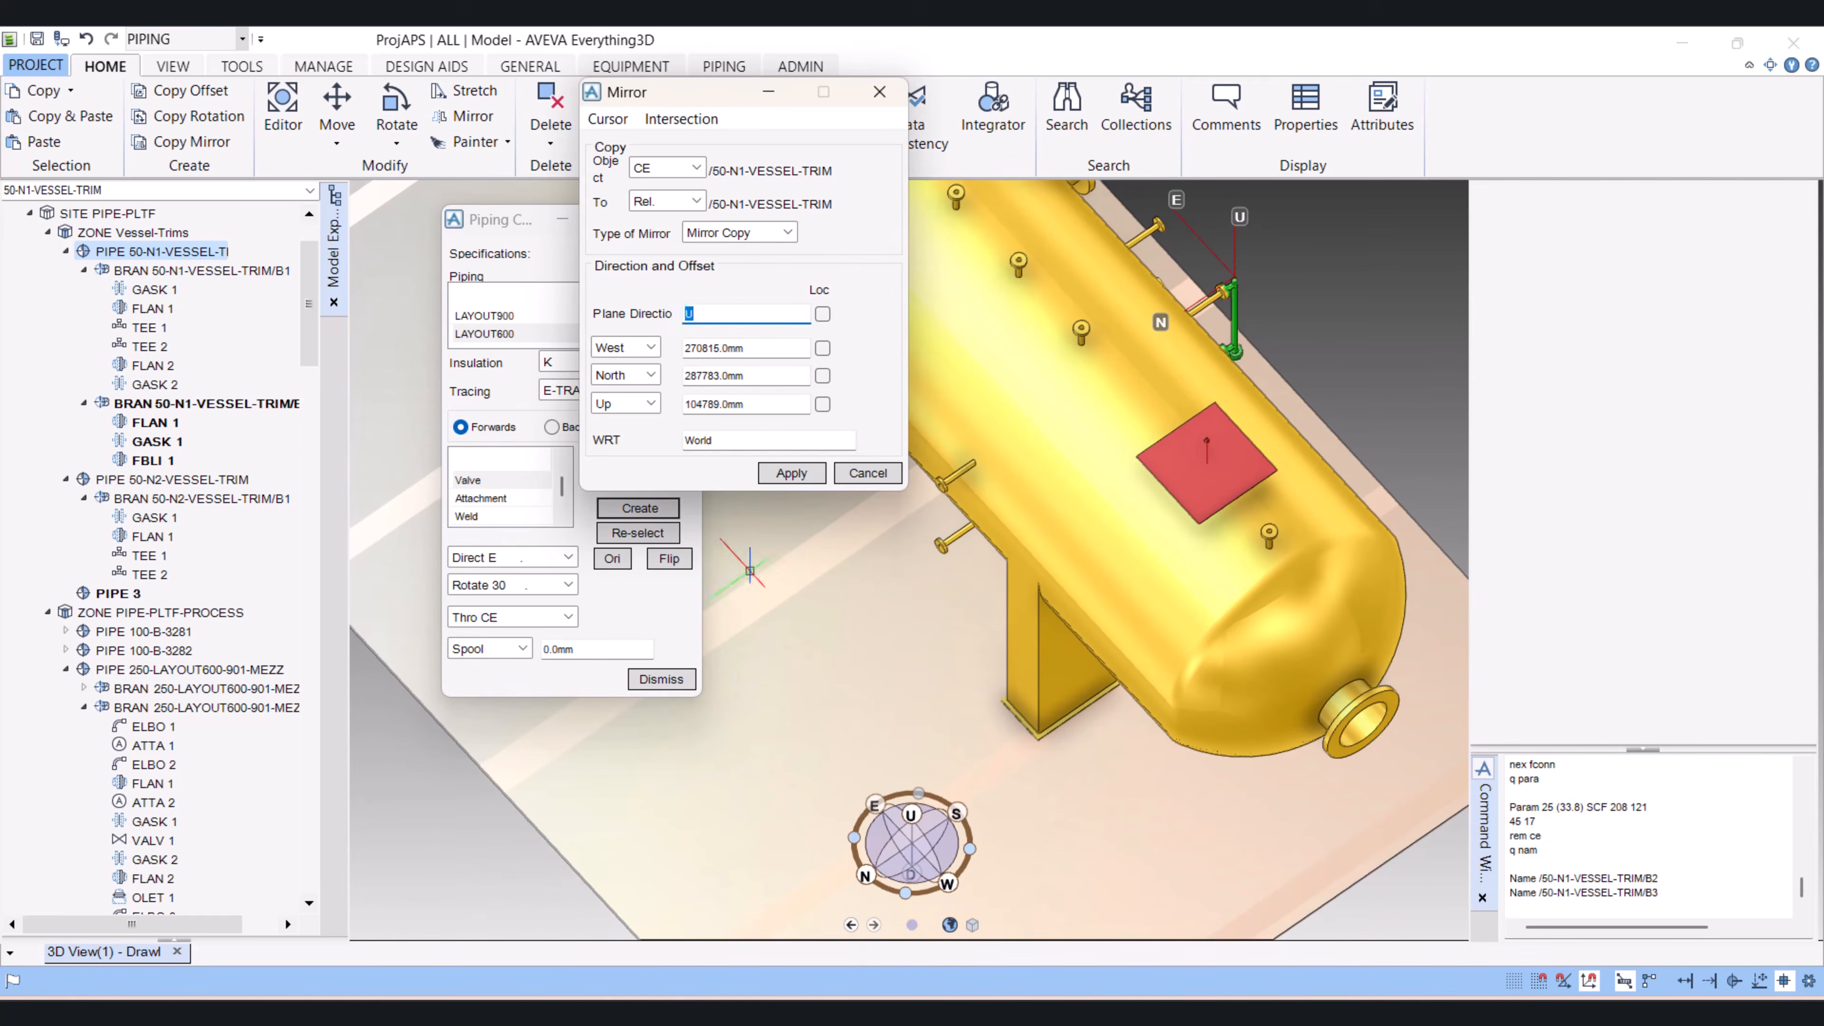
{"action": "key", "text": "Return"}
{"action": "left_click", "coordinate": [792, 474]}
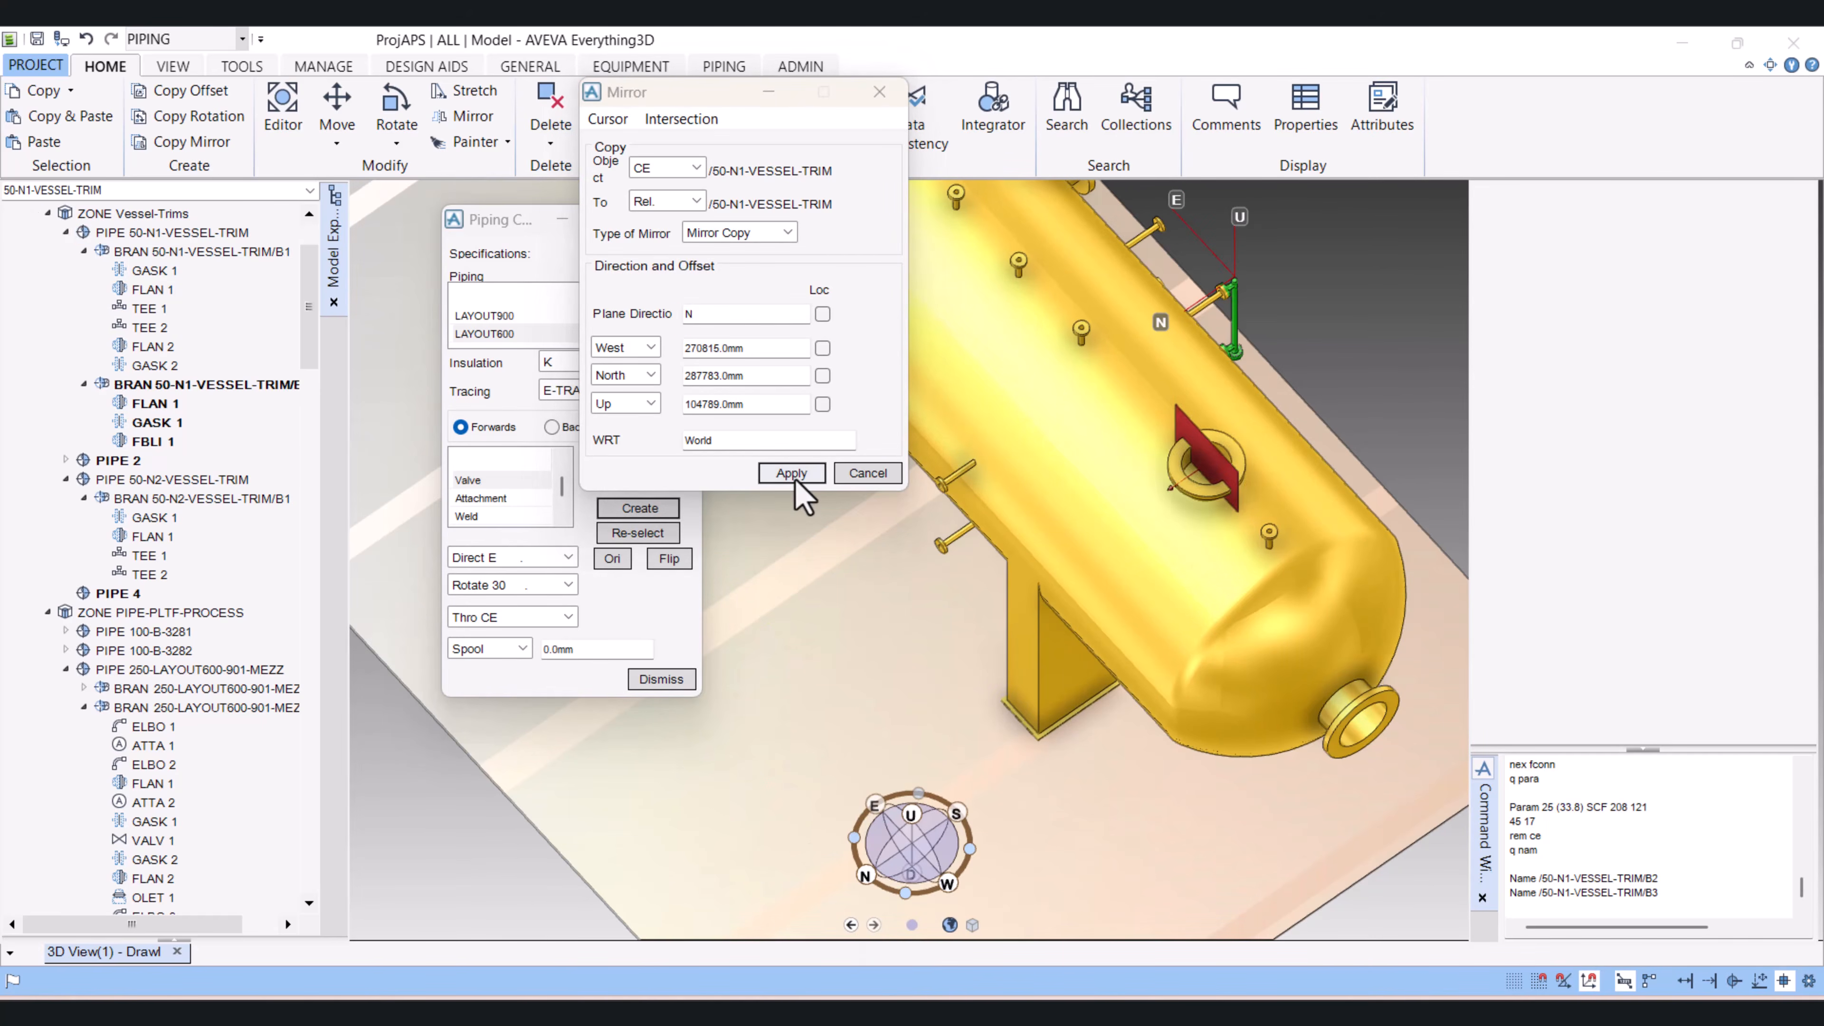
{"action": "left_click", "coordinate": [871, 550]}
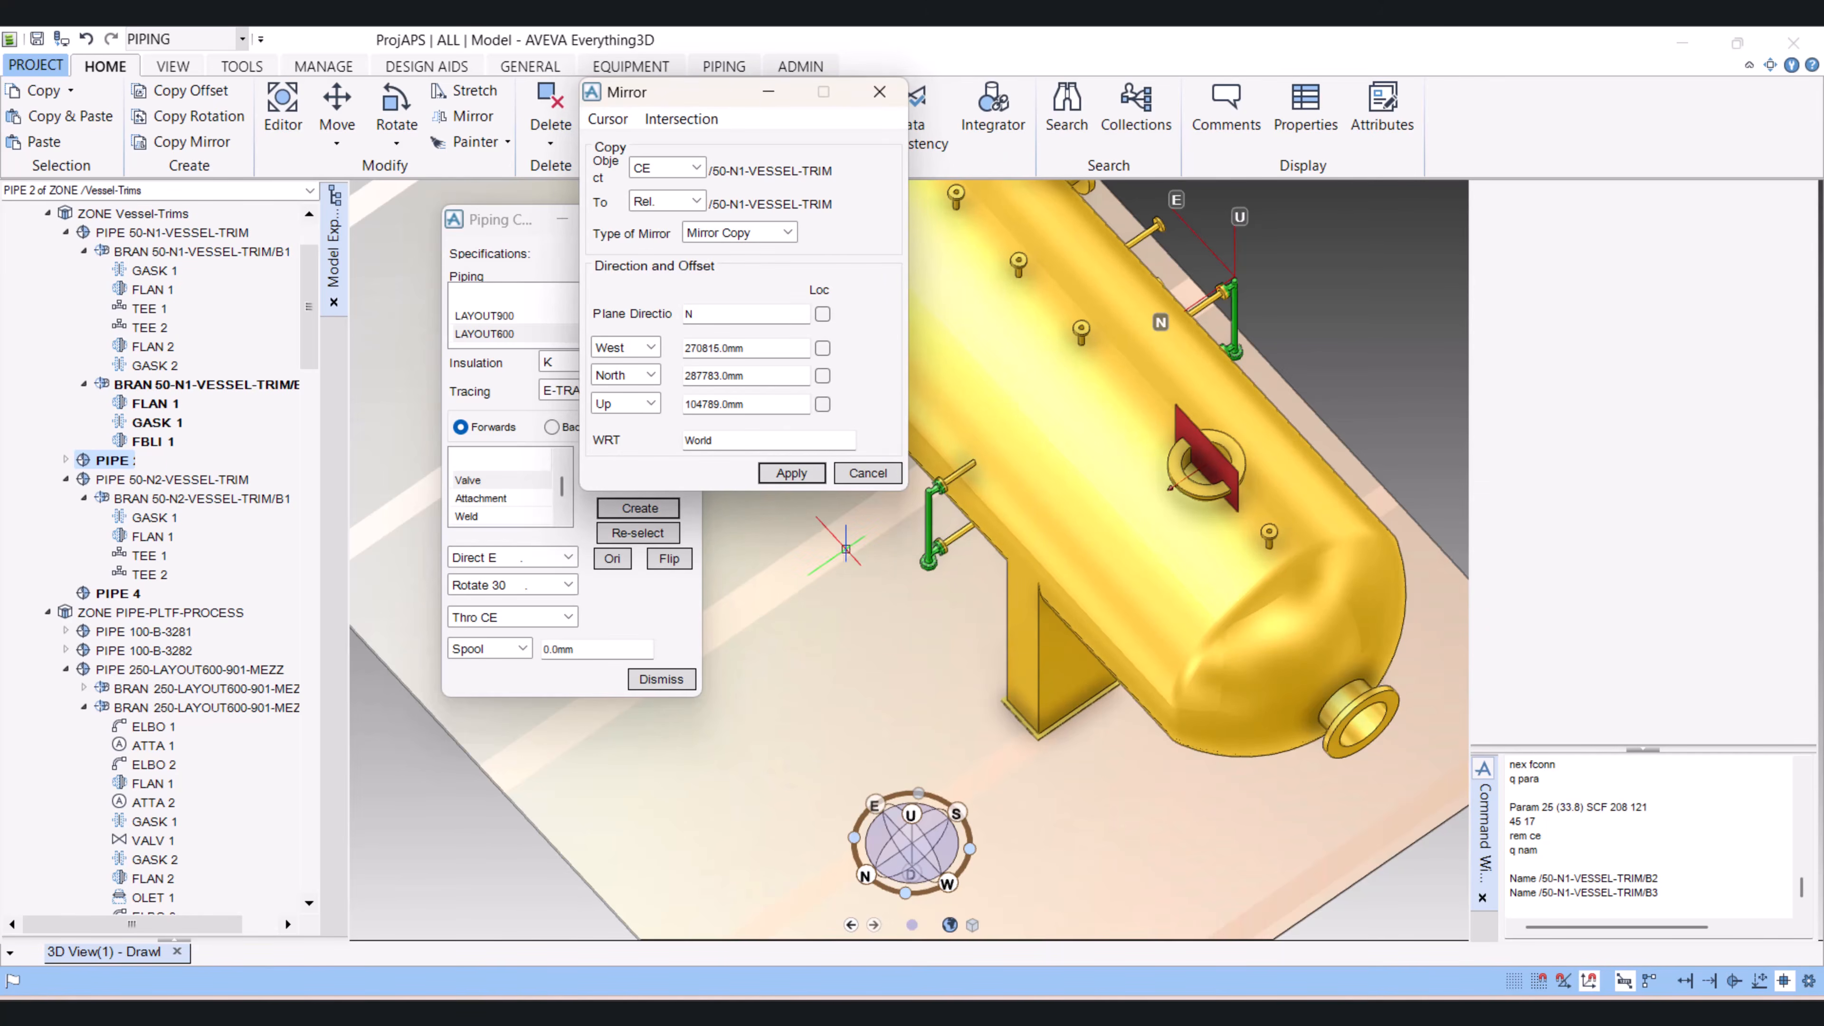
Step: Select BRAN 2, the blind-flange branch at the lower end of the mirrored pipe, and set it as the mirror object using CE
{"action": "middle_click_drag", "start_coordinate": [845, 548], "coordinate": [962, 417]}
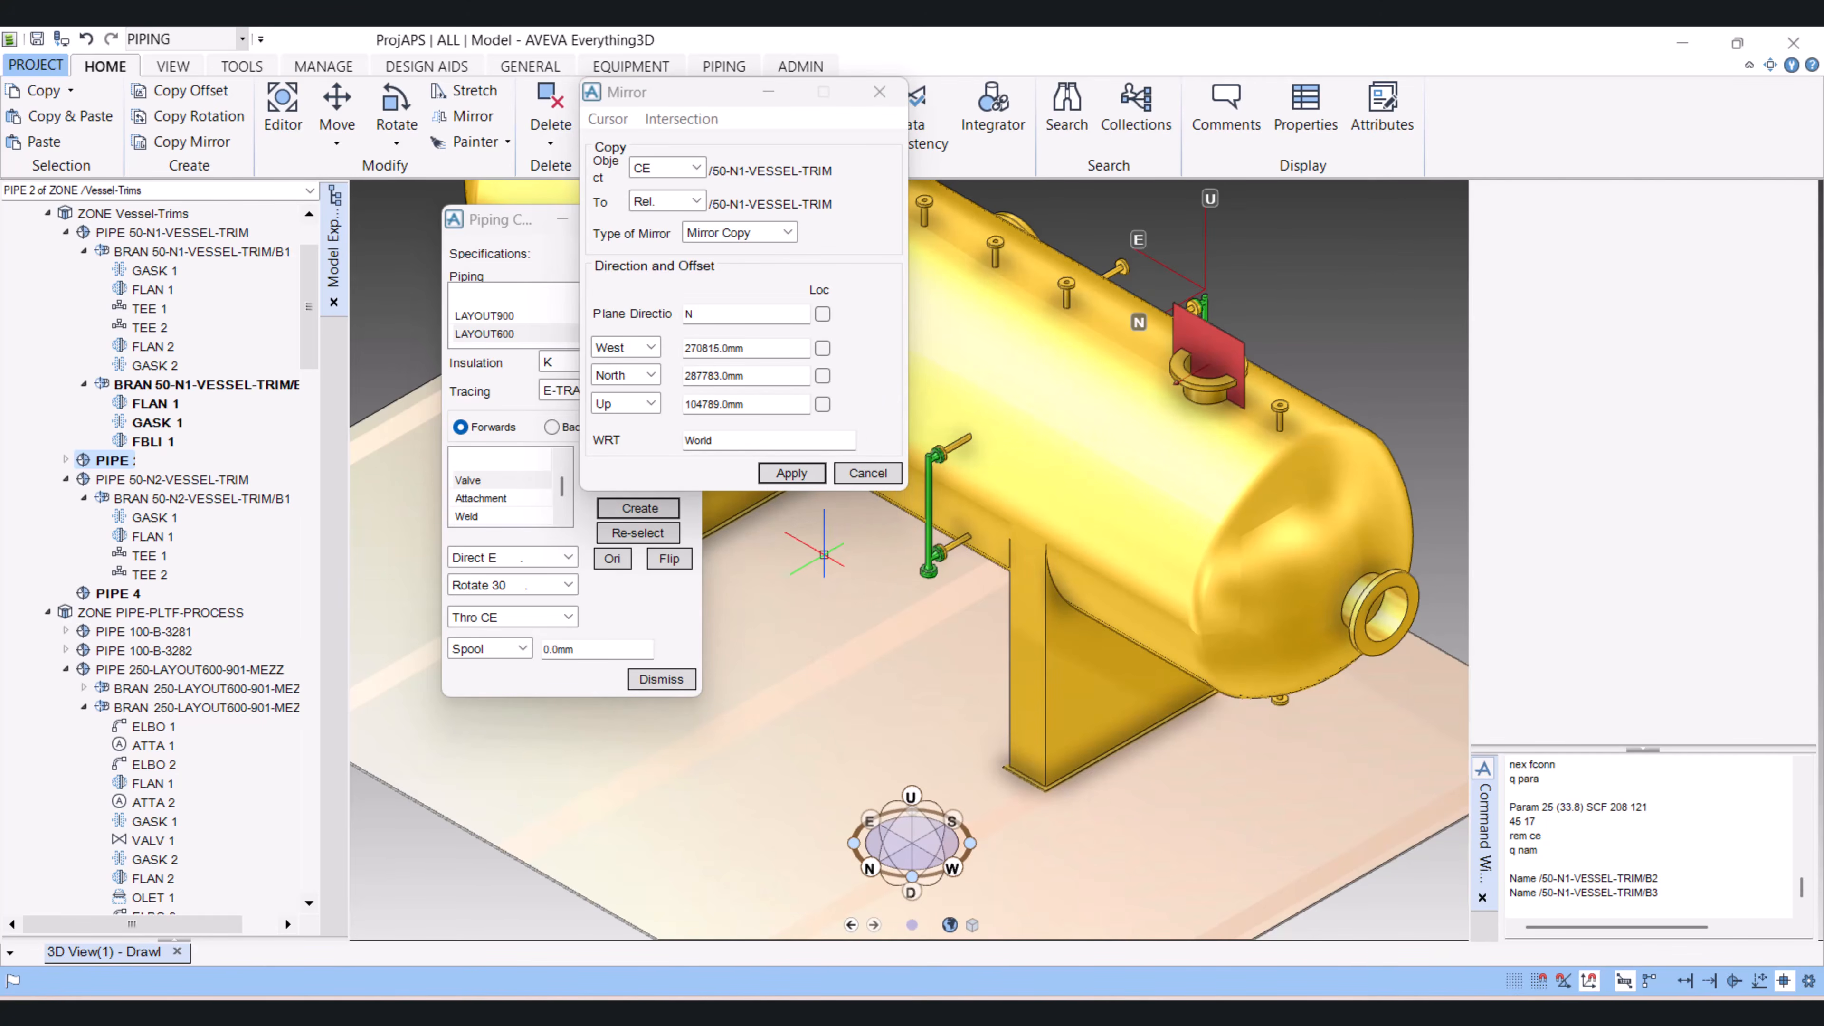
{"action": "scroll", "coordinate": [823, 554], "scroll_direction": "down", "scroll_amount": 1}
{"action": "scroll", "coordinate": [824, 548], "scroll_direction": "up", "scroll_amount": 2}
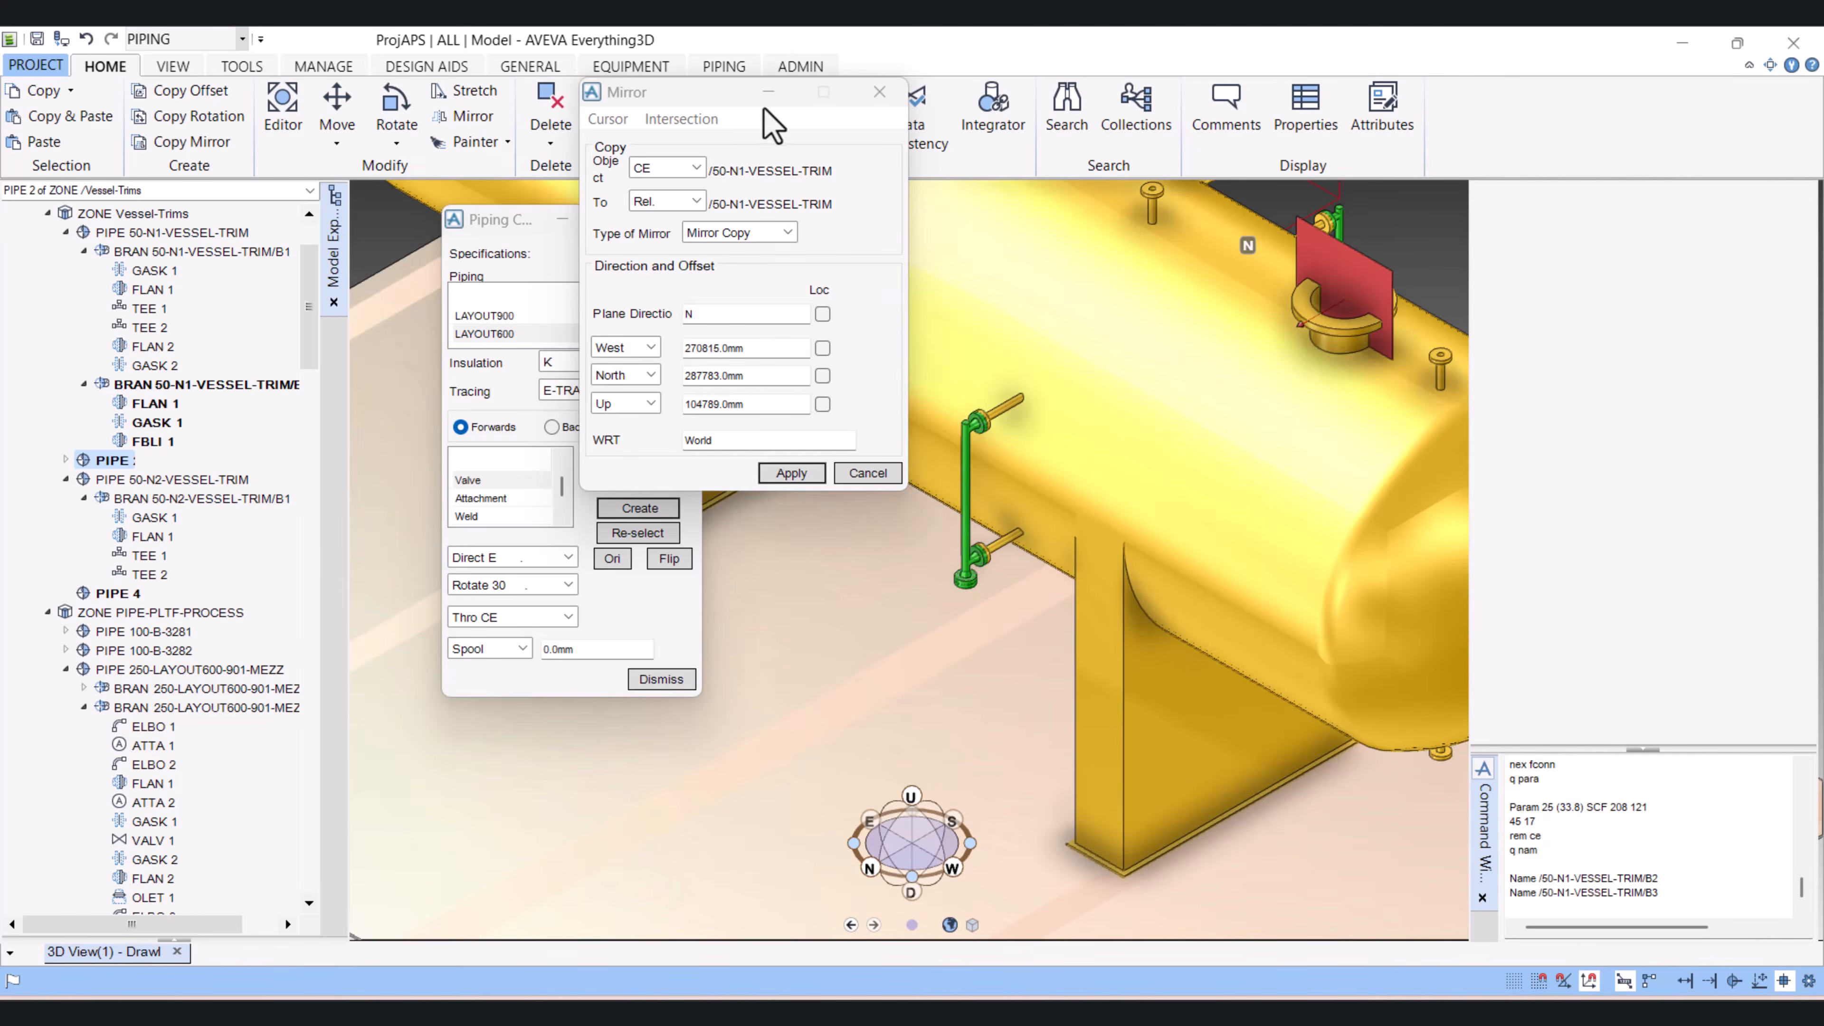
{"action": "left_click_drag", "start_coordinate": [693, 92], "coordinate": [476, 112]}
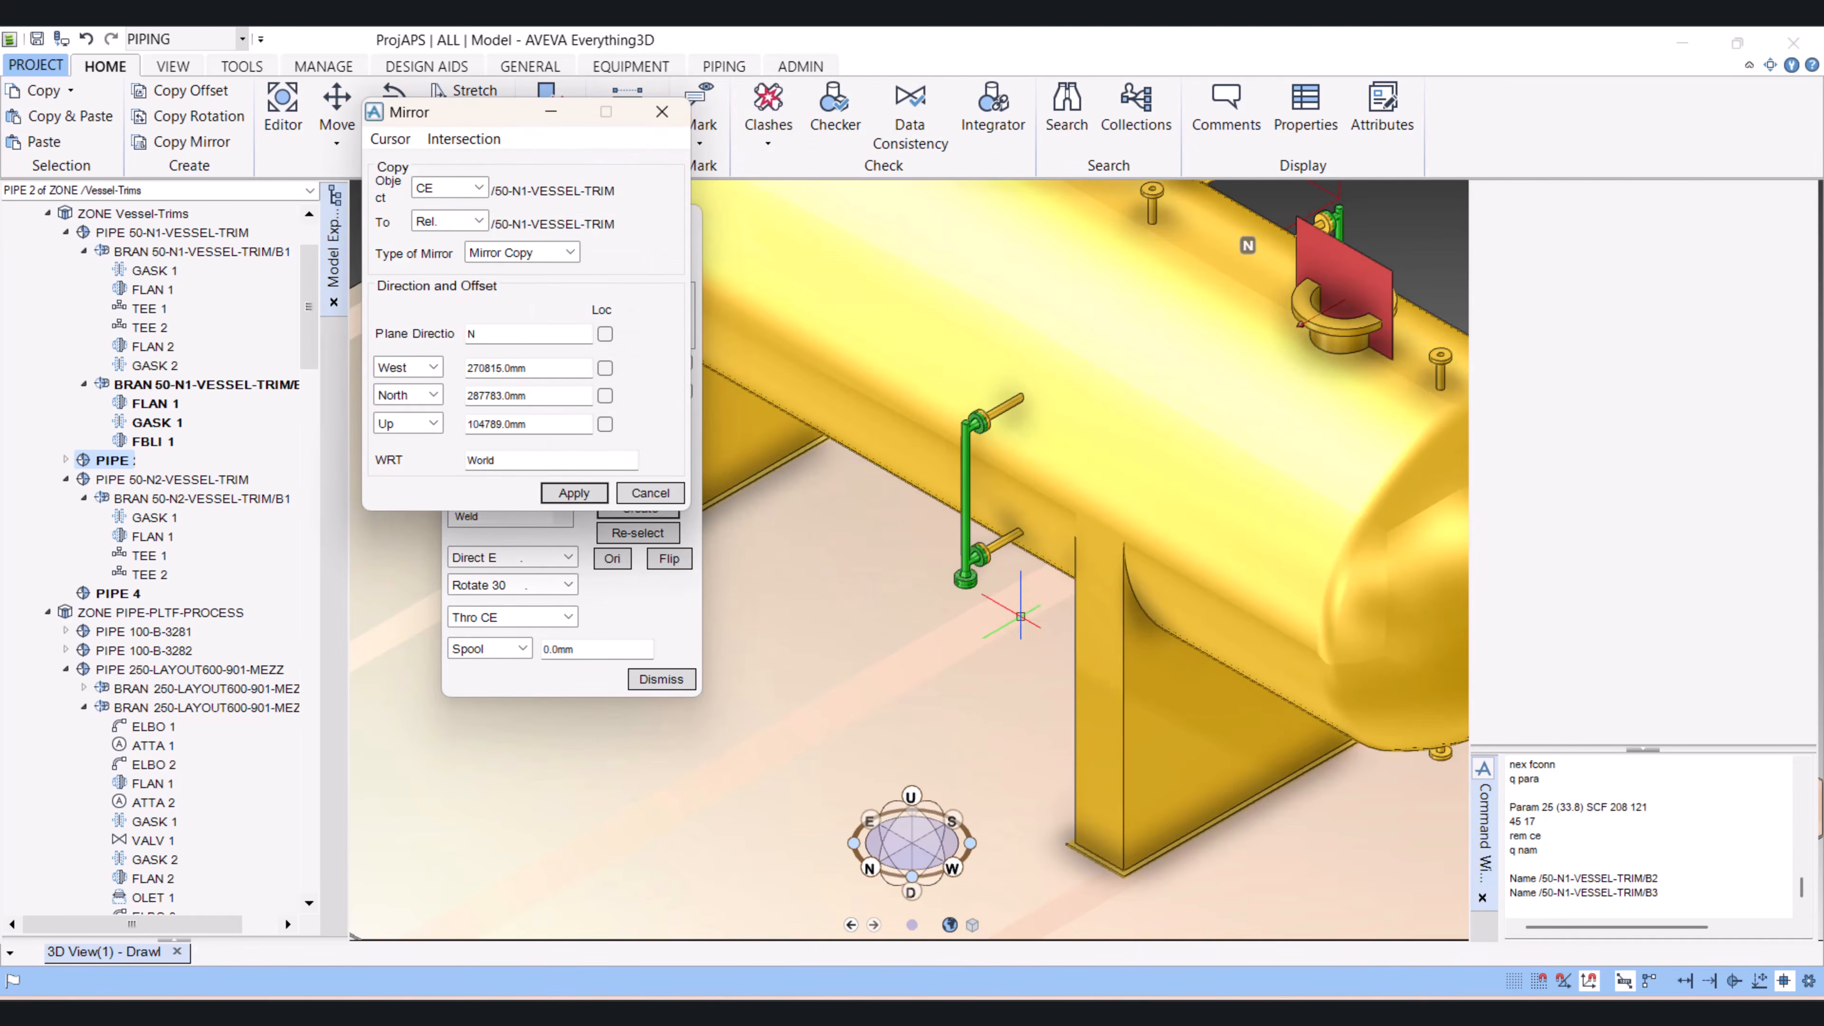
{"action": "scroll", "coordinate": [945, 572], "scroll_direction": "up", "scroll_amount": 4}
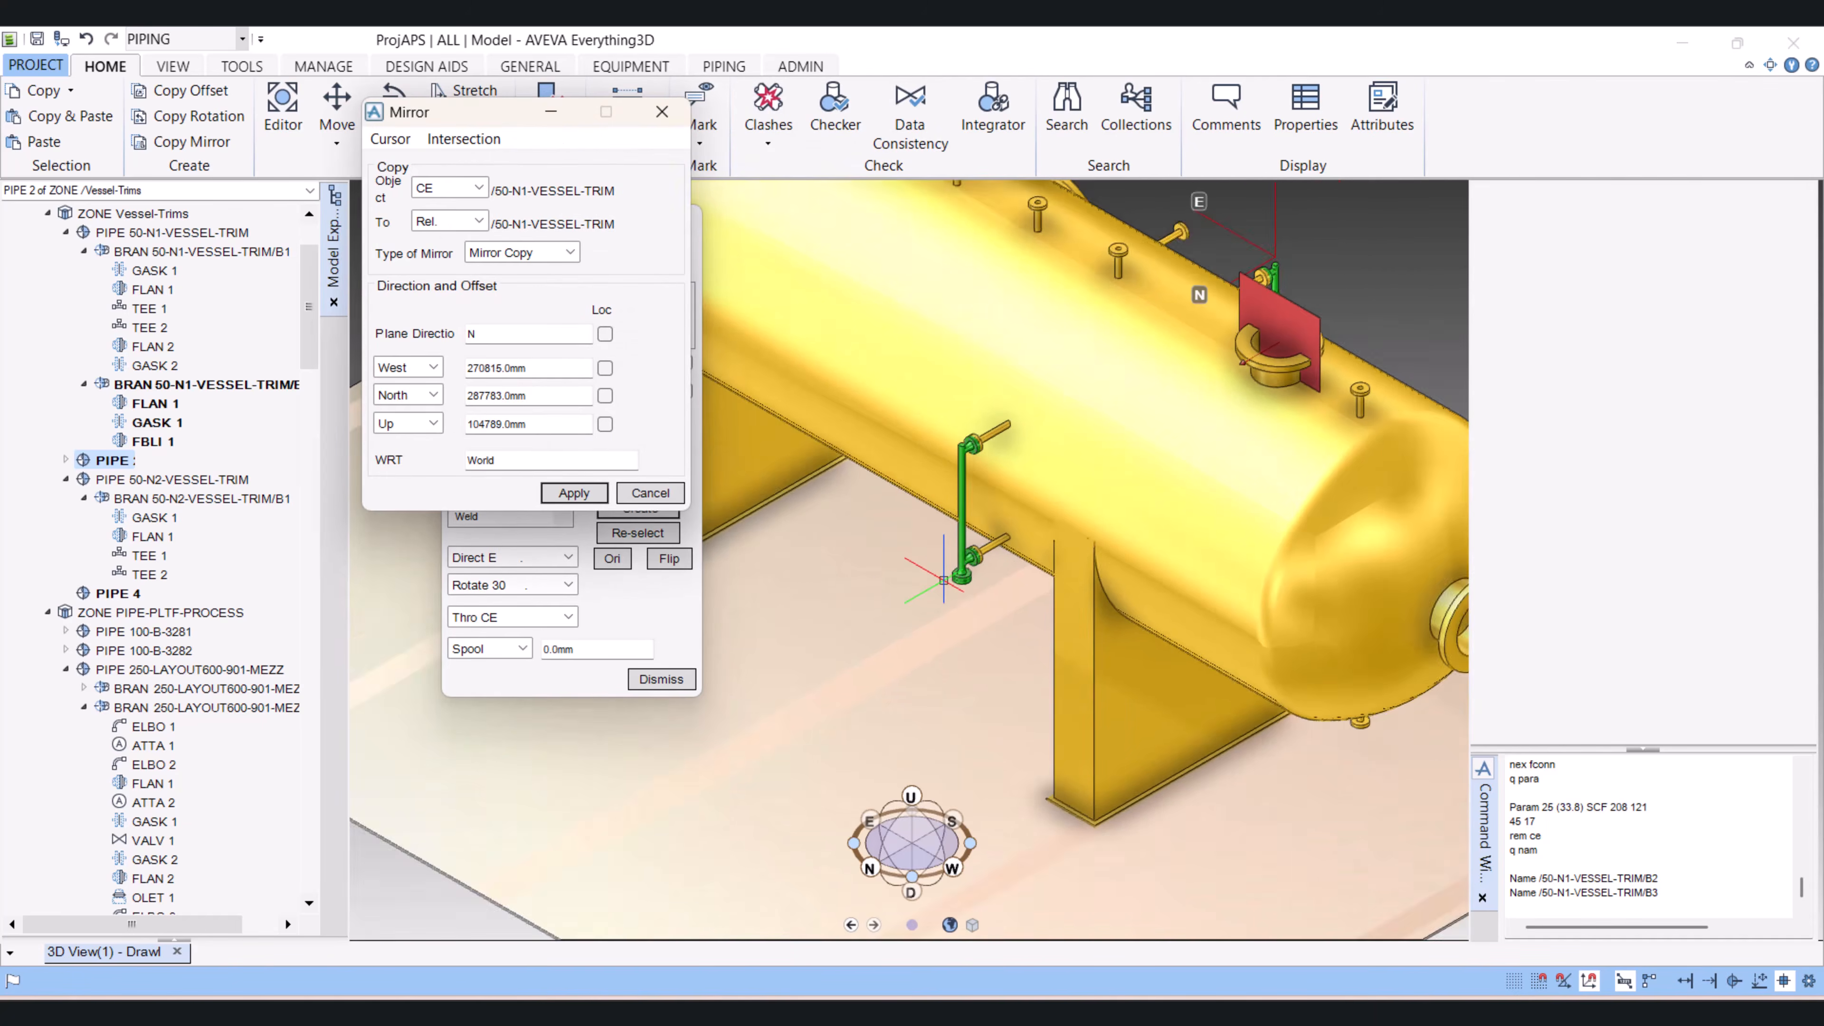
{"action": "left_click", "coordinate": [995, 562]}
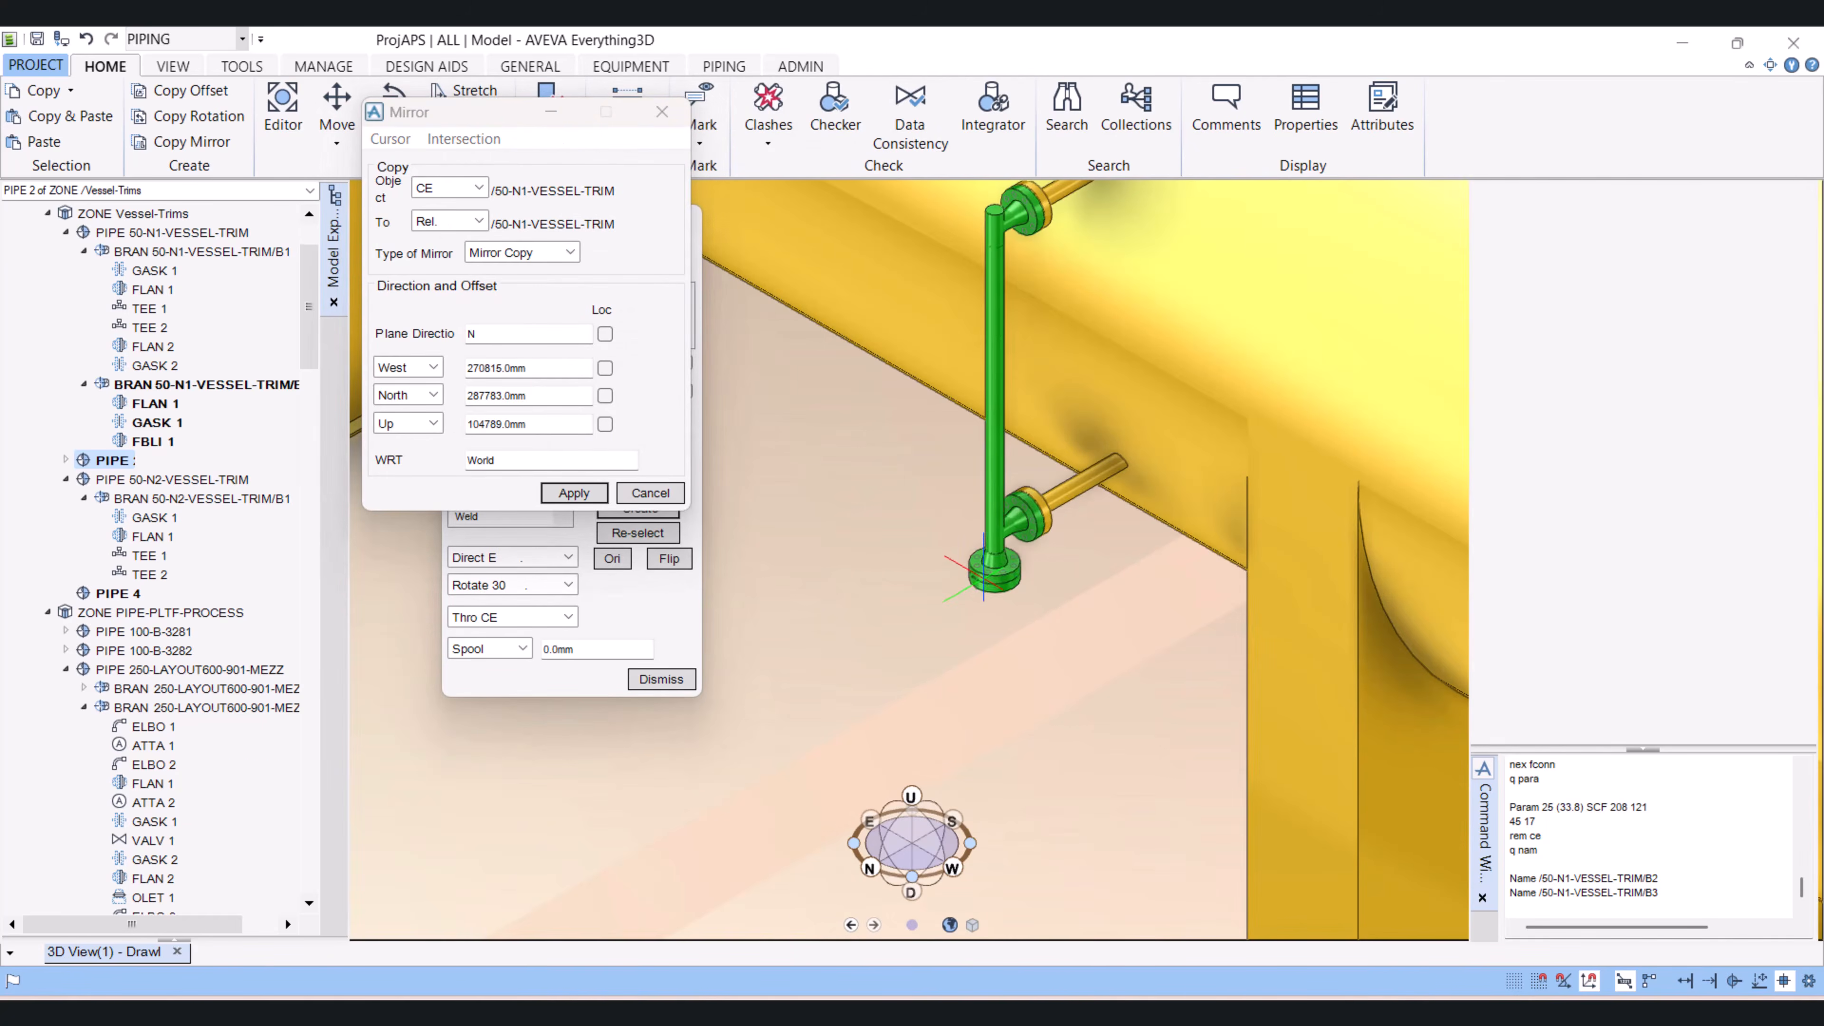
{"action": "left_click", "coordinate": [111, 500]}
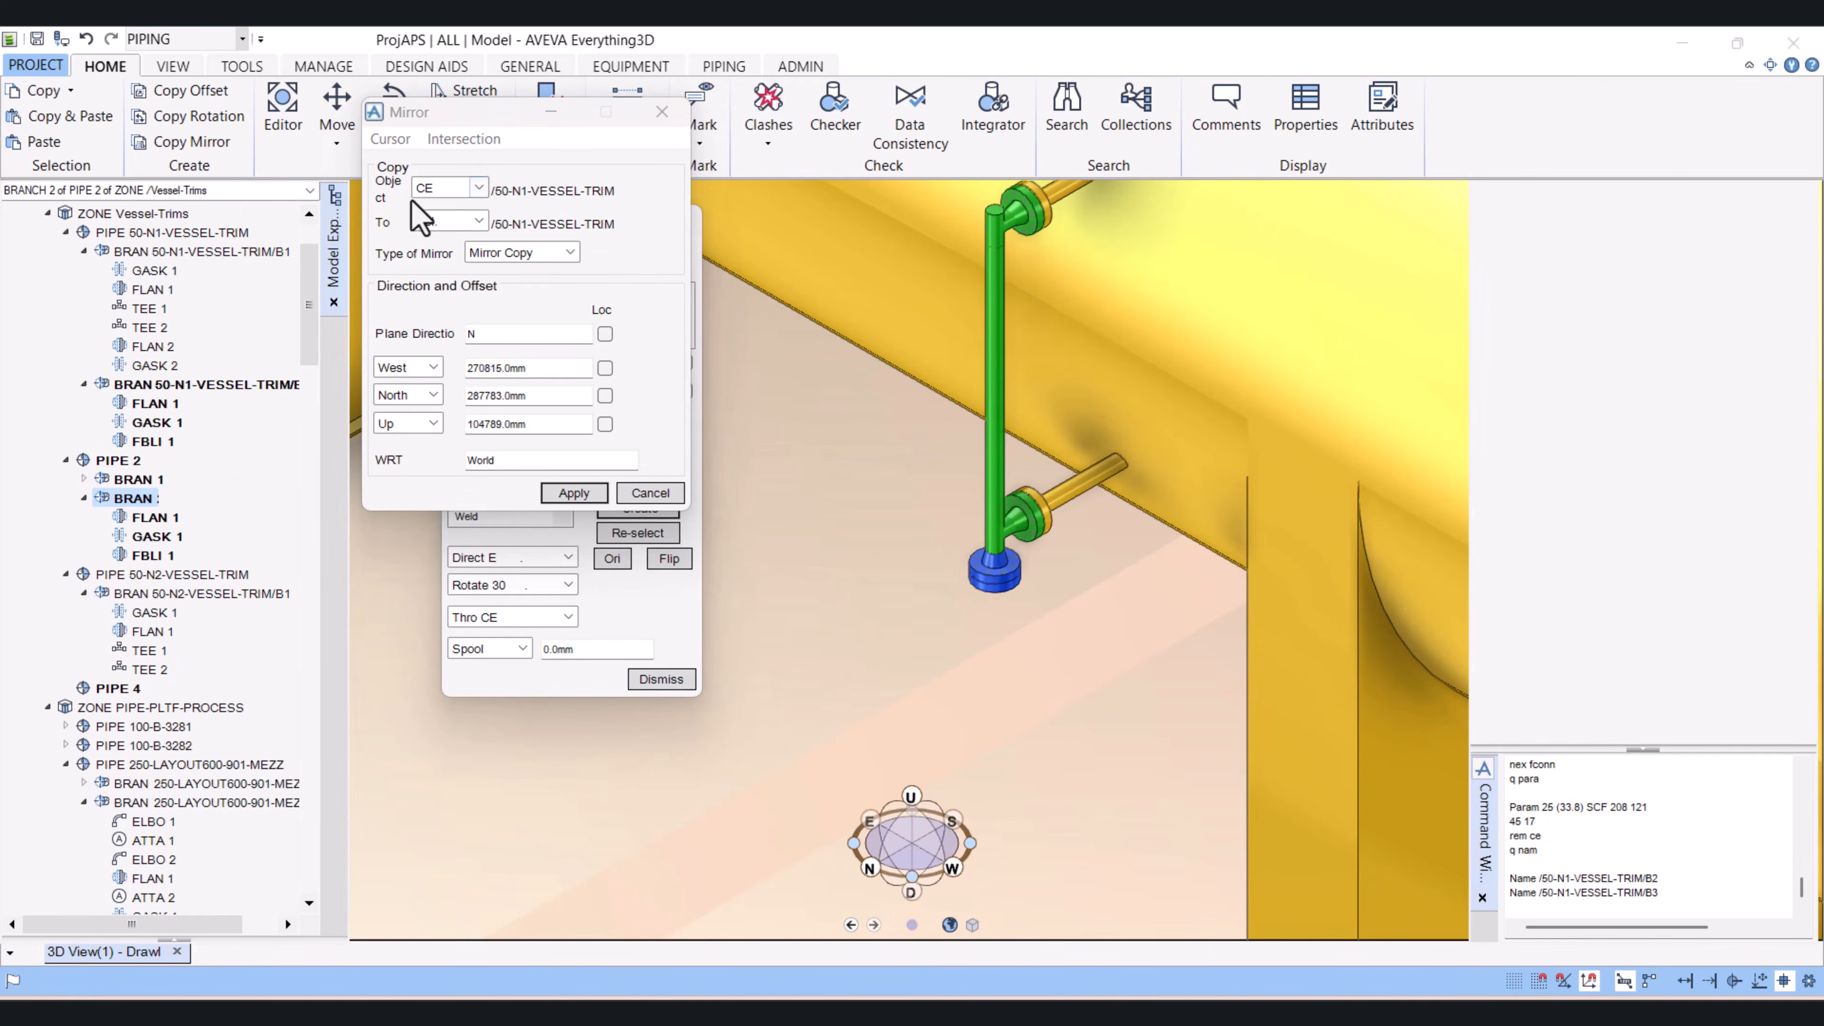
{"action": "left_click", "coordinate": [463, 188]}
{"action": "left_click", "coordinate": [442, 221]}
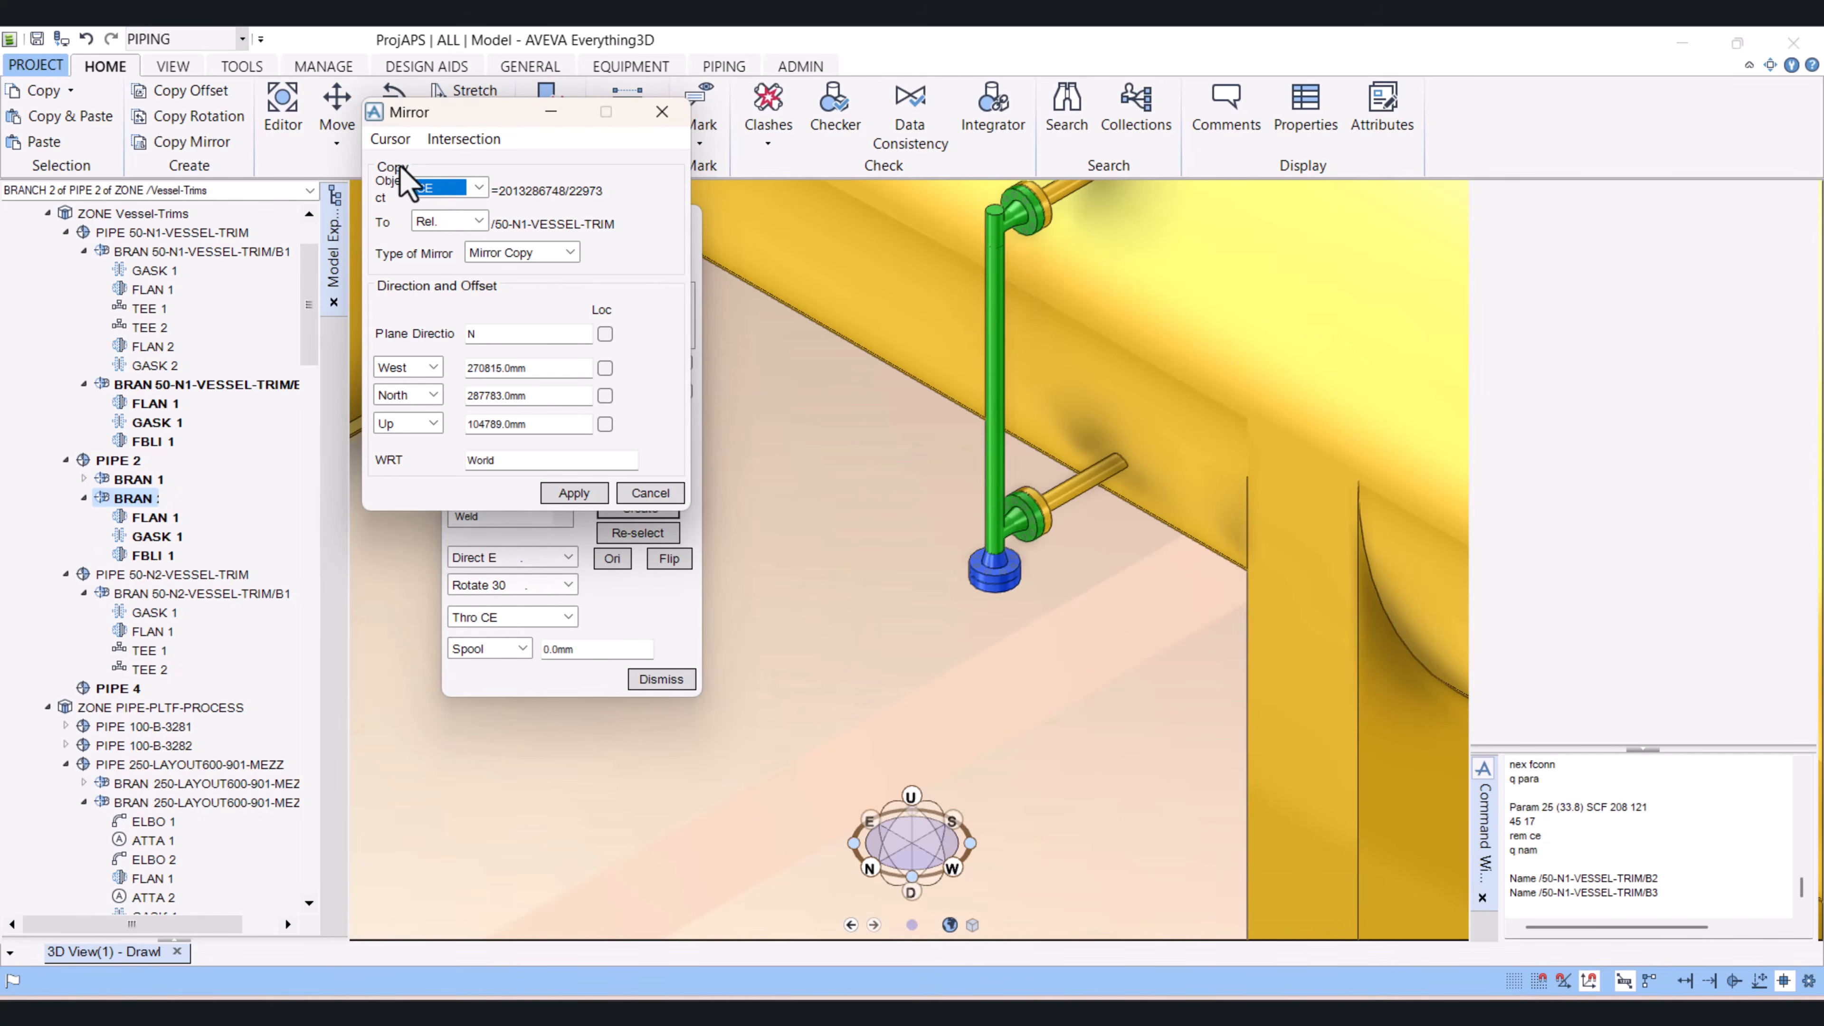
Step: Position the mirror plane by snapping to the large side nozzle next to the original trim piping
{"action": "left_click", "coordinate": [390, 139]}
{"action": "left_click", "coordinate": [412, 164]}
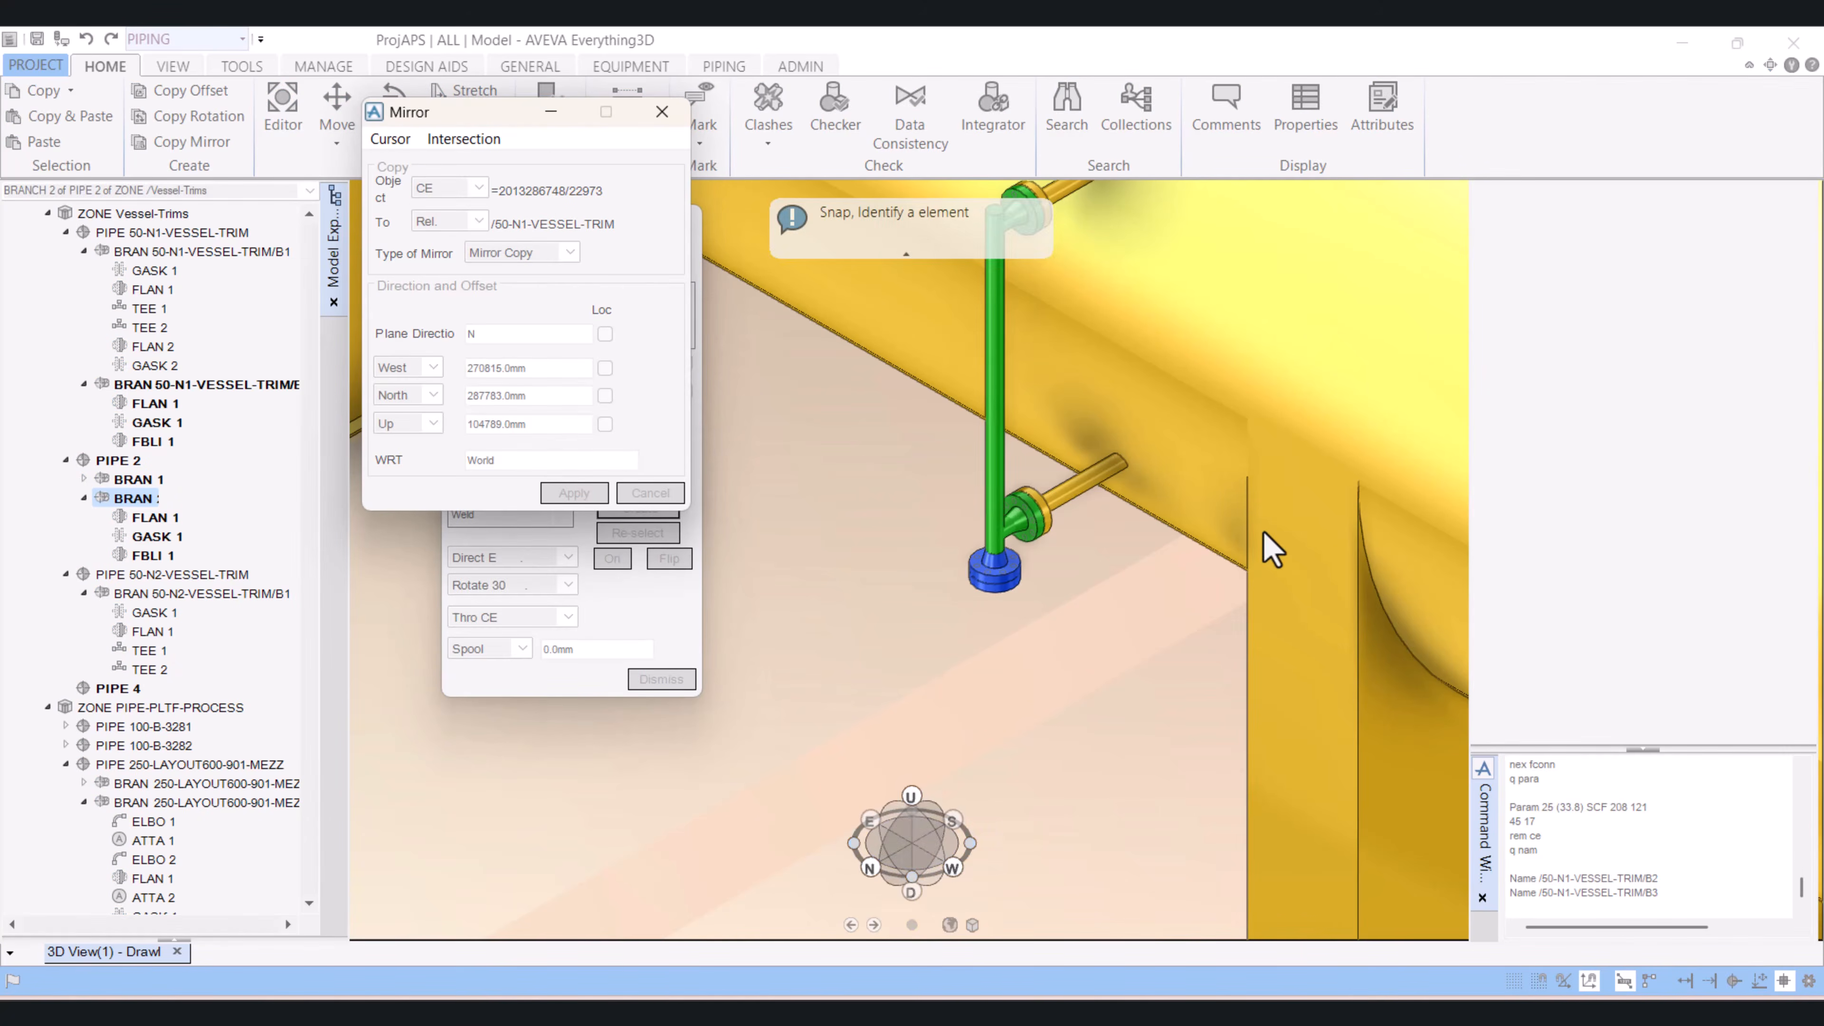
{"action": "scroll", "coordinate": [1264, 531], "scroll_direction": "up", "scroll_amount": 1}
{"action": "scroll", "coordinate": [1153, 399], "scroll_direction": "up", "scroll_amount": 1}
{"action": "scroll", "coordinate": [1161, 405], "scroll_direction": "down", "scroll_amount": 3}
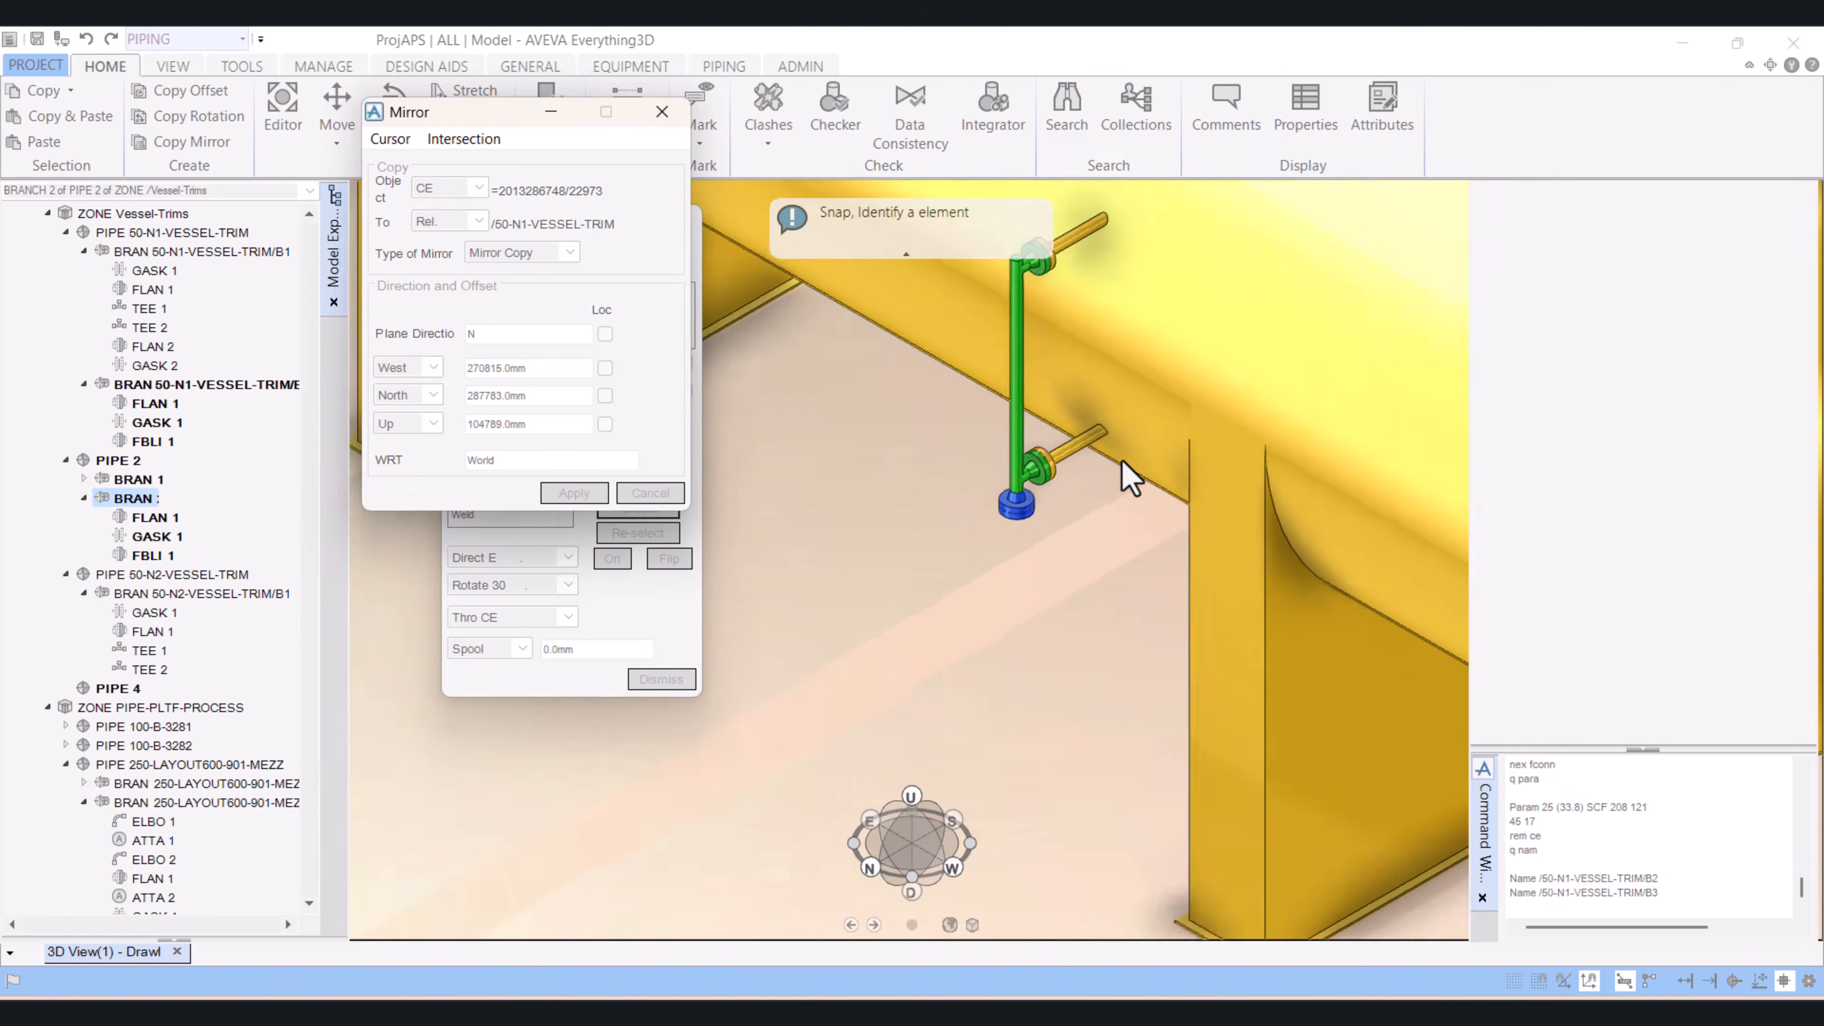
{"action": "scroll", "coordinate": [1121, 460], "scroll_direction": "down", "scroll_amount": 5}
{"action": "middle_click_drag", "start_coordinate": [1107, 475], "coordinate": [872, 475]}
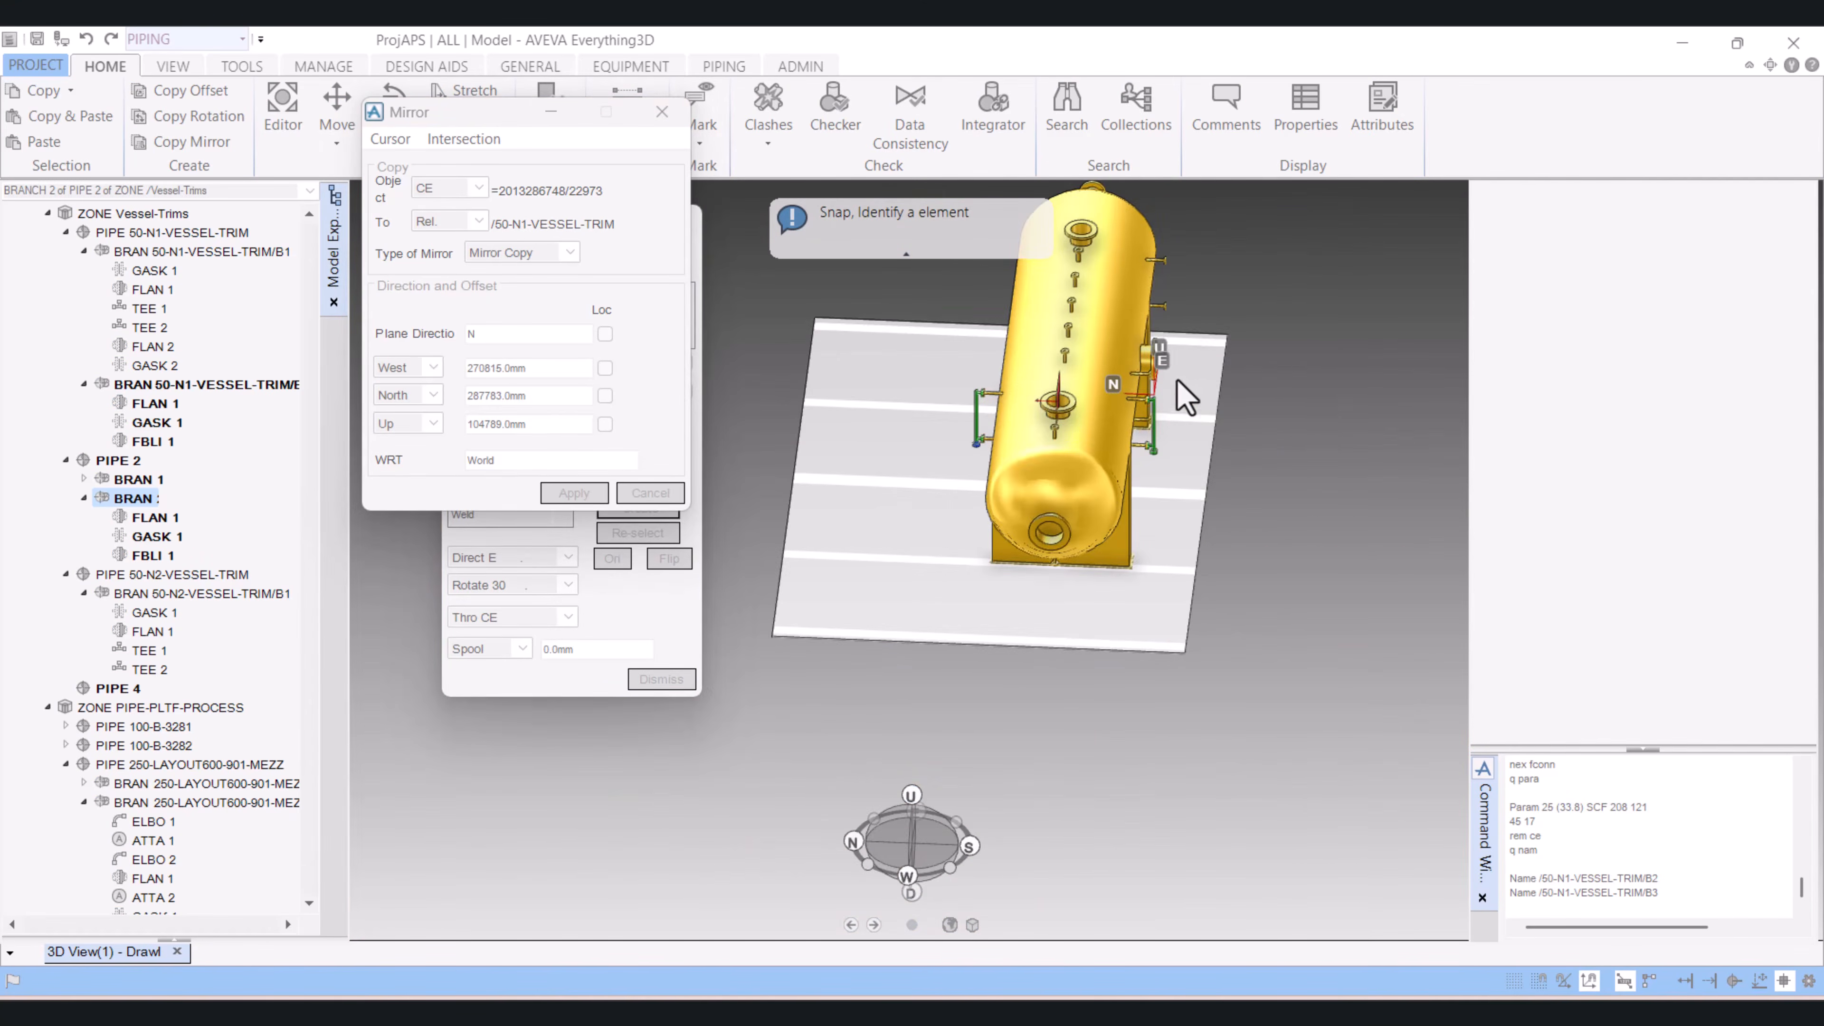
{"action": "left_click", "coordinate": [1150, 356]}
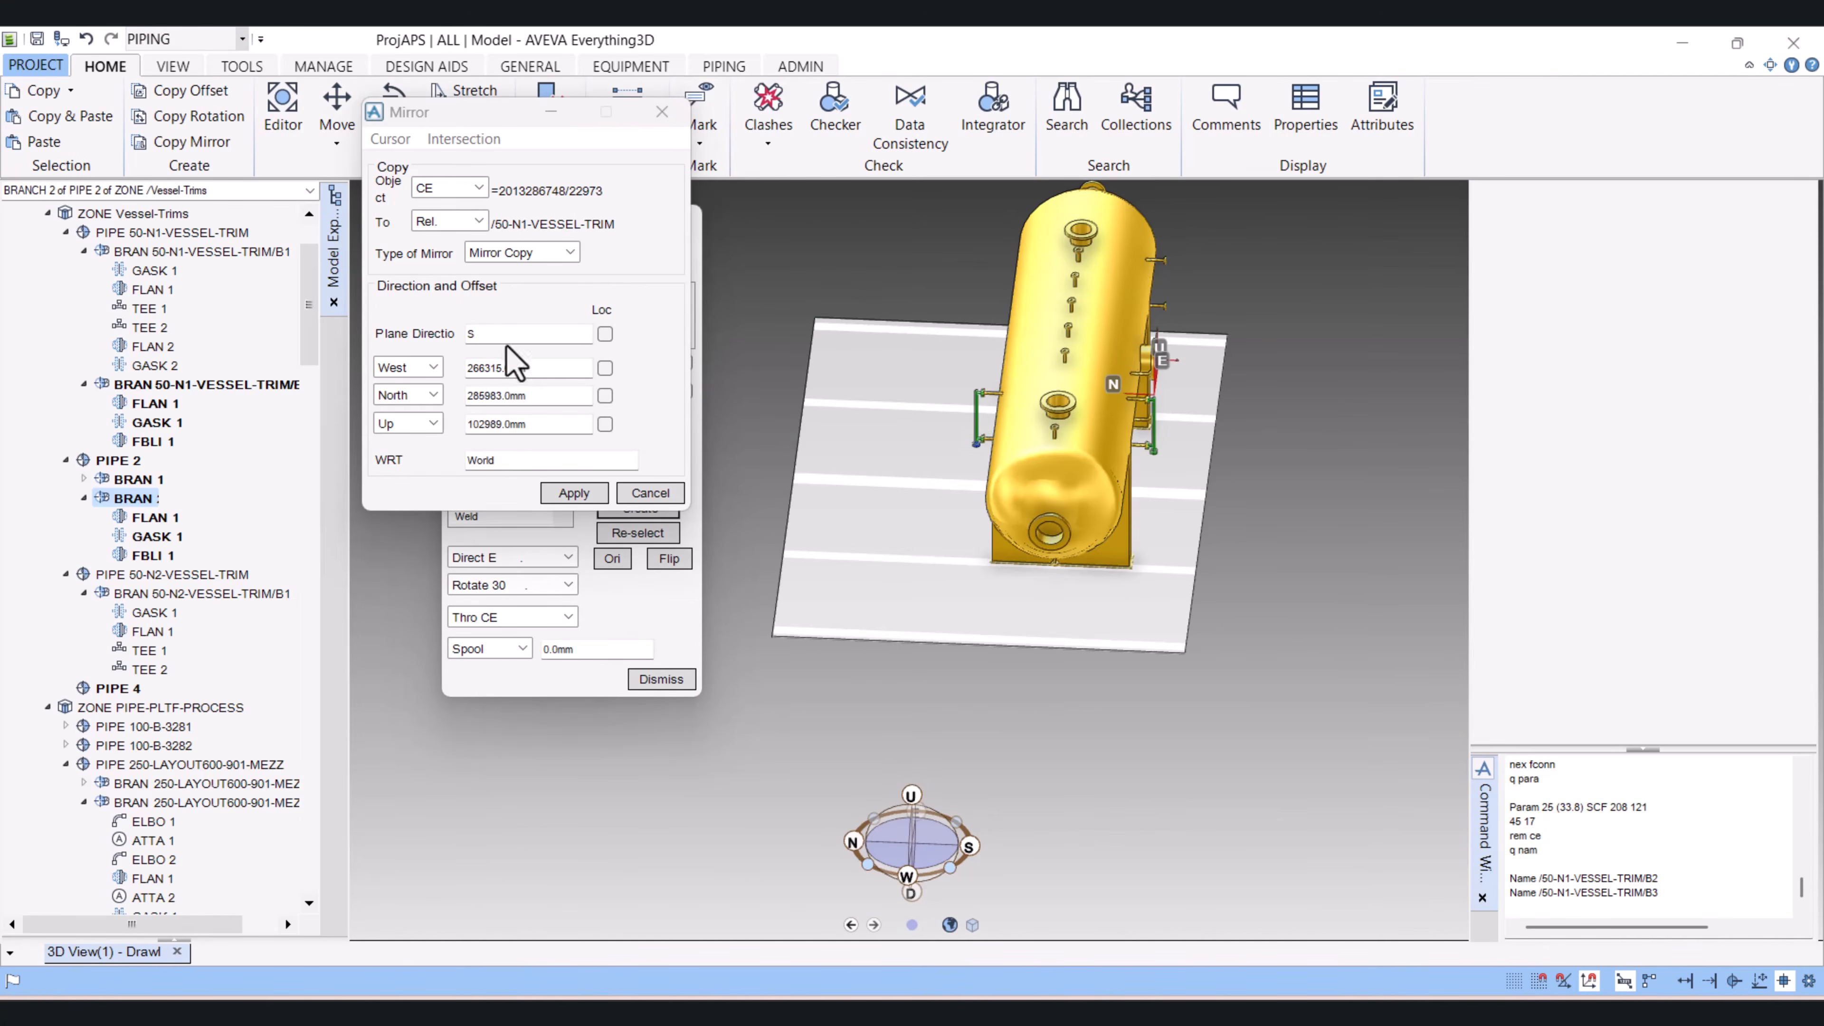
Step: Set the mirror plane direction to U, apply the mirror copy of BRAN 2 of PIPE 2, and retain the created copy
{"action": "left_click", "coordinate": [445, 332]}
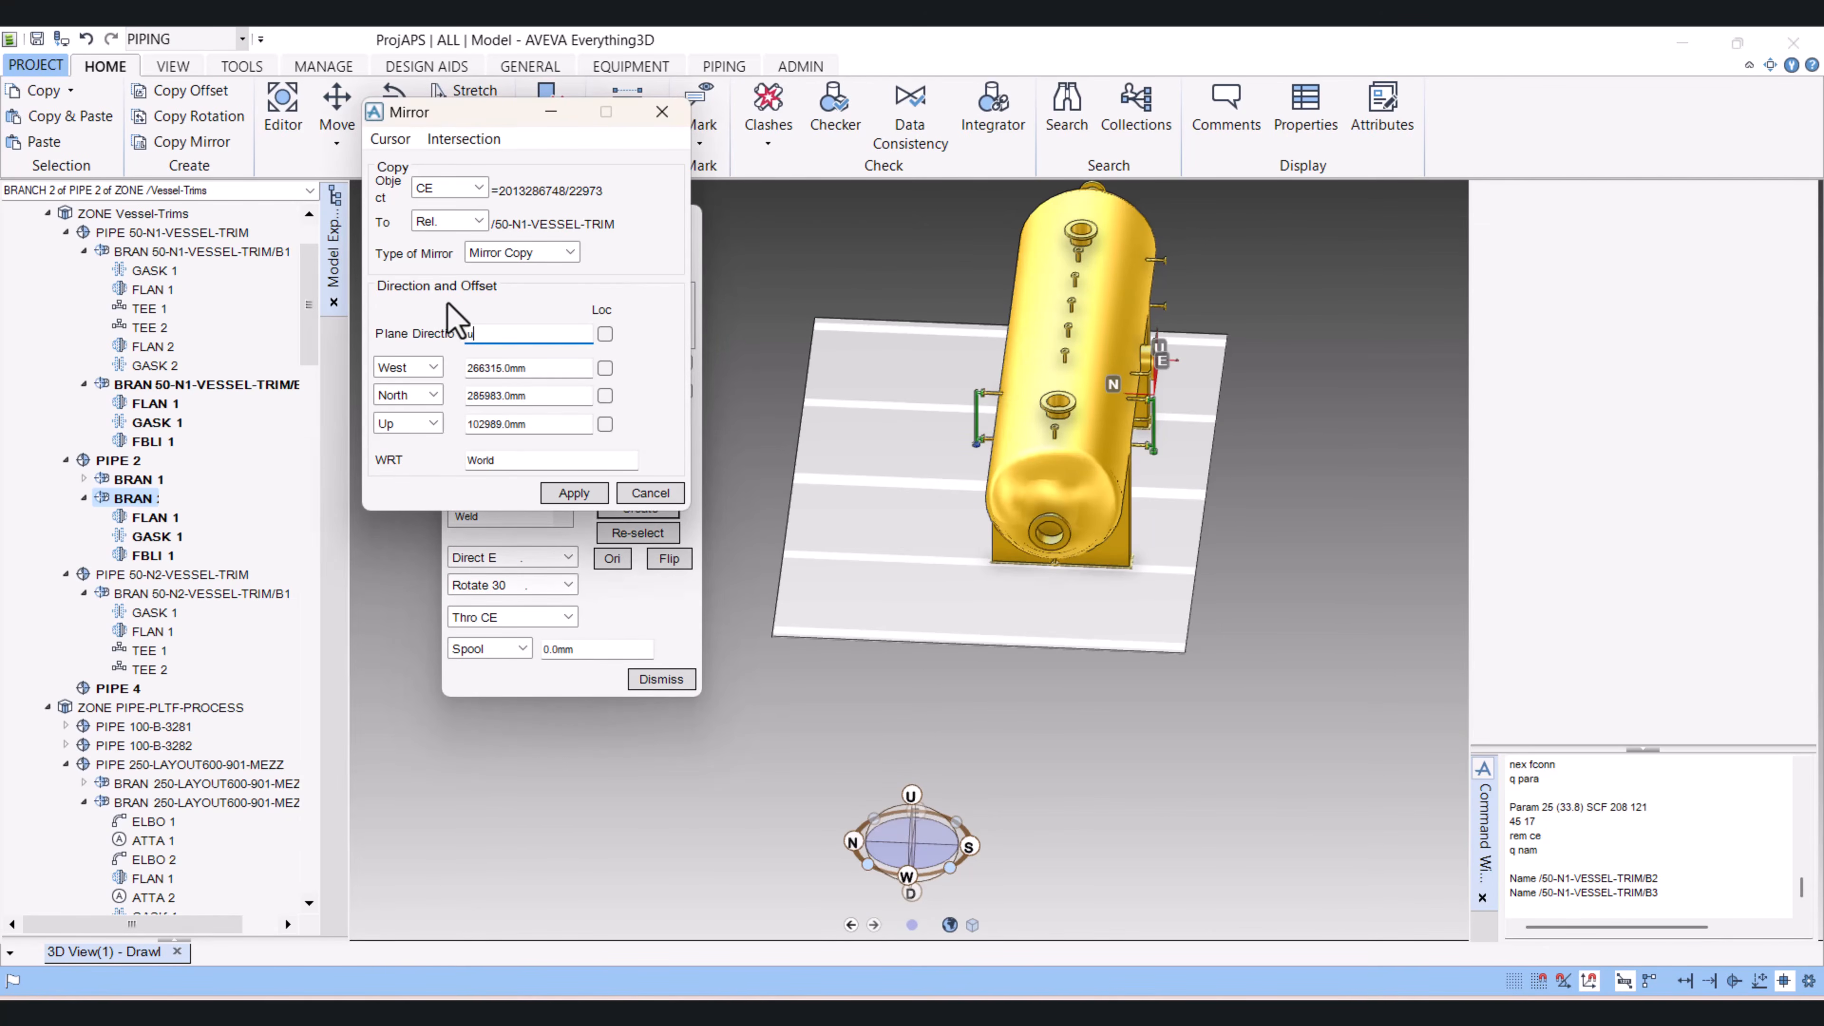
{"action": "key", "text": "Return"}
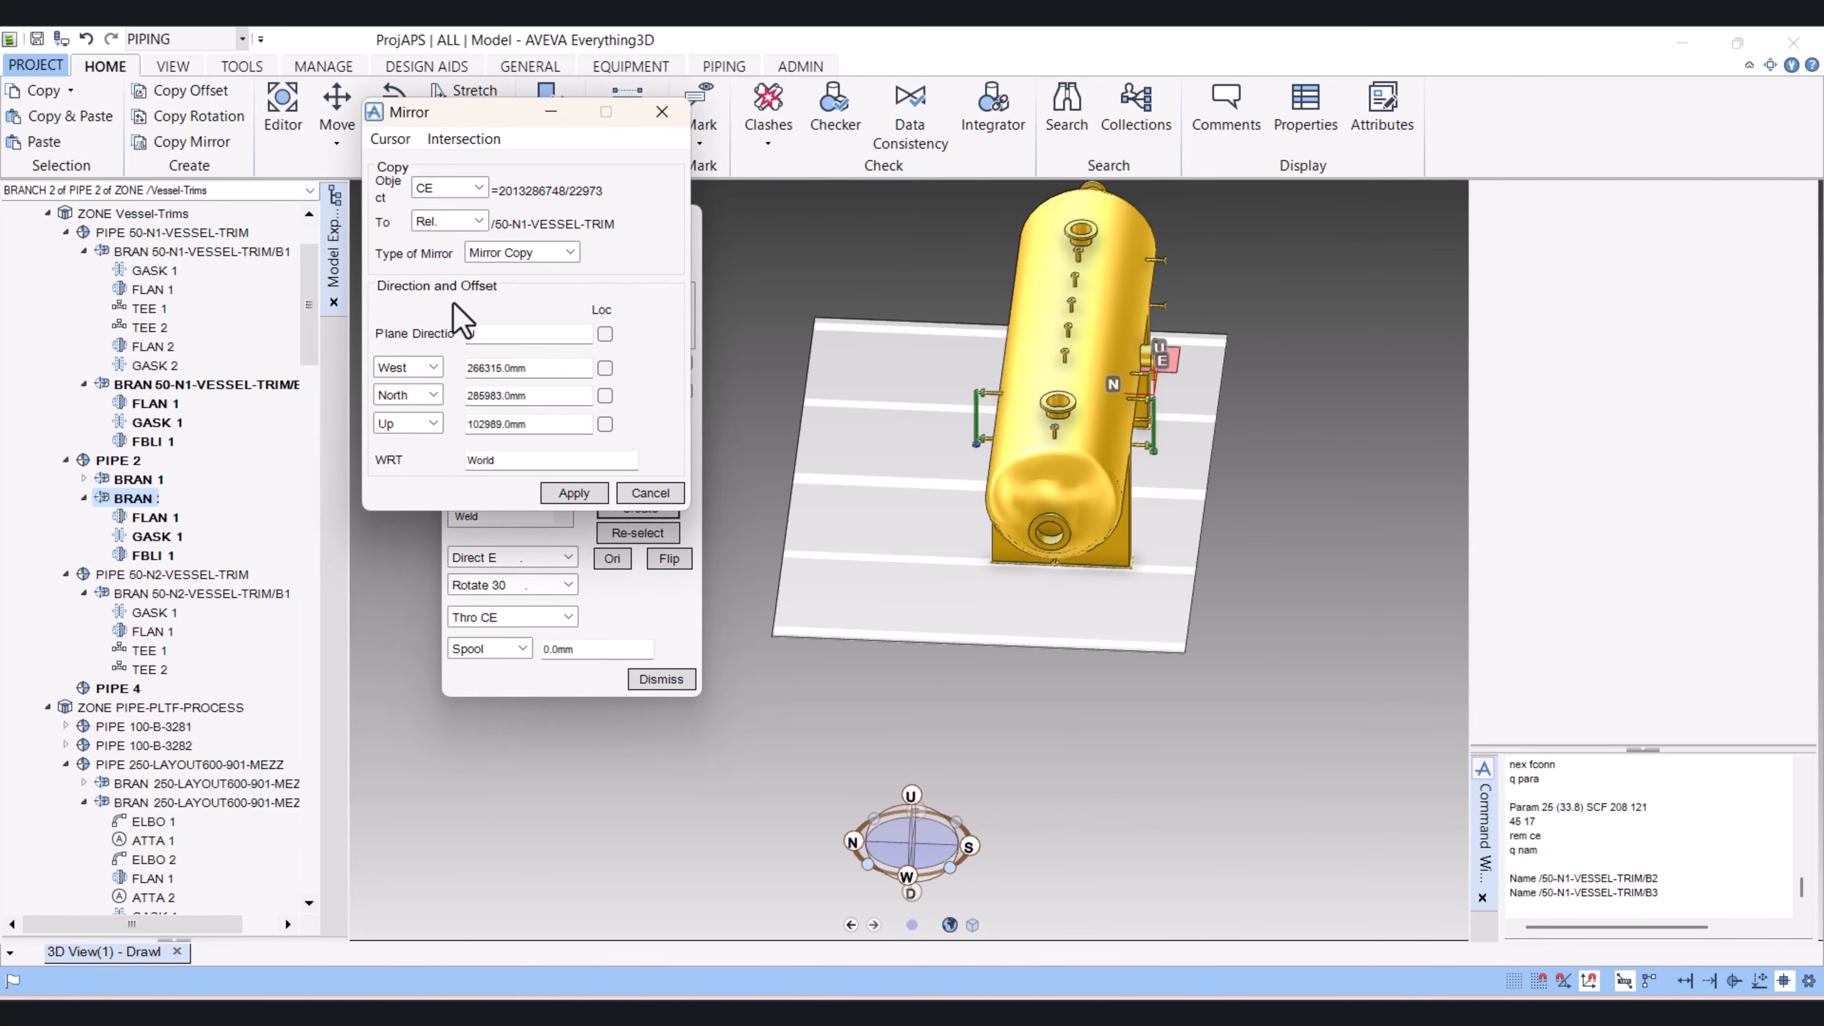
{"action": "left_click", "coordinate": [575, 493]}
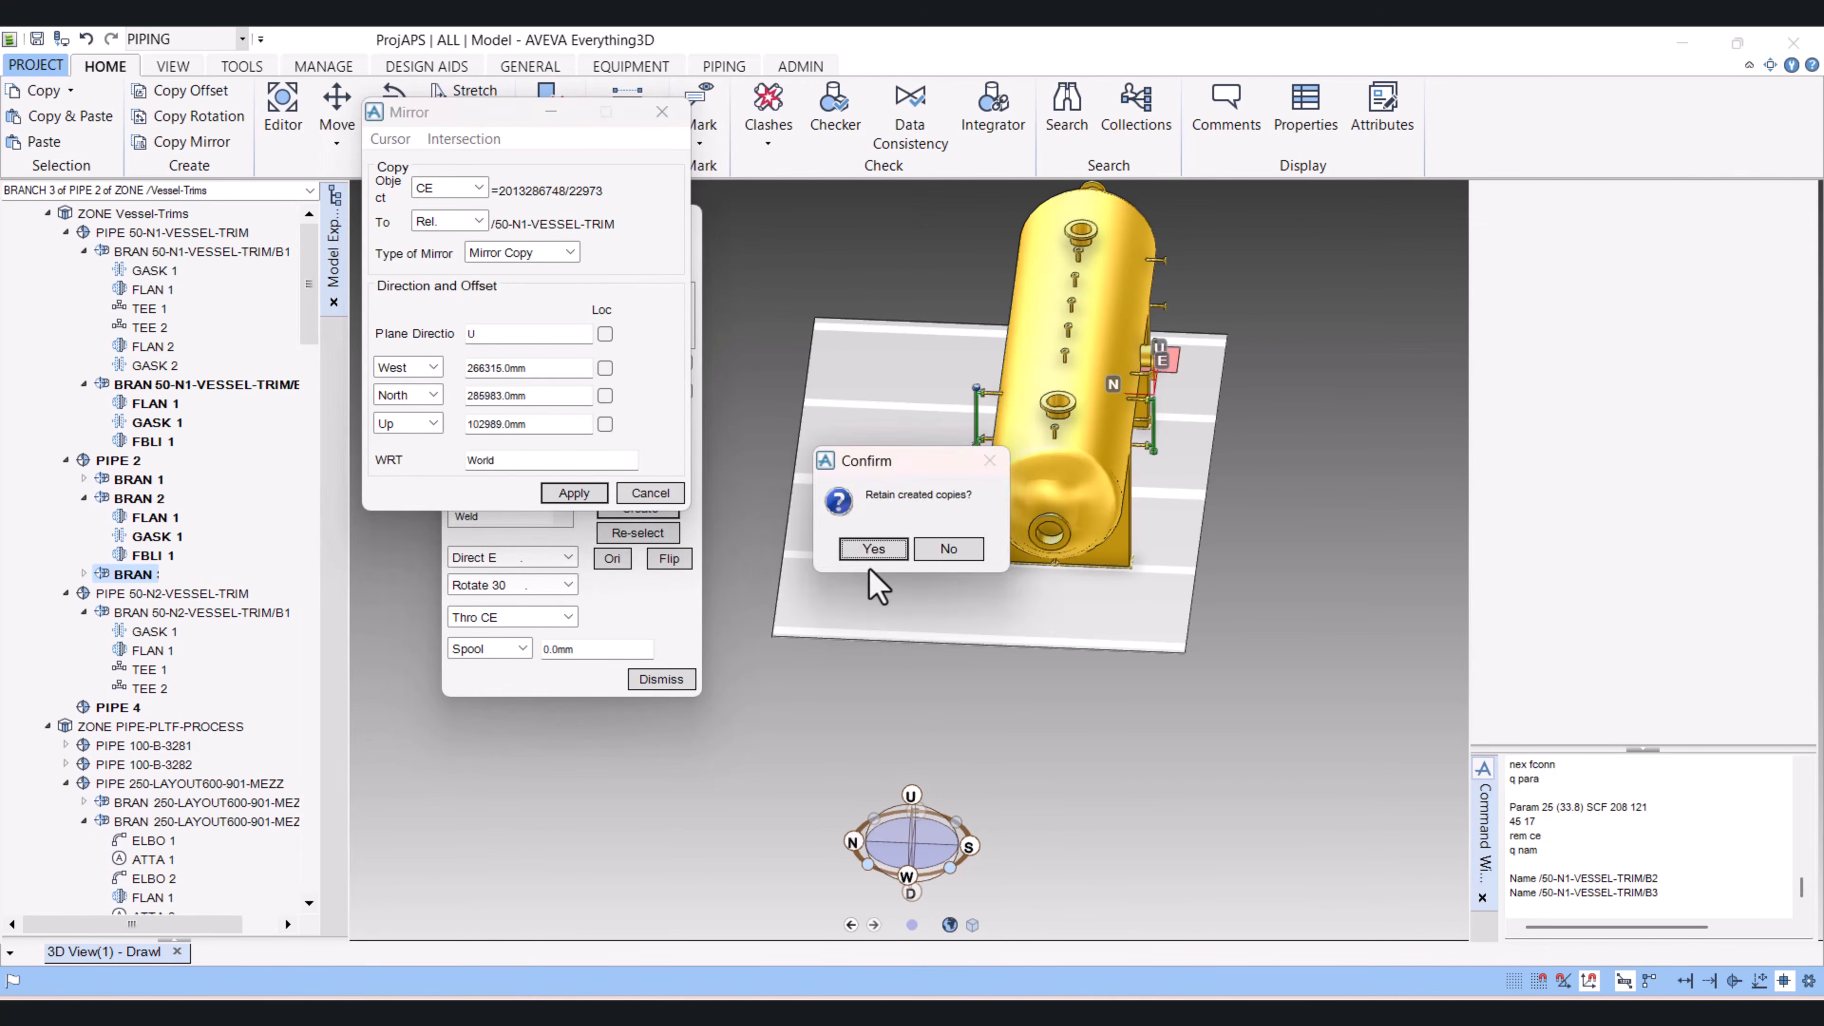
{"action": "left_click", "coordinate": [872, 549]}
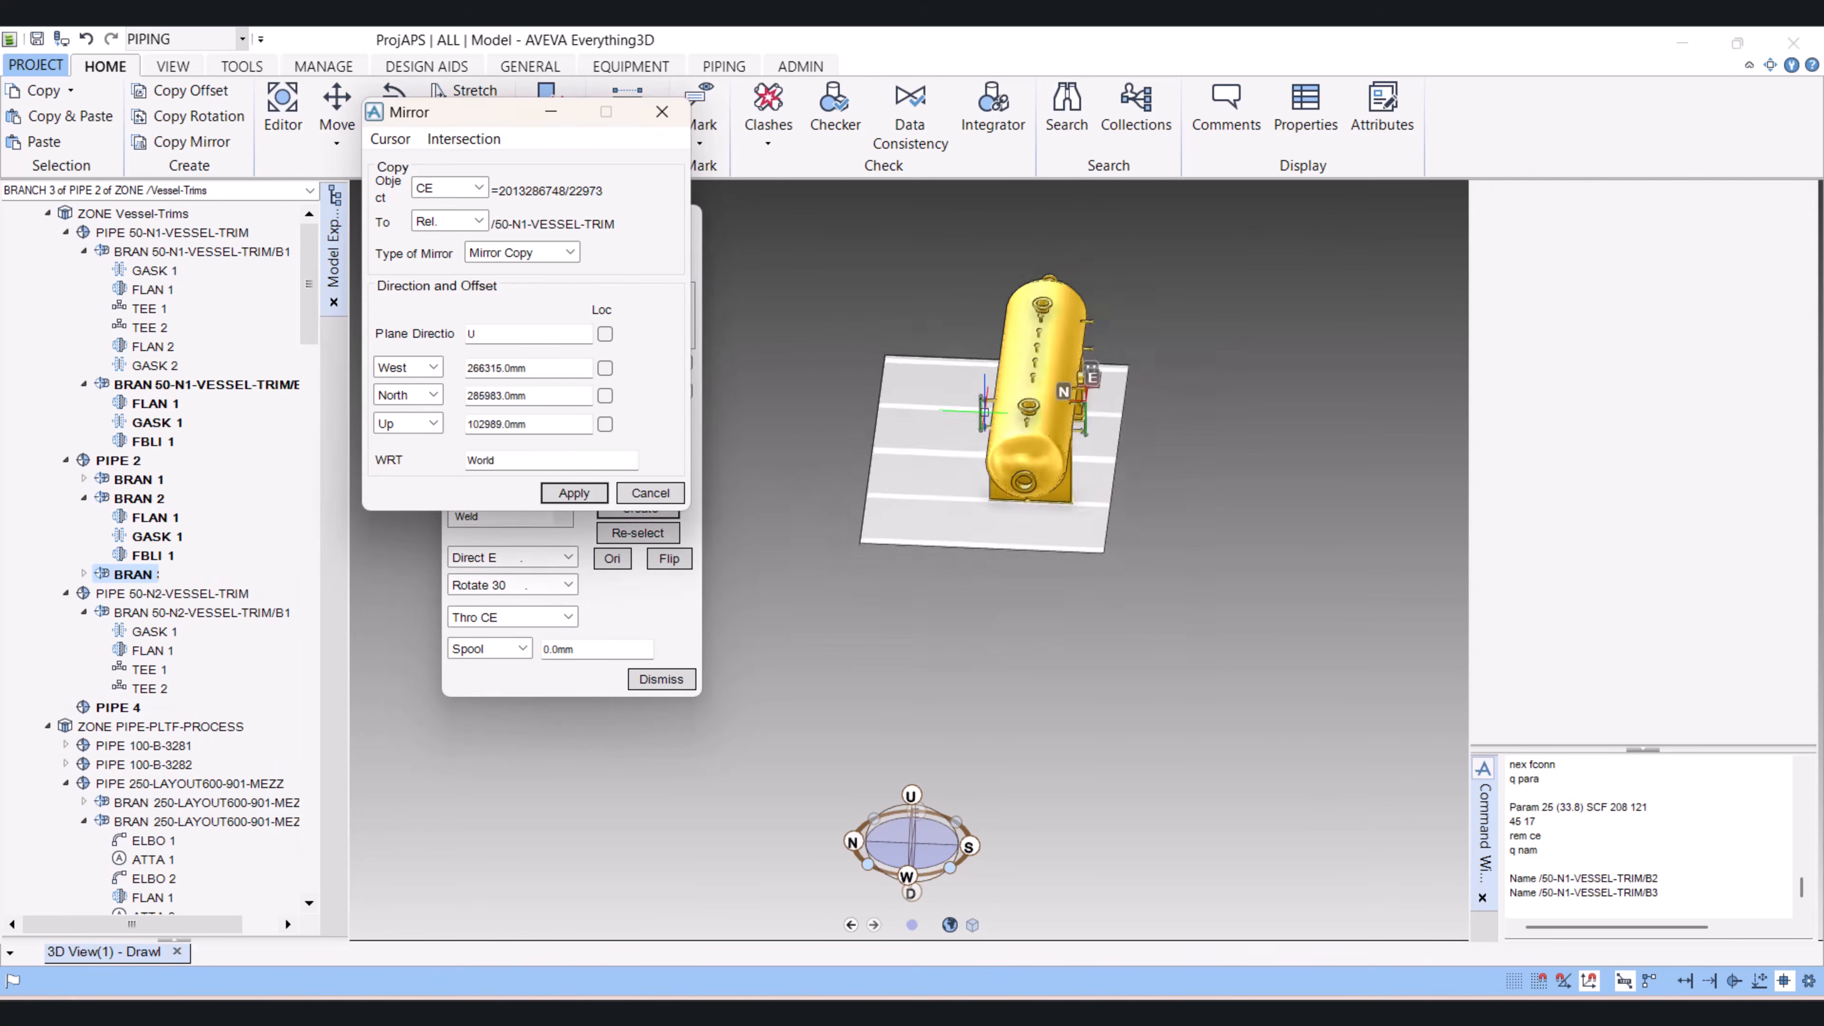
Step: Select branch 50-N1-VESSEL-TRIM/B2, the blind-flange branch at the lower end of the original trim piping, and set it as the mirror object using CE
{"action": "scroll", "coordinate": [946, 399], "scroll_direction": "up", "scroll_amount": 10}
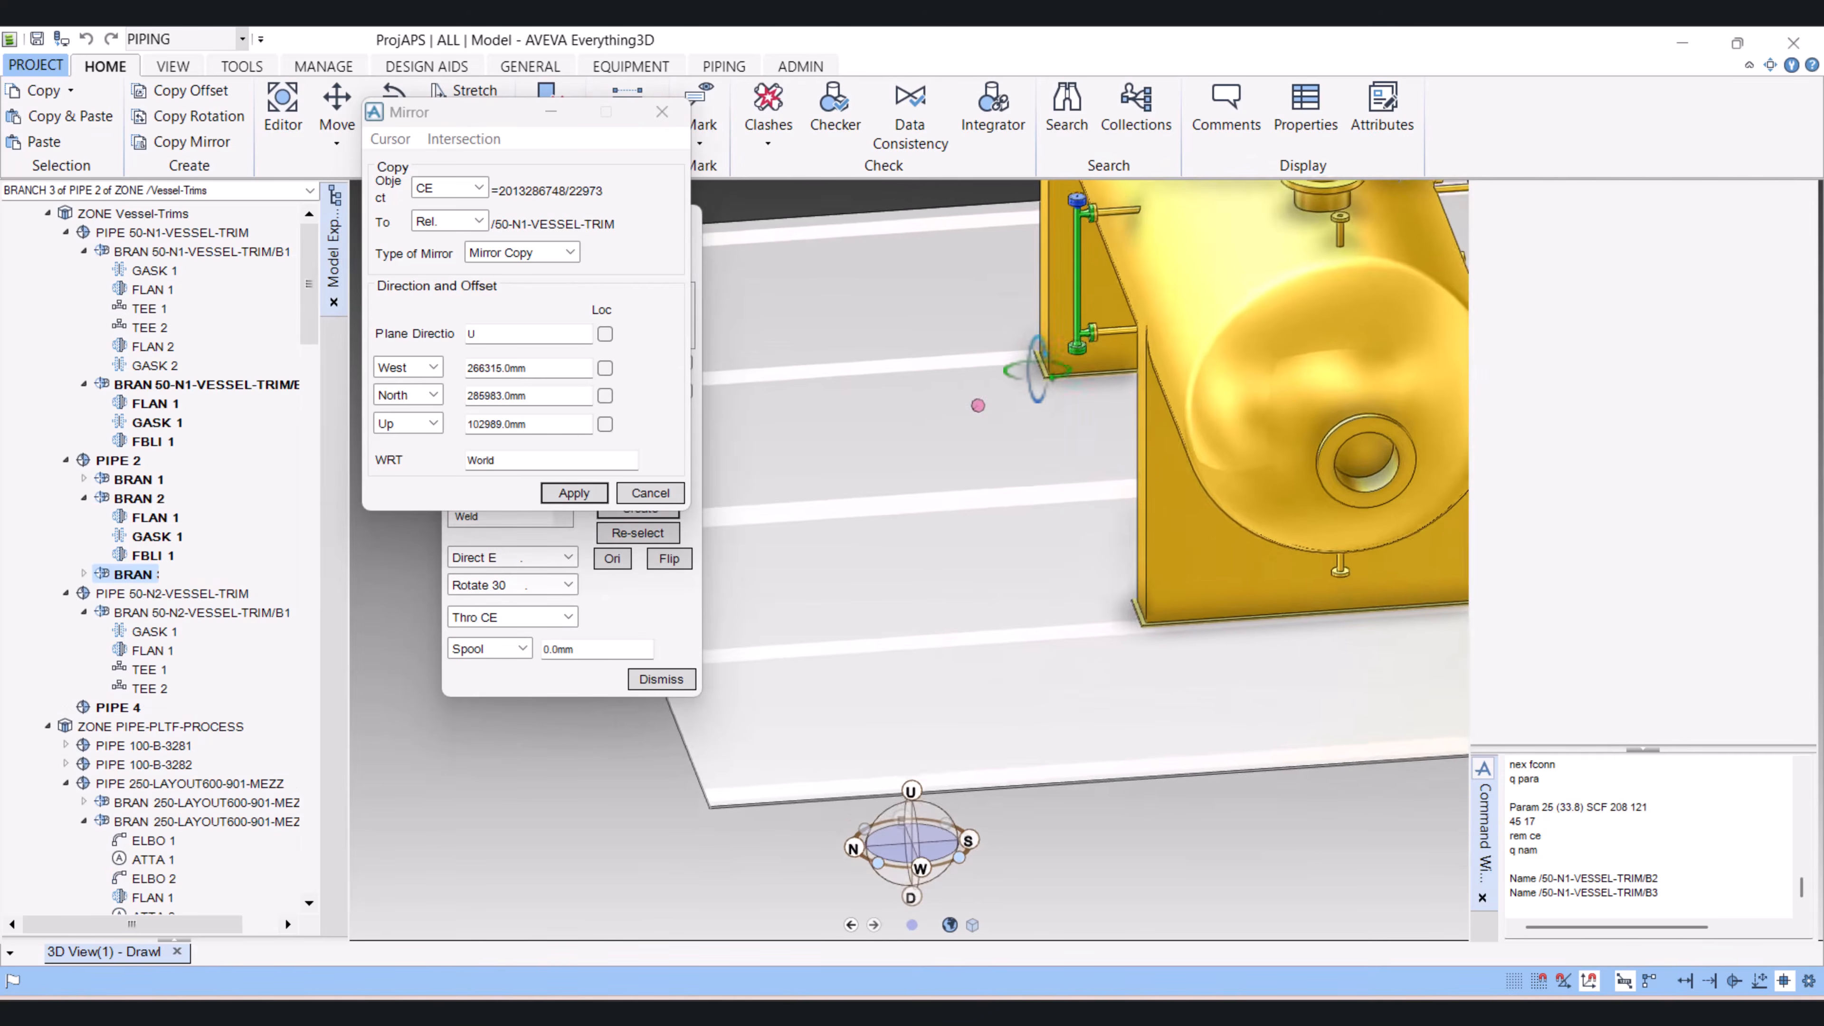
{"action": "middle_click_drag", "start_coordinate": [946, 398], "coordinate": [903, 421]}
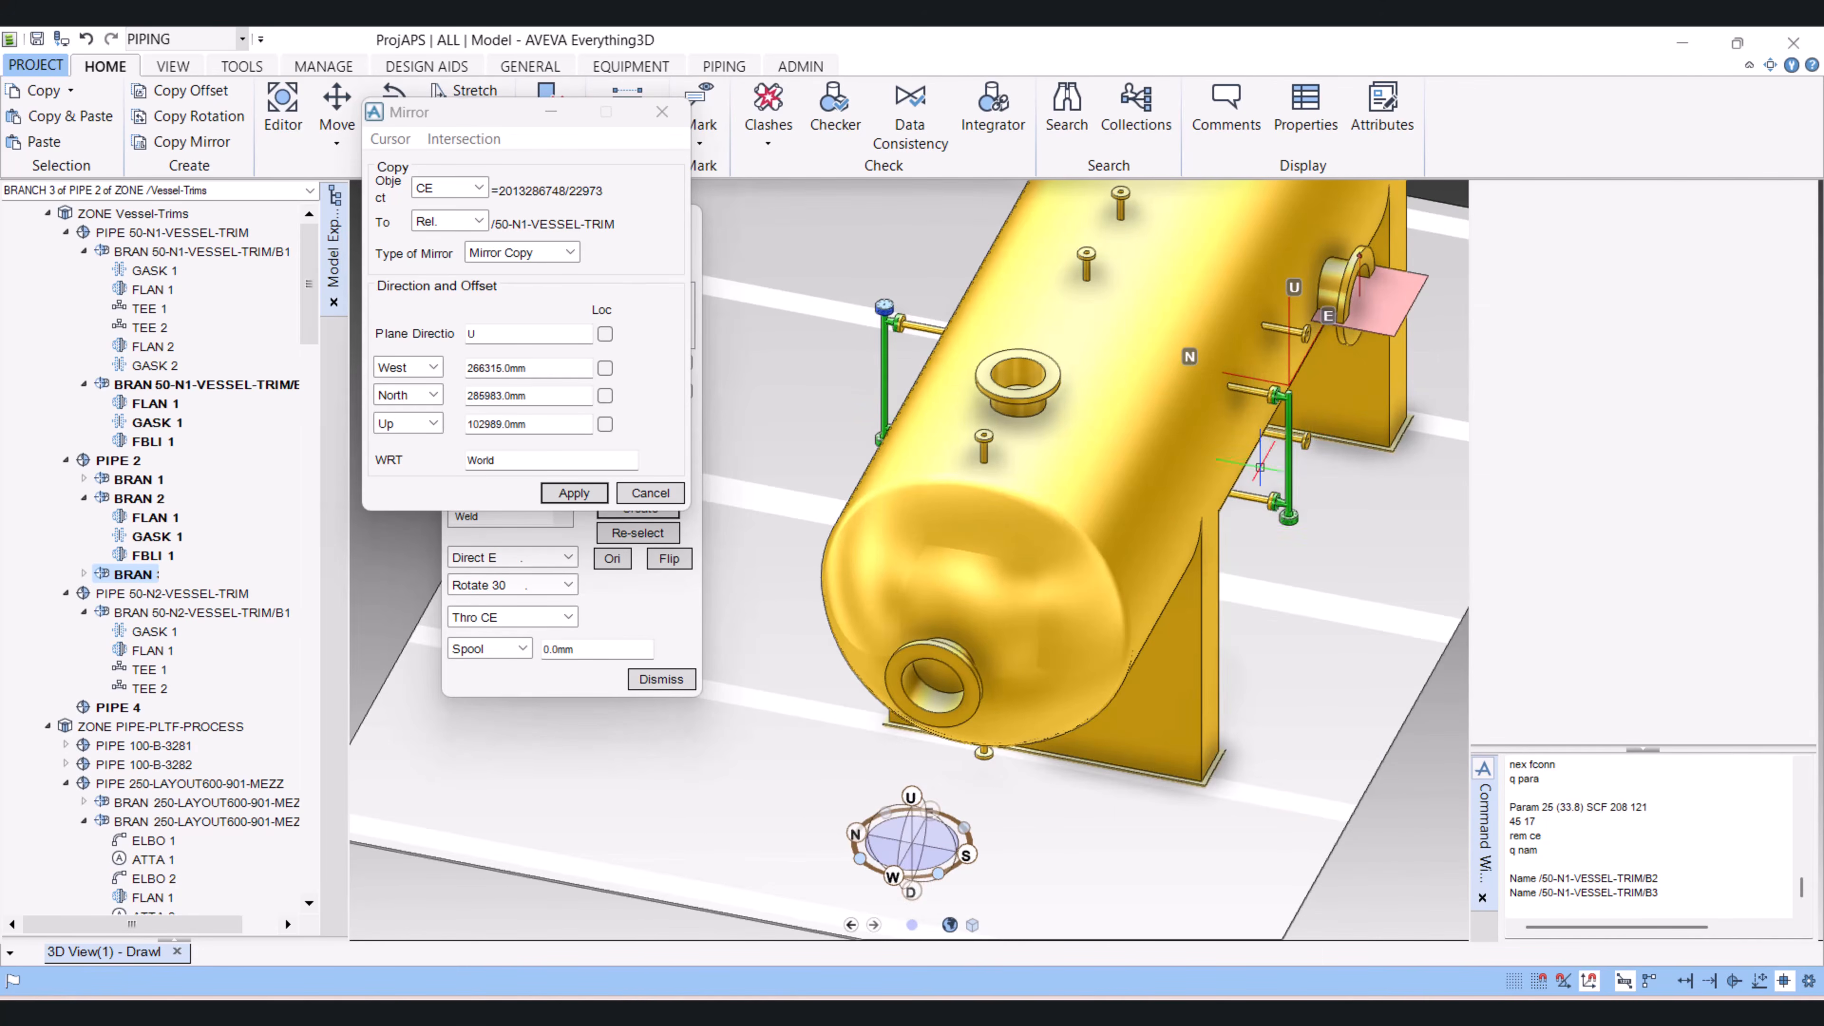
{"action": "scroll", "coordinate": [1265, 520], "scroll_direction": "down", "scroll_amount": 2}
{"action": "scroll", "coordinate": [1271, 529], "scroll_direction": "up", "scroll_amount": 6}
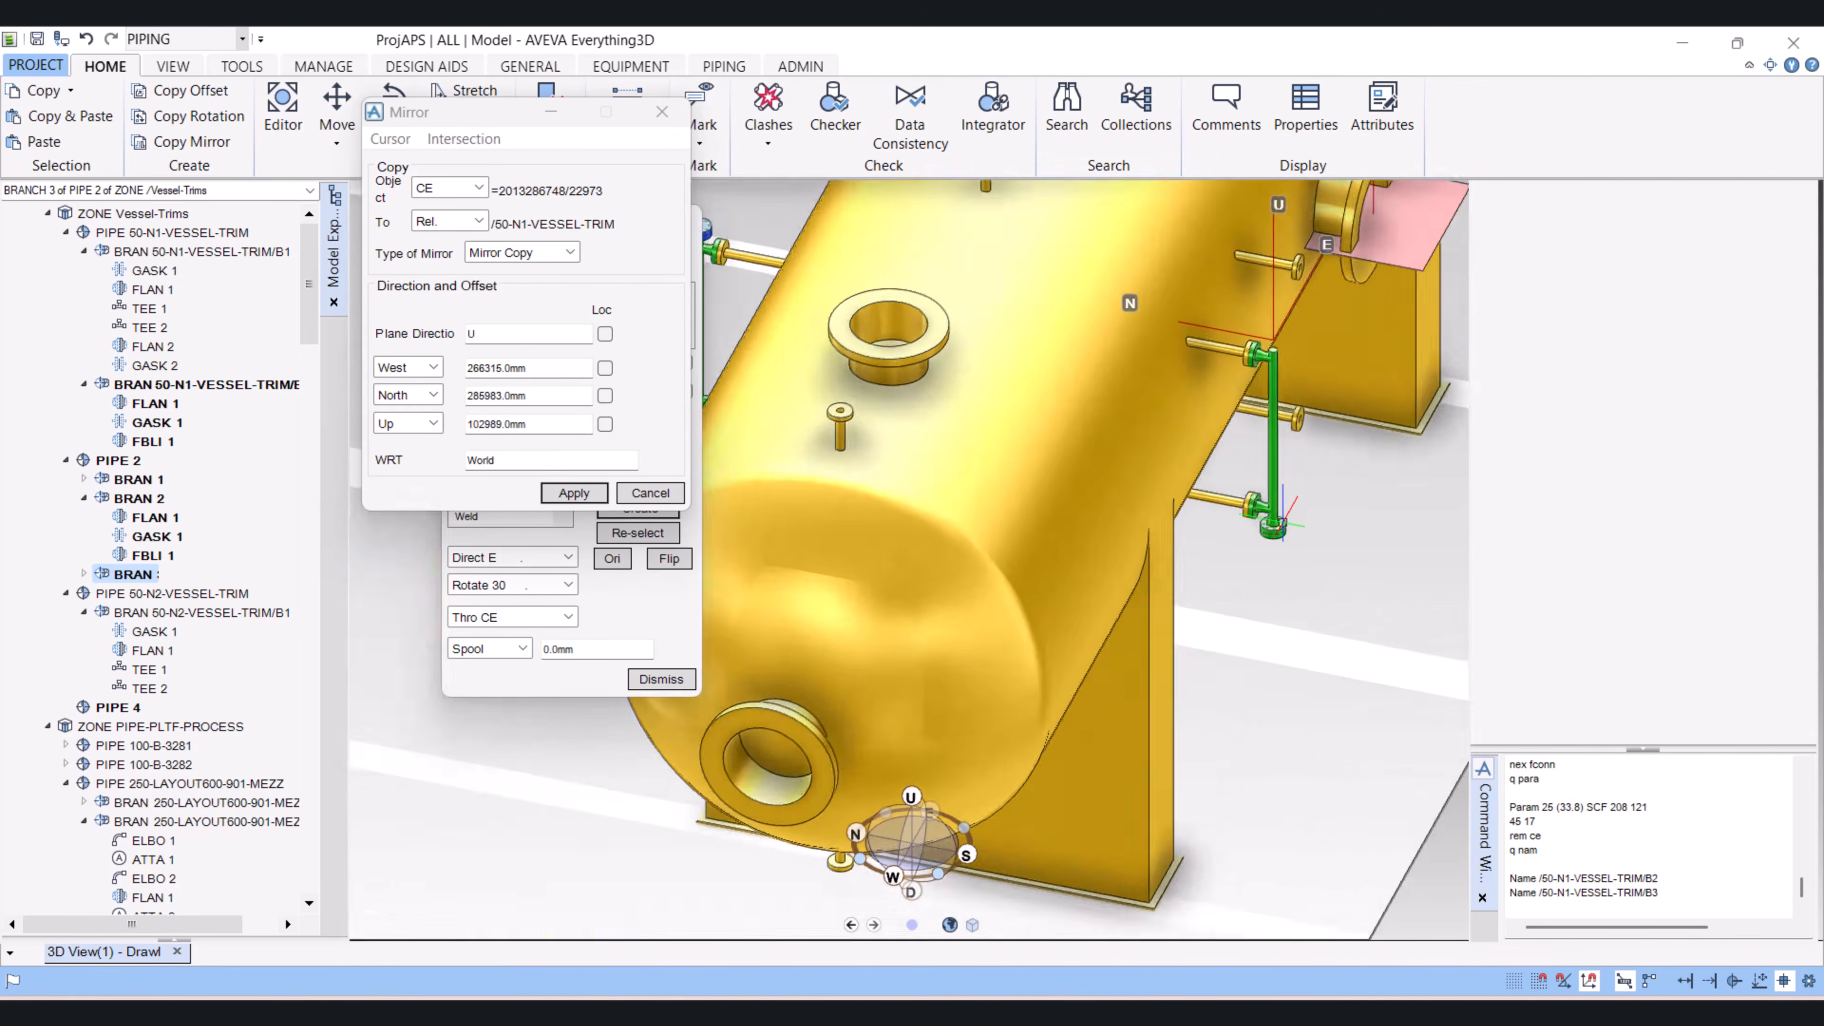
{"action": "left_click", "coordinate": [1271, 528]}
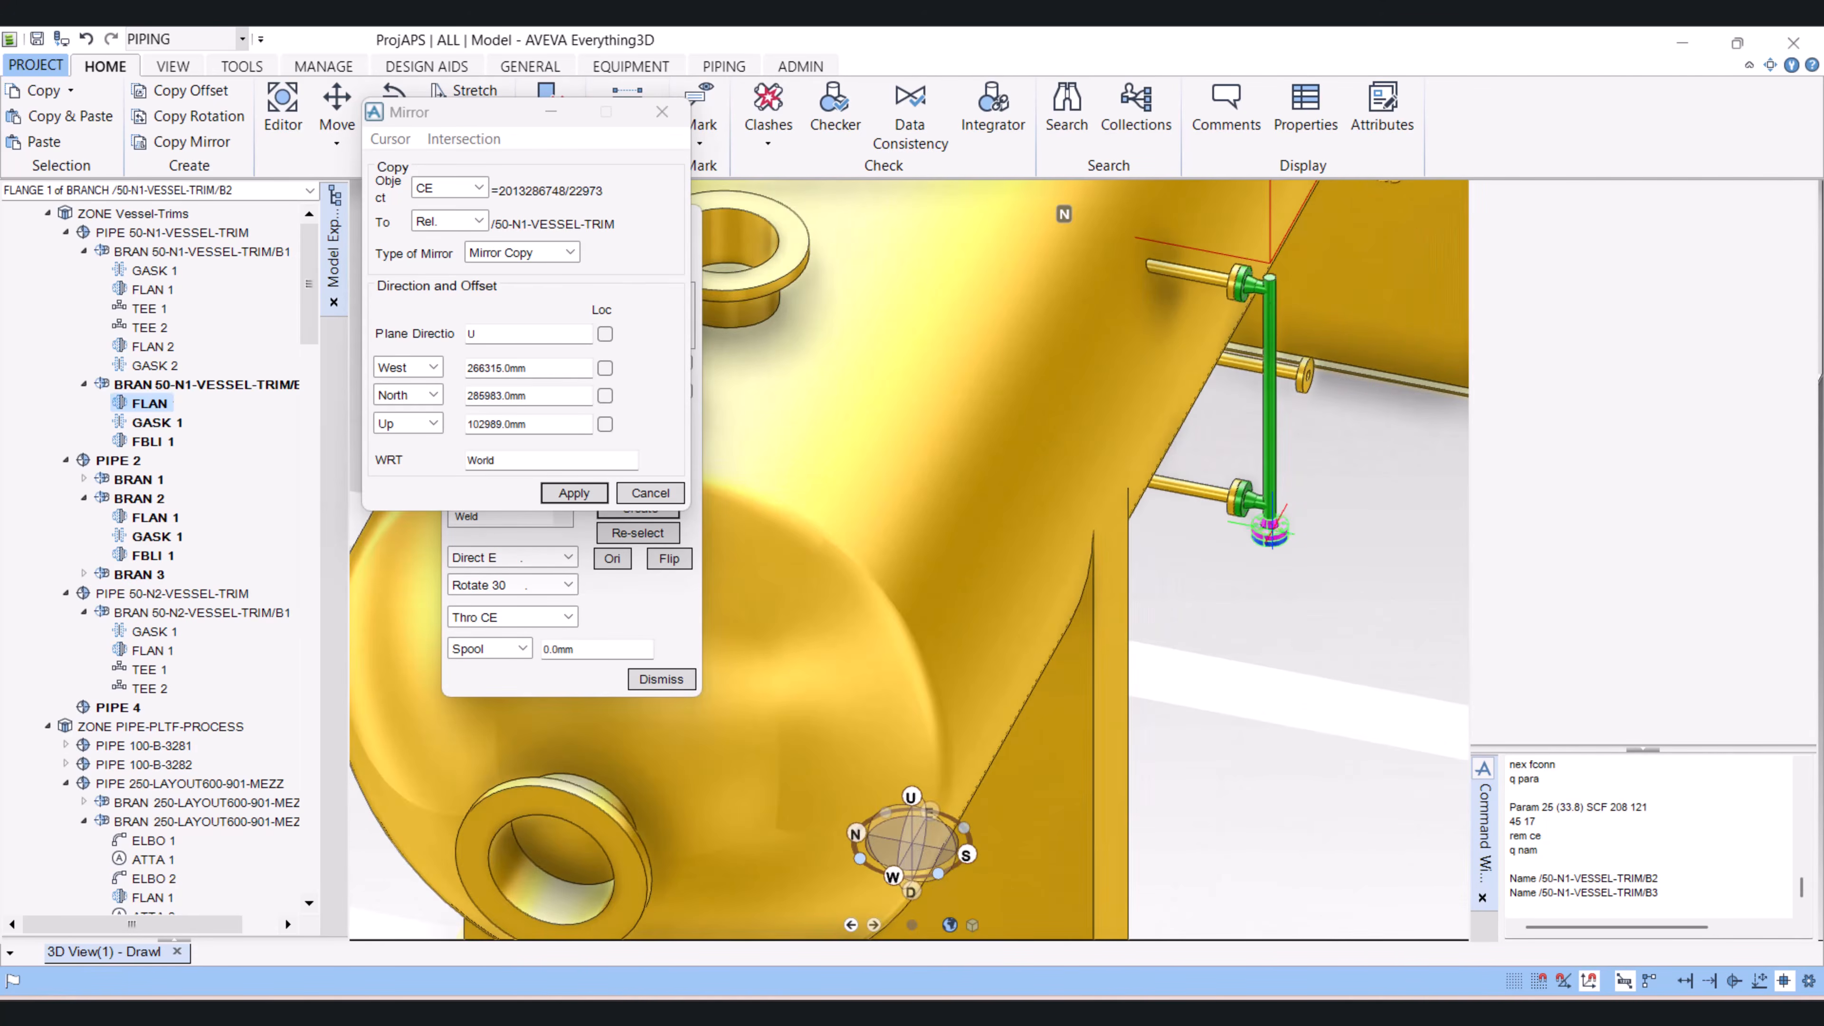
{"action": "left_click", "coordinate": [252, 384]}
{"action": "left_click", "coordinate": [449, 187]}
{"action": "left_click", "coordinate": [446, 206]}
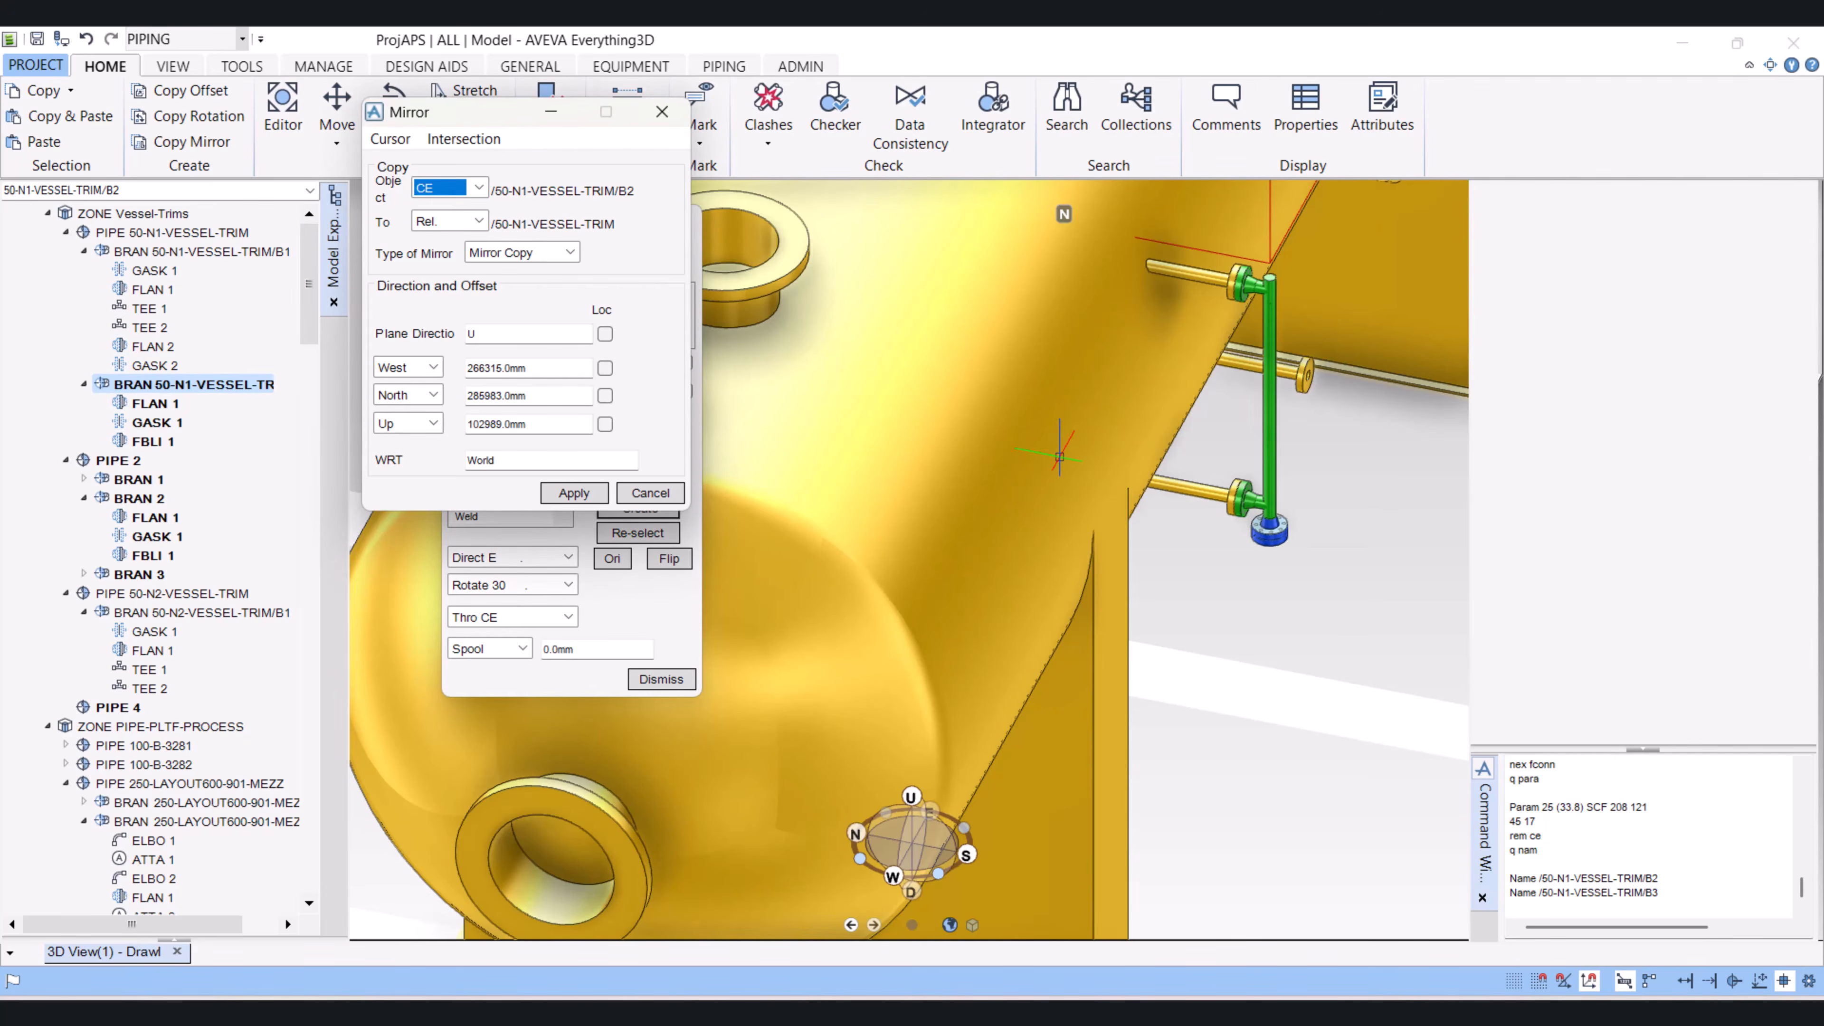
Step: Apply the mirror copy of branch 50-N1-VESSEL-TRIM/B2 across the U plane, retaining the created copy
{"action": "scroll", "coordinate": [1093, 458], "scroll_direction": "down", "scroll_amount": 6}
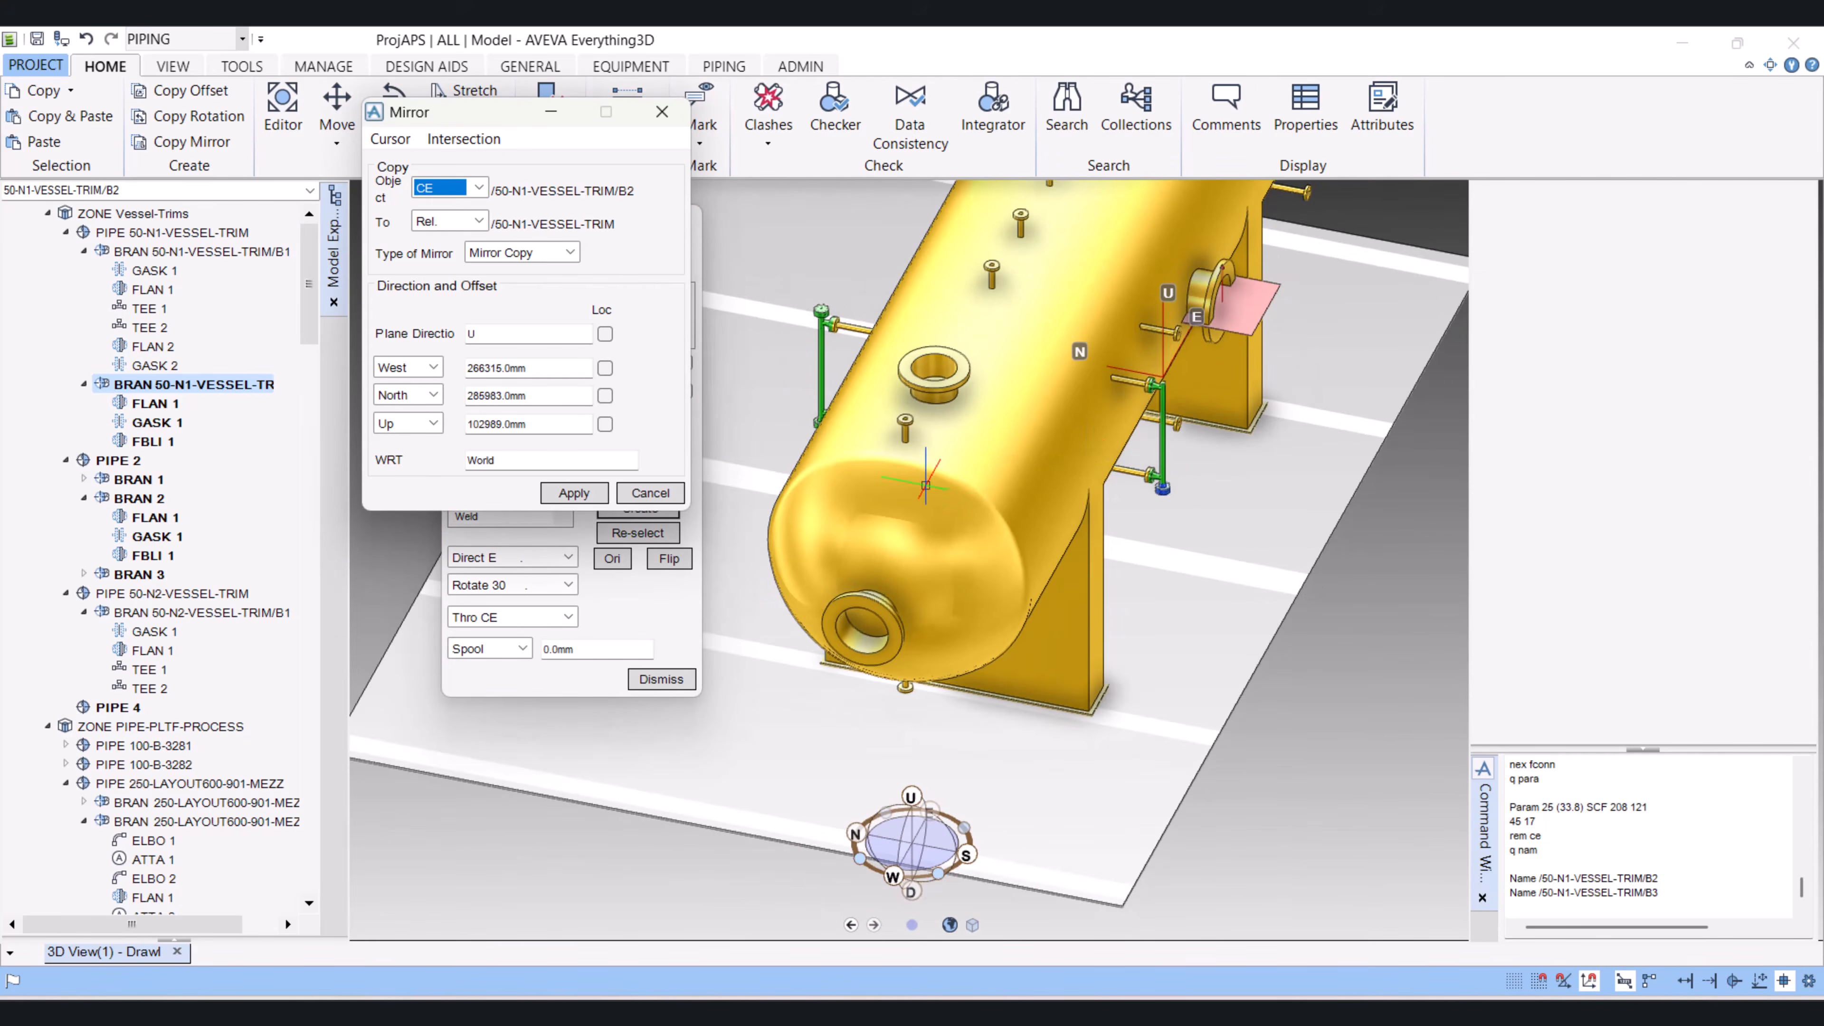
{"action": "left_click", "coordinate": [574, 493]}
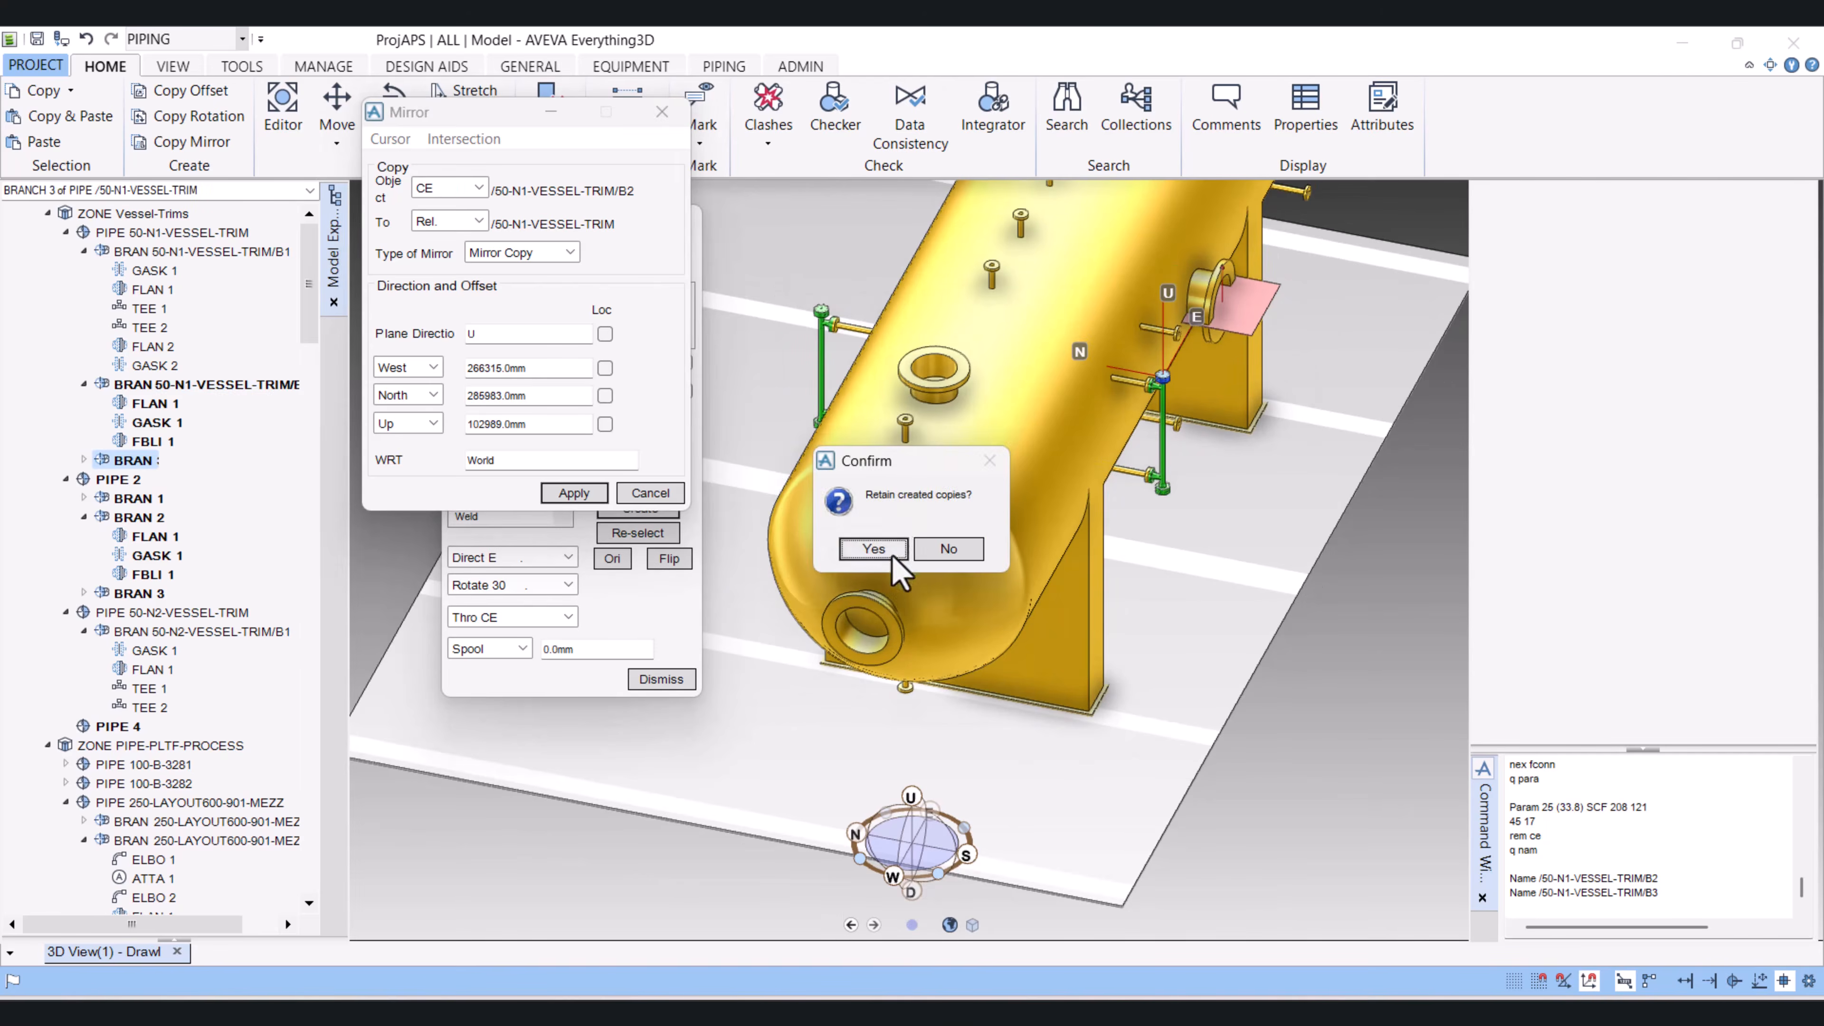
{"action": "left_click", "coordinate": [873, 548]}
{"action": "middle_click_drag", "start_coordinate": [873, 548], "coordinate": [1045, 329]}
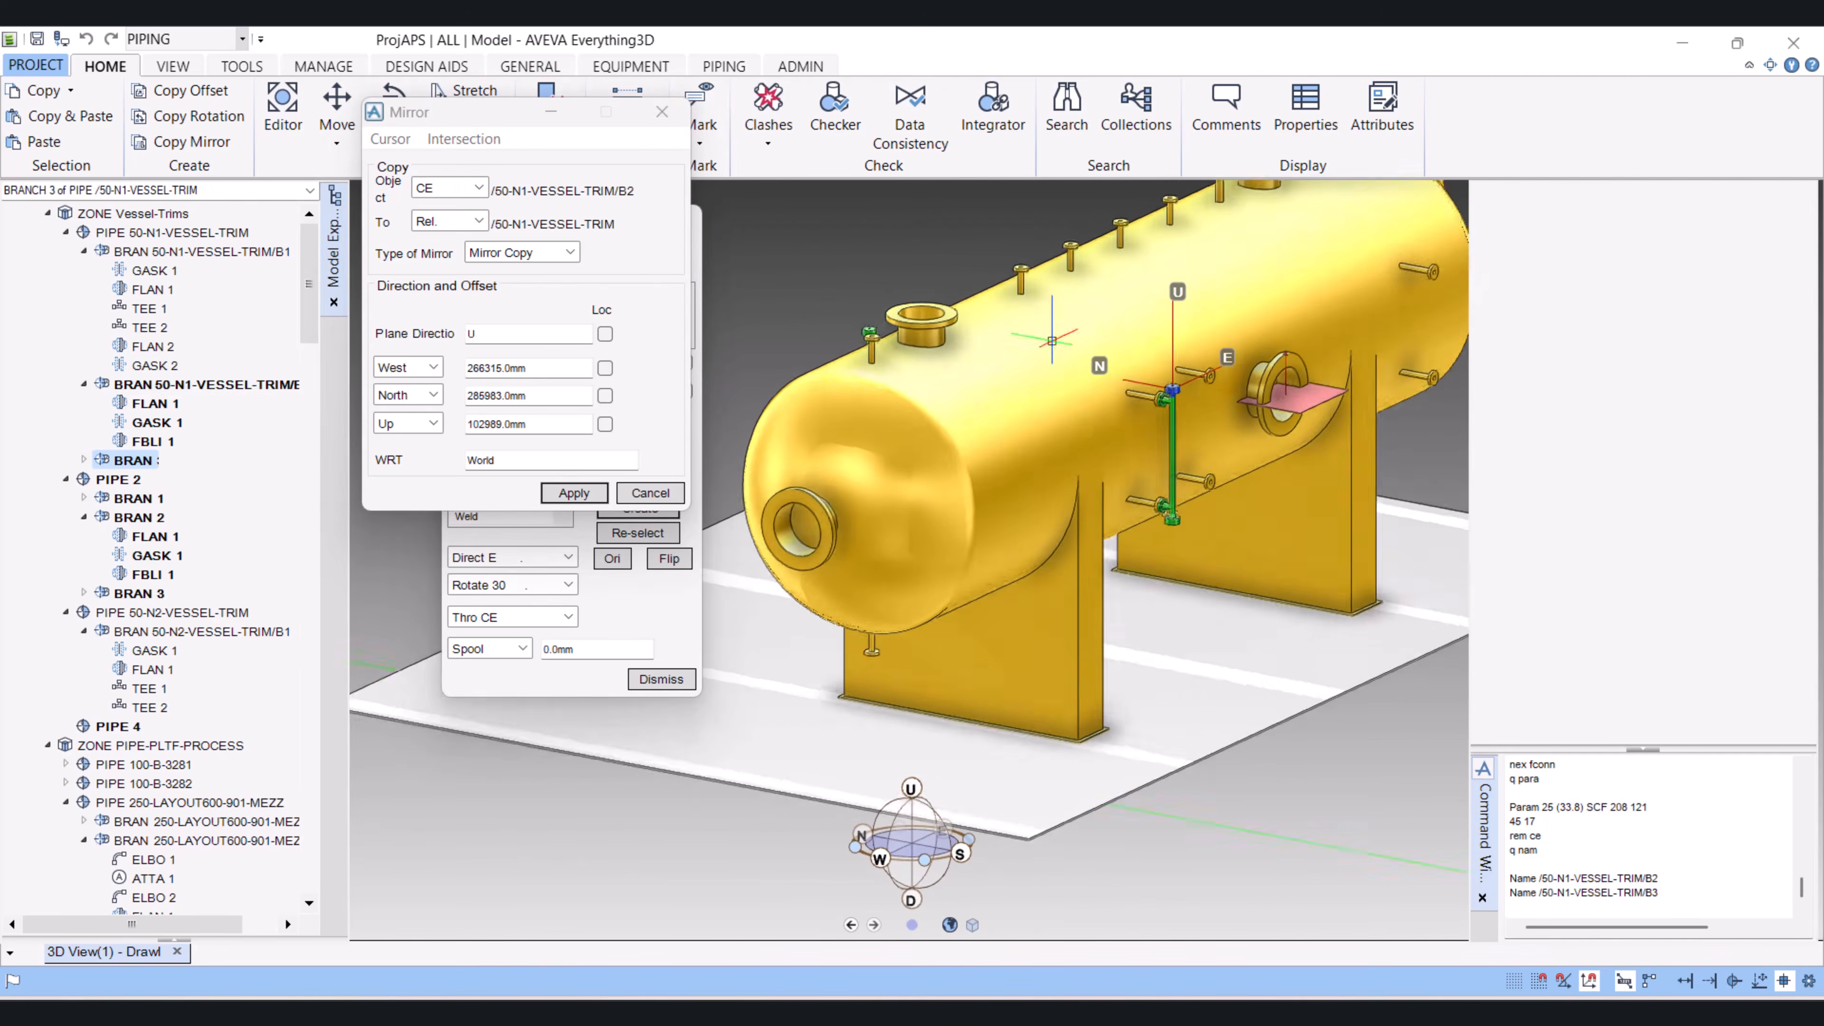
{"action": "scroll", "coordinate": [1177, 367], "scroll_direction": "down", "scroll_amount": 3}
{"action": "scroll", "coordinate": [1178, 373], "scroll_direction": "up", "scroll_amount": 3}
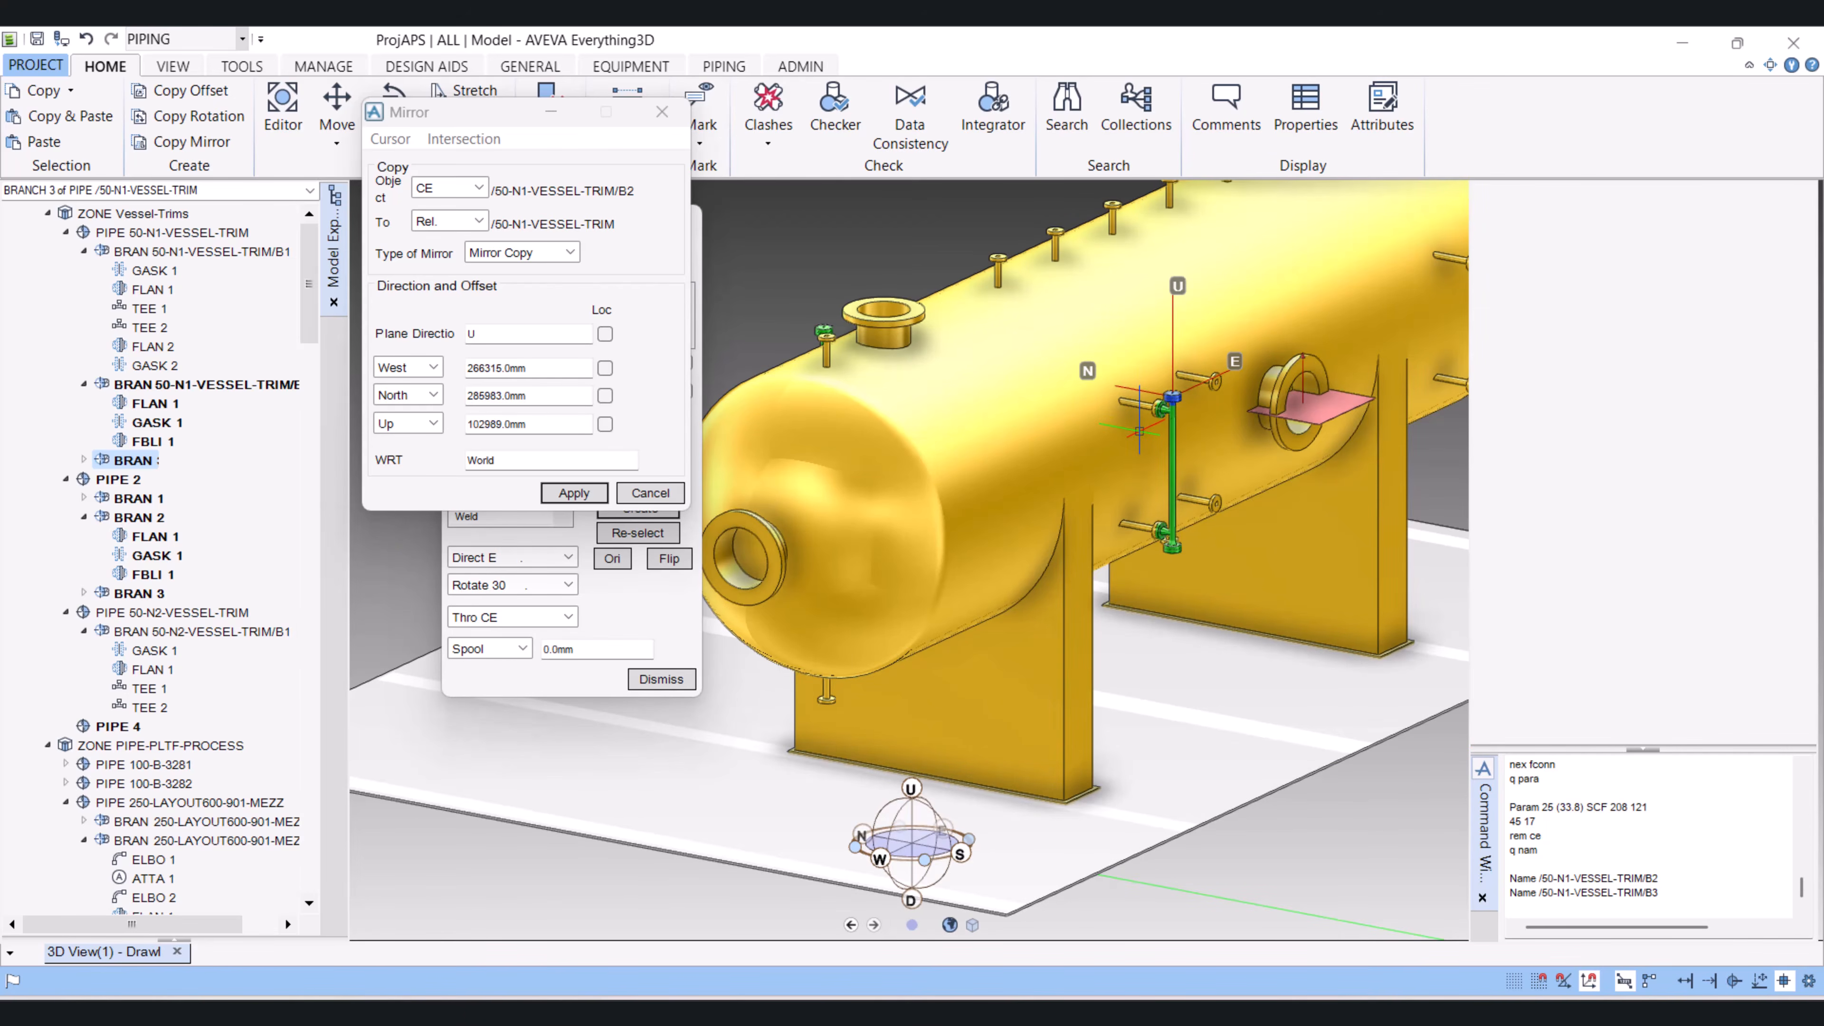
{"action": "middle_click_drag", "start_coordinate": [1125, 513], "coordinate": [1236, 550]}
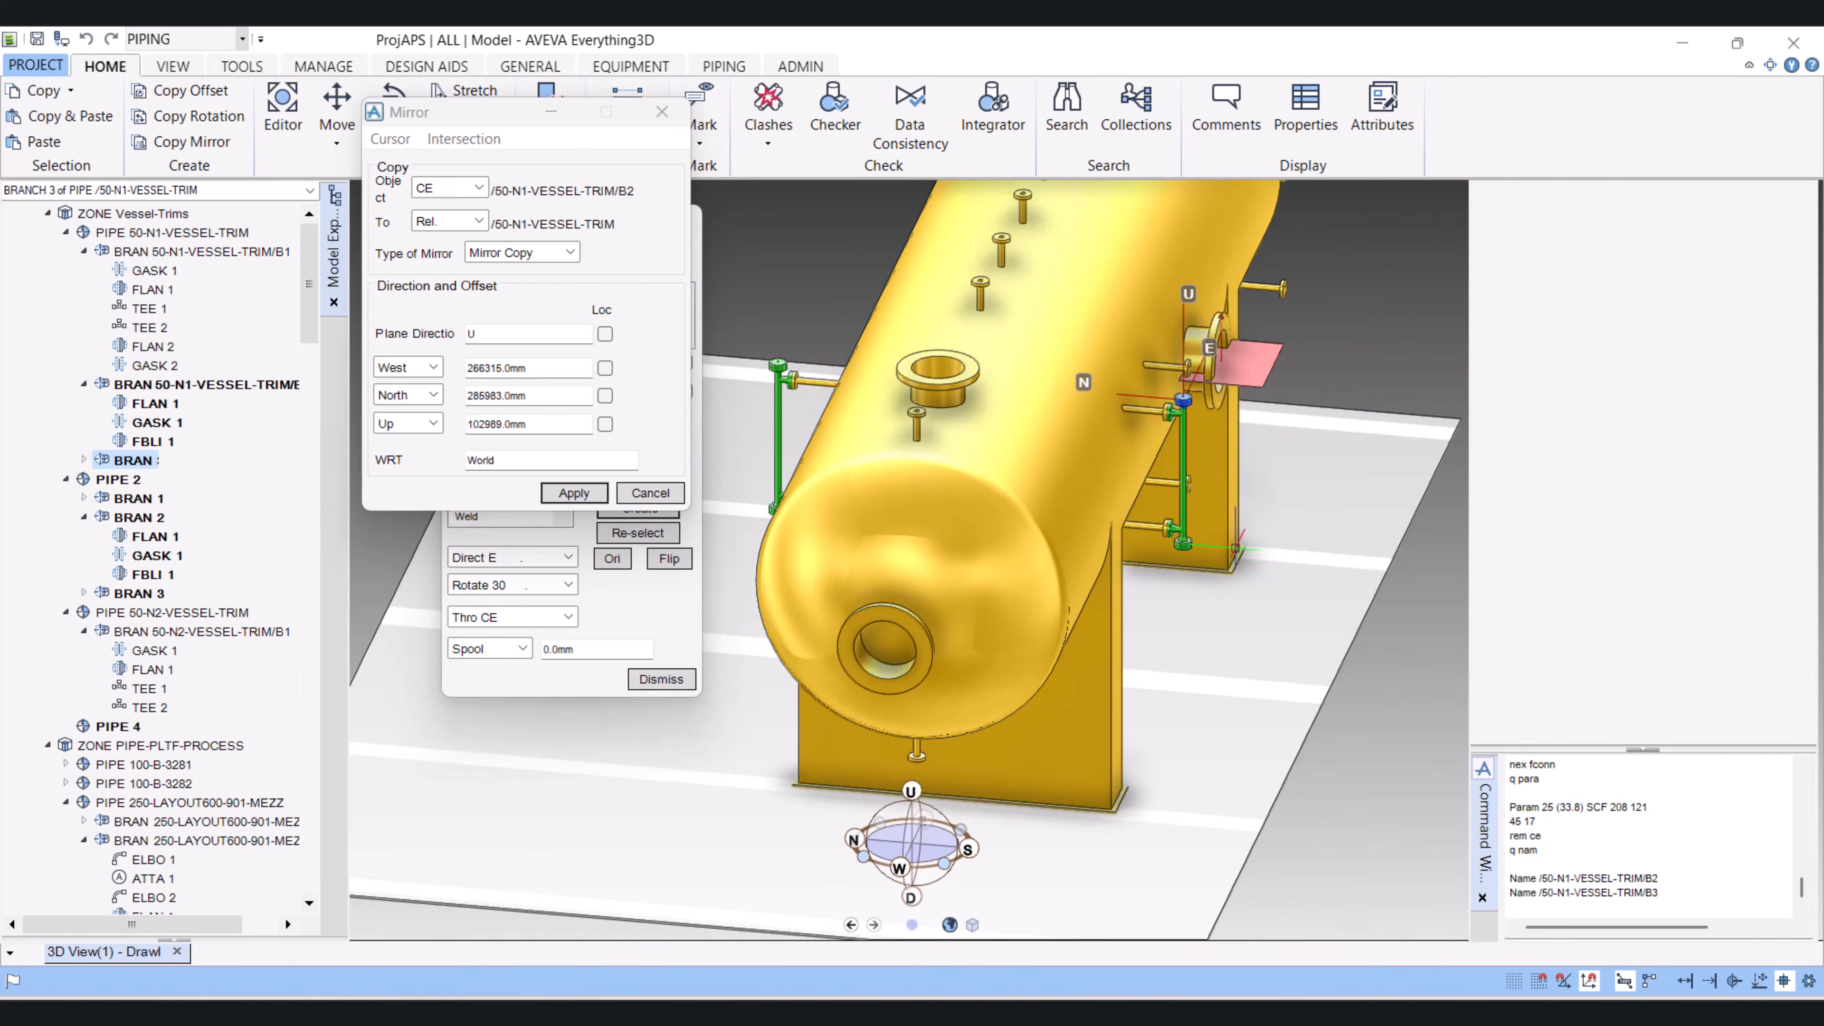
{"action": "middle_click_drag", "start_coordinate": [1117, 515], "coordinate": [1136, 563]}
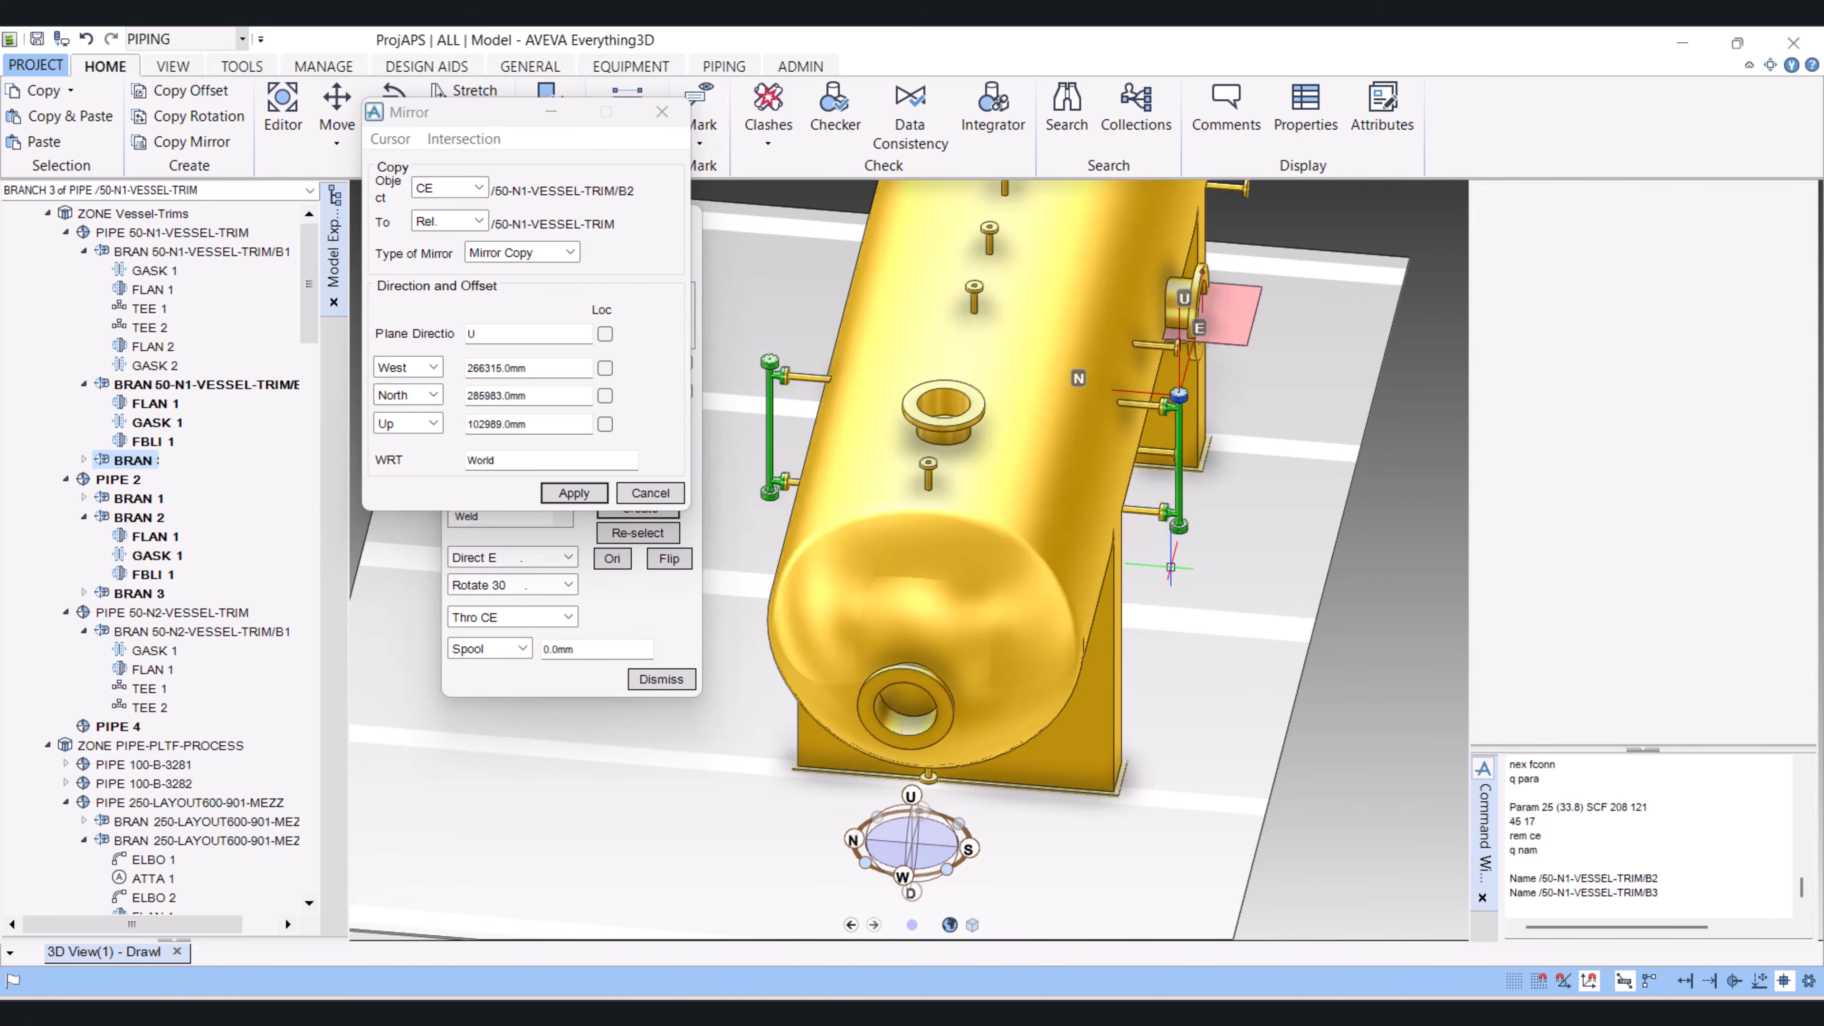